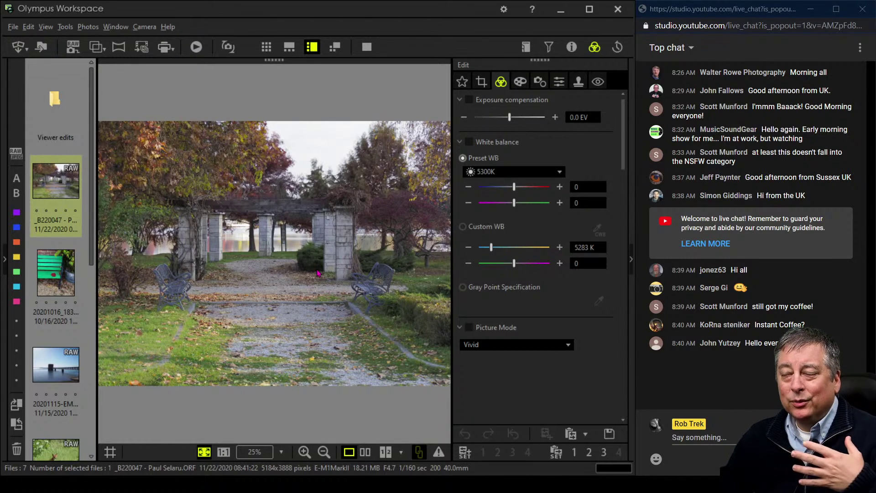
Check the park photo's shooting information and view the photo full screen
{"action": "left_click", "coordinate": [572, 47]}
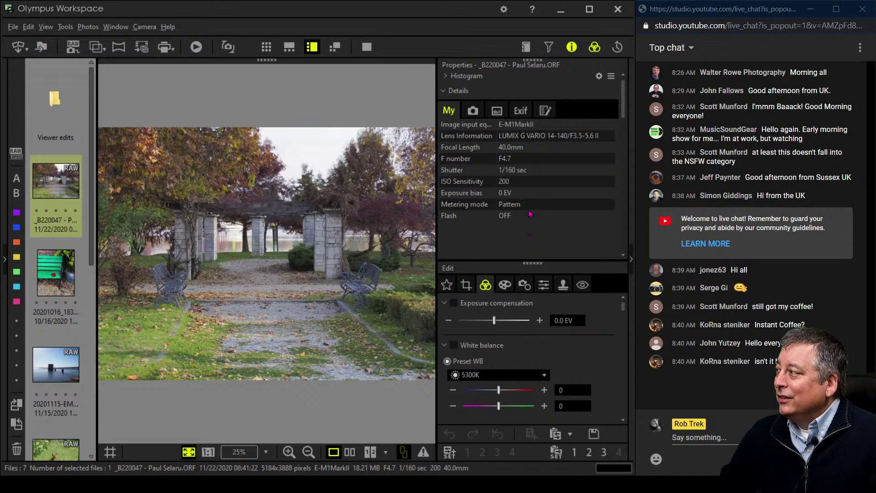
{"action": "left_click", "coordinate": [575, 51]}
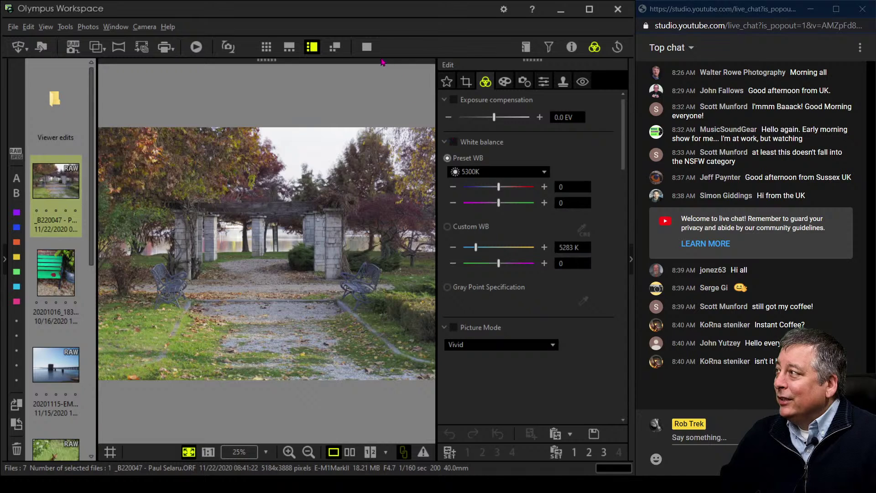
{"action": "left_click", "coordinate": [366, 47]}
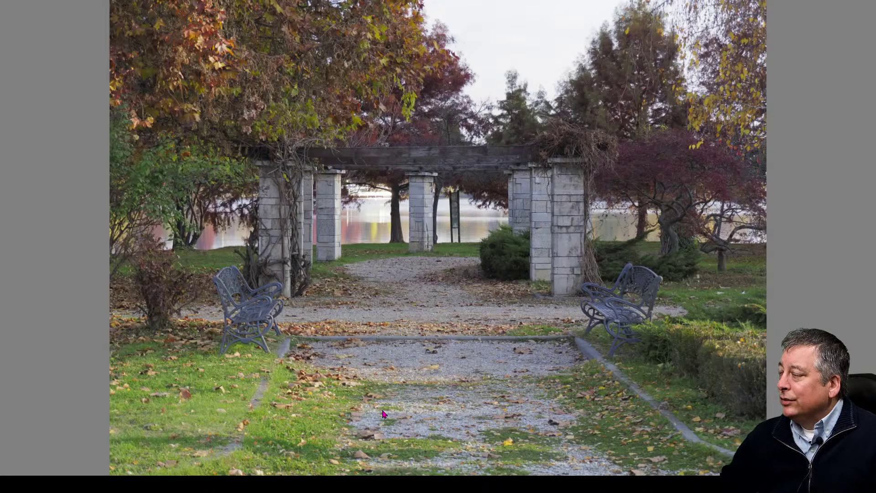
{"action": "key", "text": "Escape"}
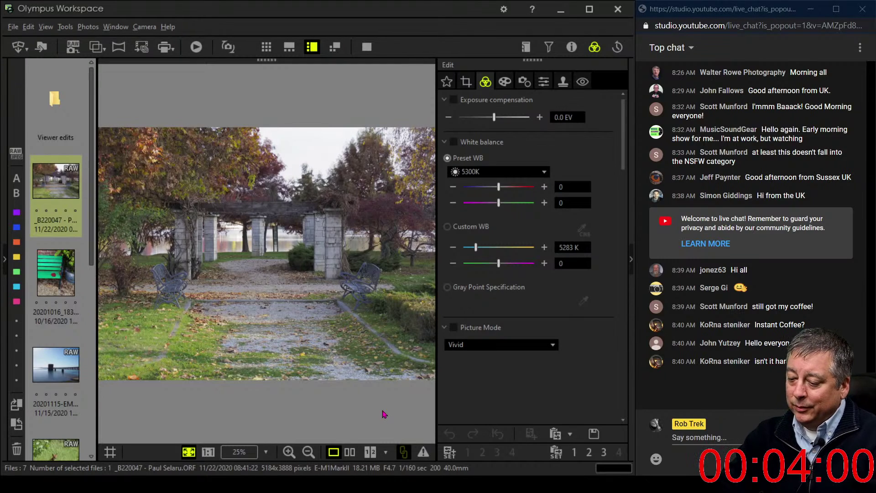
Try a 4:3 crop of about 3002 x 2253 pixels around the pergola
{"action": "left_click", "coordinate": [466, 81]}
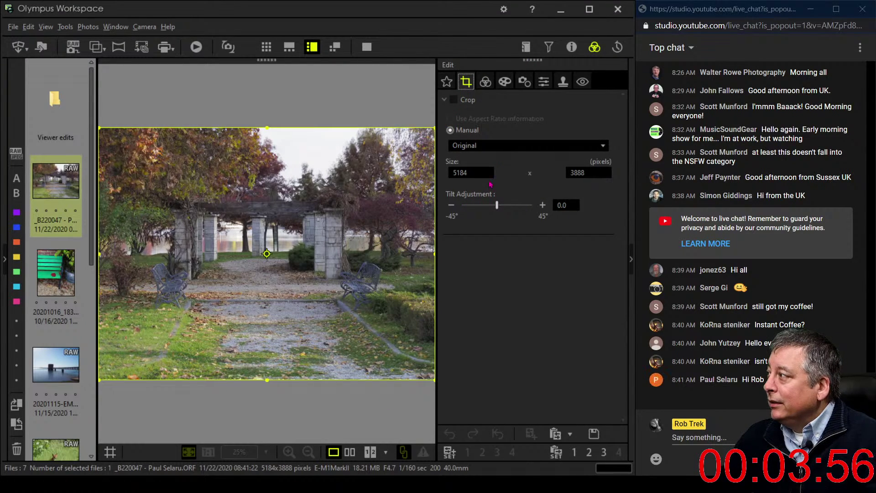
{"action": "left_click", "coordinate": [507, 144]}
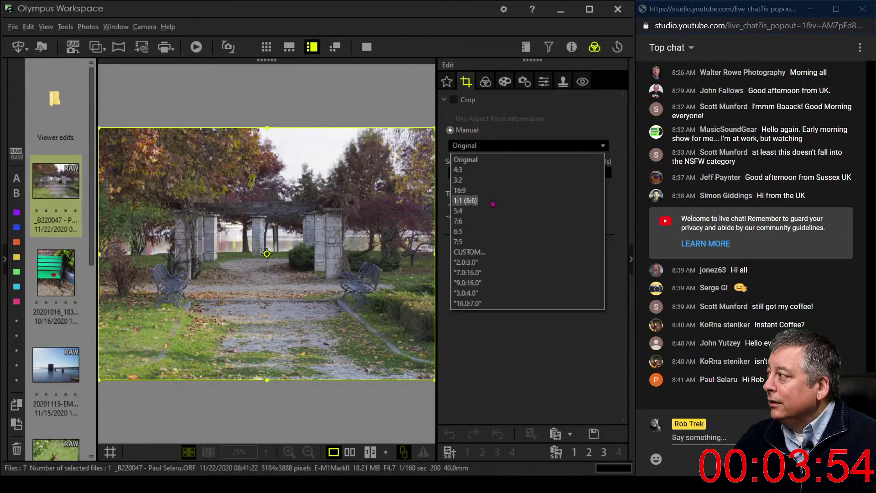
{"action": "left_click", "coordinate": [494, 174]}
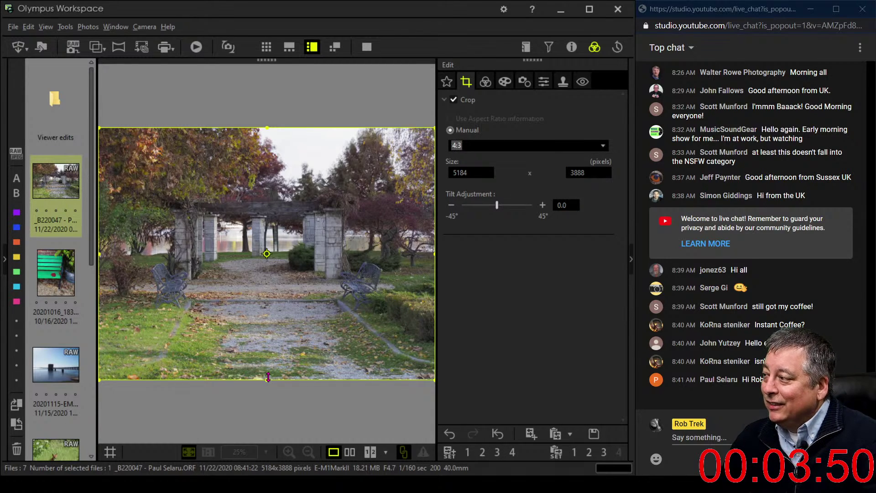
{"action": "left_click_drag", "start_coordinate": [269, 375], "coordinate": [273, 322]}
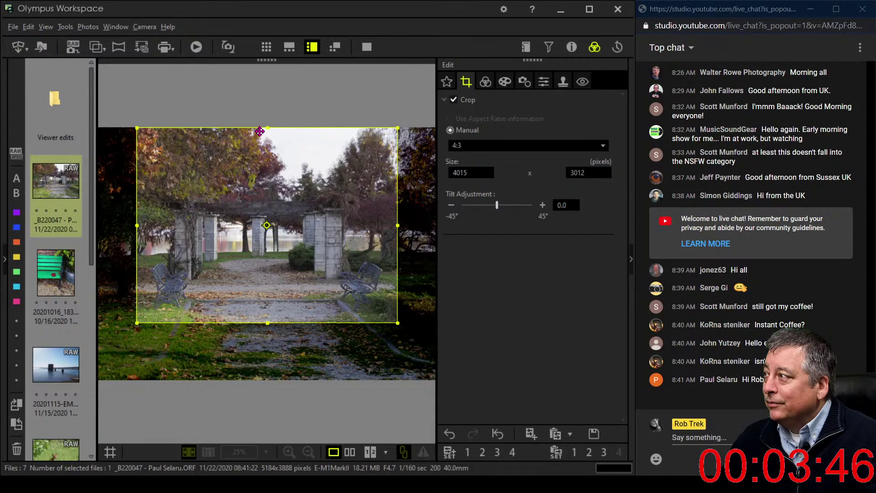
{"action": "left_click_drag", "start_coordinate": [260, 127], "coordinate": [267, 177]}
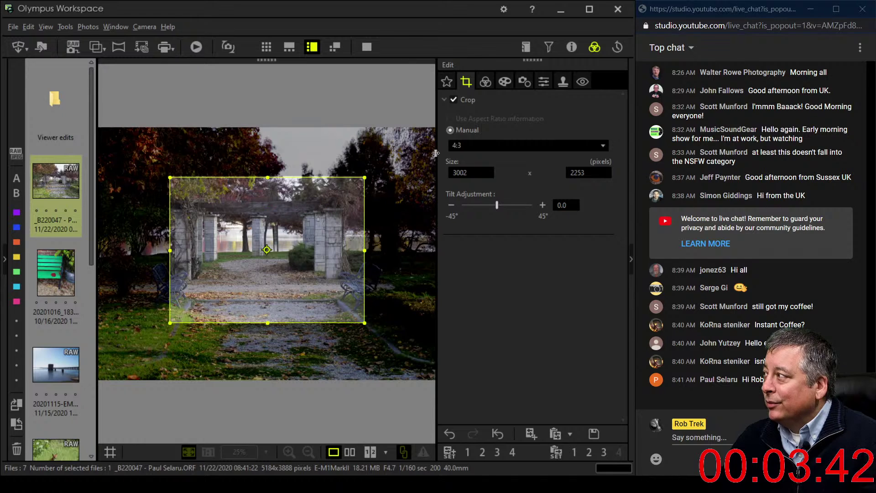
Crop the photo at 16:9 to about 3863 x 2172 pixels around the pergola and both benches
{"action": "left_click", "coordinate": [453, 147]}
{"action": "left_click", "coordinate": [455, 191]}
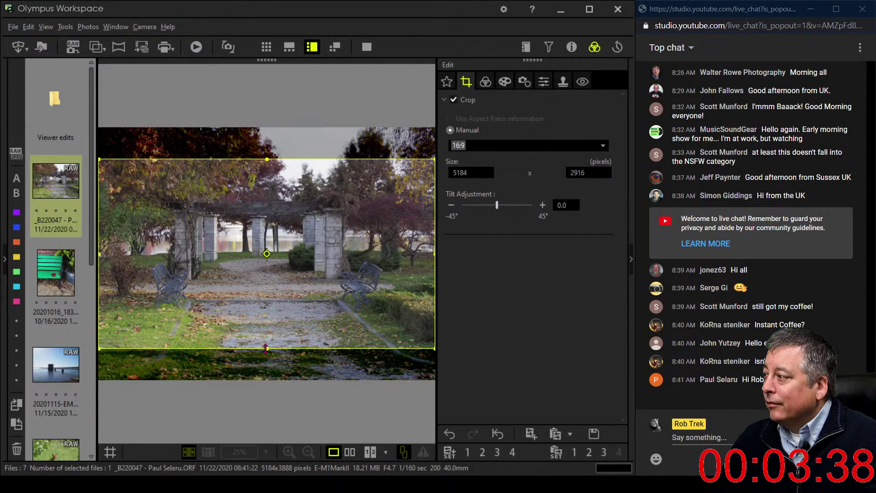
{"action": "left_click_drag", "start_coordinate": [263, 353], "coordinate": [267, 319]}
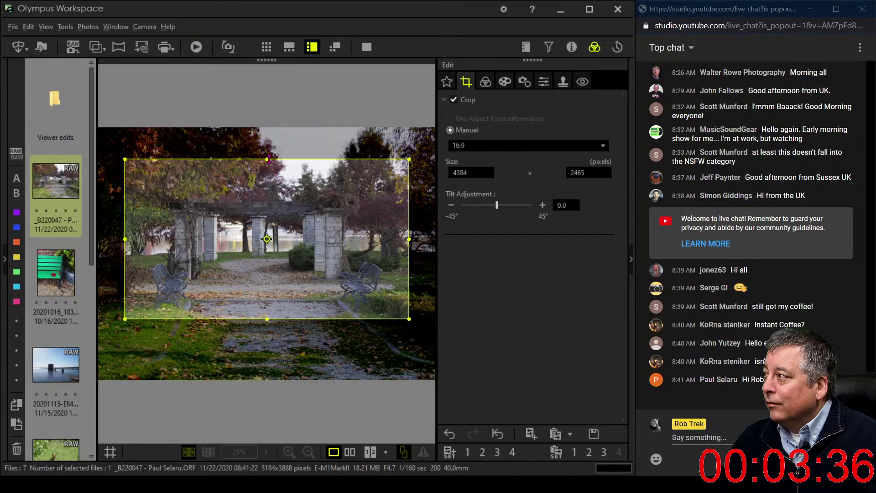
{"action": "left_click_drag", "start_coordinate": [268, 159], "coordinate": [267, 178]}
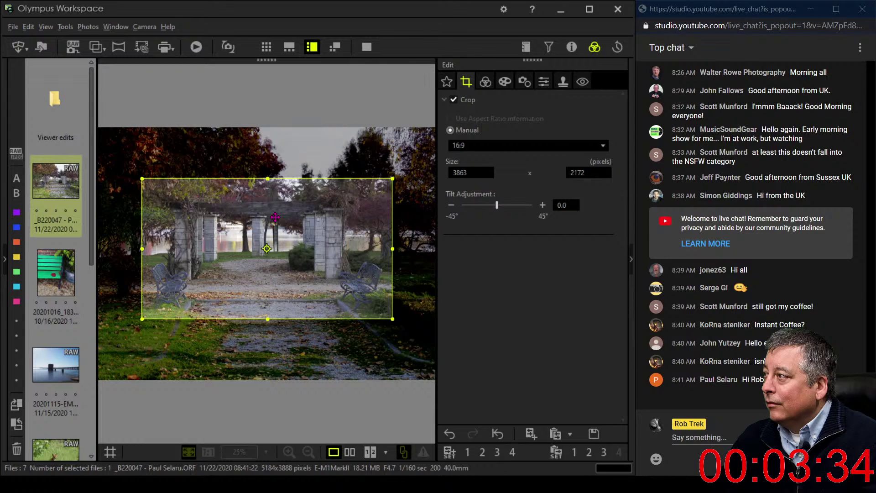
{"action": "left_click_drag", "start_coordinate": [274, 222], "coordinate": [274, 225]}
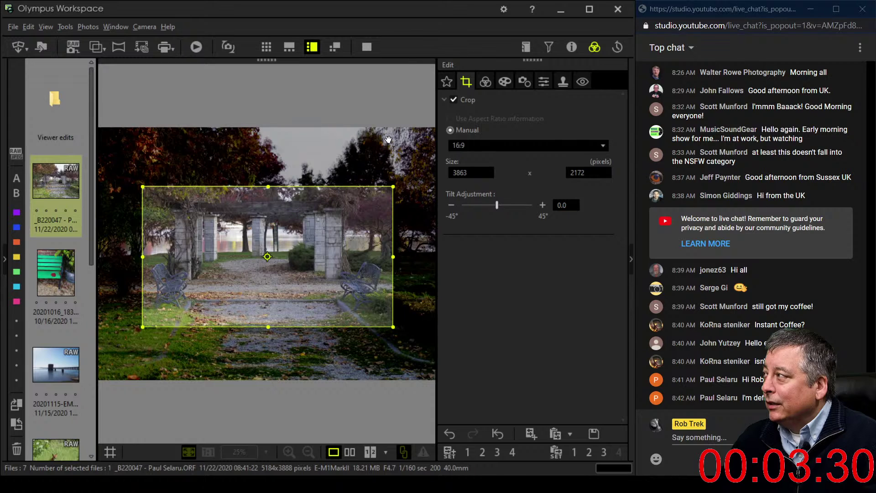
{"action": "key", "text": "Return"}
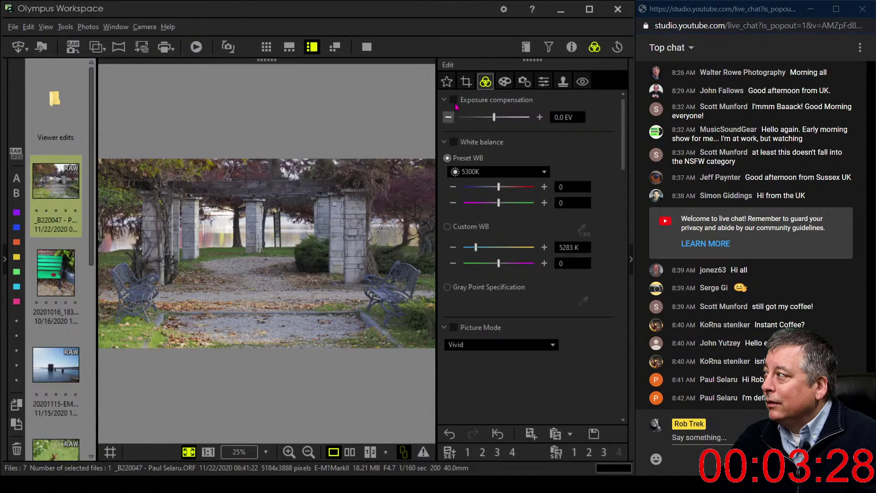
Shift the 16:9 crop slightly left in the photo and enlarge it to about 4060 x 2283 pixels
{"action": "left_click", "coordinate": [466, 81]}
{"action": "left_click_drag", "start_coordinate": [342, 226], "coordinate": [336, 226]}
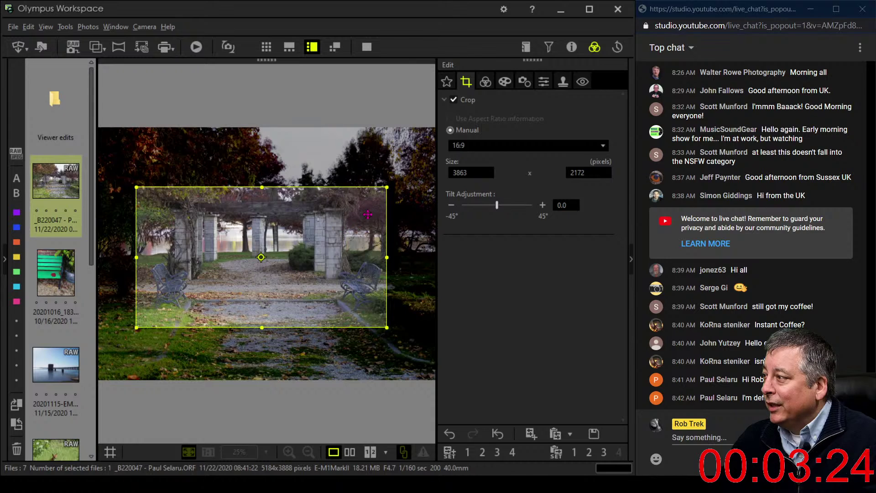
{"action": "mouse_move", "coordinate": [384, 258]}
{"action": "left_mouse_down"}
{"action": "mouse_move", "coordinate": [397, 258]}
{"action": "mouse_move", "coordinate": [385, 258]}
{"action": "left_mouse_up"}
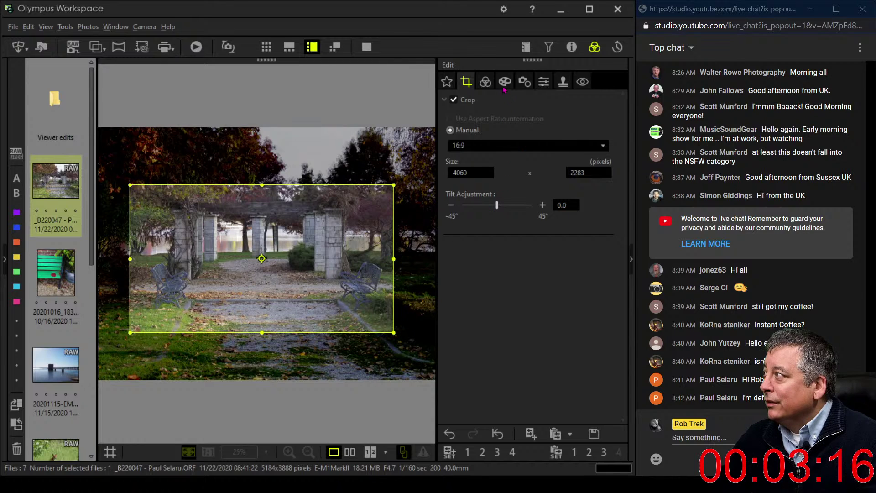
{"action": "left_click", "coordinate": [486, 83]}
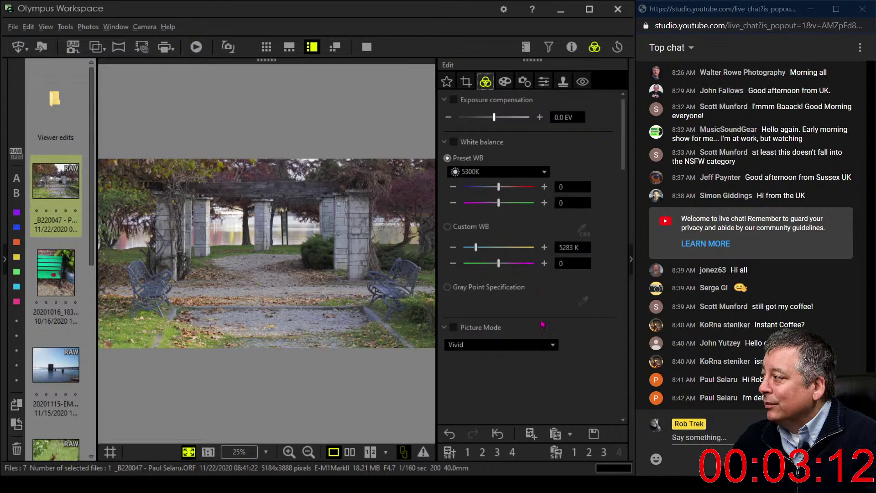
Turn on keystone compensation, trying the vertical correction at -100 before setting it to 12
{"action": "left_click", "coordinate": [543, 83]}
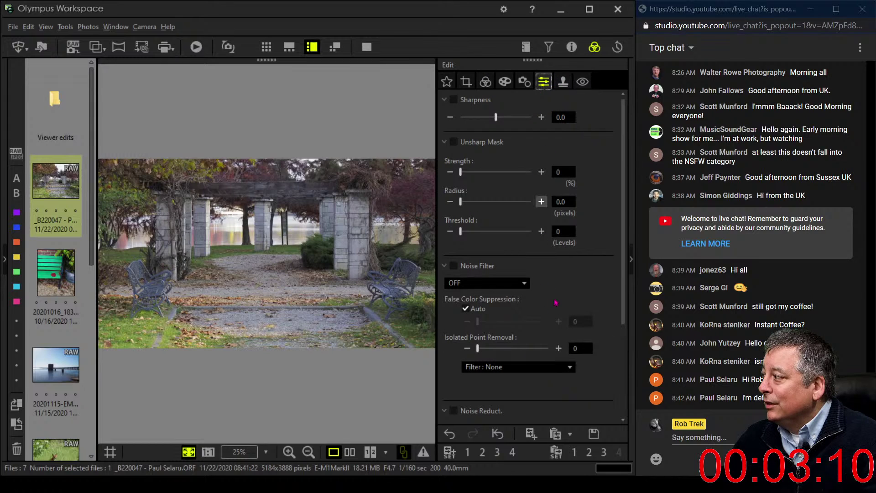
{"action": "scroll", "coordinate": [556, 302], "scroll_direction": "down", "scroll_amount": 1}
{"action": "scroll", "coordinate": [556, 302], "scroll_direction": "down", "scroll_amount": 4}
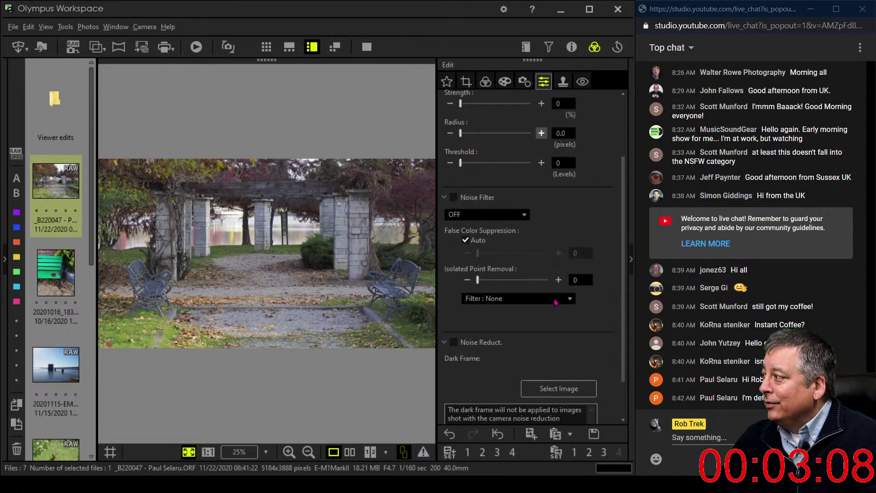
{"action": "scroll", "coordinate": [555, 302], "scroll_direction": "up", "scroll_amount": 5}
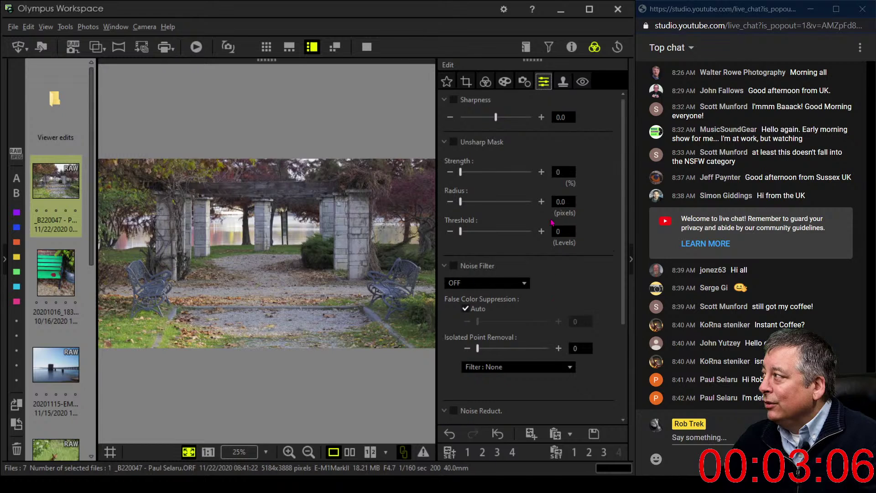
{"action": "left_click", "coordinate": [524, 82]}
{"action": "scroll", "coordinate": [547, 281], "scroll_direction": "down", "scroll_amount": 8}
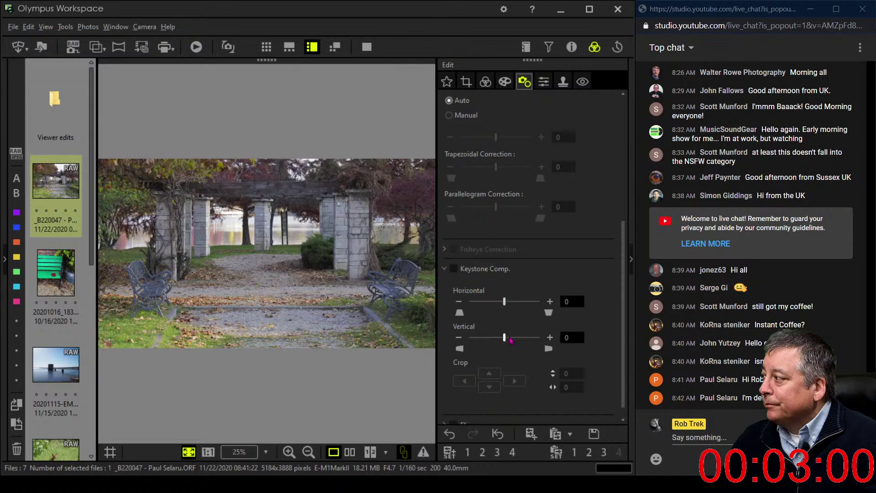
{"action": "left_click_drag", "start_coordinate": [505, 337], "coordinate": [468, 337]}
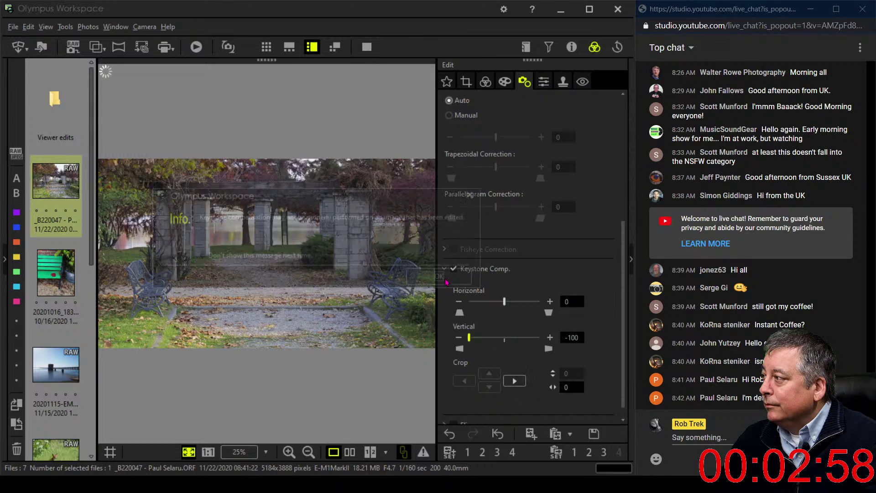
{"action": "left_click", "coordinate": [447, 275]}
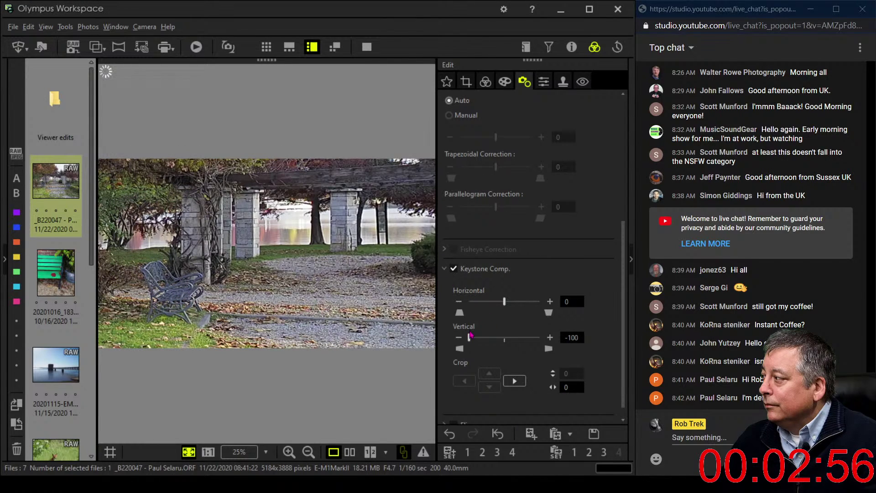
{"action": "left_click_drag", "start_coordinate": [469, 338], "coordinate": [508, 341]}
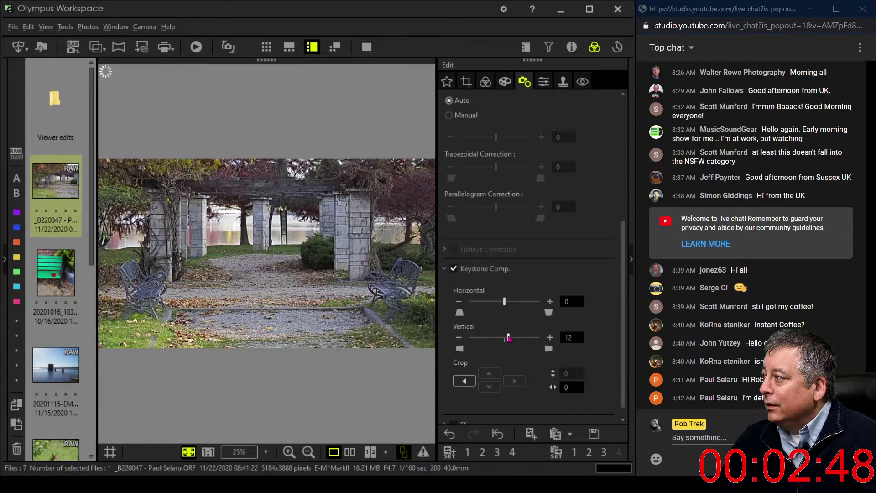
Nudge the 16:9 crop frame slightly further left over the pergola, keeping its size
{"action": "left_click", "coordinate": [468, 84]}
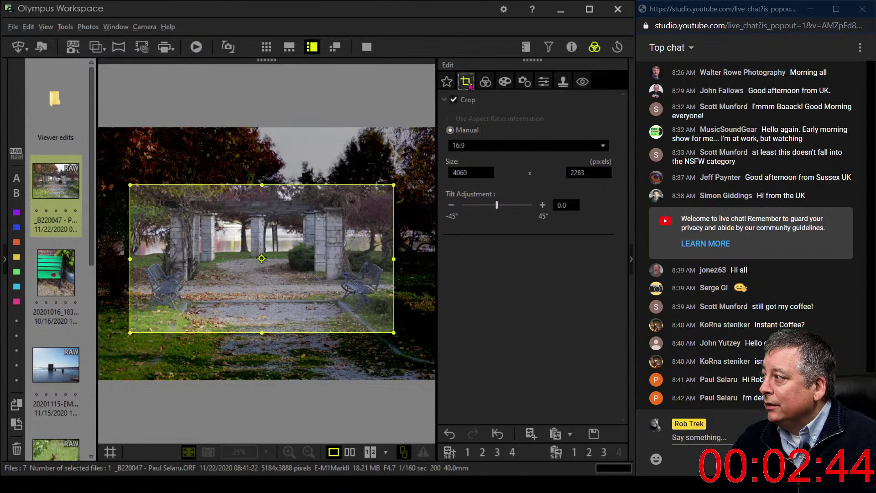
{"action": "left_click_drag", "start_coordinate": [348, 183], "coordinate": [346, 182]}
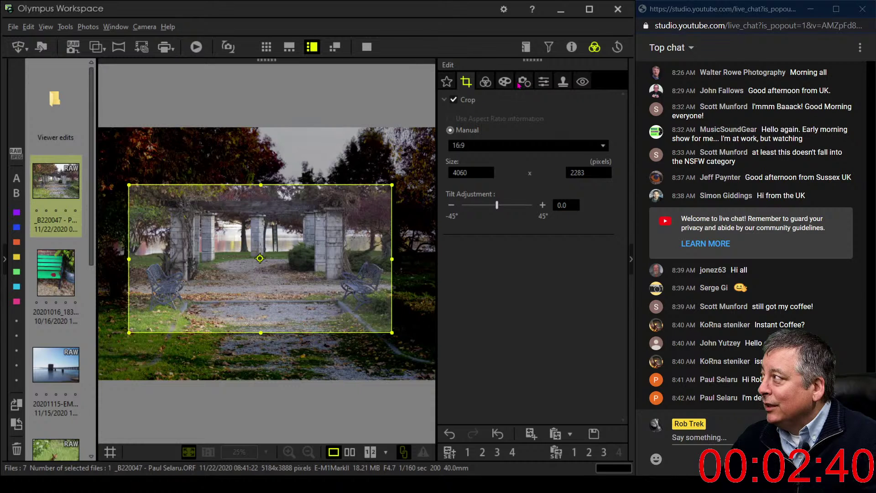
{"action": "left_click", "coordinate": [543, 81]}
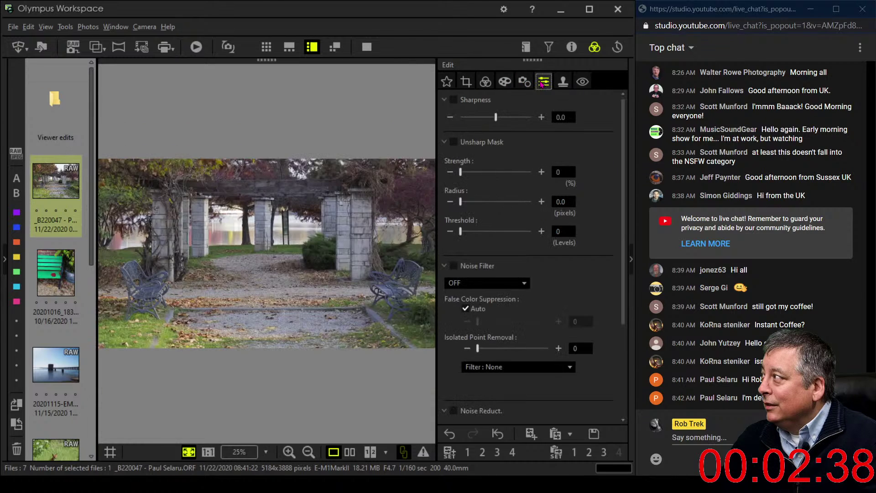
Try vertical keystone compensation at -5, check it against the crop frame, and set it to 7
{"action": "left_click", "coordinate": [524, 81]}
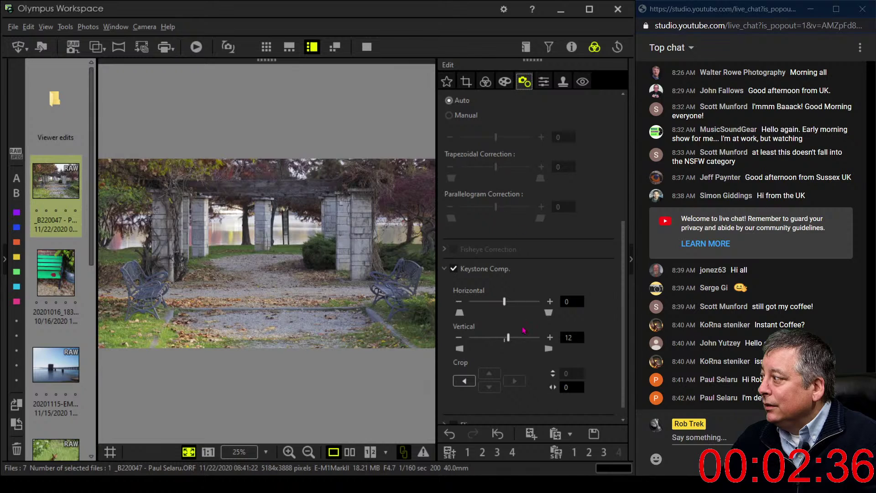
{"action": "left_click_drag", "start_coordinate": [508, 339], "coordinate": [502, 343]}
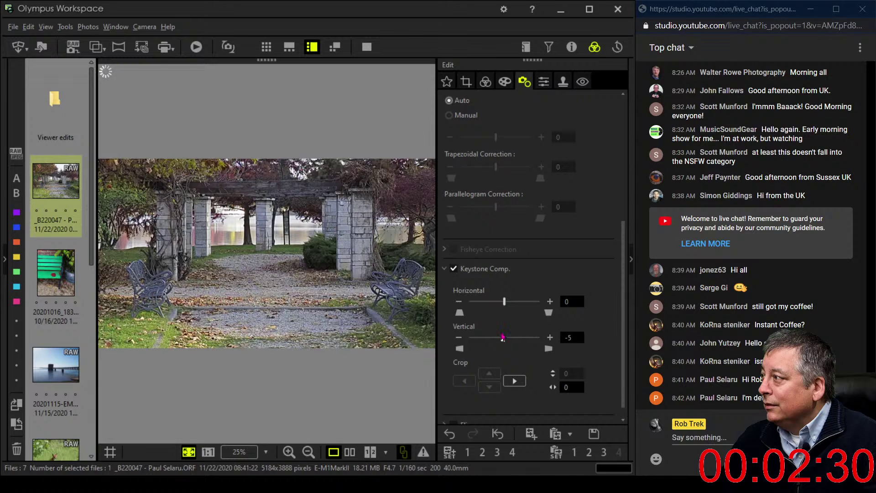
{"action": "left_click", "coordinate": [466, 83]}
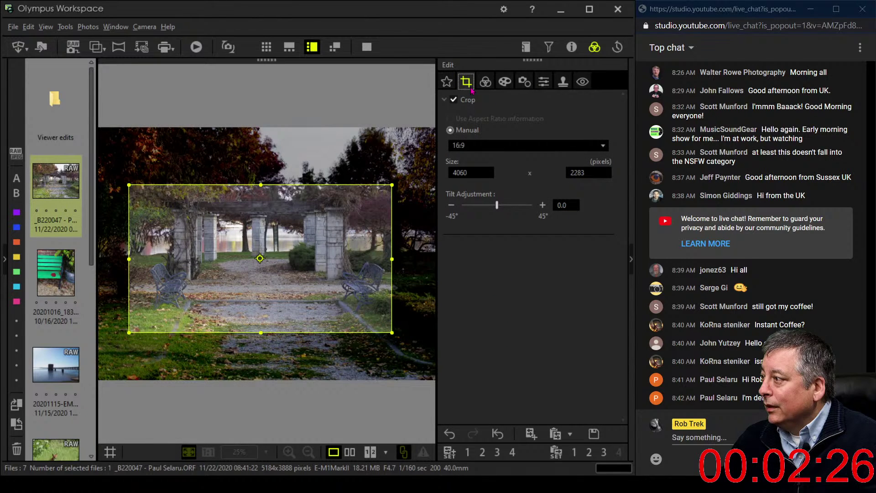
{"action": "left_click", "coordinate": [539, 88]}
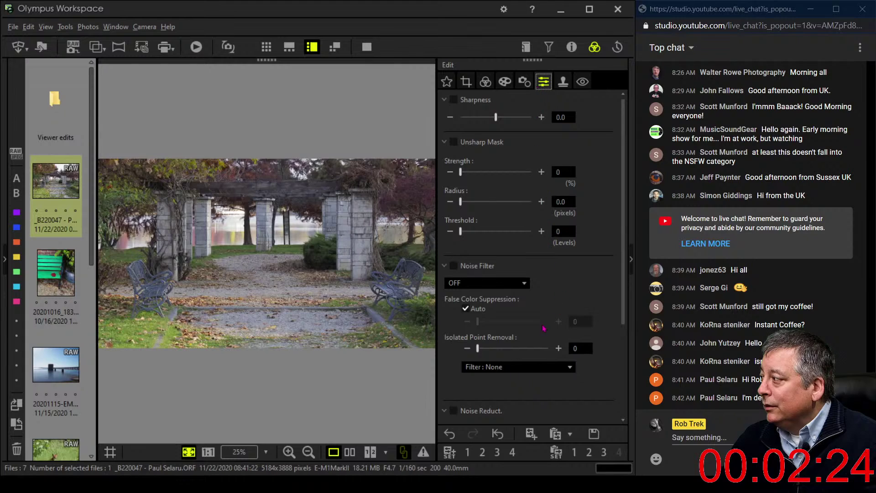
{"action": "left_click", "coordinate": [530, 96]}
{"action": "left_click", "coordinate": [524, 83]}
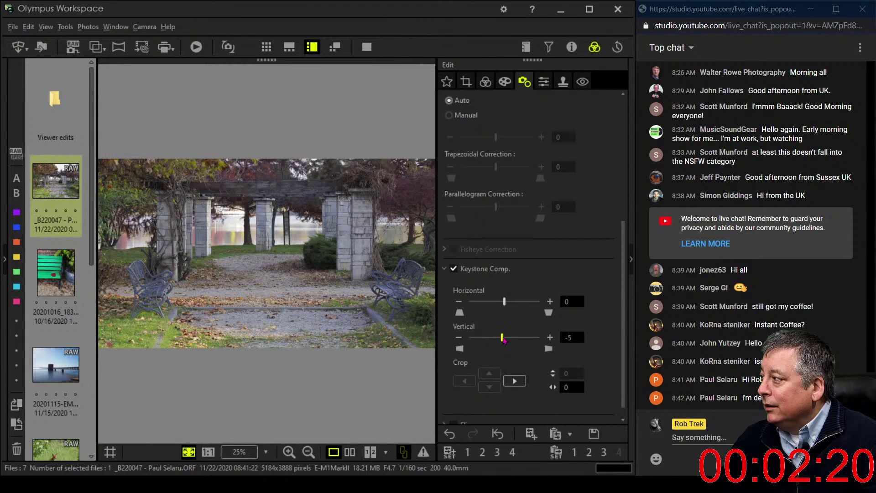
{"action": "left_click_drag", "start_coordinate": [502, 338], "coordinate": [507, 340]}
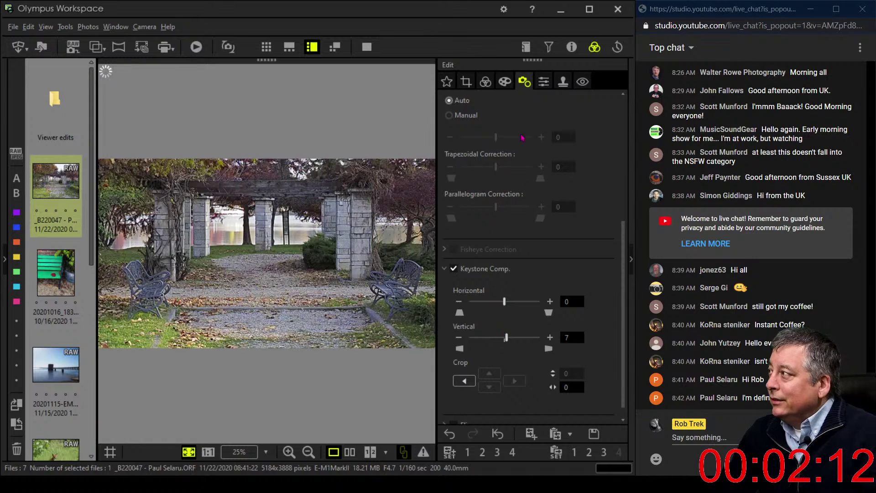
Apply the Soft Focus art filter to the park photo
{"action": "left_click", "coordinate": [488, 83]}
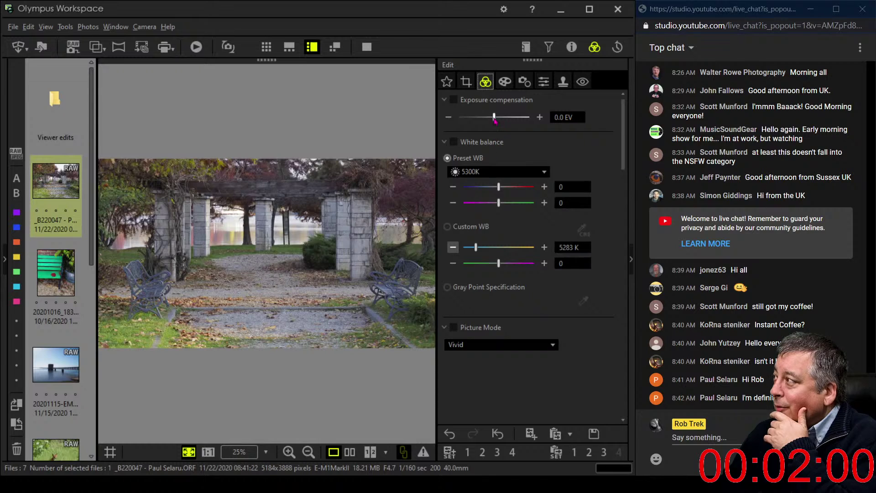
{"action": "left_click", "coordinate": [504, 85]}
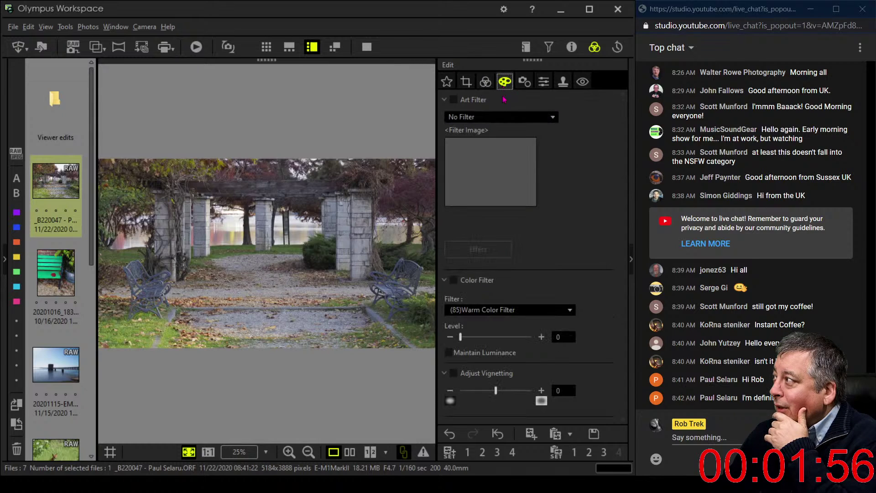
{"action": "left_click", "coordinate": [503, 120]}
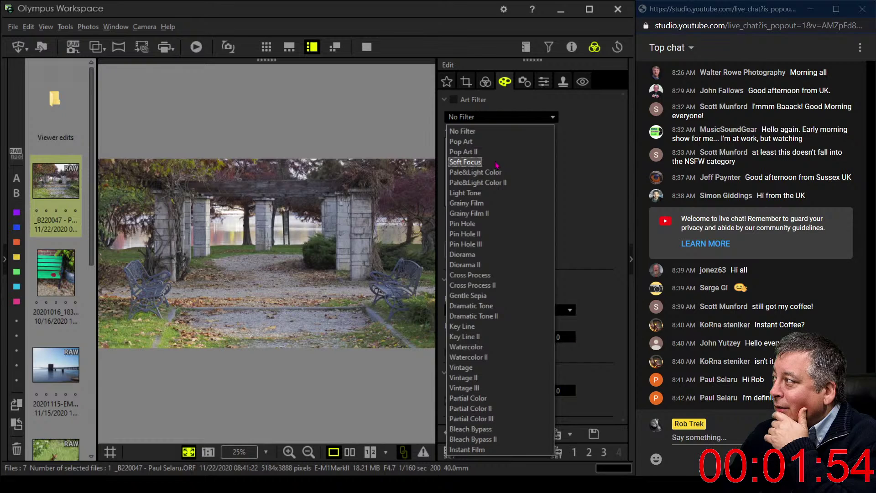
{"action": "left_click", "coordinate": [496, 165]}
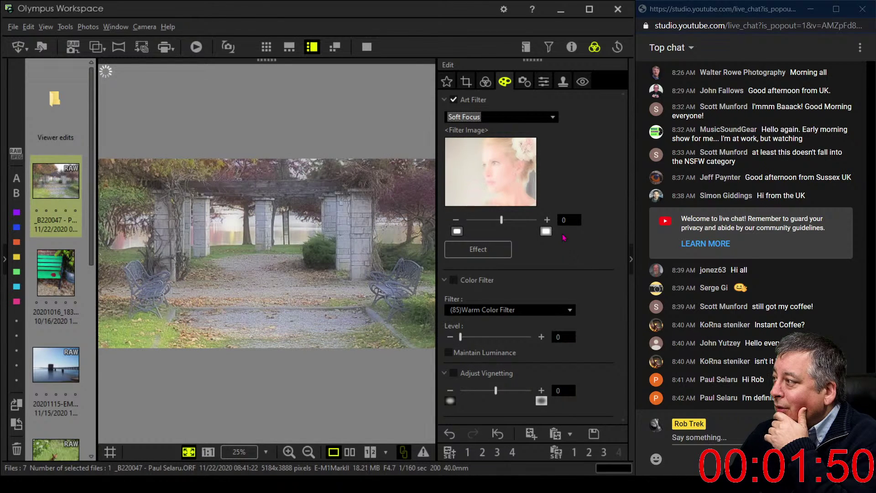
Enter 600 K as the custom white balance temperature, then correct it to 6000 K
{"action": "left_click", "coordinate": [485, 82]}
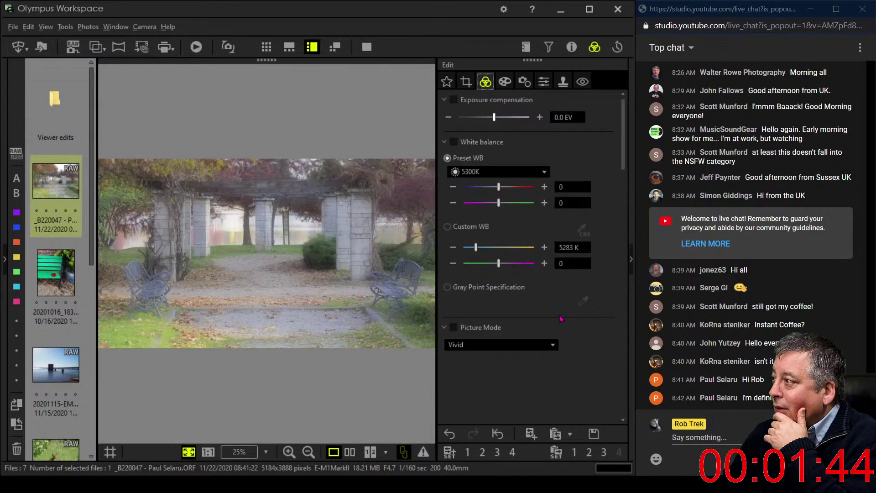
{"action": "left_click", "coordinate": [565, 247]}
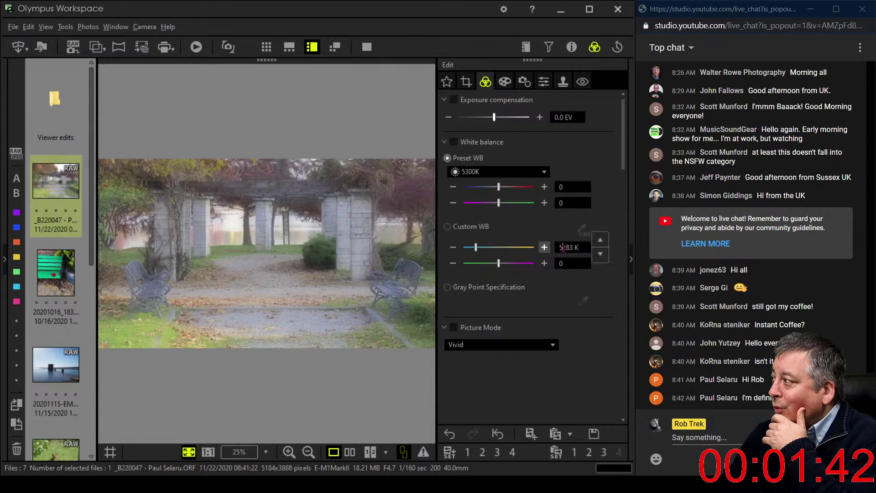
{"action": "double_click", "coordinate": [565, 247]}
{"action": "type", "text": "600K"}
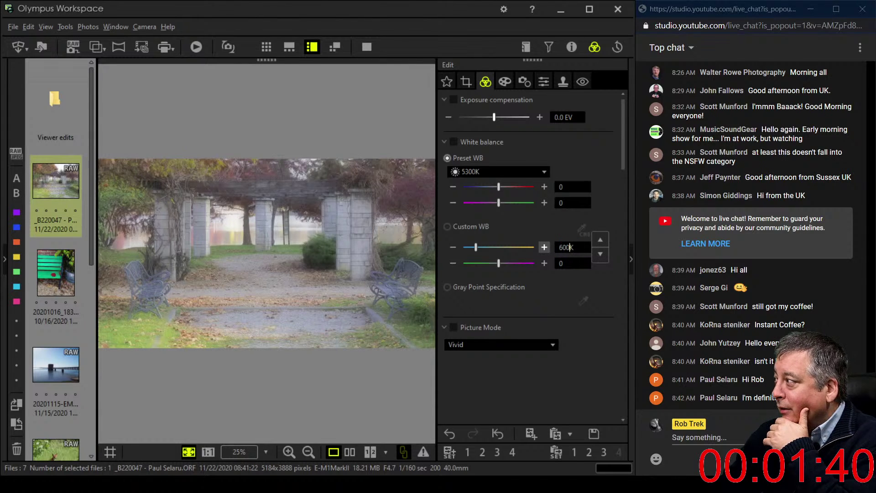
{"action": "key", "text": "Return"}
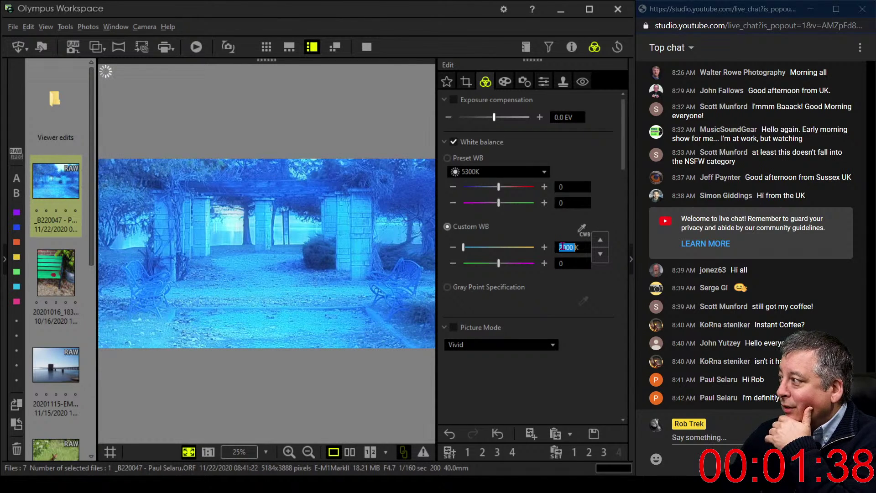
{"action": "type", "text": "5000"}
{"action": "key", "text": "Return"}
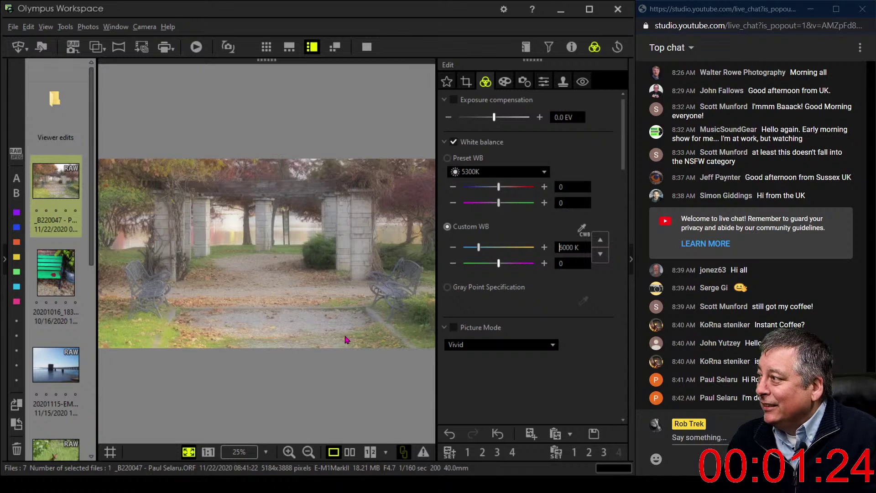
Raise the photo's overall saturation to 2.0
{"action": "scroll", "coordinate": [545, 387], "scroll_direction": "down", "scroll_amount": 3}
{"action": "scroll", "coordinate": [547, 389], "scroll_direction": "down", "scroll_amount": 14}
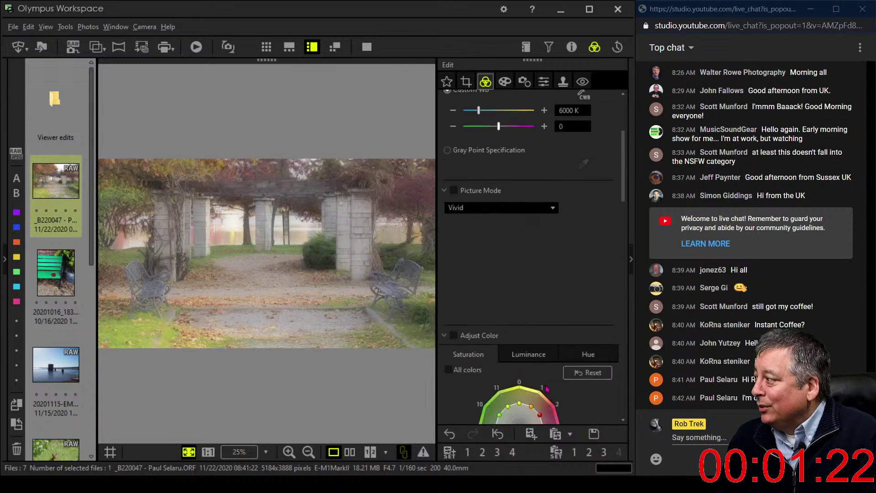
{"action": "scroll", "coordinate": [547, 389], "scroll_direction": "down", "scroll_amount": 10}
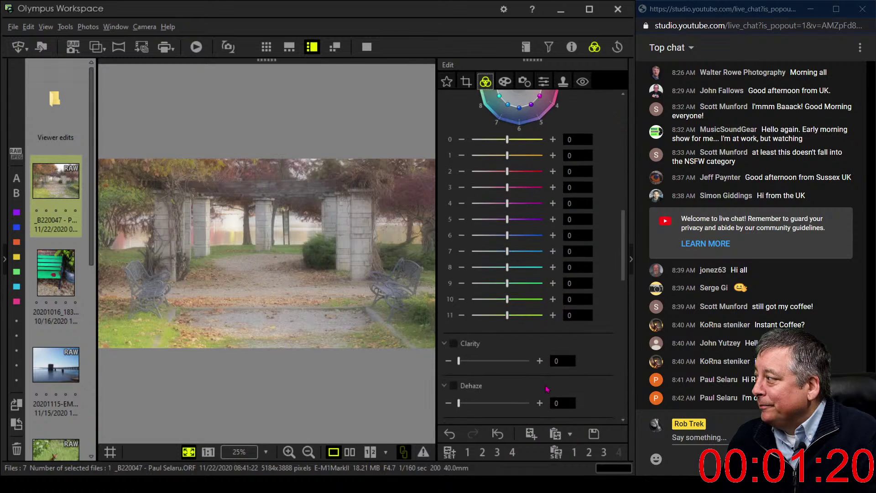
{"action": "scroll", "coordinate": [547, 388], "scroll_direction": "down", "scroll_amount": 14}
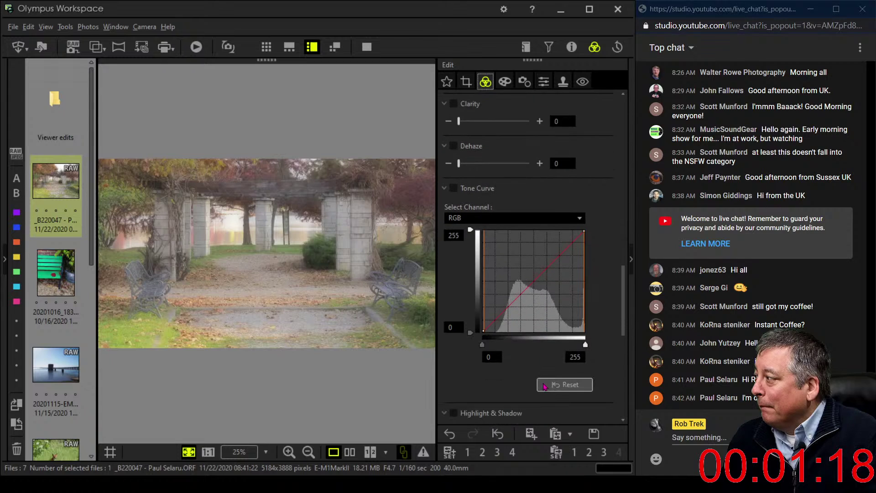
{"action": "scroll", "coordinate": [542, 386], "scroll_direction": "down", "scroll_amount": 1}
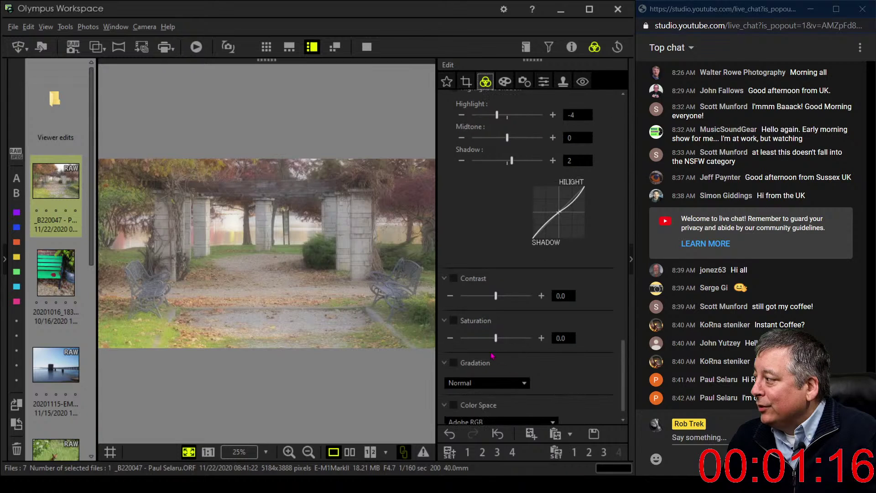
{"action": "left_click_drag", "start_coordinate": [496, 343], "coordinate": [536, 345]}
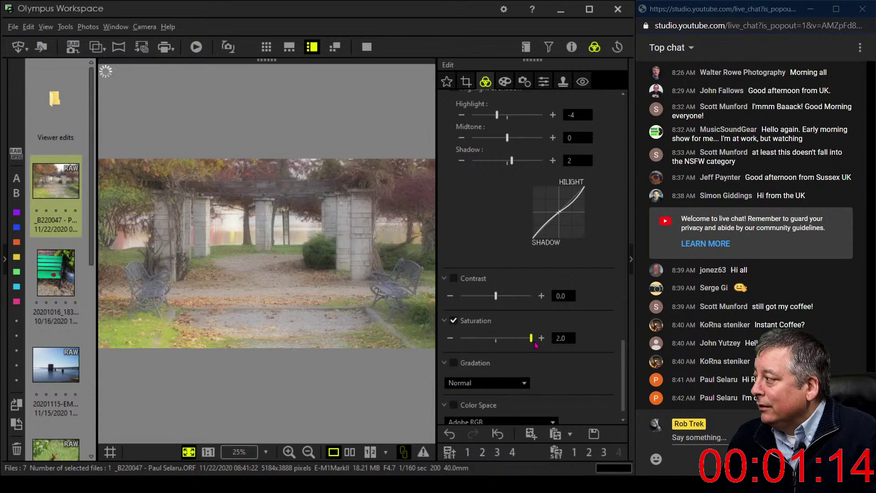
{"action": "scroll", "coordinate": [530, 370], "scroll_direction": "up", "scroll_amount": 1}
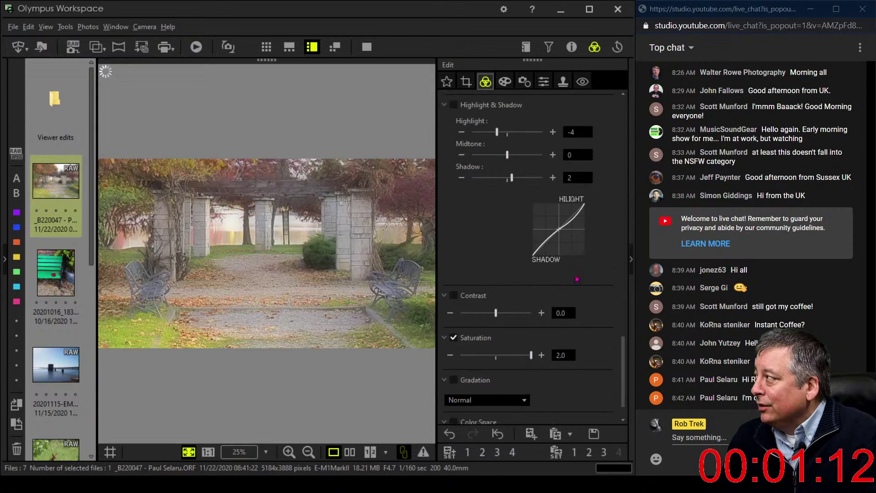
Turn on the sharpness adjustment and set it to 2.0
{"action": "left_click", "coordinate": [544, 81]}
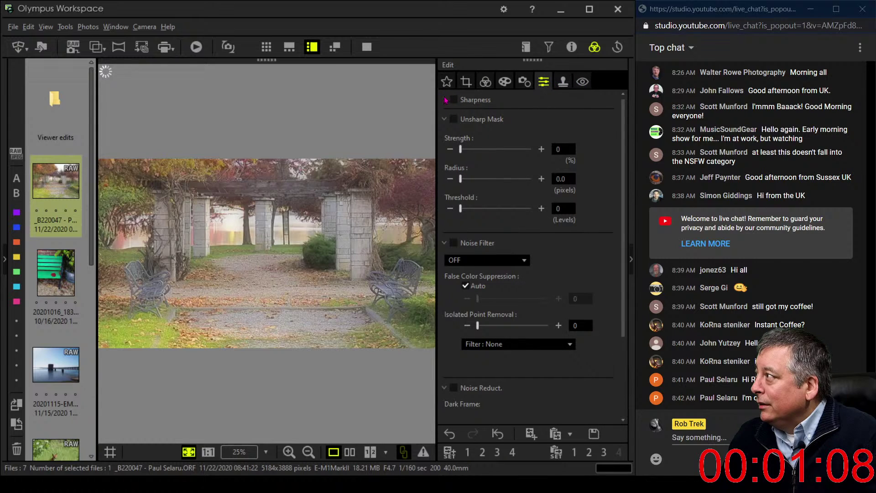
{"action": "left_click", "coordinate": [477, 99]}
{"action": "left_click_drag", "start_coordinate": [495, 117], "coordinate": [531, 117]}
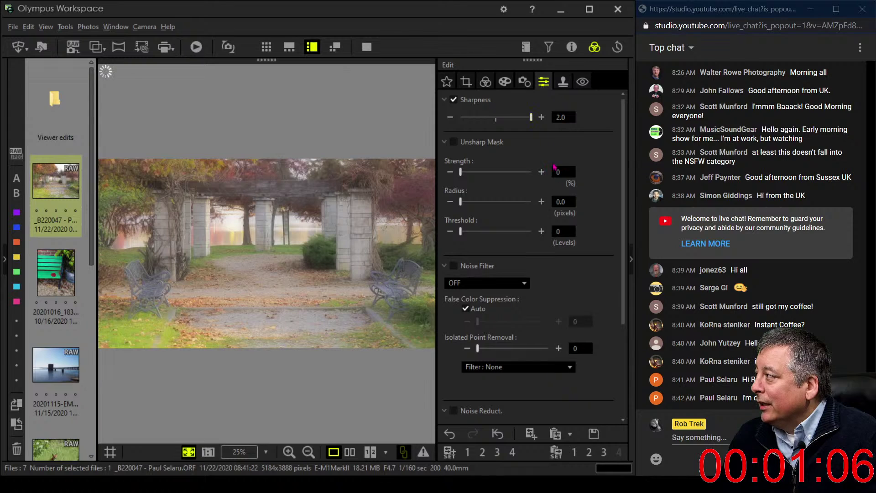
Turn on the Highlight & Shadow adjustment and set both its shadow and highlight values to 0
{"action": "left_click", "coordinate": [485, 82]}
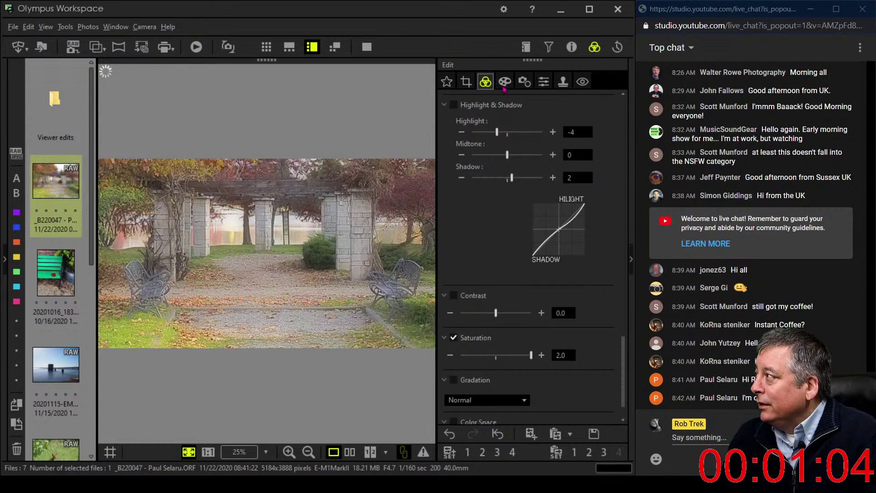
{"action": "scroll", "coordinate": [516, 136], "scroll_direction": "up", "scroll_amount": 3}
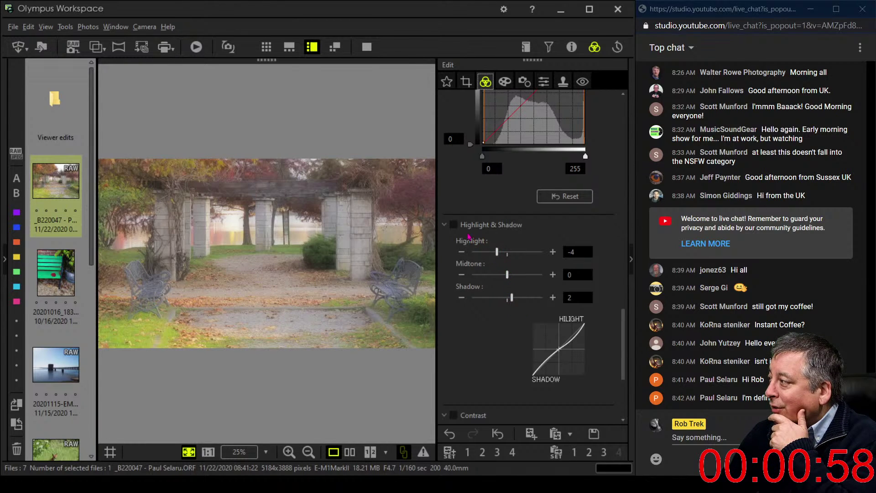
{"action": "left_click", "coordinate": [454, 224]}
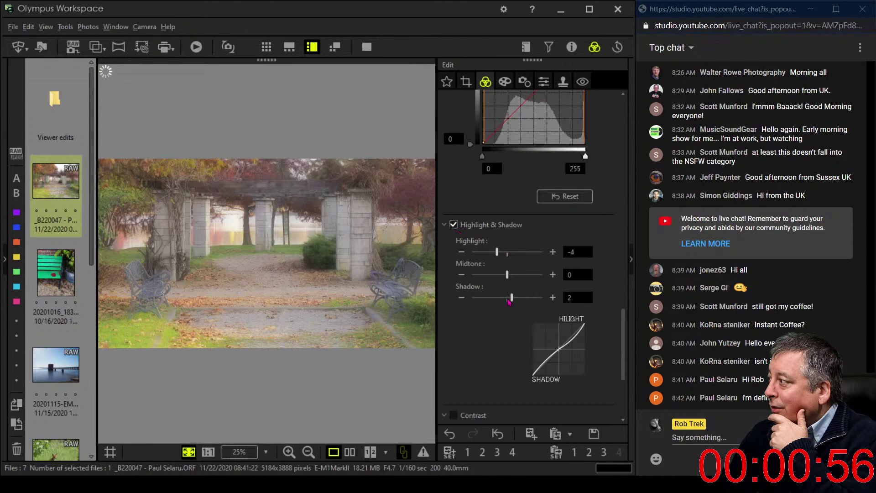
{"action": "double_click", "coordinate": [461, 297]}
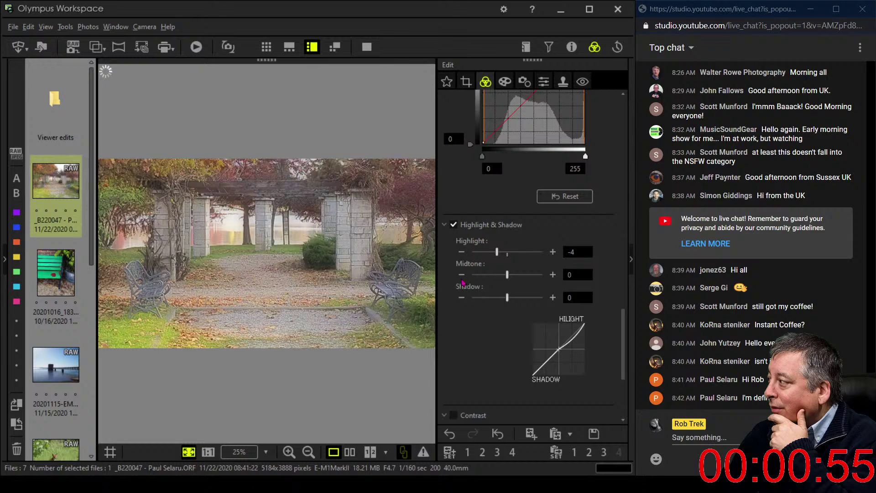
{"action": "left_click", "coordinate": [553, 252]}
{"action": "left_click", "coordinate": [553, 252]}
{"action": "double_click", "coordinate": [552, 252]}
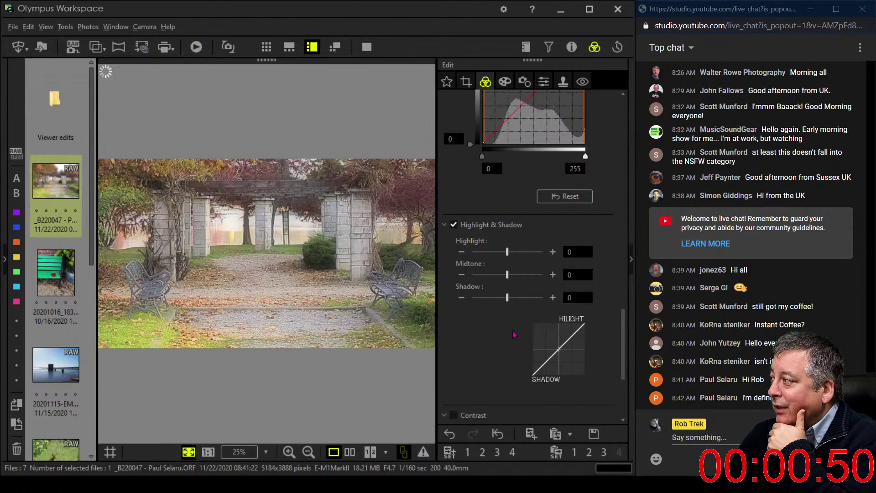
Shape the RGB tone curve with three points, pulling down the darkest tones and slightly lowering the midtones
{"action": "scroll", "coordinate": [513, 334], "scroll_direction": "up", "scroll_amount": 3}
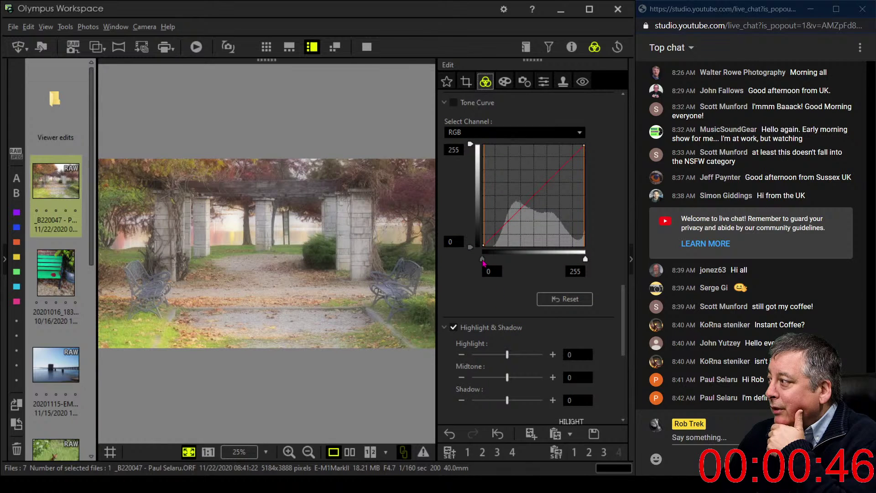
{"action": "left_click_drag", "start_coordinate": [490, 238], "coordinate": [491, 244]}
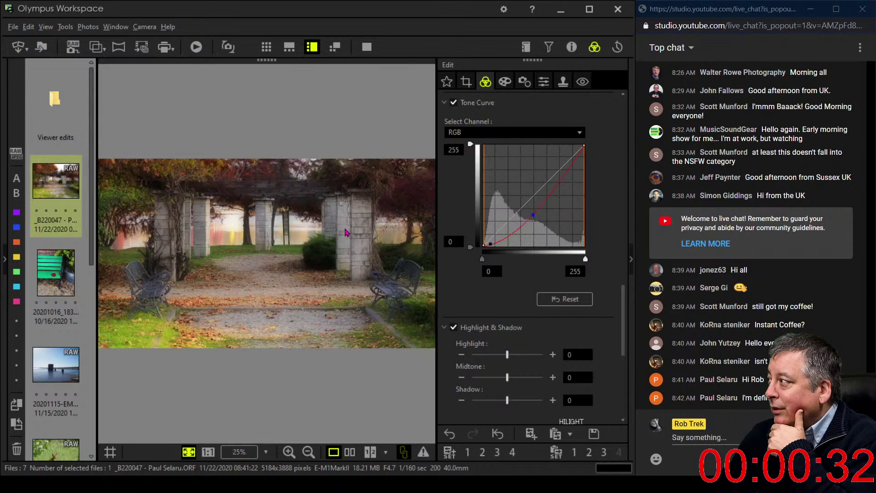
{"action": "left_click", "coordinate": [544, 201]}
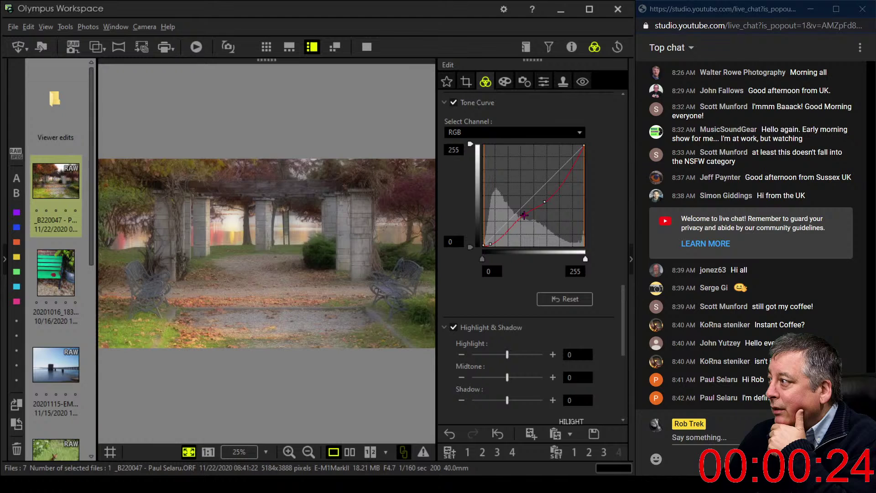
{"action": "left_click", "coordinate": [523, 215]}
{"action": "left_click_drag", "start_coordinate": [544, 201], "coordinate": [517, 220]}
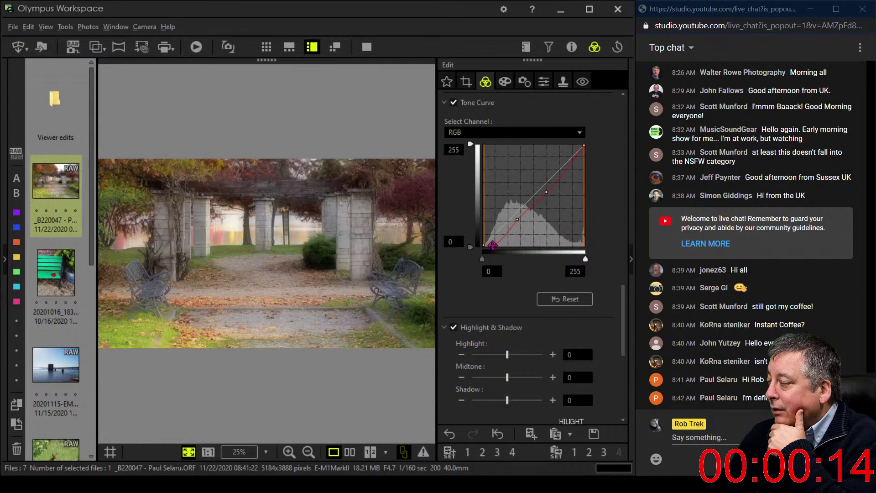
{"action": "left_click_drag", "start_coordinate": [493, 245], "coordinate": [497, 242]}
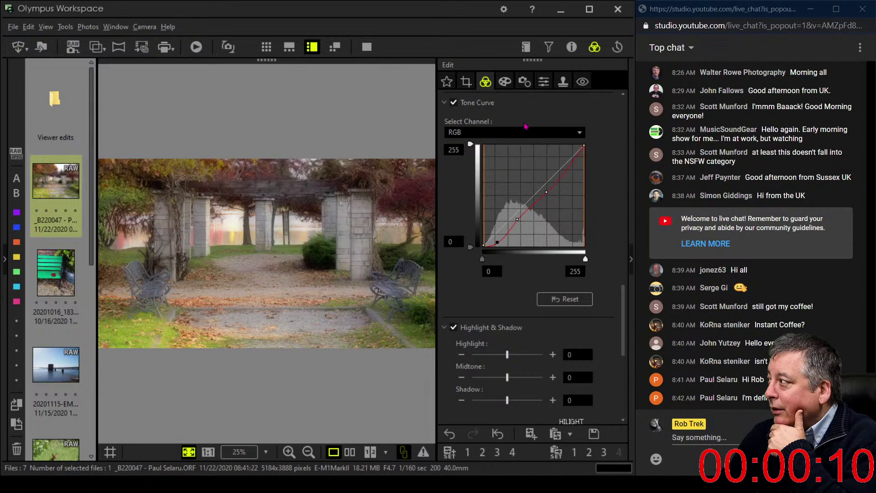
Darken the photo's edges by setting the vignetting adjustment to -15
{"action": "left_click", "coordinate": [505, 82]}
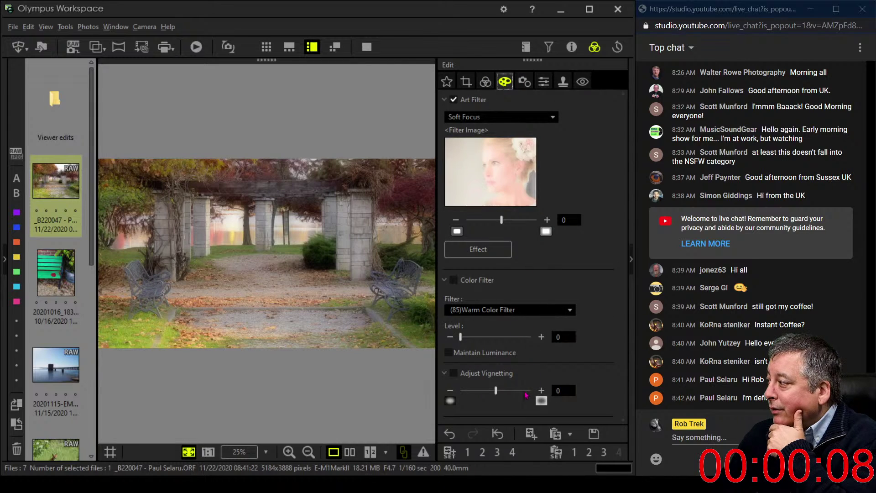
{"action": "left_click_drag", "start_coordinate": [498, 393], "coordinate": [480, 392]}
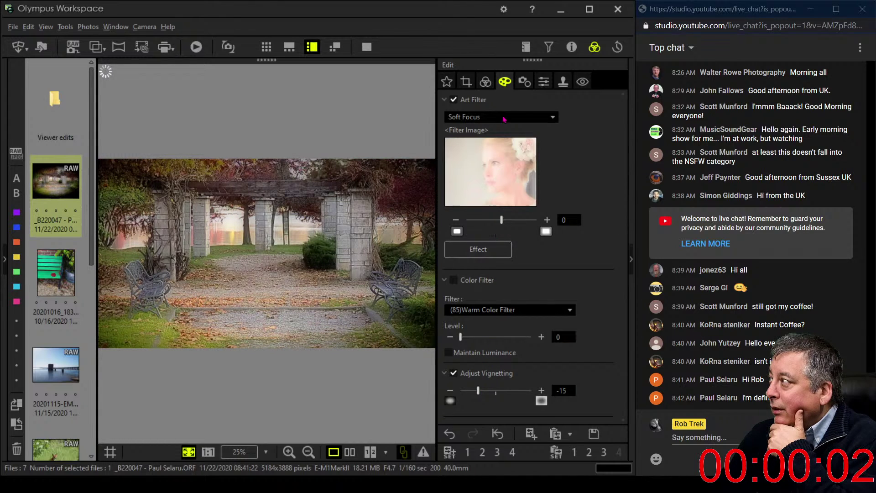
Raise the saturation of color ranges 2 and 1 to 7 in Adjust Color, accepting the change of Picture Mode to Natural
{"action": "left_click", "coordinate": [485, 82]}
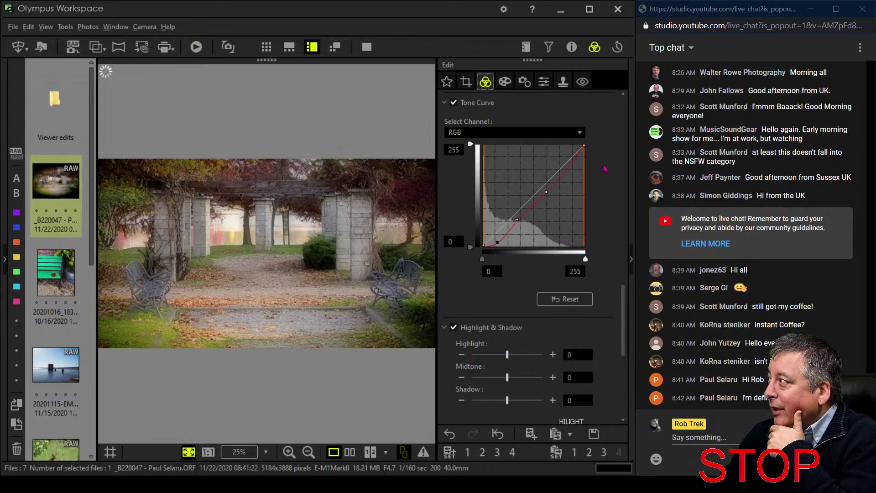
{"action": "scroll", "coordinate": [608, 178], "scroll_direction": "up", "scroll_amount": 3}
{"action": "scroll", "coordinate": [608, 179], "scroll_direction": "up", "scroll_amount": 10}
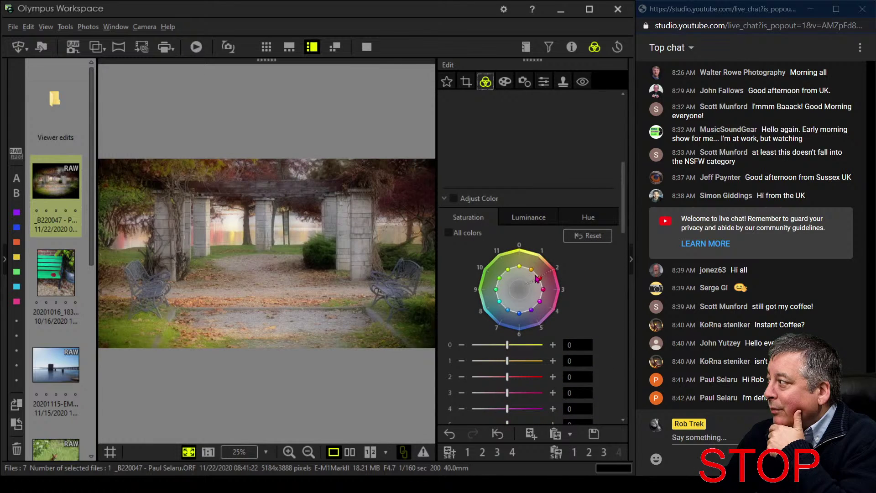
{"action": "left_click", "coordinate": [562, 277]}
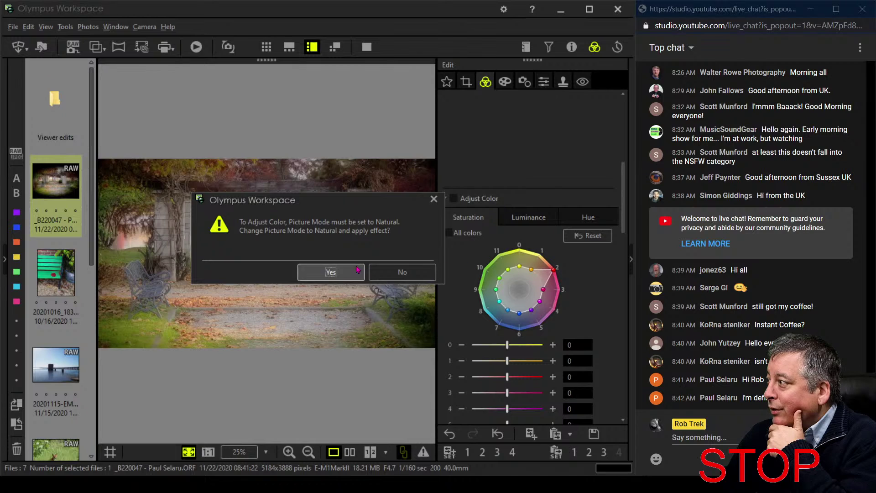
{"action": "left_click", "coordinate": [331, 272]}
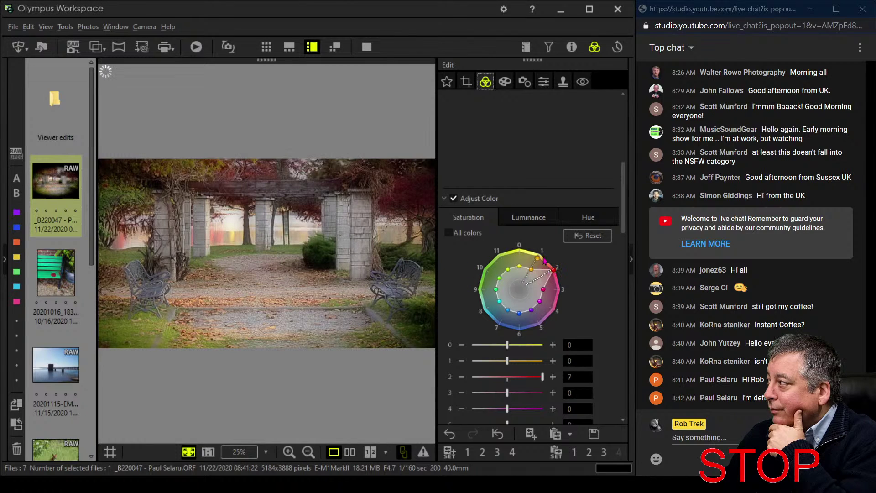
{"action": "left_click_drag", "start_coordinate": [531, 269], "coordinate": [539, 255]}
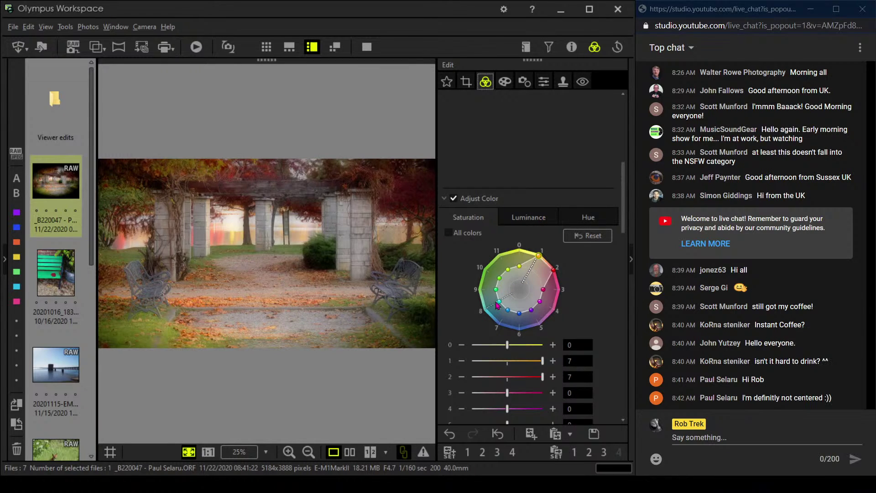
Compare the edited photo side by side with the original
{"action": "left_click", "coordinate": [350, 452]}
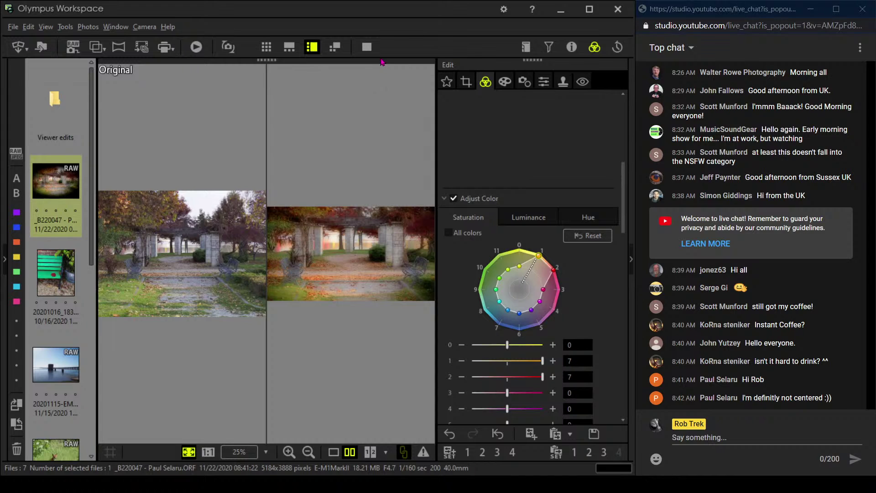
Compare the original and edited park photos full screen, including a magnified view of the tree and bench details
{"action": "left_click", "coordinate": [367, 46]}
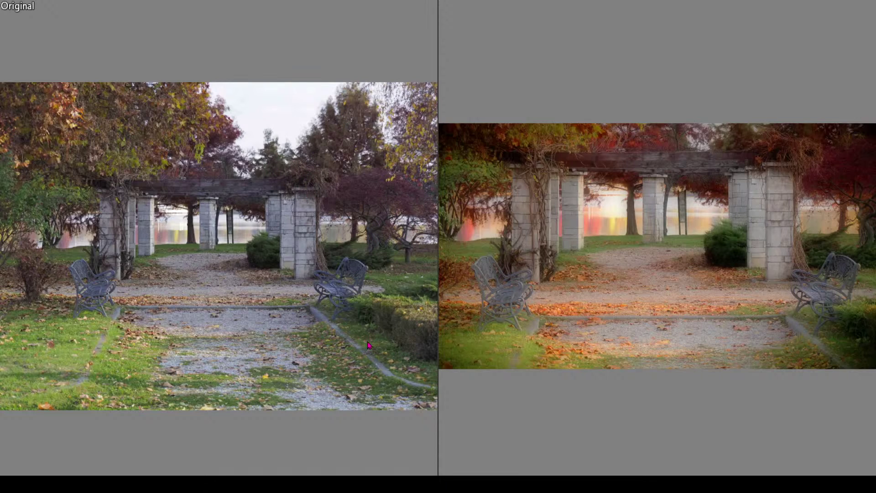
{"action": "left_click", "coordinate": [372, 219]}
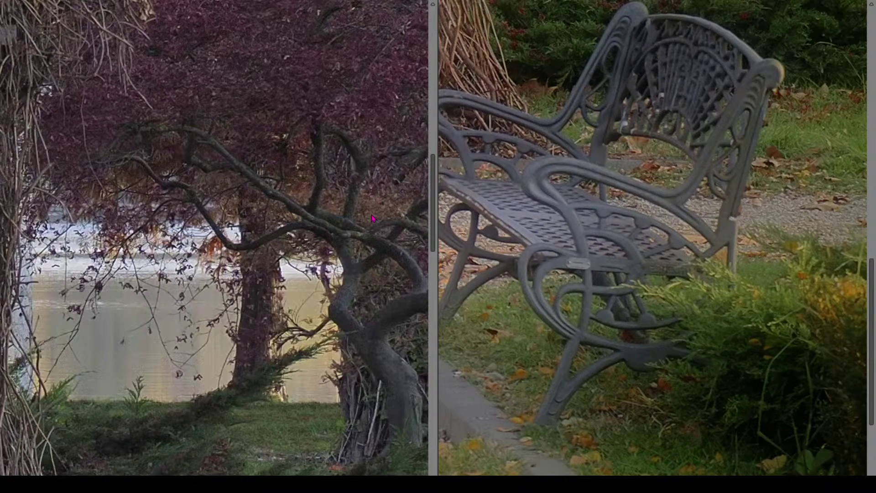
{"action": "left_click_drag", "start_coordinate": [366, 232], "coordinate": [272, 229]}
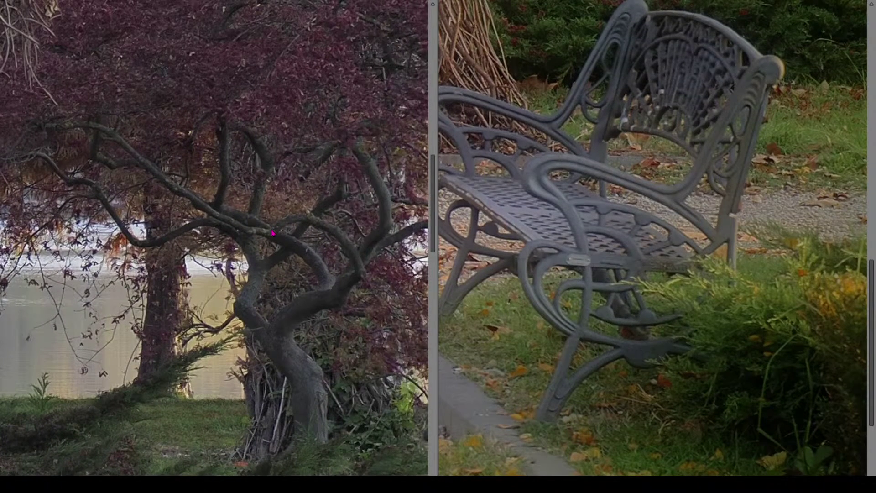
{"action": "left_click", "coordinate": [272, 228]}
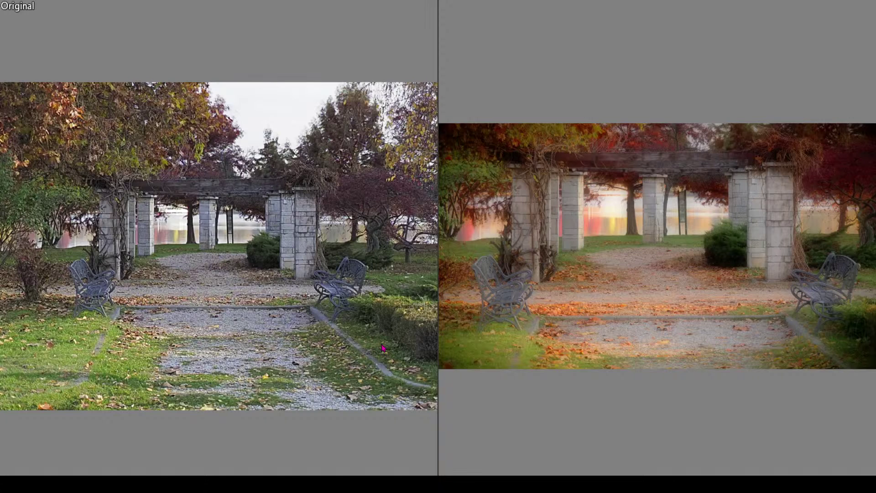
{"action": "key", "text": "Escape"}
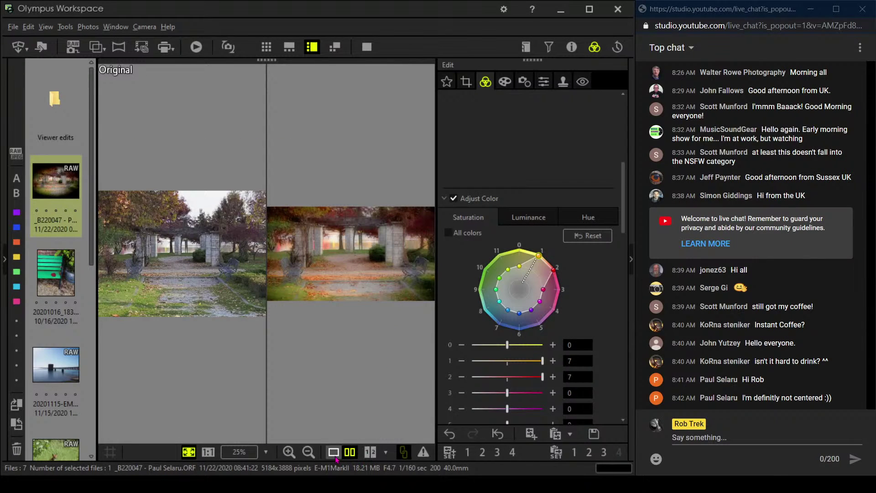
Widen the park photo's 16:9 crop to about 4339 x 2440 pixels and check the edited photo alone in full screen
{"action": "left_click", "coordinate": [334, 456]}
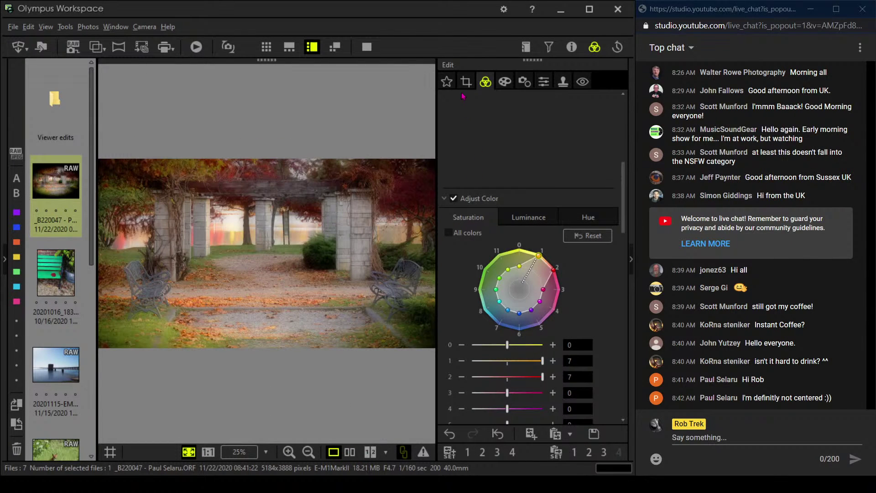
{"action": "left_click", "coordinate": [465, 82]}
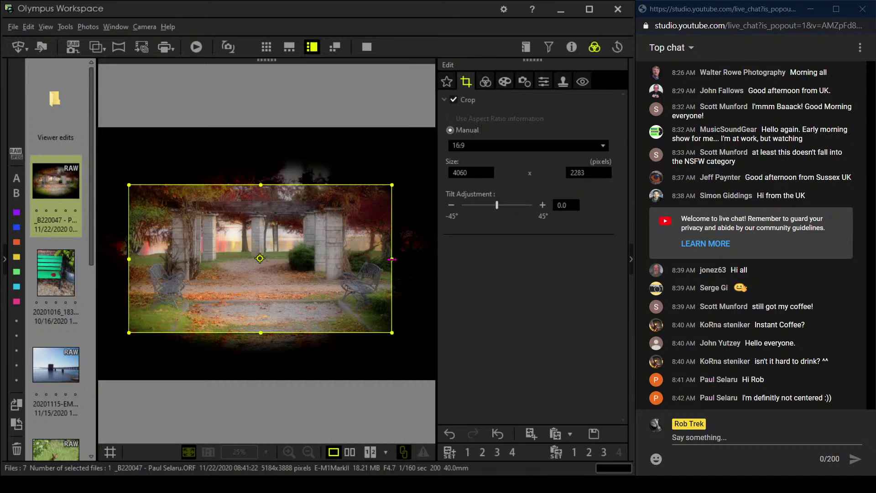
{"action": "mouse_move", "coordinate": [392, 259]}
{"action": "left_mouse_down"}
{"action": "mouse_move", "coordinate": [402, 258]}
{"action": "mouse_move", "coordinate": [364, 270]}
{"action": "mouse_move", "coordinate": [405, 260]}
{"action": "left_mouse_up"}
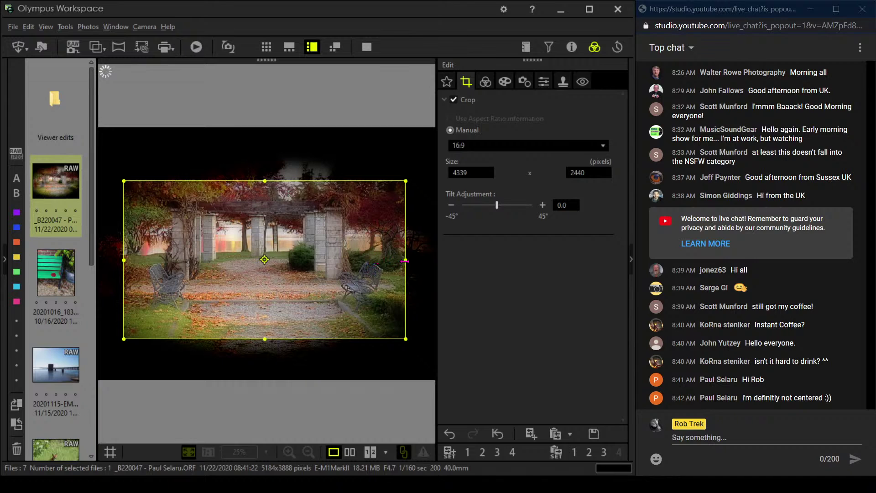
{"action": "left_click", "coordinate": [488, 85]}
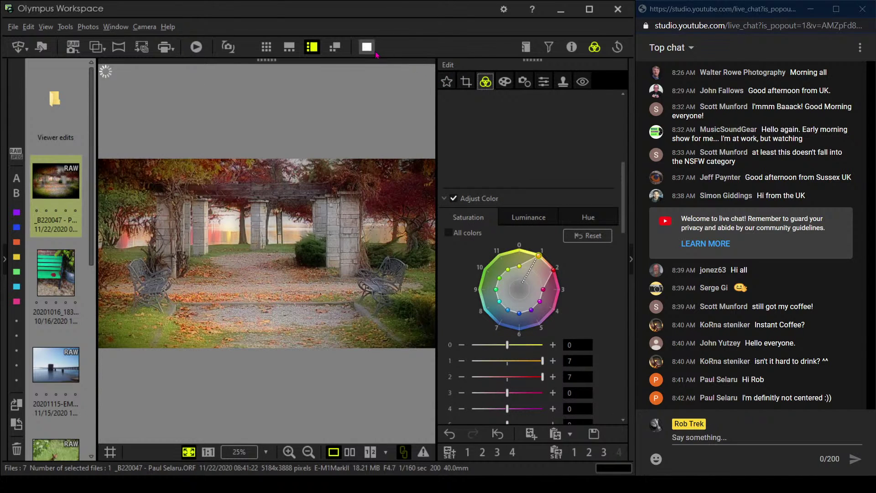
{"action": "left_click", "coordinate": [370, 49]}
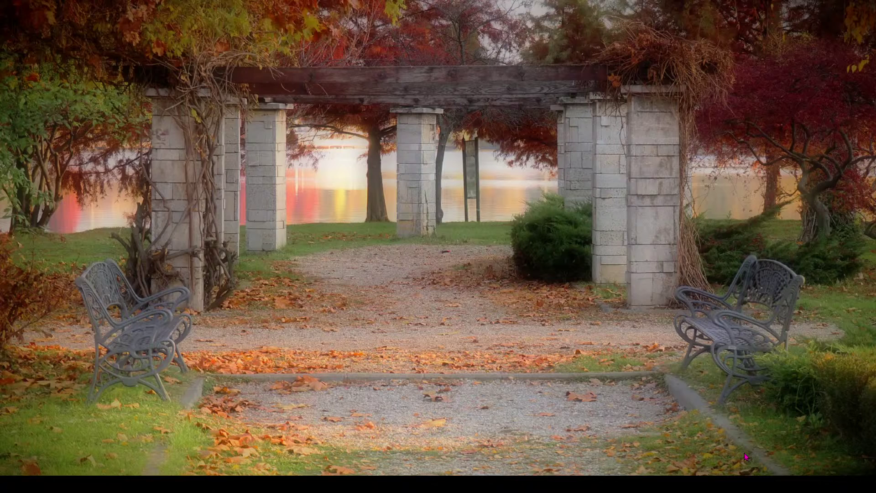
{"action": "left_click", "coordinate": [755, 437]}
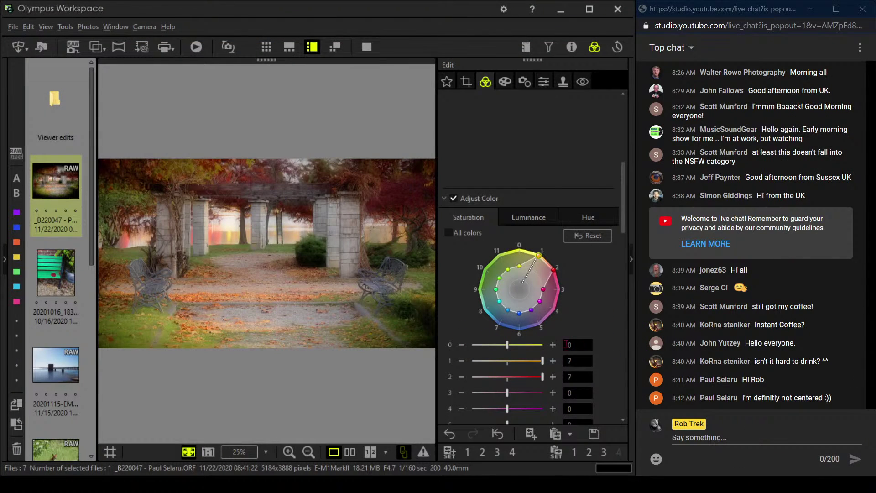
Open the green bench photo with the red mask and look at it in the different thumbnail and preview layouts
{"action": "left_click", "coordinate": [71, 272]}
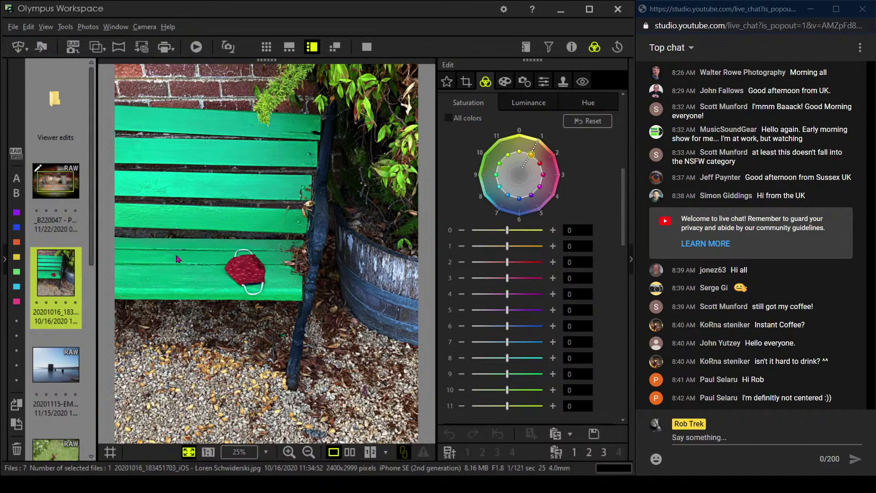
{"action": "left_click", "coordinate": [266, 47]}
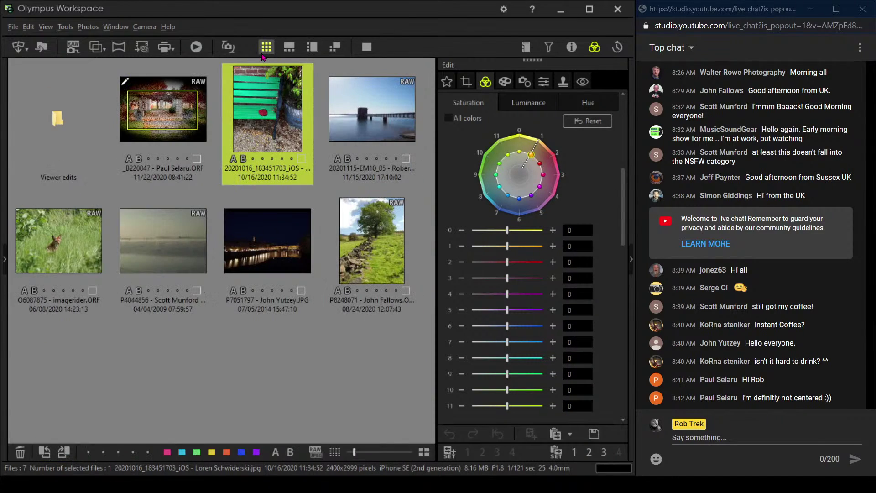
{"action": "left_click", "coordinate": [294, 49]}
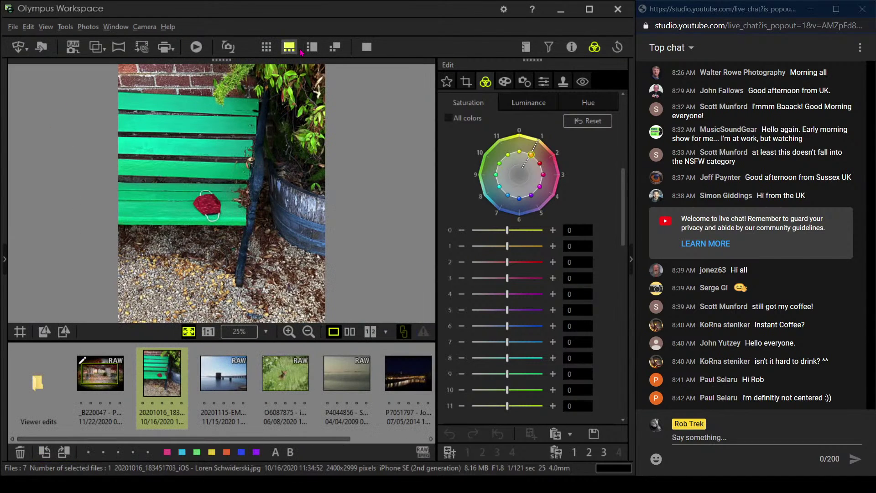
{"action": "left_click", "coordinate": [312, 47]}
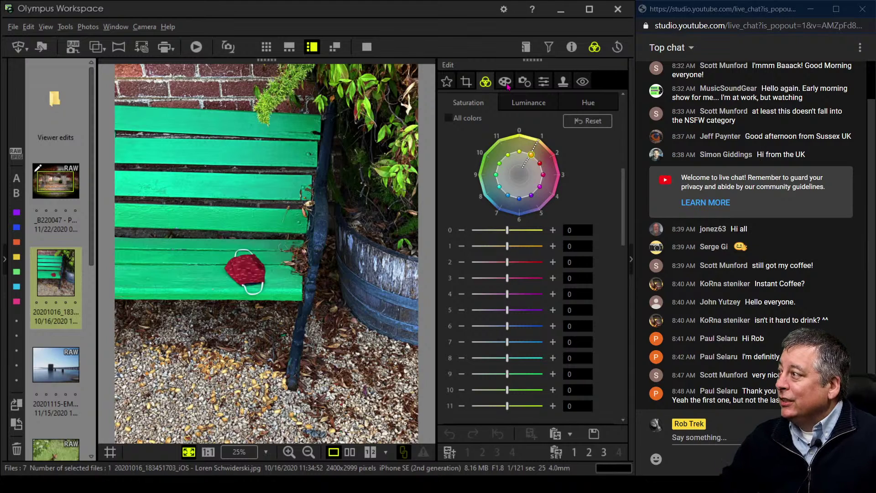
Check the bench photo's available filter settings and its camera and exposure properties
{"action": "left_click", "coordinate": [506, 84]}
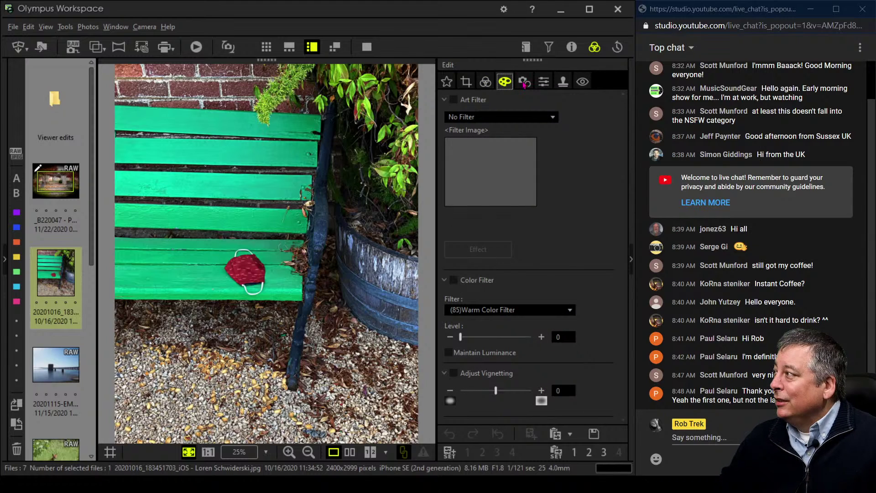
{"action": "left_click", "coordinate": [571, 47]}
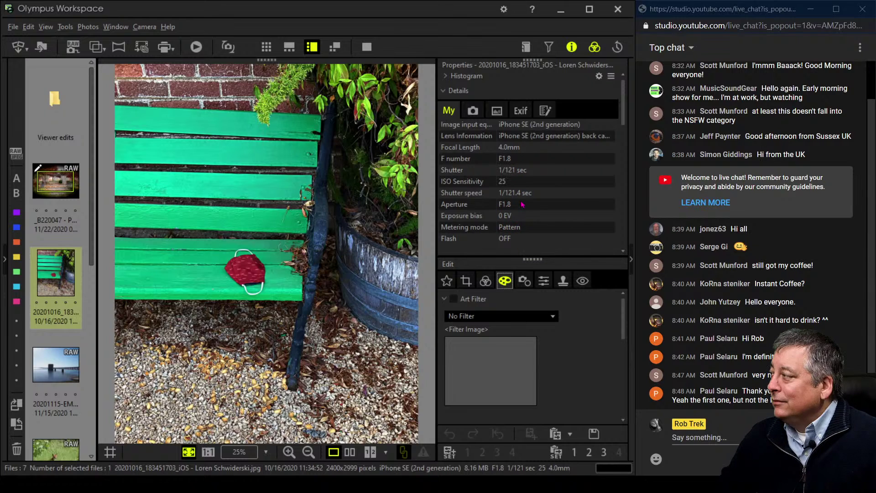
{"action": "left_click", "coordinate": [571, 49]}
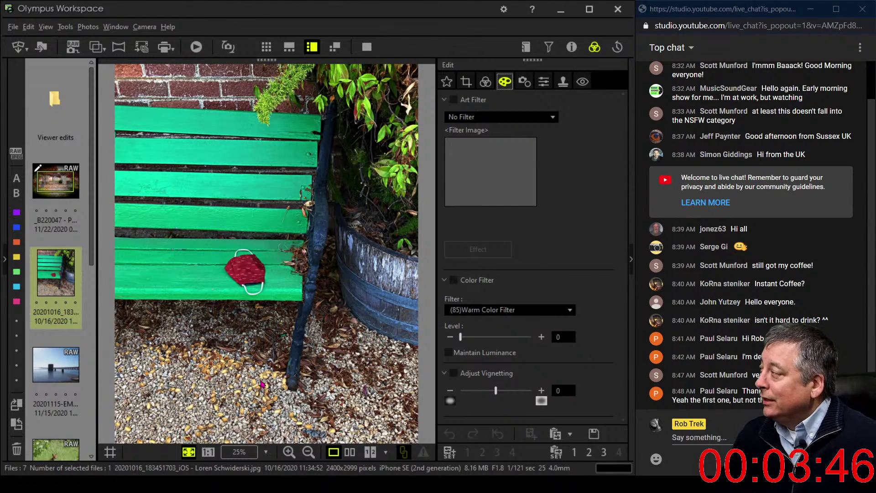
Crop the bench photo to a 1:1 square of about 1325 x 1325 pixels around the red mask and gravel
{"action": "left_click", "coordinate": [473, 83]}
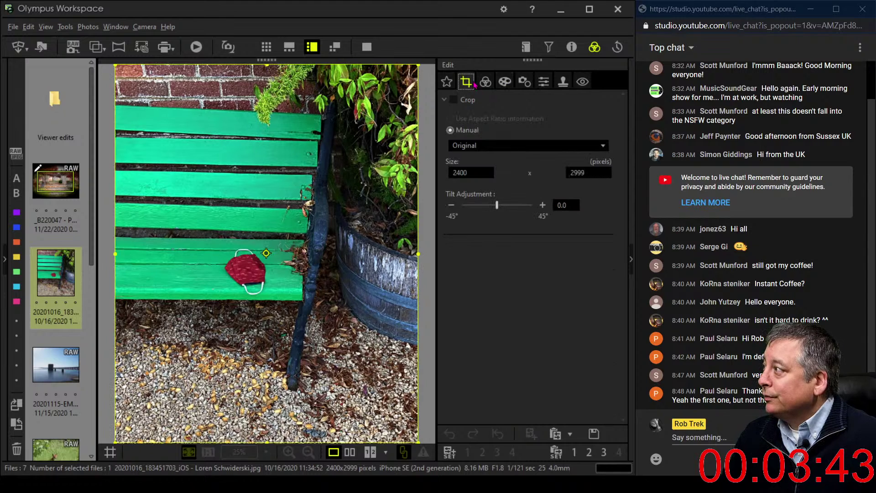
{"action": "left_click", "coordinate": [491, 146]}
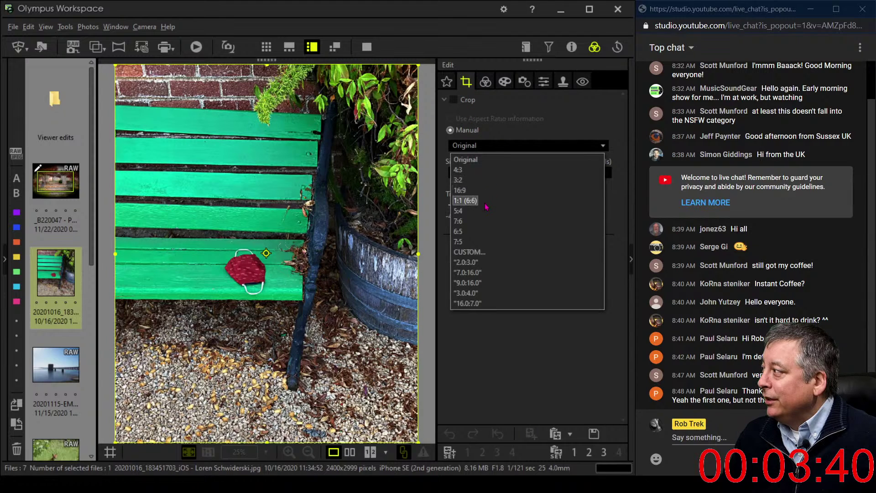
{"action": "left_click", "coordinate": [465, 200]}
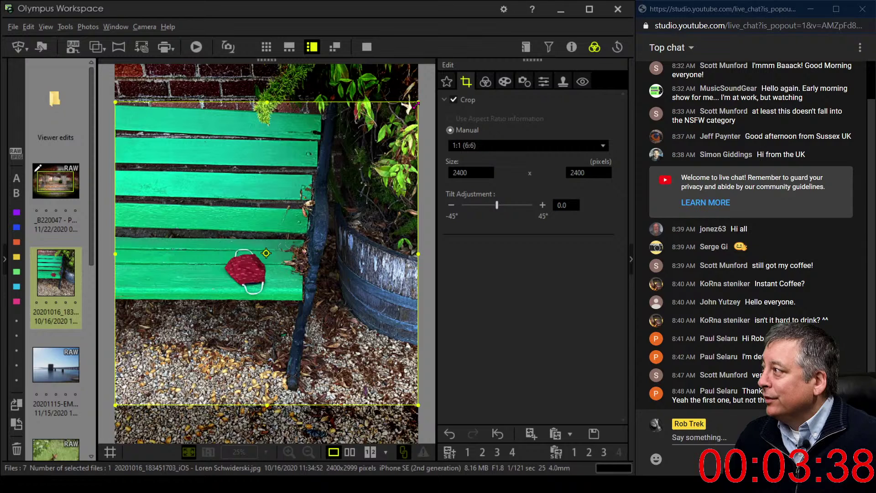
{"action": "left_click_drag", "start_coordinate": [418, 102], "coordinate": [242, 241]}
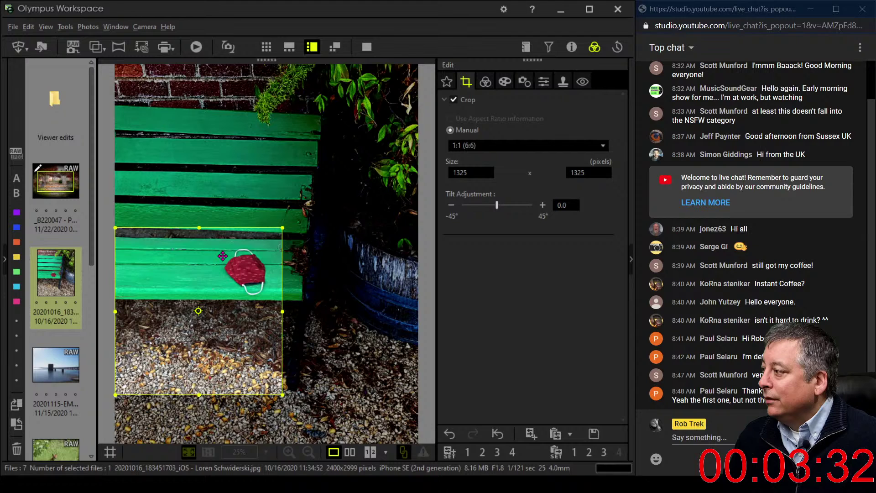
{"action": "left_click_drag", "start_coordinate": [223, 256], "coordinate": [223, 248]}
{"action": "left_click", "coordinate": [485, 81]}
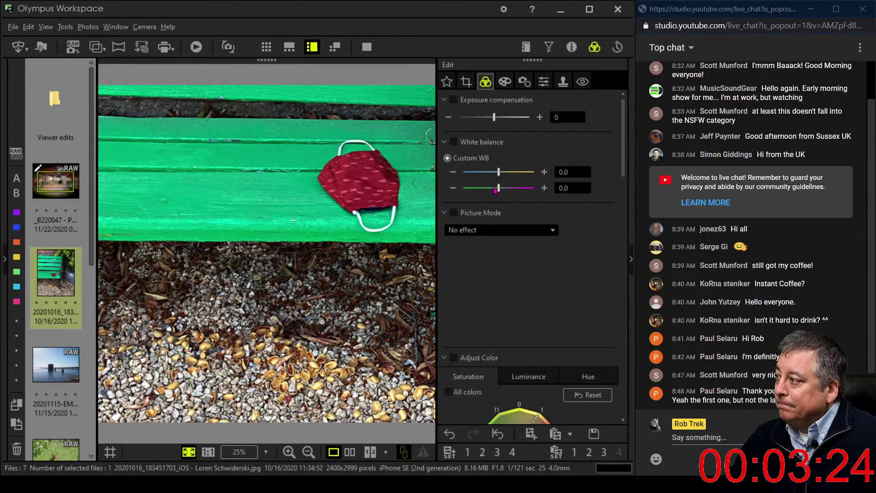
Shrink the square crop around the mask to about 1084 x 1084 pixels, trimming the upper slat and lower gravel
{"action": "left_click", "coordinate": [466, 81]}
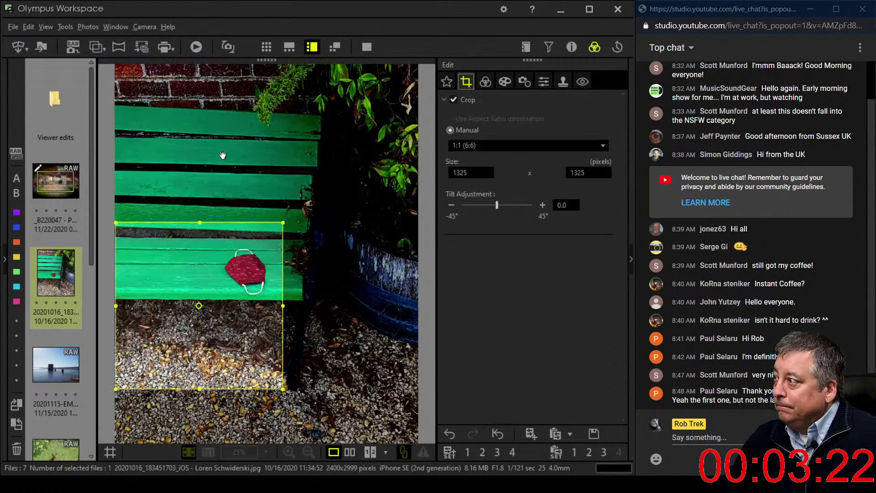
{"action": "left_click_drag", "start_coordinate": [200, 387], "coordinate": [209, 369]}
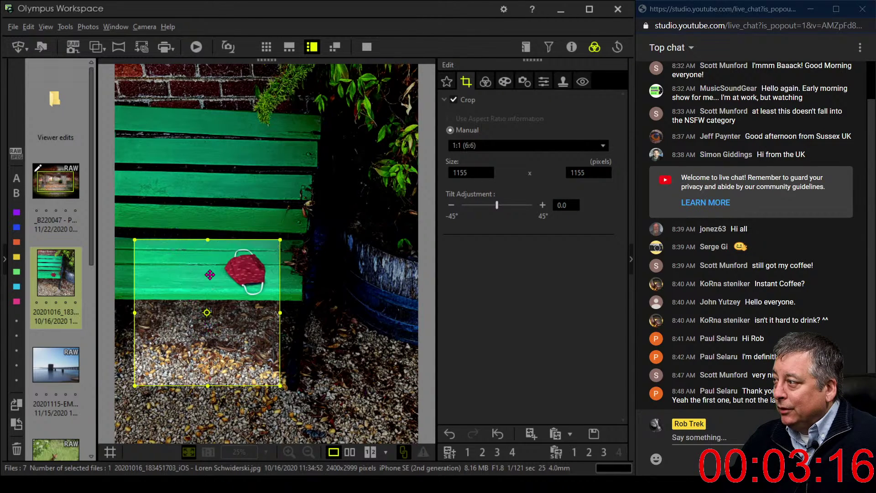
{"action": "left_click_drag", "start_coordinate": [208, 384], "coordinate": [208, 373]}
{"action": "left_click", "coordinate": [485, 82]}
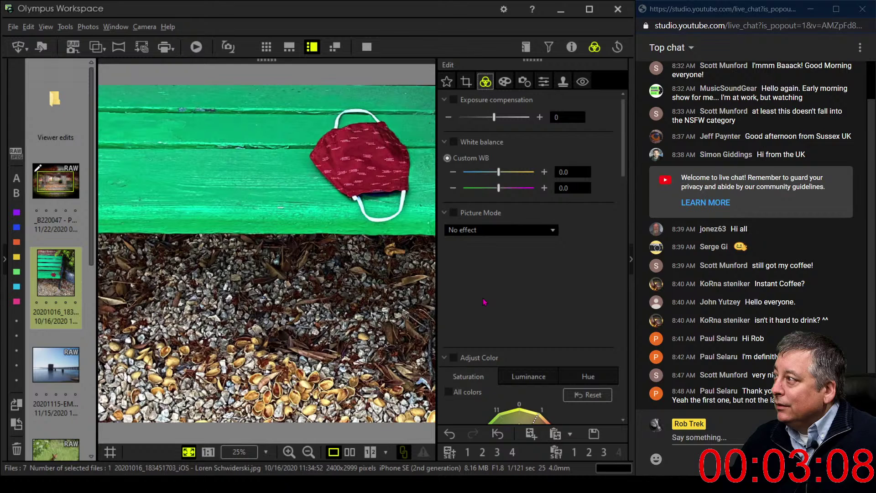
Straighten the bench photo with a tilt adjustment of -1.0 and check the cropped result
{"action": "left_click", "coordinate": [465, 81]}
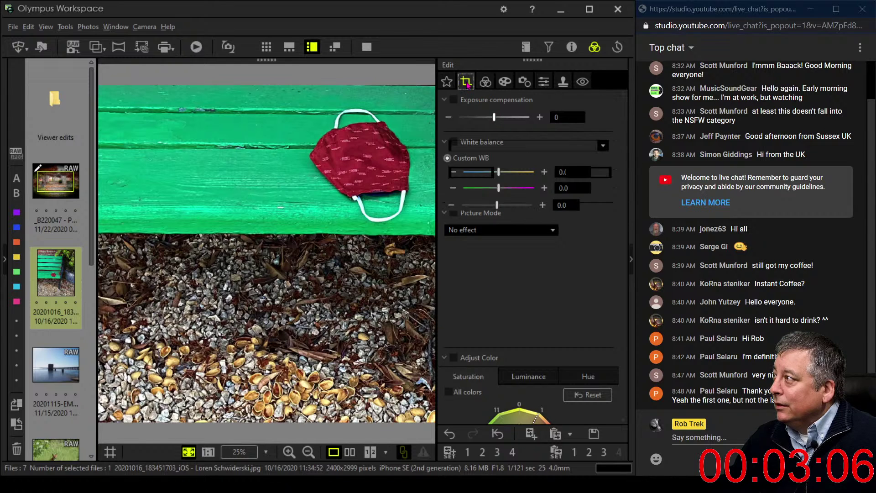
{"action": "left_click", "coordinate": [451, 206]}
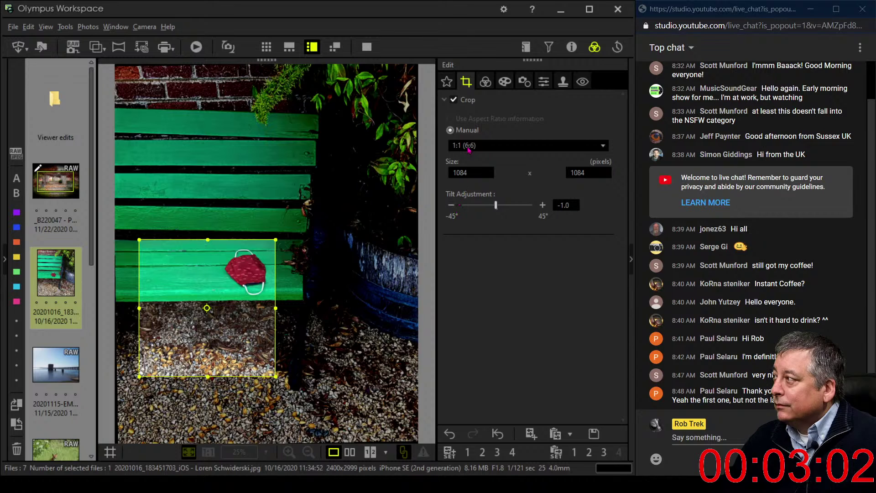
{"action": "left_click", "coordinate": [485, 82]}
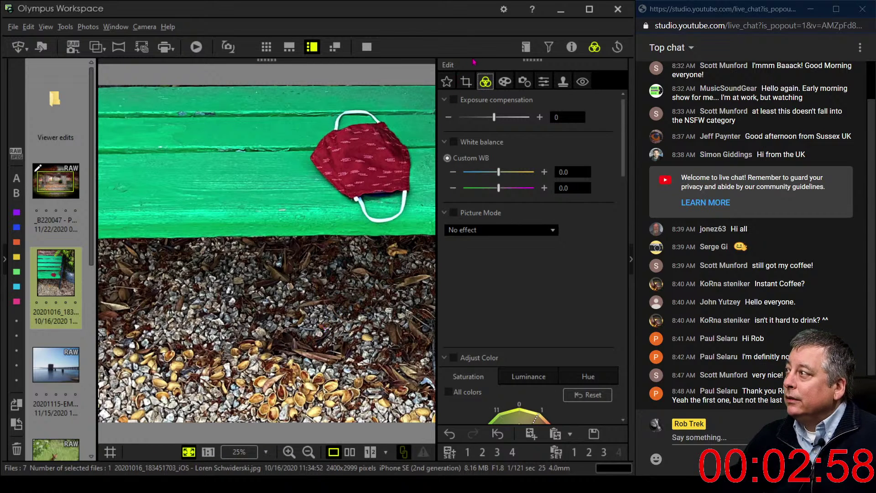
Shift the square crop slightly downward on the bench and check the framing
{"action": "left_click", "coordinate": [466, 82]}
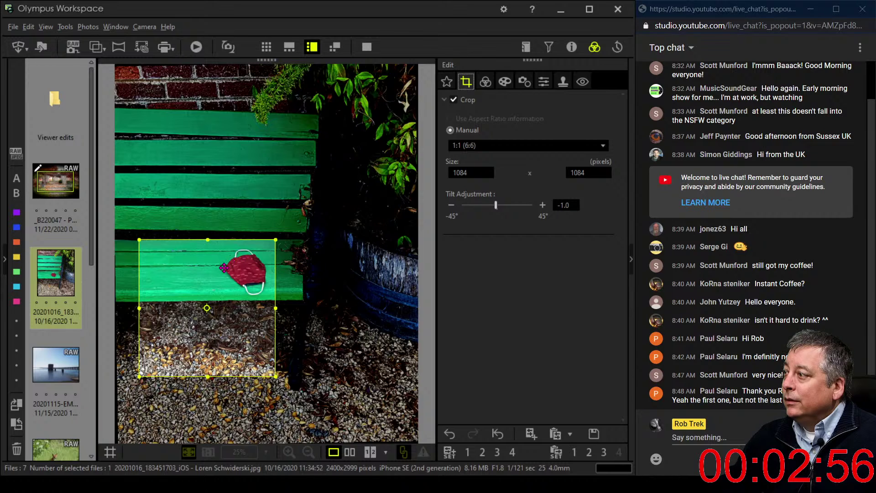
{"action": "left_click_drag", "start_coordinate": [223, 269], "coordinate": [222, 271]}
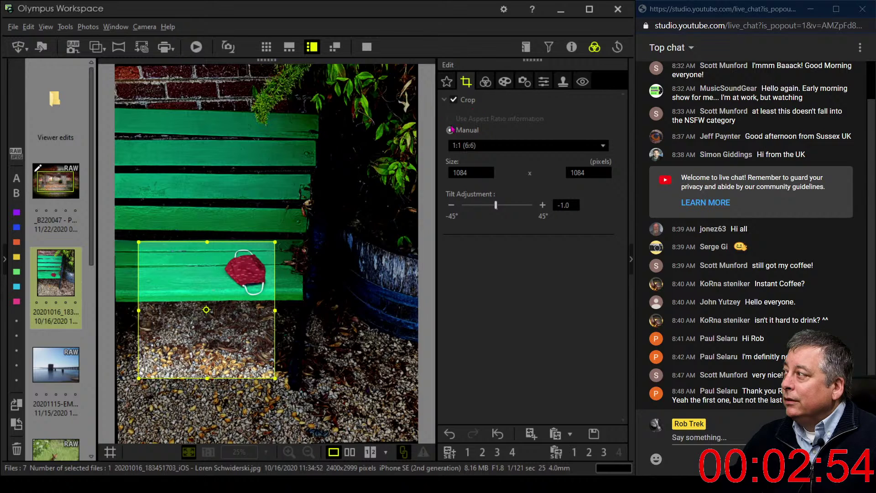
{"action": "left_click", "coordinate": [485, 82]}
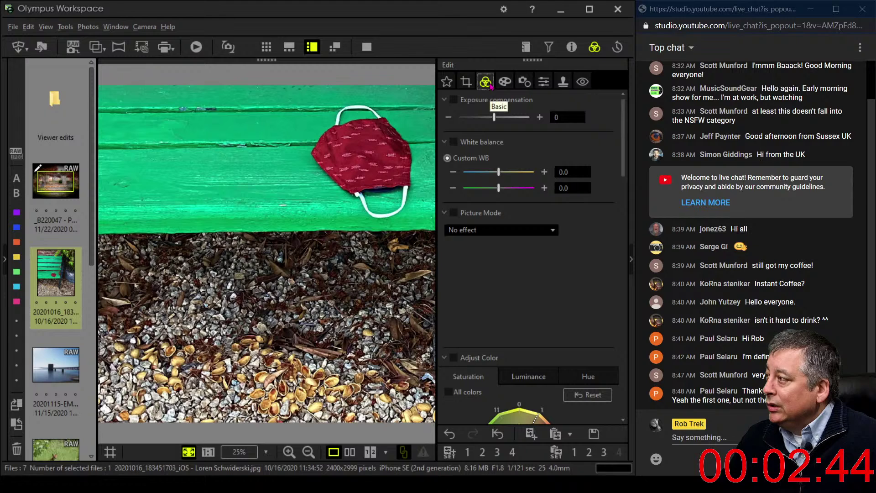
Change the bench photo's crop aspect ratio to 4:3
{"action": "left_click", "coordinate": [466, 81]}
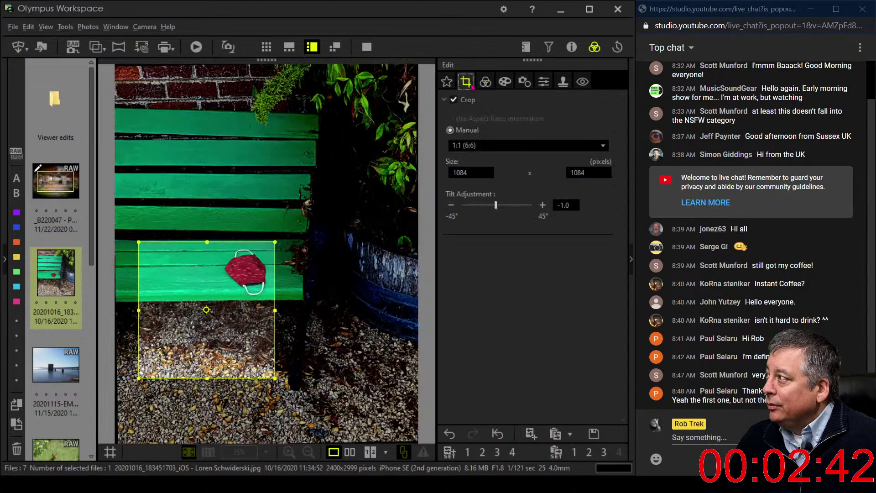
{"action": "left_click", "coordinate": [474, 146]}
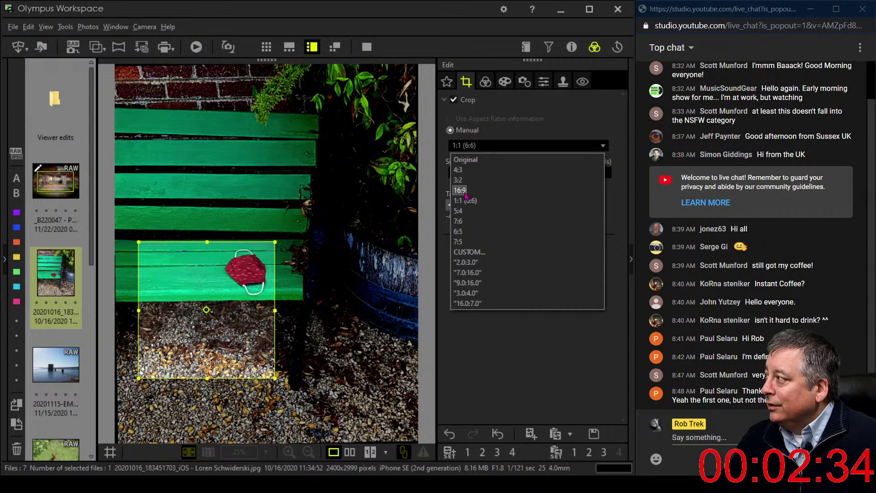
{"action": "left_click", "coordinate": [458, 169]}
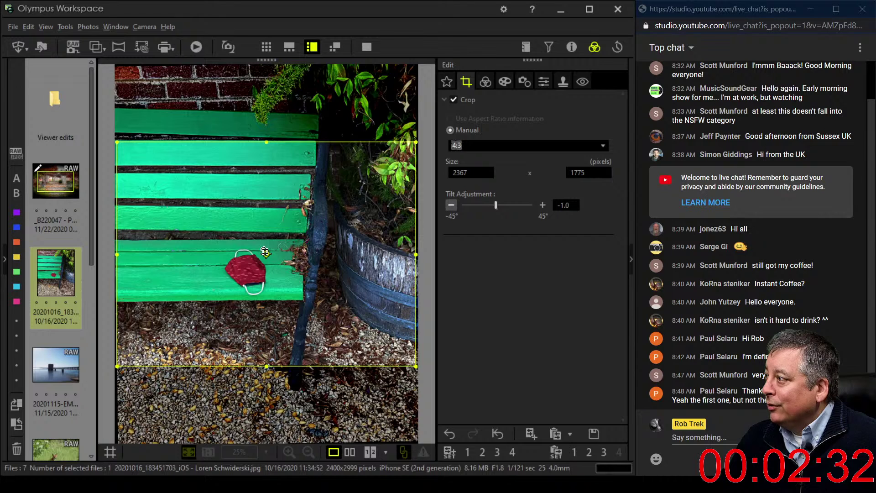
Turn the 4:3 crop to portrait, shrink it to about 1175 x 1568 pixels, and place it over the mask and gravel
{"action": "left_click", "coordinate": [265, 254]}
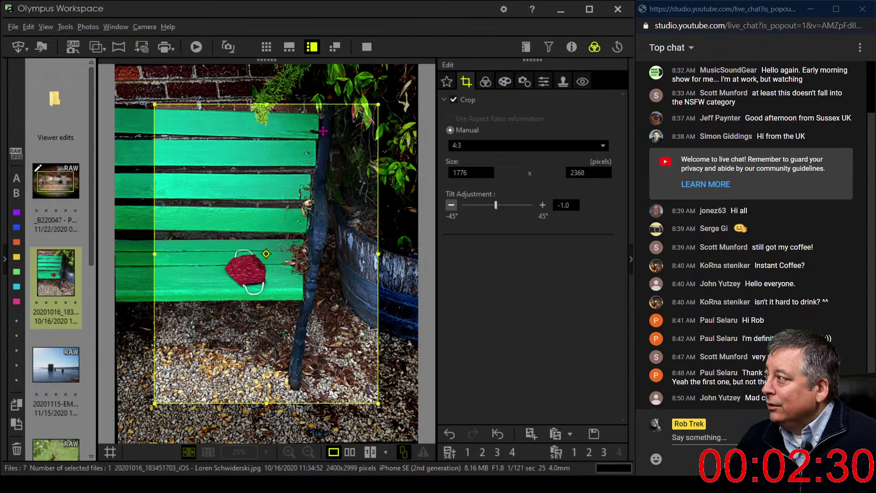
{"action": "left_click_drag", "start_coordinate": [271, 104], "coordinate": [267, 206]}
{"action": "left_click_drag", "start_coordinate": [252, 245], "coordinate": [205, 278]}
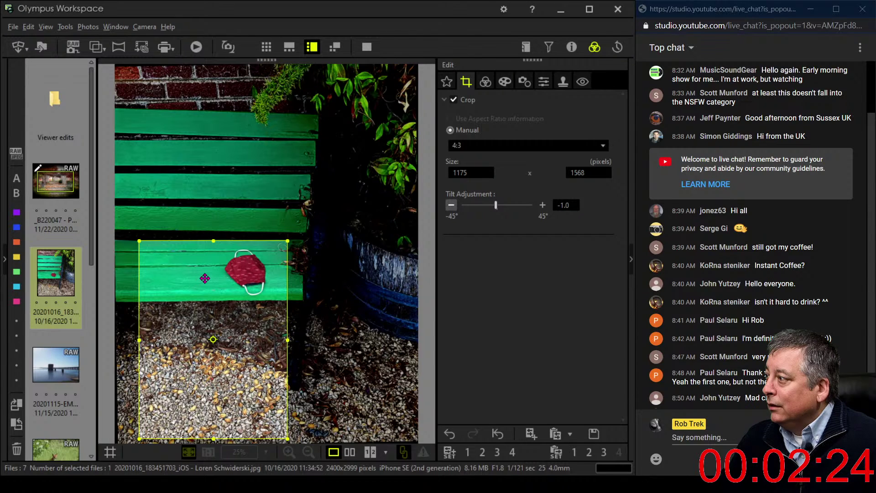
Darken the edges of the cropped bench photo with a vignetting adjustment of -14
{"action": "left_click", "coordinate": [484, 82]}
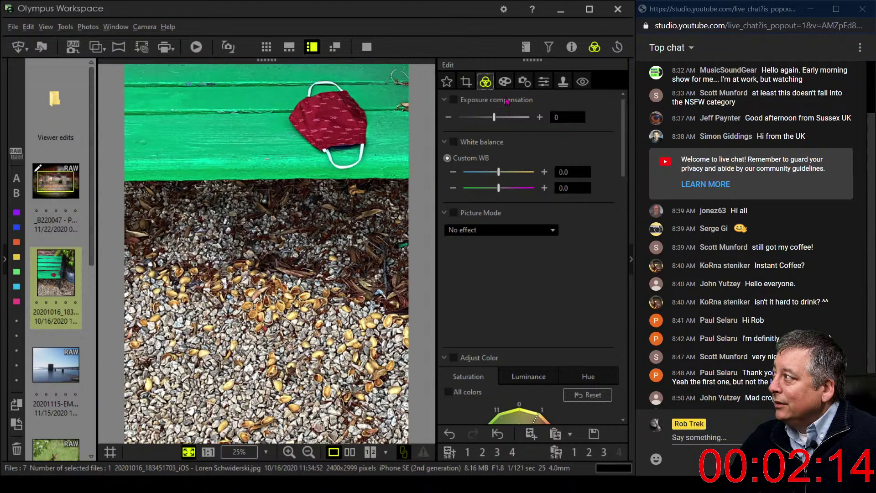
{"action": "left_click", "coordinate": [505, 82]}
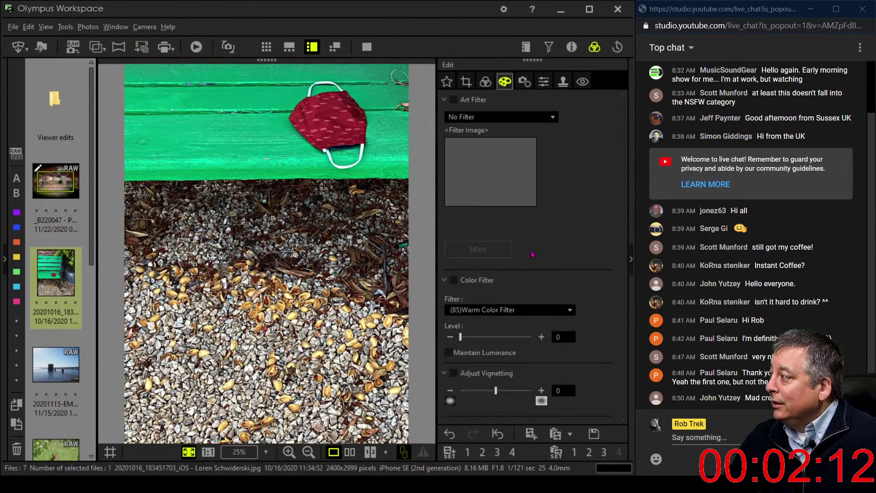
{"action": "left_click_drag", "start_coordinate": [496, 391], "coordinate": [479, 391]}
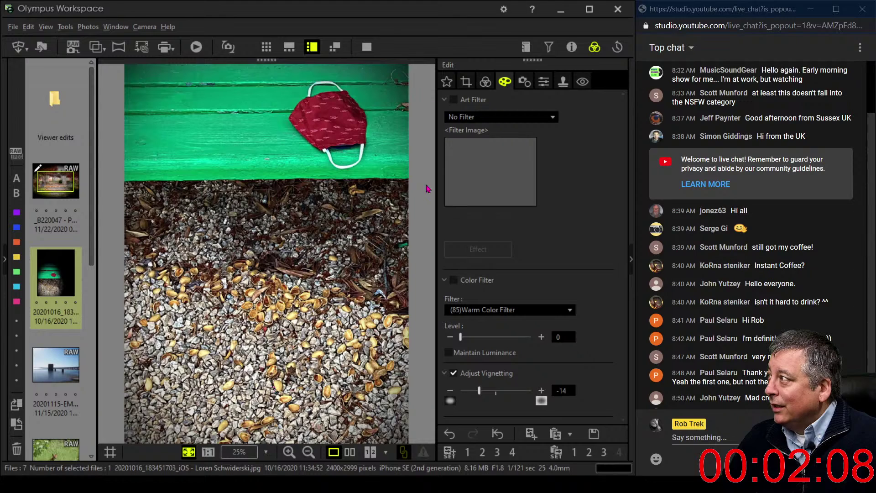
In the color adjustment, set the saturation of orange (1) to 4 and red (2) to -1
{"action": "left_click", "coordinate": [487, 82]}
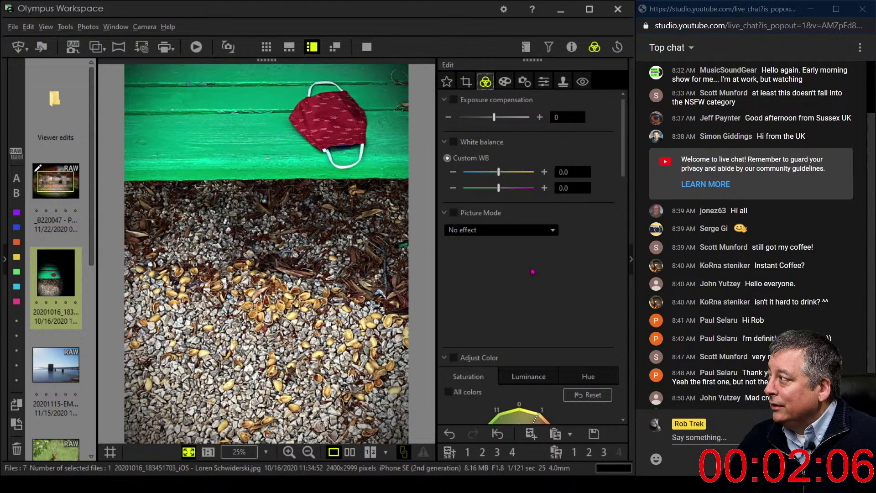
{"action": "scroll", "coordinate": [533, 320], "scroll_direction": "down", "scroll_amount": 5}
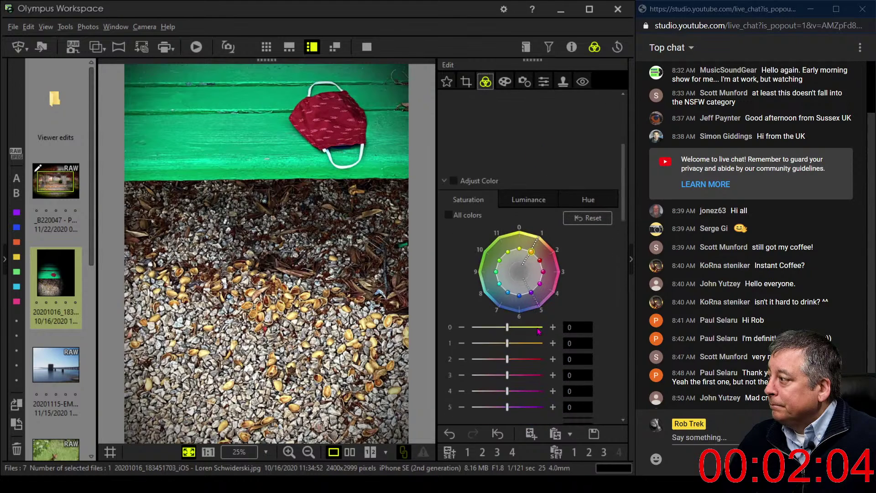
{"action": "scroll", "coordinate": [538, 331], "scroll_direction": "down", "scroll_amount": 1}
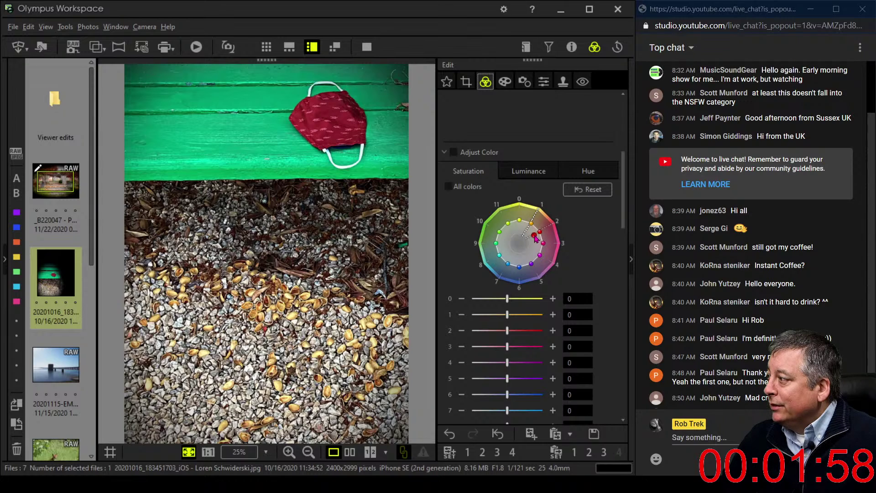
{"action": "left_click_drag", "start_coordinate": [536, 238], "coordinate": [539, 213]}
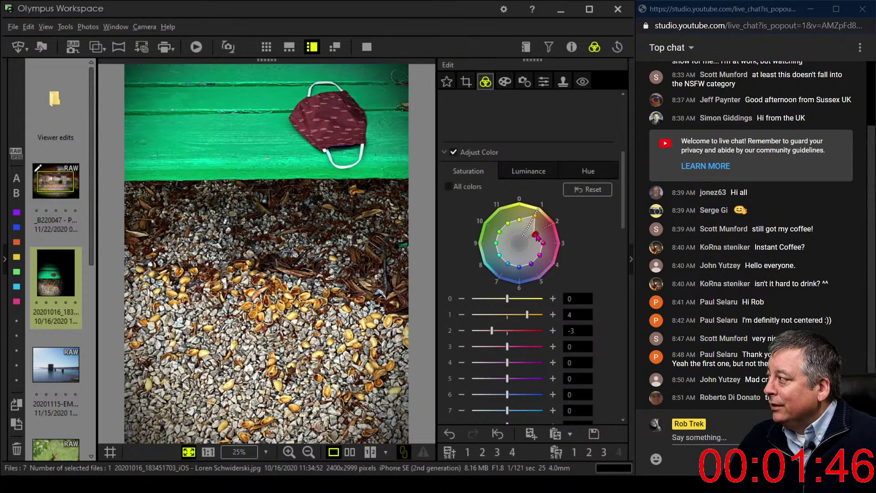
{"action": "left_click_drag", "start_coordinate": [537, 237], "coordinate": [538, 233]}
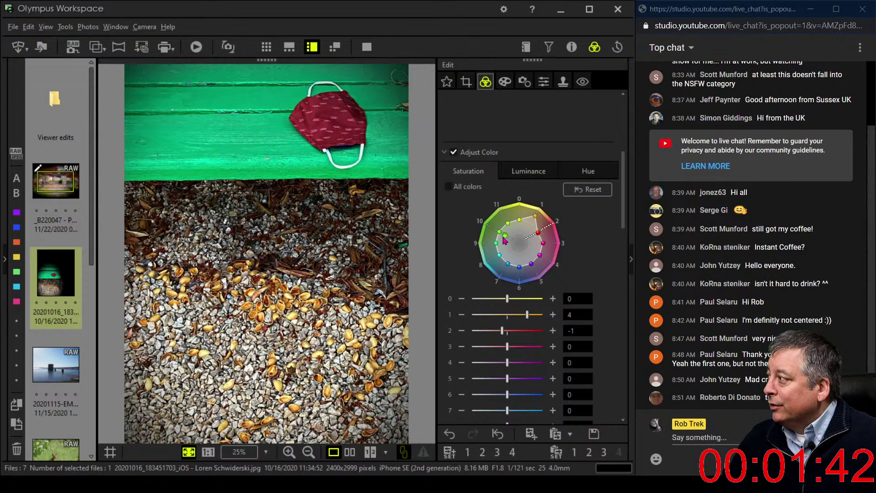
Reduce the saturation of color 5 to -6, colors 6 through 8 to -7, color 9 to -2 and color 10 to -3
{"action": "left_click_drag", "start_coordinate": [505, 241], "coordinate": [502, 247]}
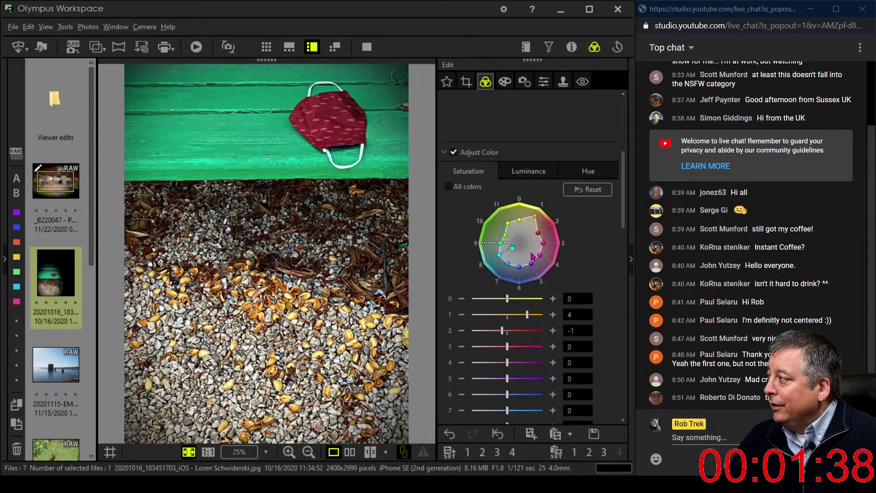
{"action": "mouse_move", "coordinate": [507, 264]}
{"action": "left_mouse_down"}
{"action": "mouse_move", "coordinate": [518, 267]}
{"action": "mouse_move", "coordinate": [519, 252]}
{"action": "left_mouse_up"}
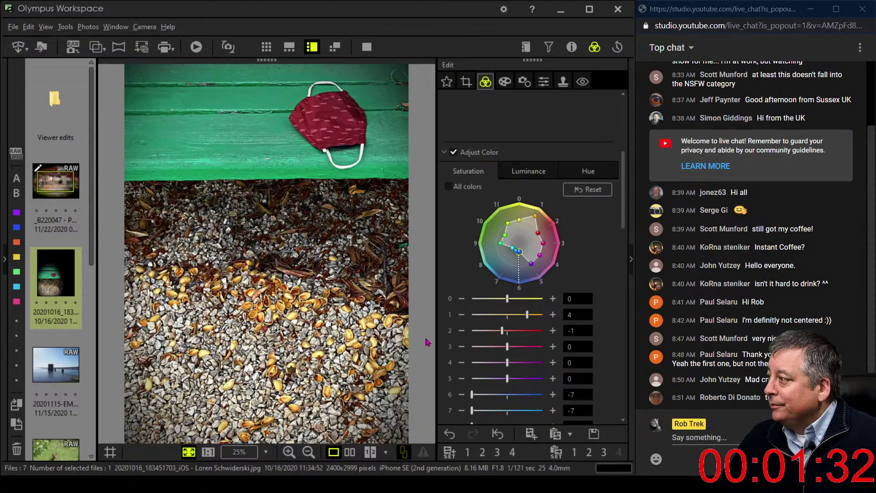
{"action": "left_click_drag", "start_coordinate": [531, 270], "coordinate": [529, 254]}
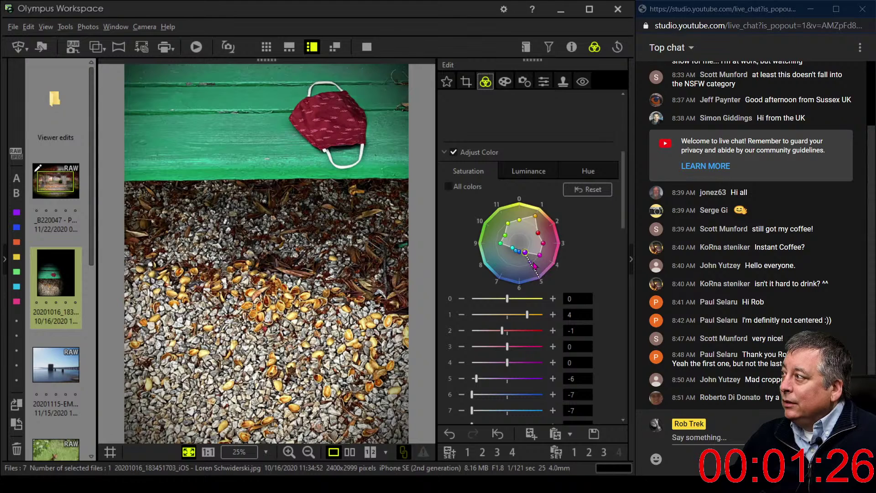
{"action": "scroll", "coordinate": [536, 166], "scroll_direction": "down", "scroll_amount": 2}
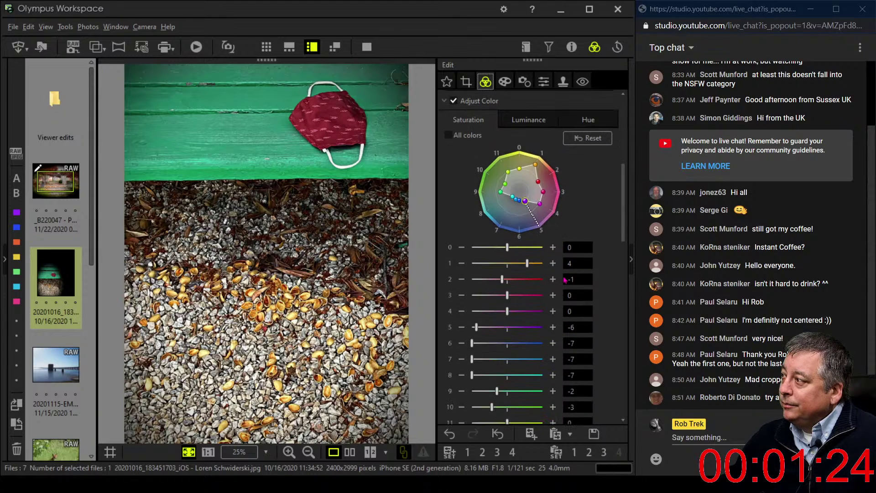
Raise the luminance of yellow (0) and orange (1) to 7 and red (2) to 2
{"action": "left_click", "coordinate": [534, 160]}
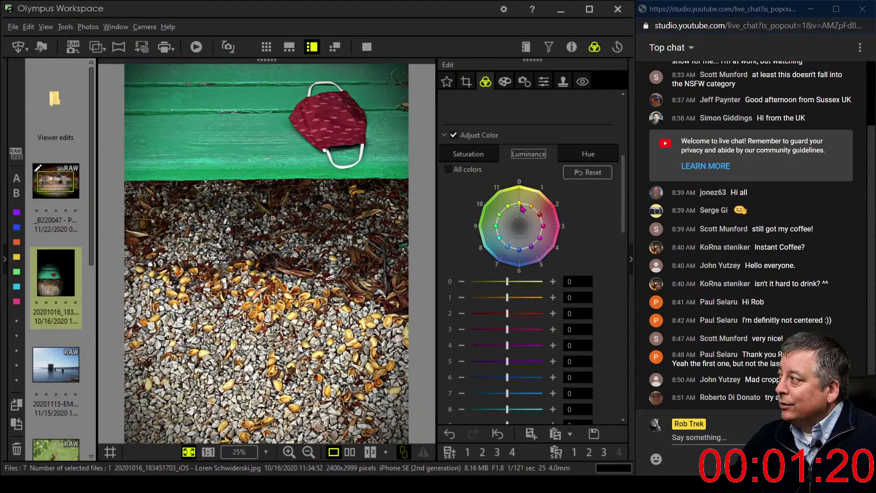
{"action": "left_click_drag", "start_coordinate": [522, 208], "coordinate": [538, 192]}
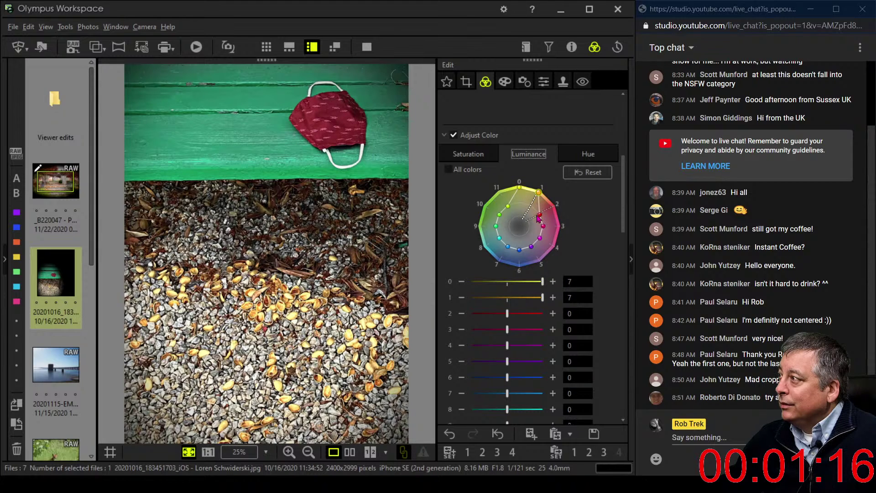
{"action": "left_click_drag", "start_coordinate": [540, 216], "coordinate": [557, 208]}
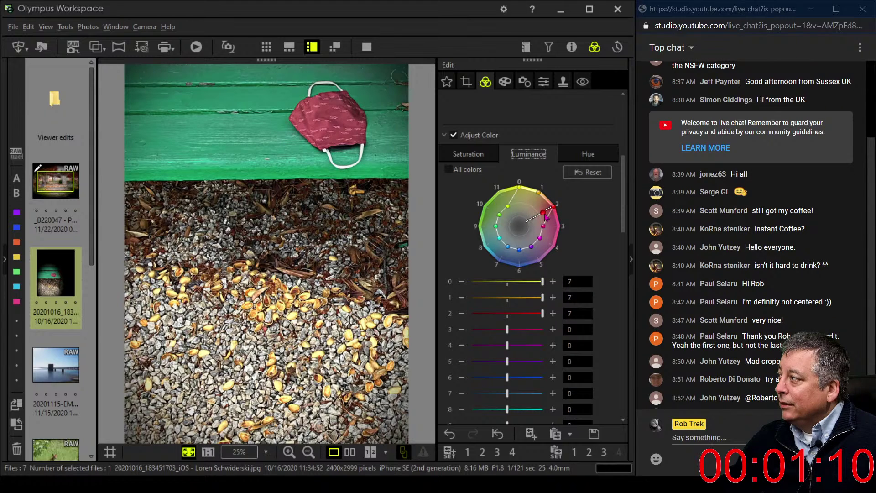
{"action": "left_click_drag", "start_coordinate": [546, 218], "coordinate": [571, 271]}
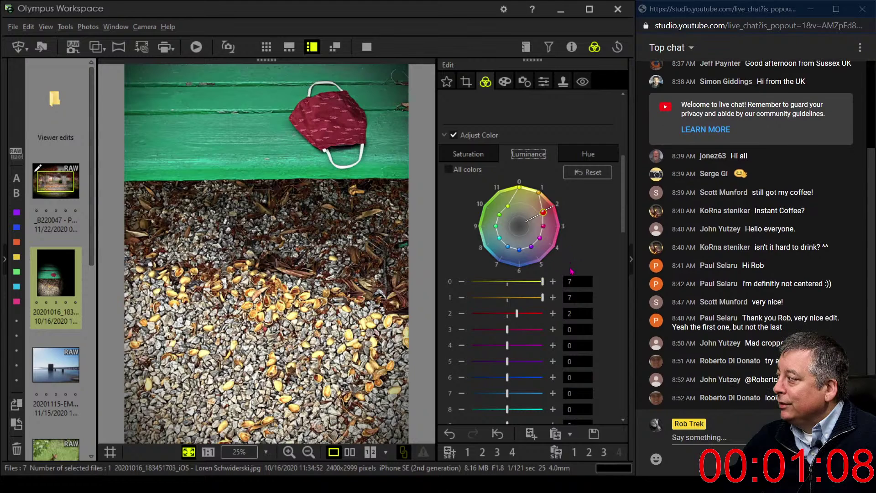
Bend the RGB tone curve downward through the midtones to darken the photo, with a control point near its shadow end
{"action": "scroll", "coordinate": [572, 271], "scroll_direction": "down", "scroll_amount": 10}
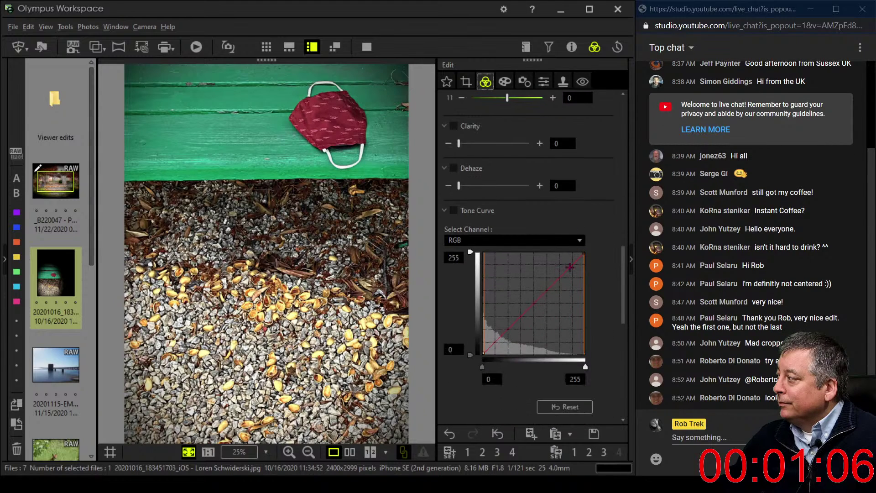
{"action": "scroll", "coordinate": [571, 269], "scroll_direction": "down", "scroll_amount": 8}
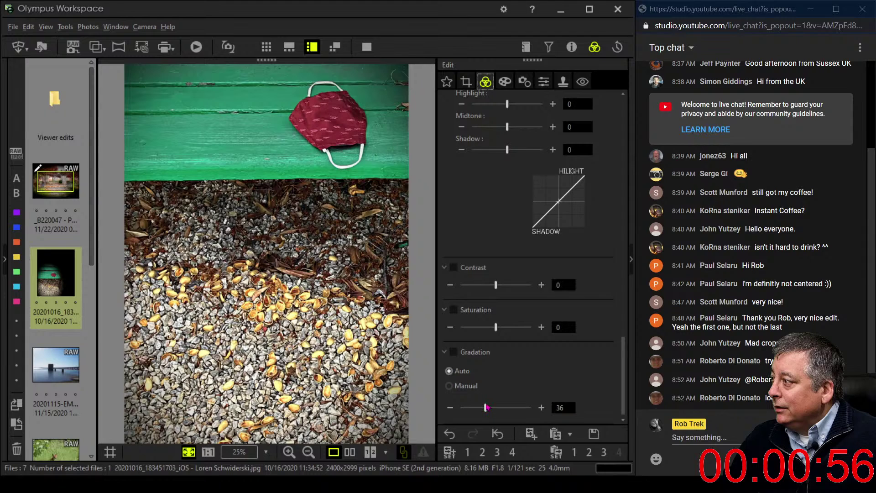
{"action": "scroll", "coordinate": [504, 248], "scroll_direction": "up", "scroll_amount": 6}
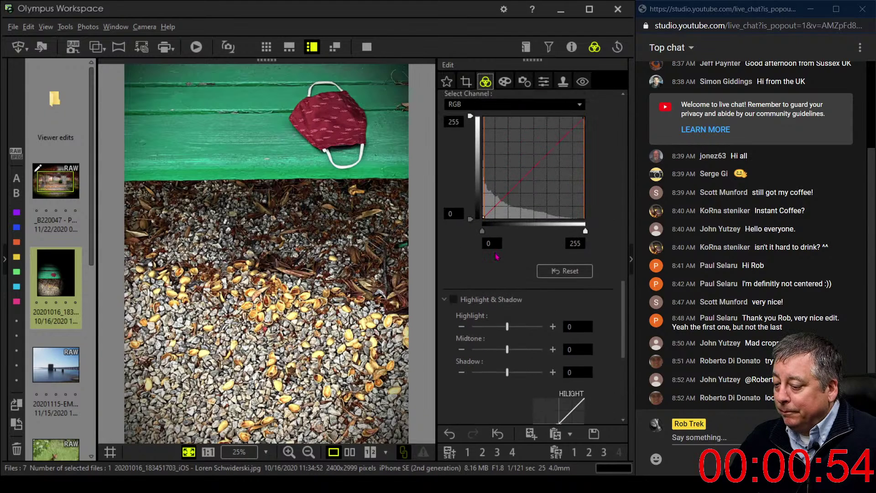
{"action": "left_click_drag", "start_coordinate": [495, 295], "coordinate": [575, 225]}
{"action": "left_click", "coordinate": [505, 288]}
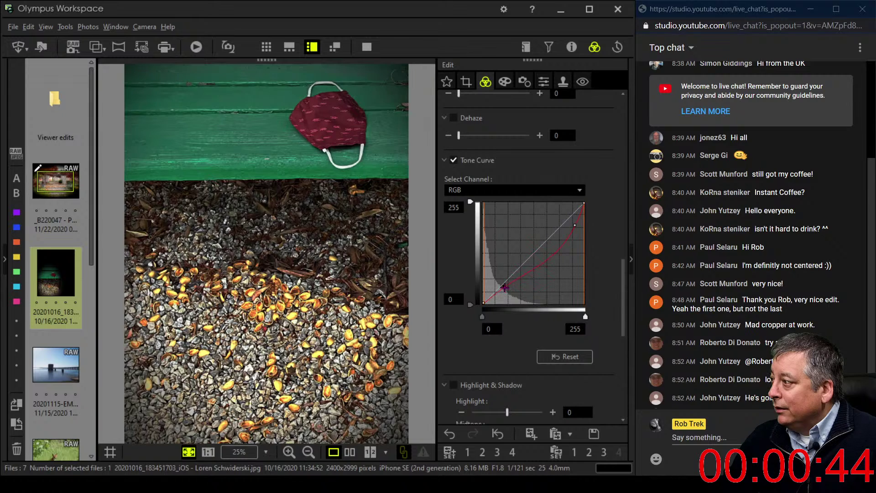
{"action": "left_click_drag", "start_coordinate": [505, 287], "coordinate": [490, 296]}
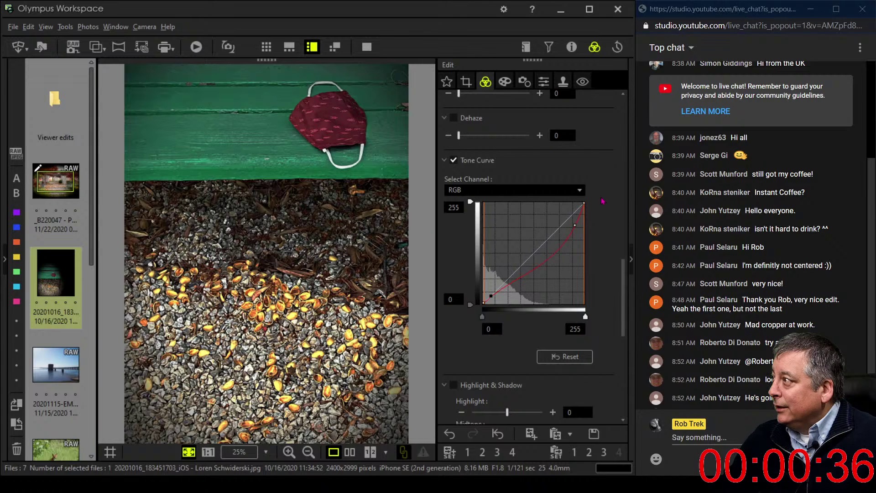
Set the saturation of red (2) to 1 in the color adjustment
{"action": "left_click_drag", "start_coordinate": [622, 296], "coordinate": [628, 191]}
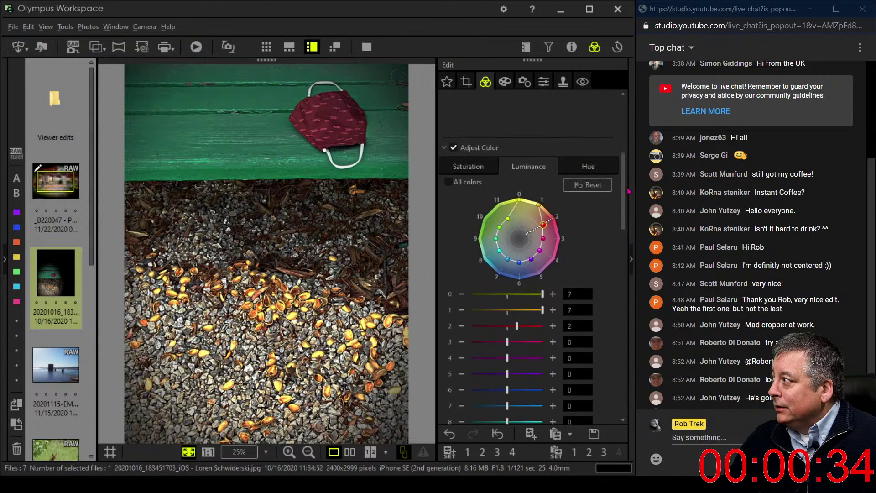
{"action": "left_click", "coordinate": [484, 169]}
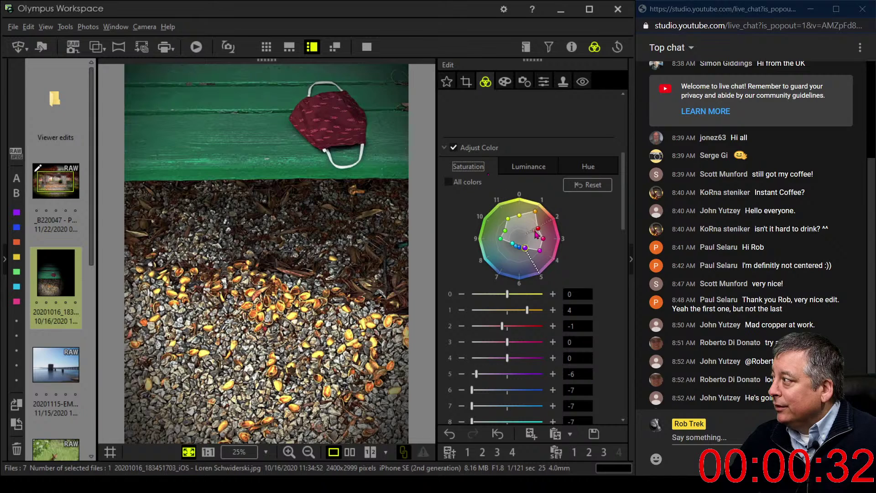
{"action": "left_click_drag", "start_coordinate": [542, 232], "coordinate": [542, 231]}
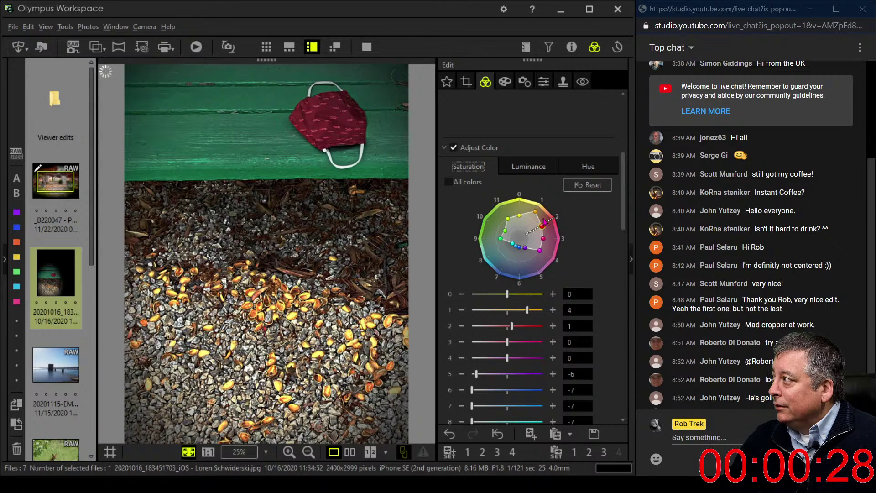
Raise the luminance of red (2) to 5 and color 3 to 4, and darken the greens slightly, with color 8 at -2
{"action": "left_click", "coordinate": [504, 81]}
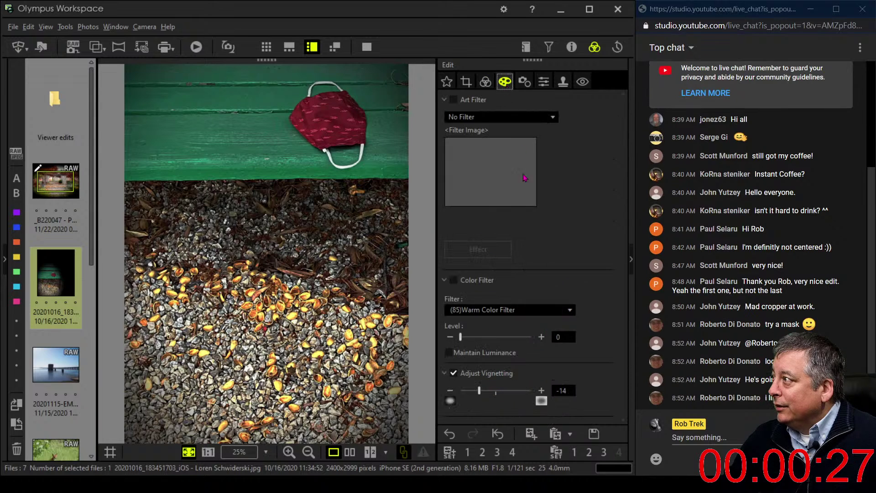
{"action": "left_click", "coordinate": [485, 81]}
{"action": "left_click", "coordinate": [529, 166]}
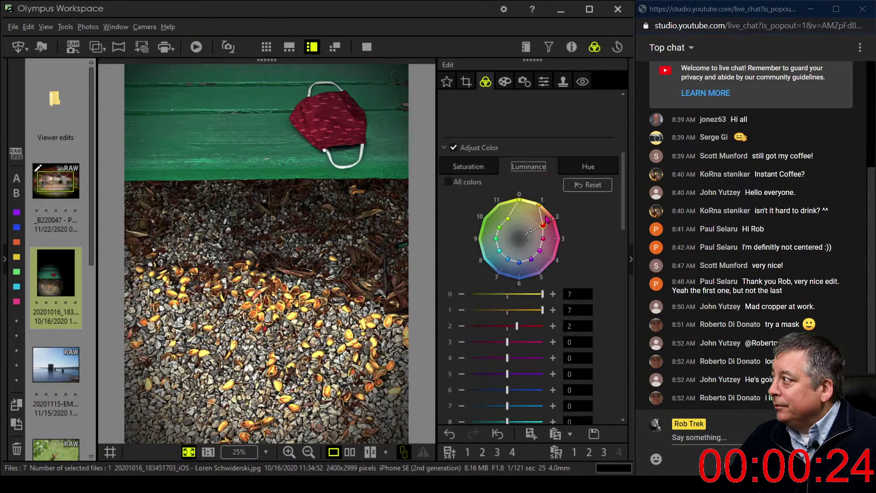
{"action": "left_click_drag", "start_coordinate": [545, 228], "coordinate": [550, 226]}
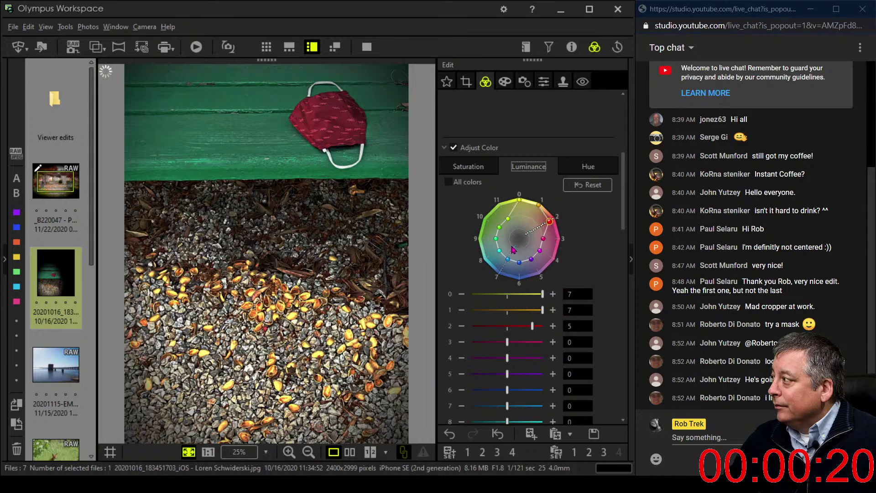
{"action": "left_click_drag", "start_coordinate": [501, 244], "coordinate": [505, 246]}
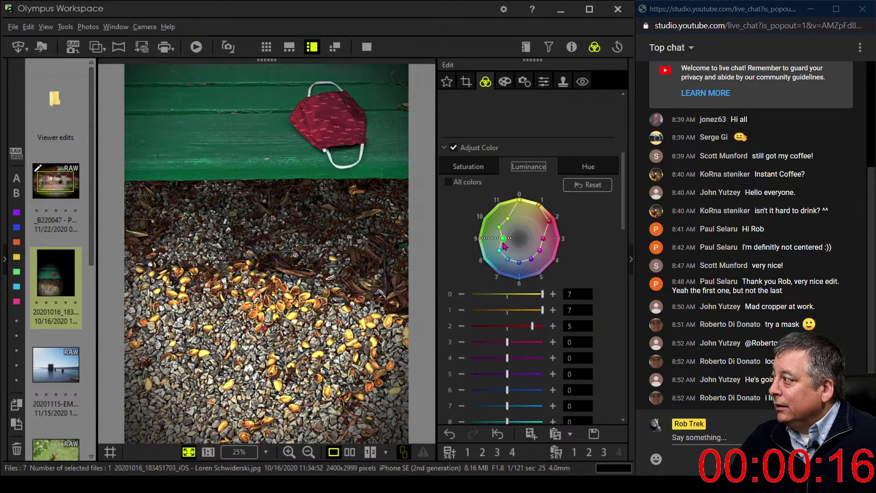
{"action": "left_click_drag", "start_coordinate": [504, 246], "coordinate": [552, 240]}
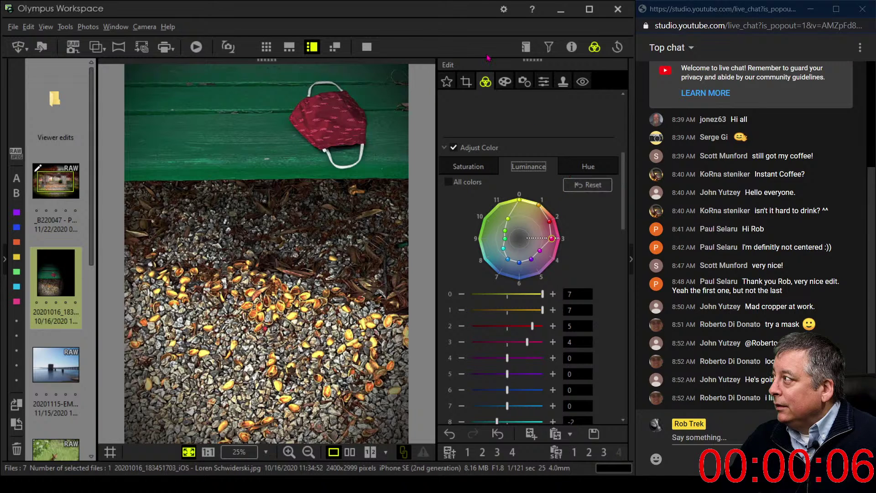
Set the custom white balance's blue-yellow value to -0.4 and compare the edited photo side by side with the original
{"action": "scroll", "coordinate": [509, 139], "scroll_direction": "up", "scroll_amount": 5}
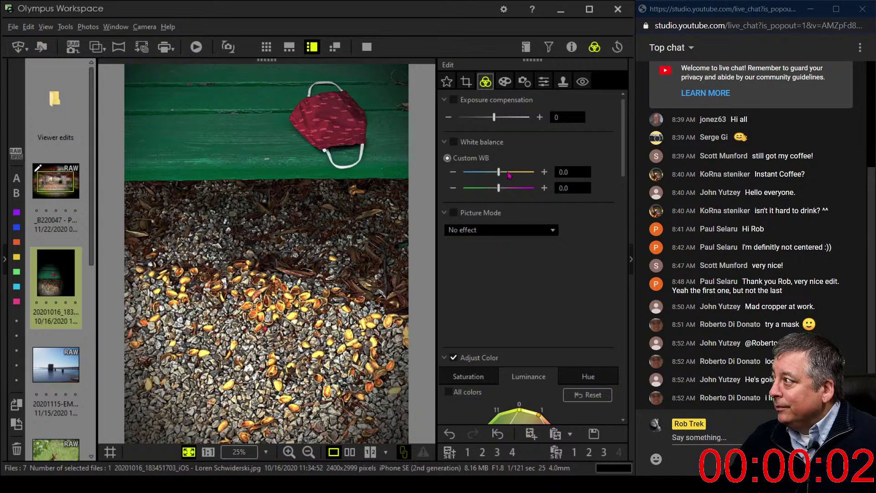
{"action": "mouse_move", "coordinate": [500, 175]}
{"action": "left_mouse_down"}
{"action": "mouse_move", "coordinate": [493, 177]}
{"action": "mouse_move", "coordinate": [503, 177]}
{"action": "left_mouse_up"}
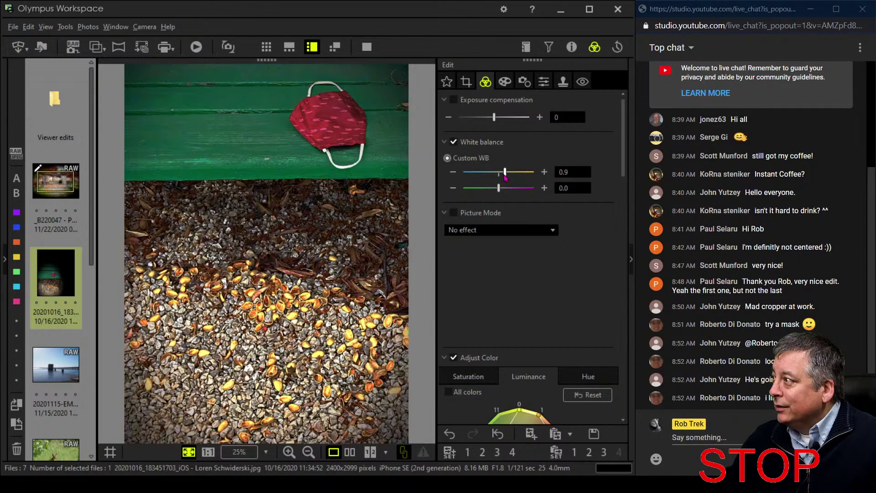
{"action": "left_click_drag", "start_coordinate": [500, 178], "coordinate": [498, 178]}
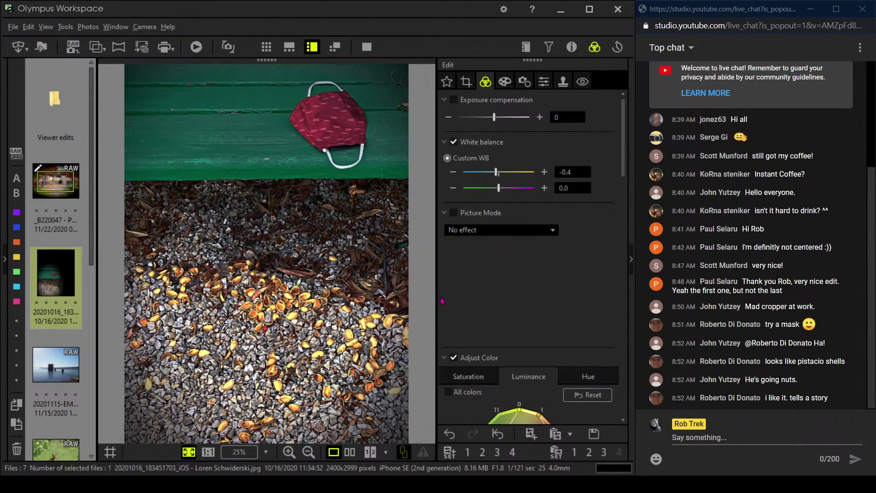
{"action": "left_click", "coordinate": [349, 451]}
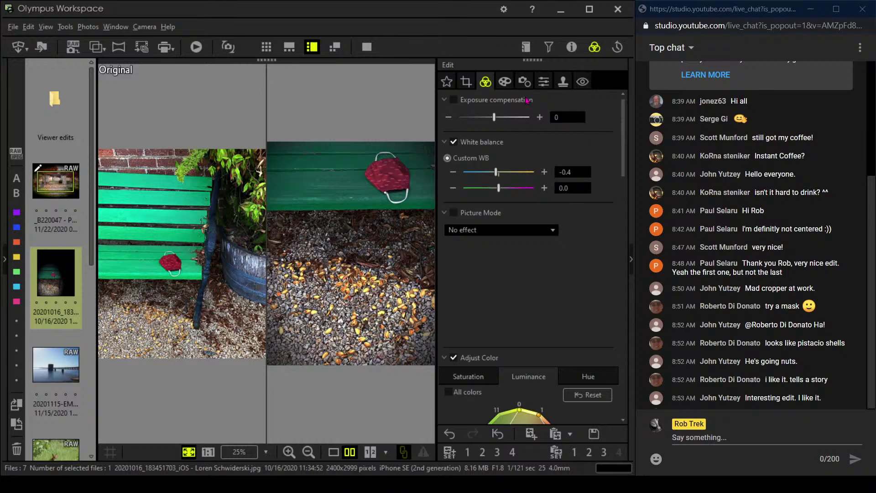
Try the Soft Focus art filter on the bench photo and turn it off again
{"action": "left_click", "coordinate": [505, 82]}
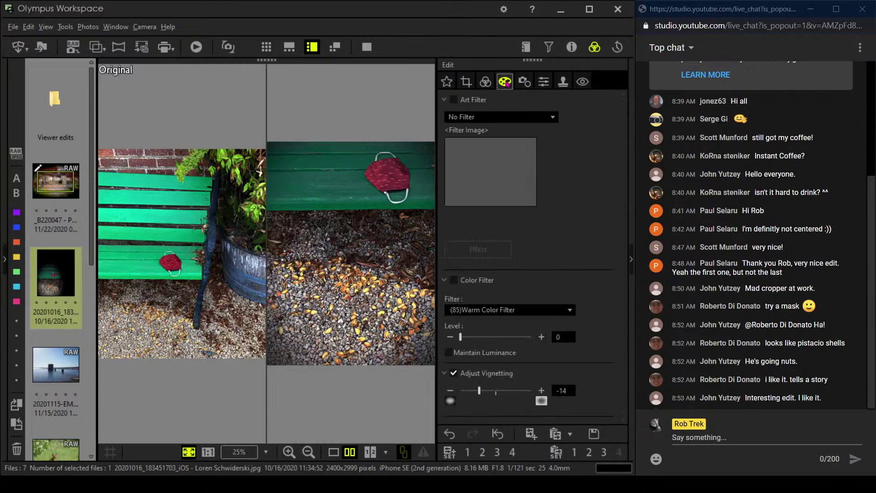
{"action": "left_click", "coordinate": [501, 118]}
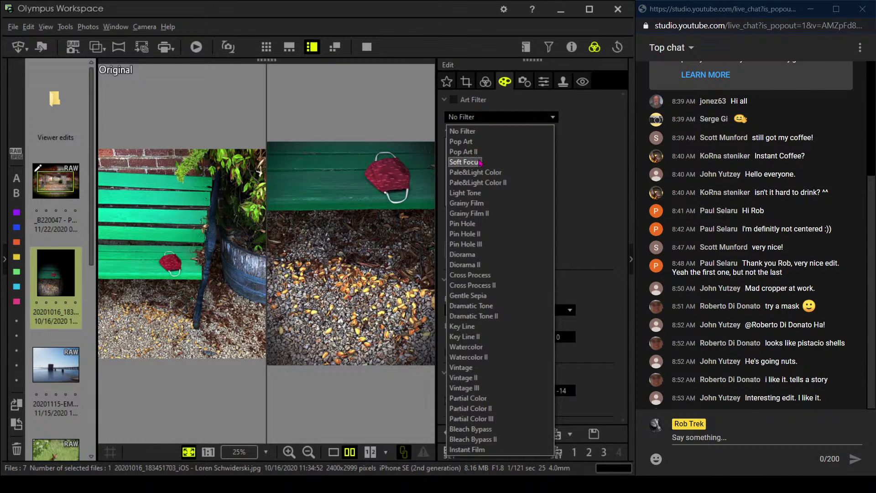
{"action": "left_click", "coordinate": [479, 159]}
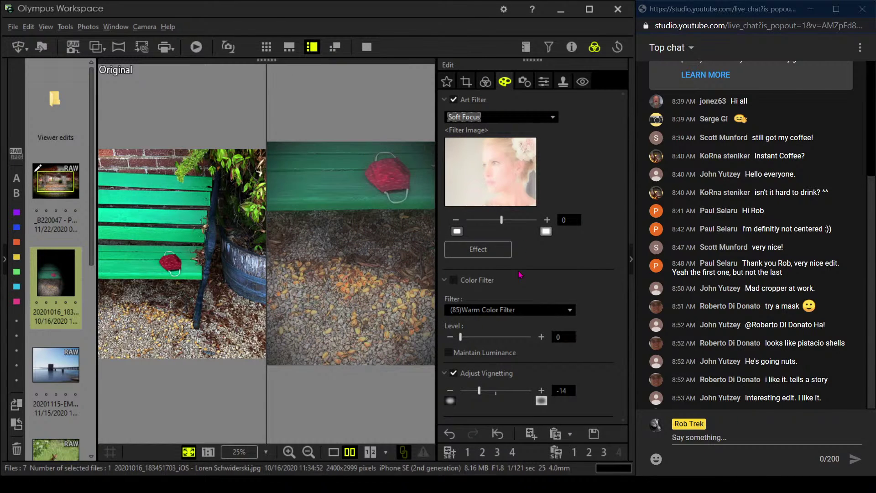
{"action": "left_click", "coordinate": [465, 102]}
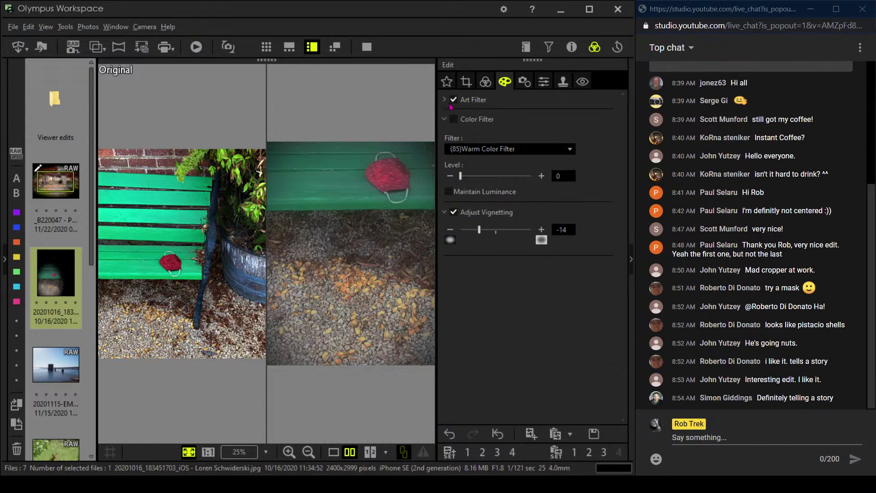
{"action": "left_click", "coordinate": [453, 100]}
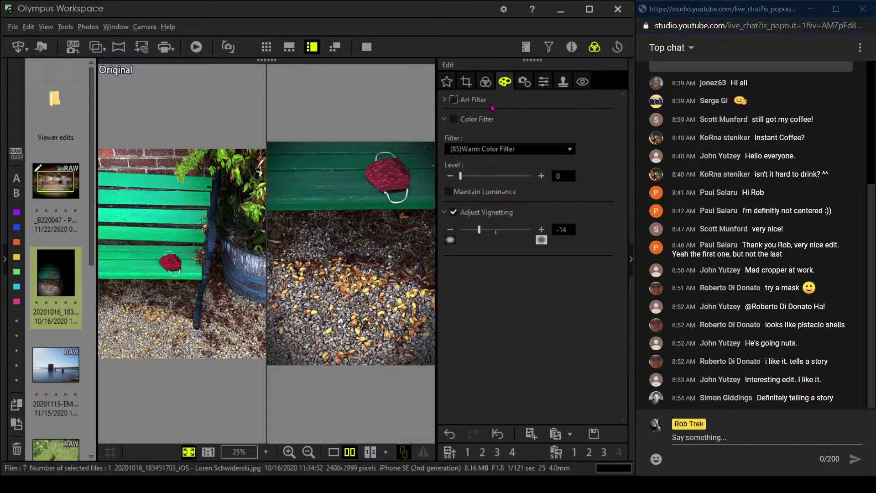
Raise the shadow control point of the RGB tone curve slightly and show only the edited bench photo
{"action": "left_click", "coordinate": [486, 87]}
{"action": "scroll", "coordinate": [517, 329], "scroll_direction": "down", "scroll_amount": 6}
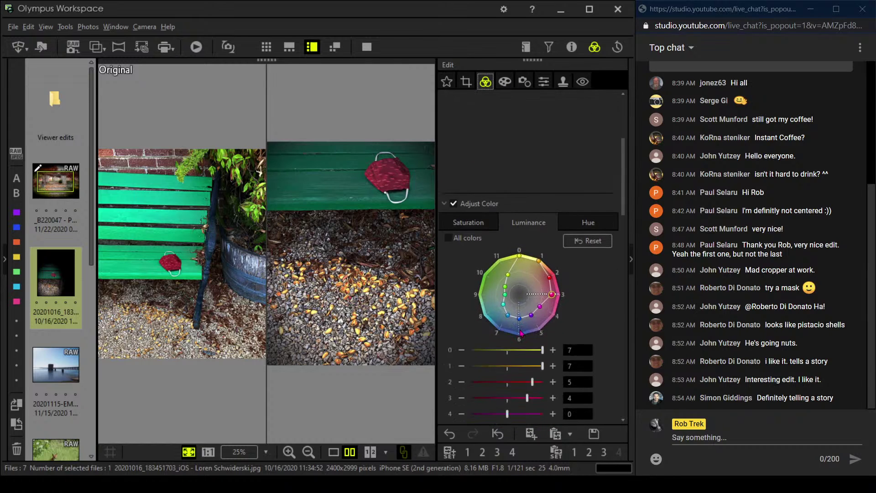
{"action": "scroll", "coordinate": [518, 348], "scroll_direction": "down", "scroll_amount": 5}
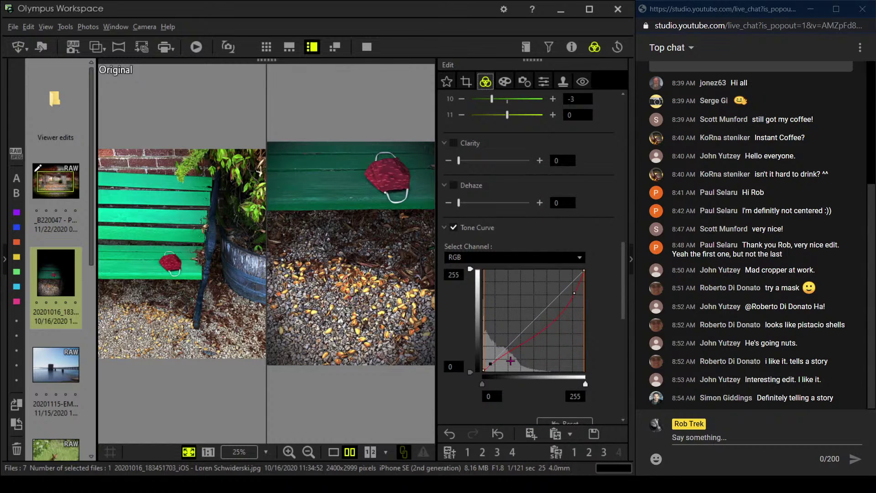
{"action": "left_click", "coordinate": [492, 363]}
{"action": "left_click_drag", "start_coordinate": [491, 363], "coordinate": [491, 361]}
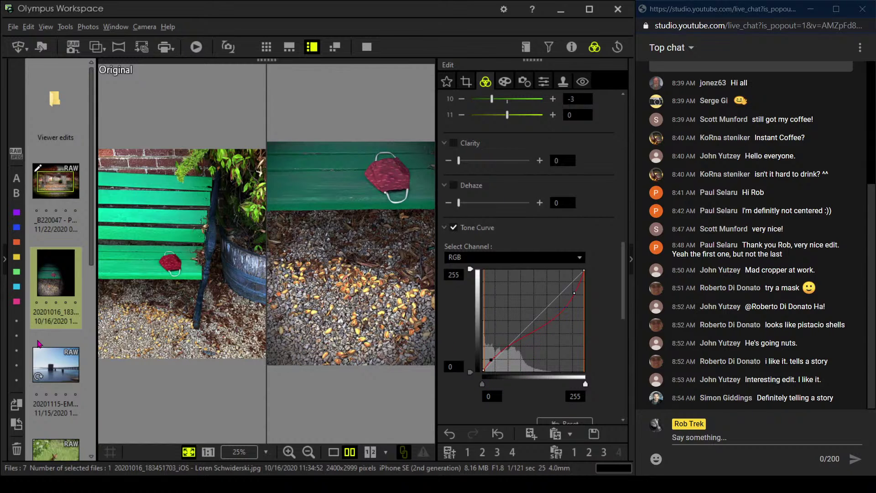
{"action": "left_click", "coordinate": [333, 451]}
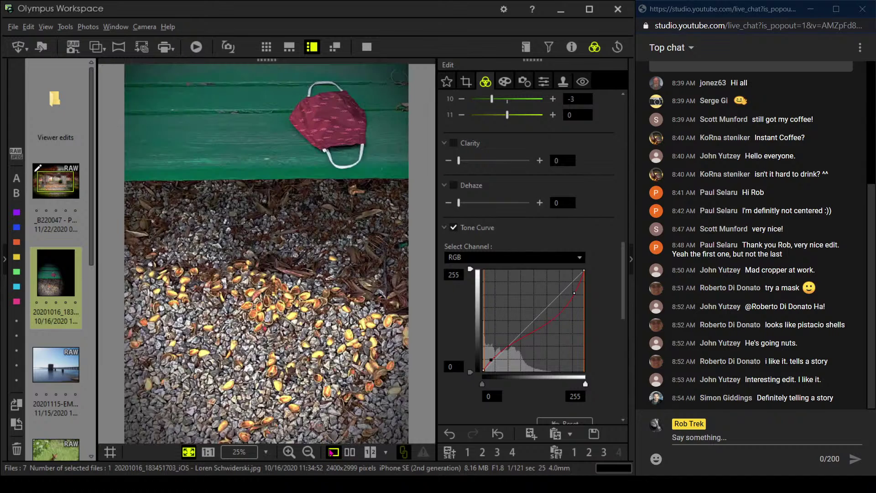
Open the photo of the tower and pier on the water and check its camera and exposure details
{"action": "left_click", "coordinate": [67, 366]}
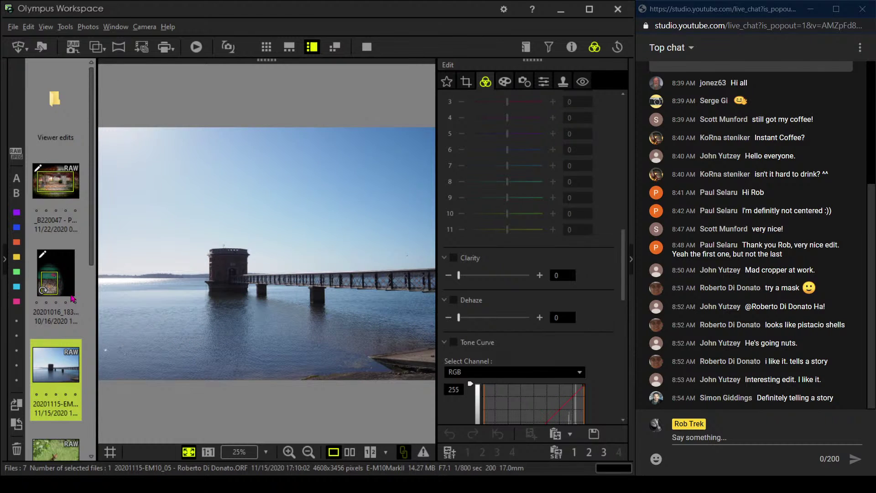
{"action": "mouse_move", "coordinate": [72, 298]}
{"action": "left_click", "coordinate": [571, 49]}
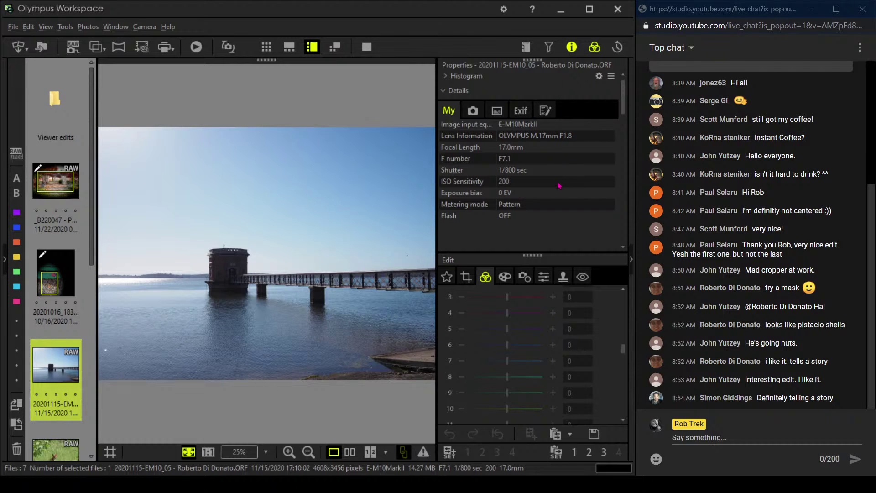
{"action": "left_click", "coordinate": [571, 47]}
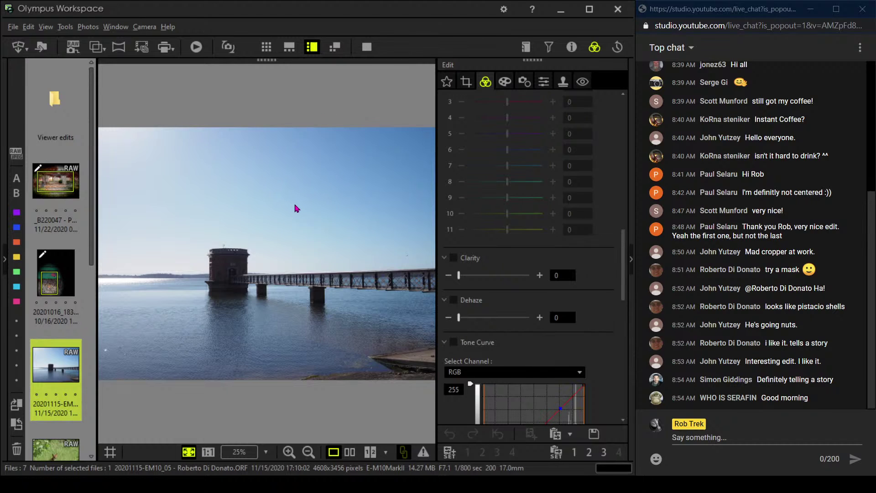
Apply Dehaze to the pier photo with a value of 83
{"action": "scroll", "coordinate": [596, 280], "scroll_direction": "up", "scroll_amount": 15}
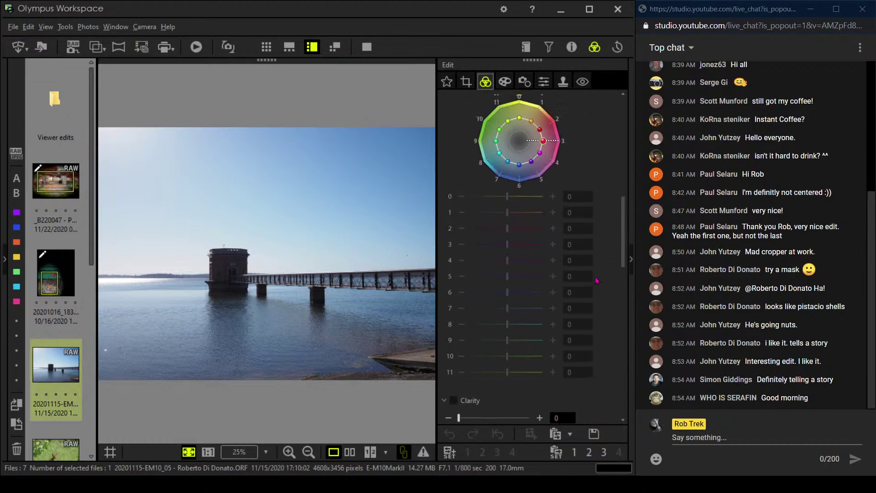
{"action": "scroll", "coordinate": [596, 280], "scroll_direction": "up", "scroll_amount": 1}
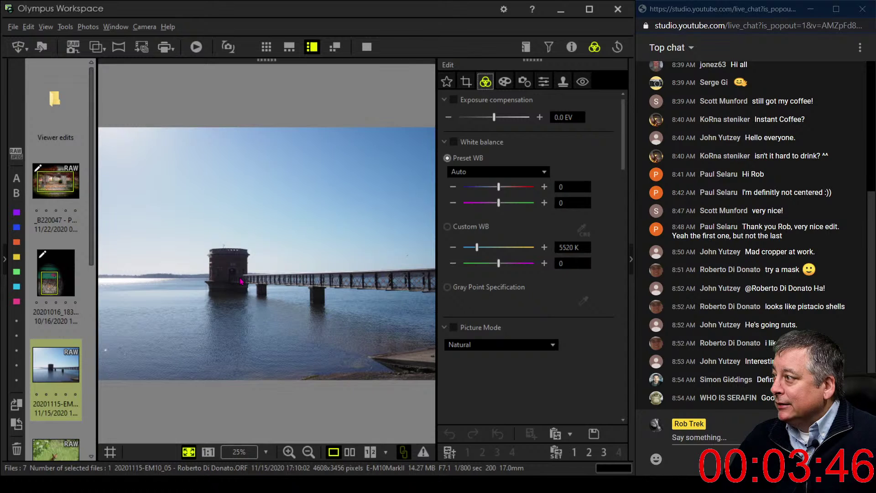
{"action": "scroll", "coordinate": [486, 330], "scroll_direction": "down", "scroll_amount": 10}
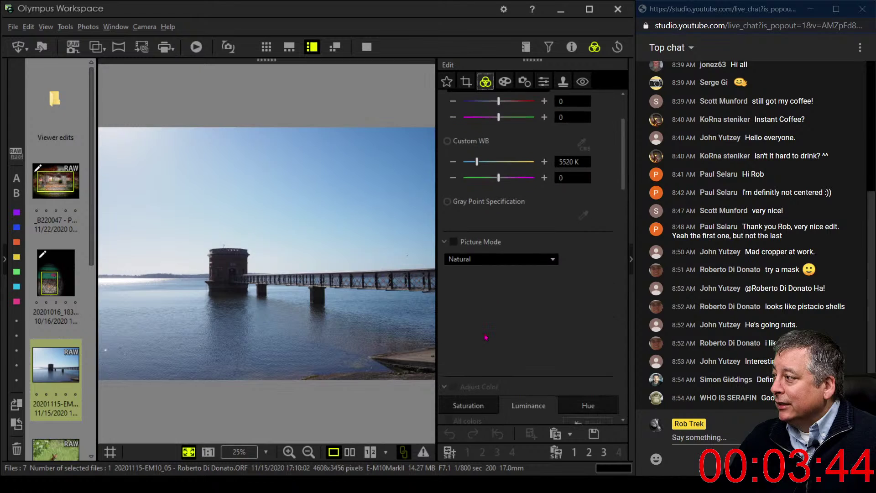
{"action": "scroll", "coordinate": [490, 329], "scroll_direction": "down", "scroll_amount": 5}
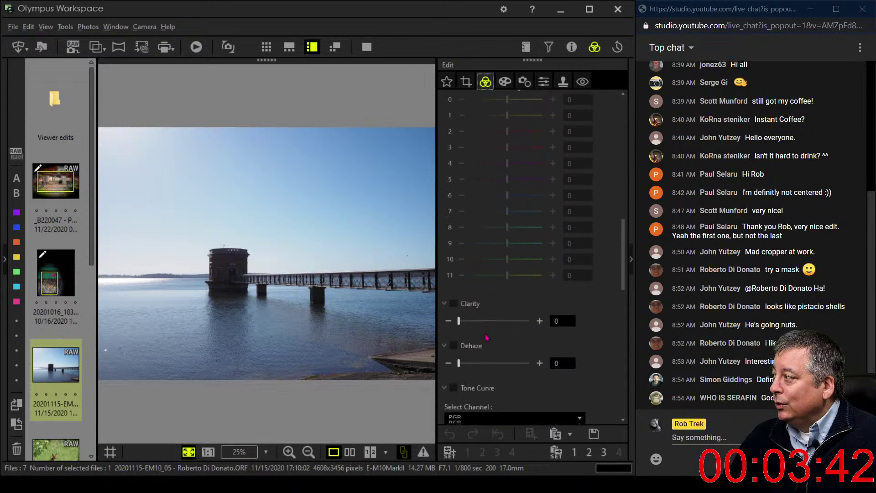
{"action": "left_click_drag", "start_coordinate": [459, 285], "coordinate": [527, 285]}
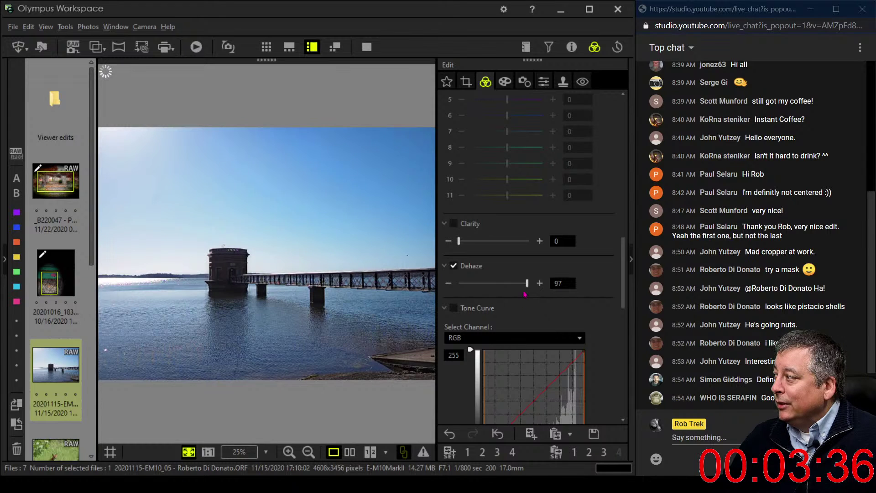
{"action": "left_click_drag", "start_coordinate": [526, 286], "coordinate": [516, 286]}
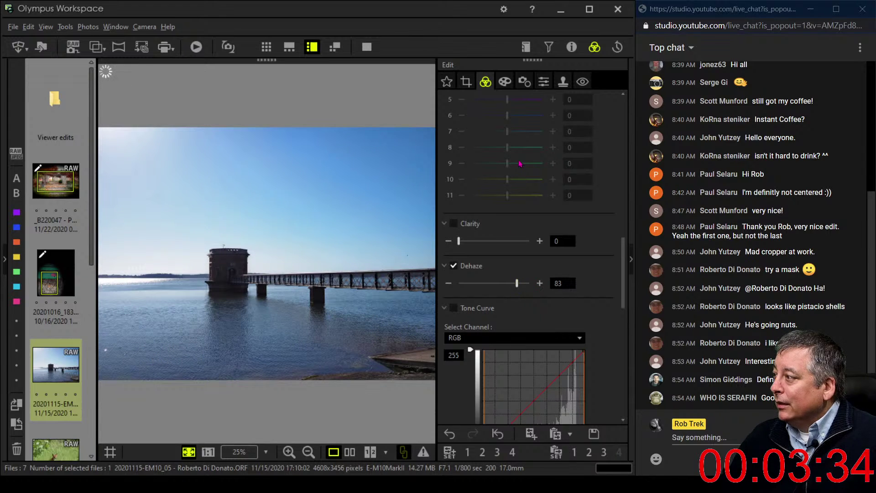
Inspect the pier and water at full size and recheck the photo's camera and exposure details
{"action": "left_click", "coordinate": [251, 377]}
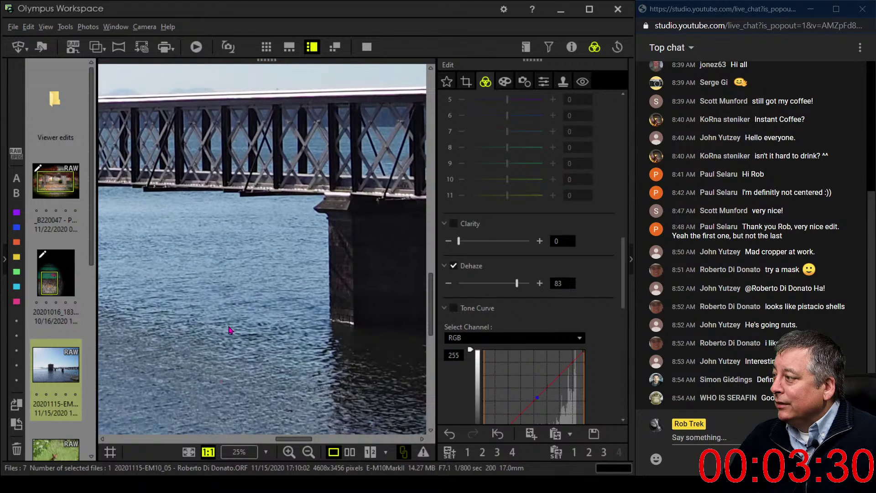
{"action": "left_click", "coordinate": [229, 329]}
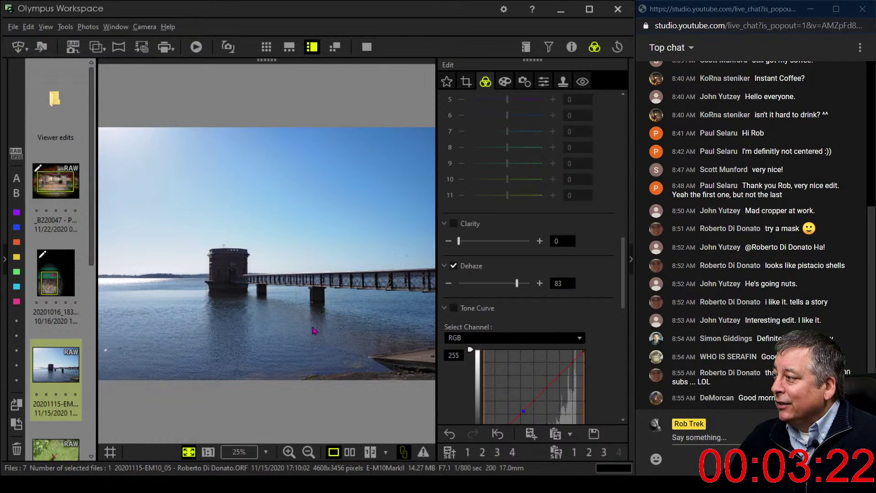
{"action": "left_click", "coordinate": [570, 51]}
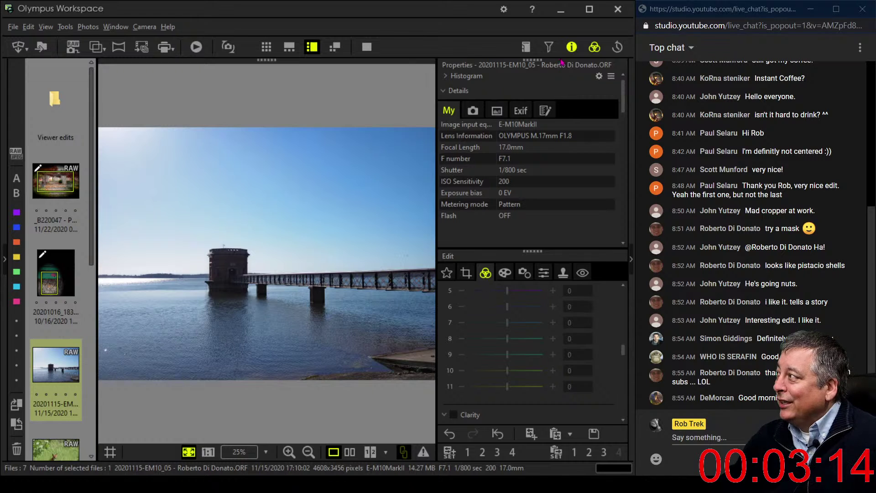
{"action": "left_click", "coordinate": [571, 47]}
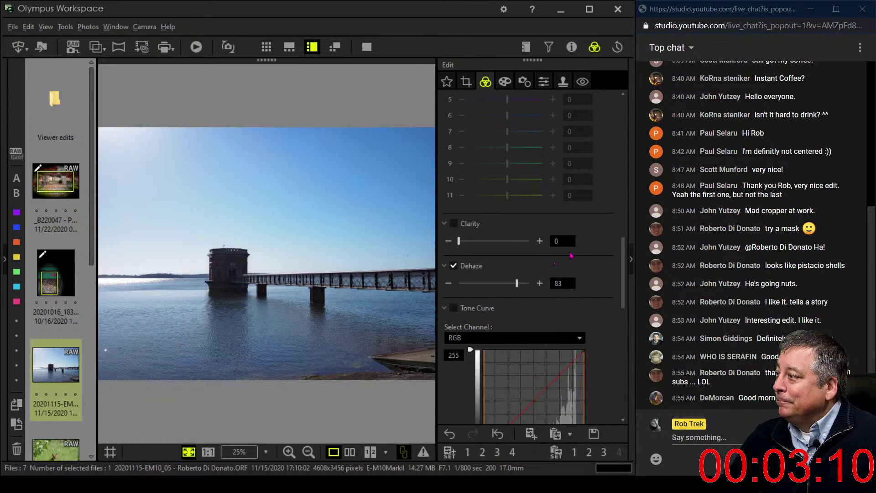
Apply a 16:9 crop and shrink it around the tower and pier to about 3384 x 1904 pixels
{"action": "left_click_drag", "start_coordinate": [622, 280], "coordinate": [620, 139]}
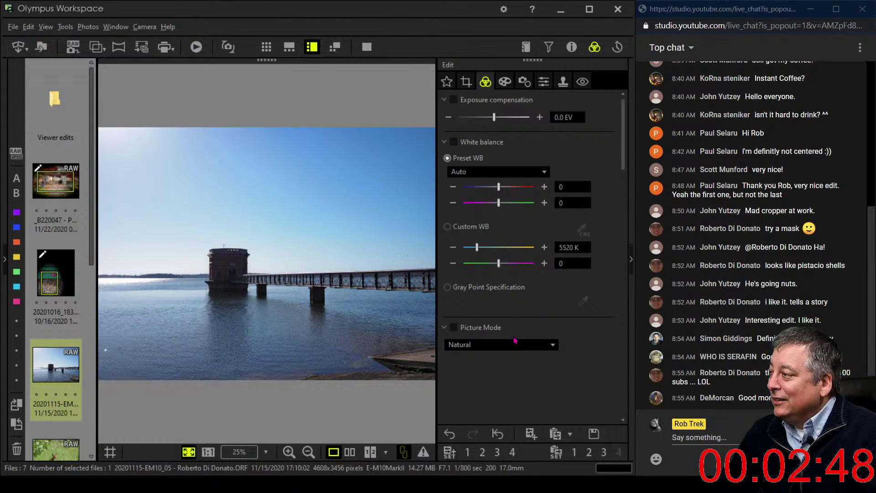
{"action": "left_click", "coordinate": [466, 81]}
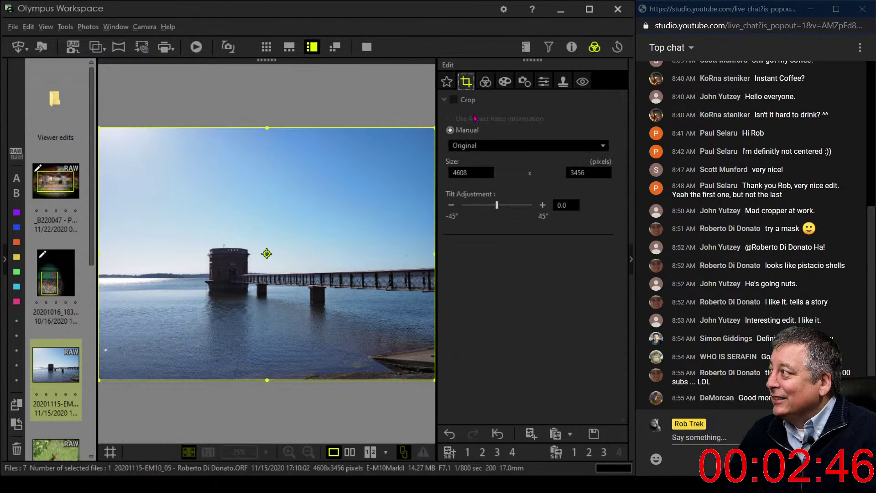
{"action": "left_click", "coordinate": [492, 148]}
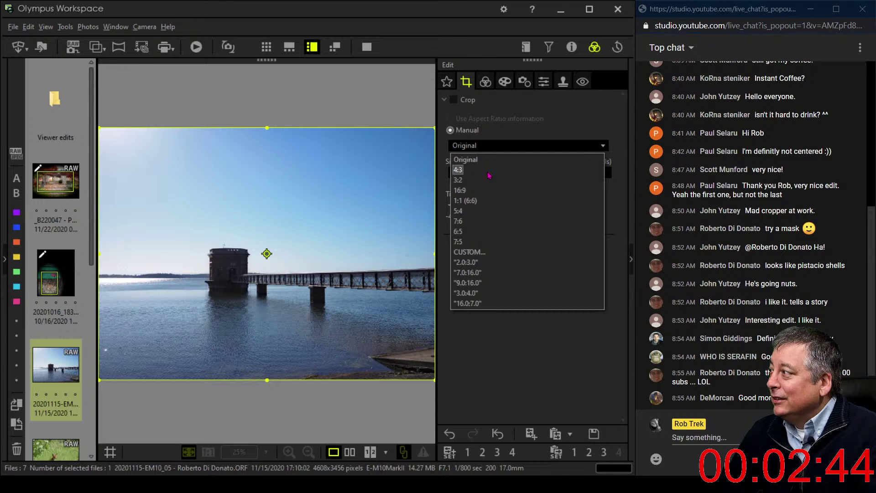
{"action": "left_click", "coordinate": [485, 189]}
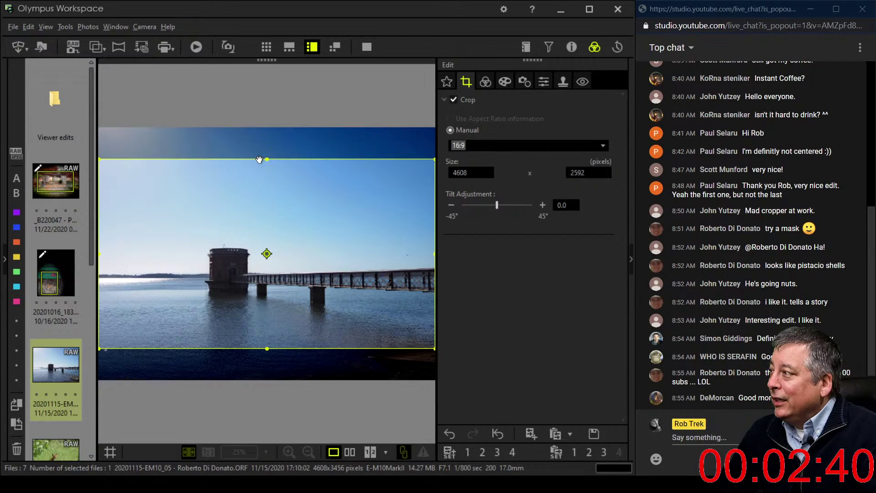
{"action": "left_click_drag", "start_coordinate": [269, 159], "coordinate": [303, 223]}
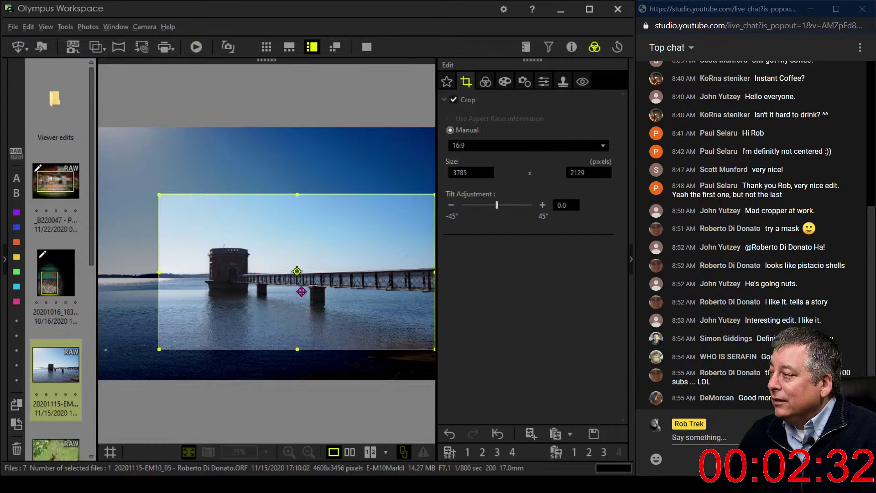
{"action": "left_click_drag", "start_coordinate": [303, 219], "coordinate": [285, 209]}
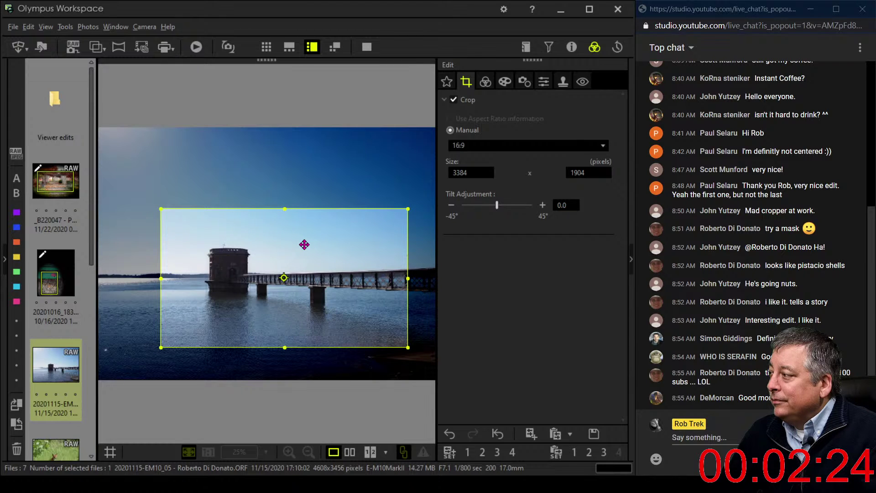
Move the crop down and right to include the shoreline ramp and enlarge it to about 3632 x 2043 pixels
{"action": "left_click_drag", "start_coordinate": [304, 245], "coordinate": [299, 281]}
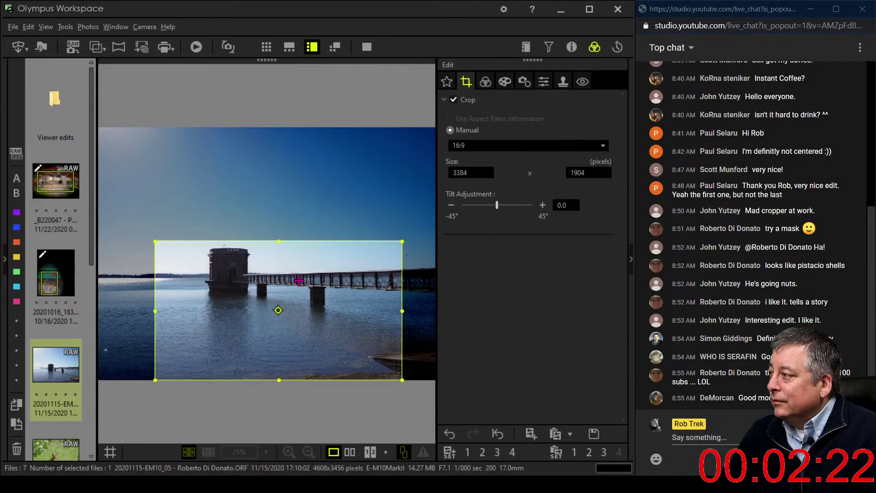
{"action": "left_click_drag", "start_coordinate": [299, 280], "coordinate": [320, 281]}
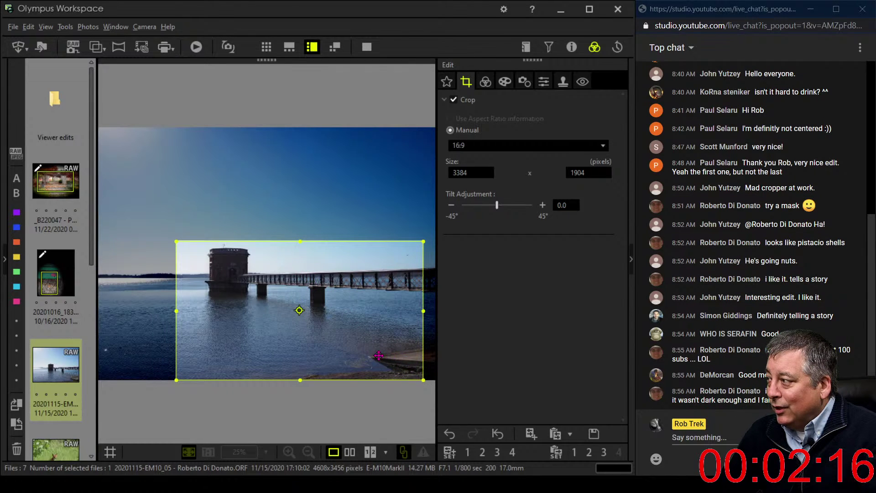
{"action": "left_click_drag", "start_coordinate": [178, 240], "coordinate": [158, 231]}
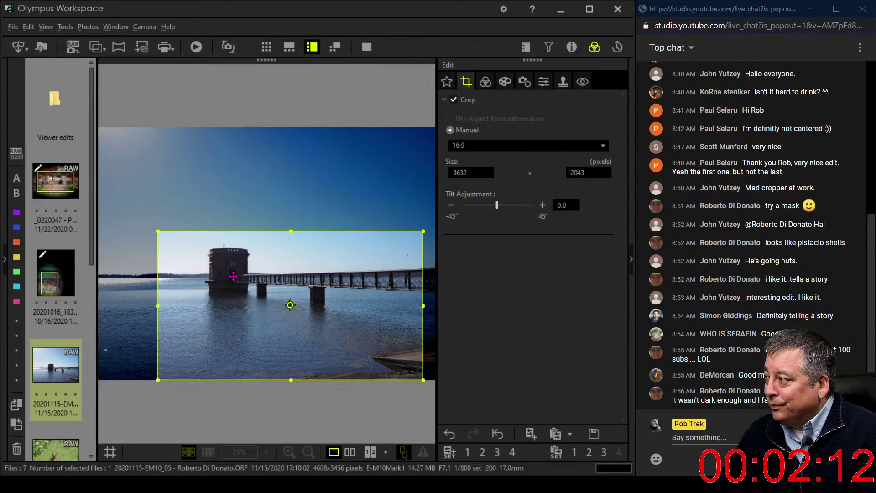
{"action": "mouse_move", "coordinate": [238, 275]}
{"action": "left_mouse_down"}
{"action": "mouse_move", "coordinate": [249, 282]}
{"action": "mouse_move", "coordinate": [251, 273]}
{"action": "left_mouse_up"}
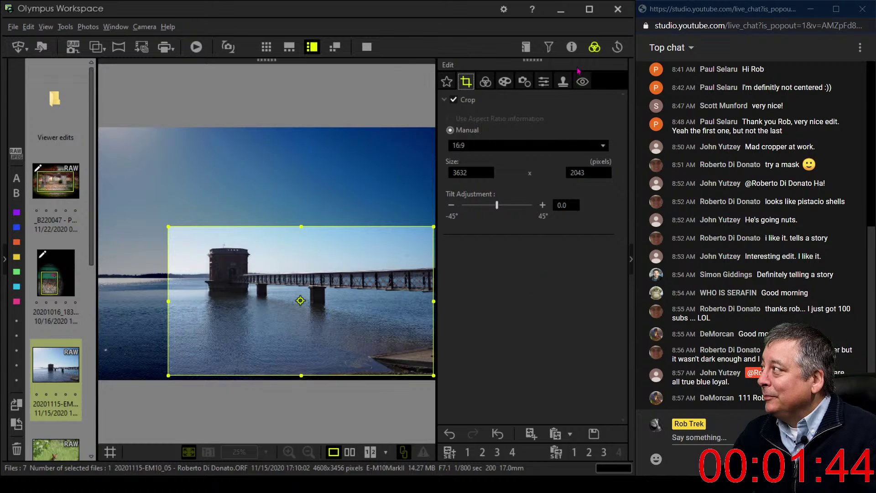
Set the gradation of the cropped pier photo to AUTO
{"action": "left_click", "coordinate": [489, 85]}
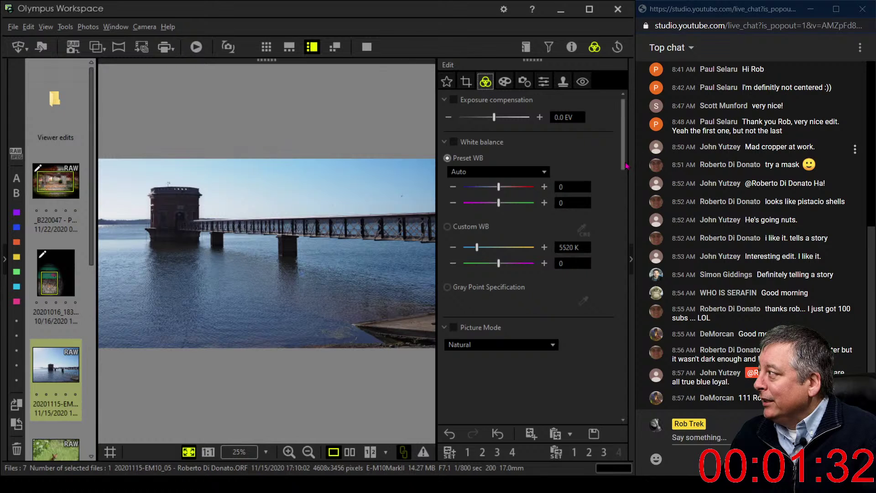
{"action": "left_click_drag", "start_coordinate": [623, 167], "coordinate": [596, 426]}
{"action": "left_click", "coordinate": [499, 370]}
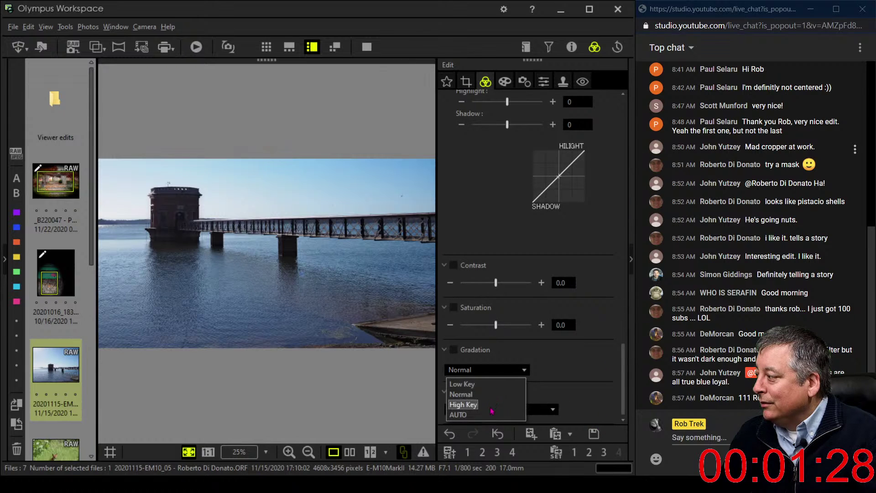
{"action": "left_click", "coordinate": [490, 405]}
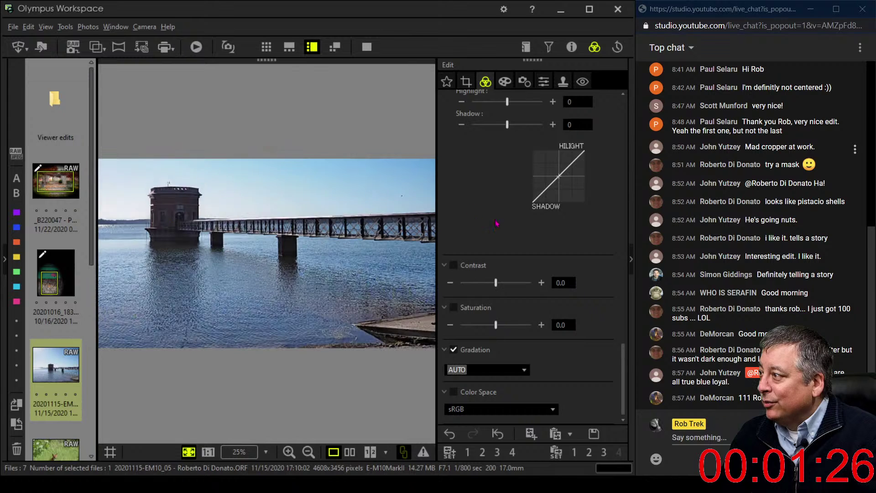
Set the pier photo's picture mode to Monotone after examining the tower at full size
{"action": "scroll", "coordinate": [624, 345], "scroll_direction": "up", "scroll_amount": 3}
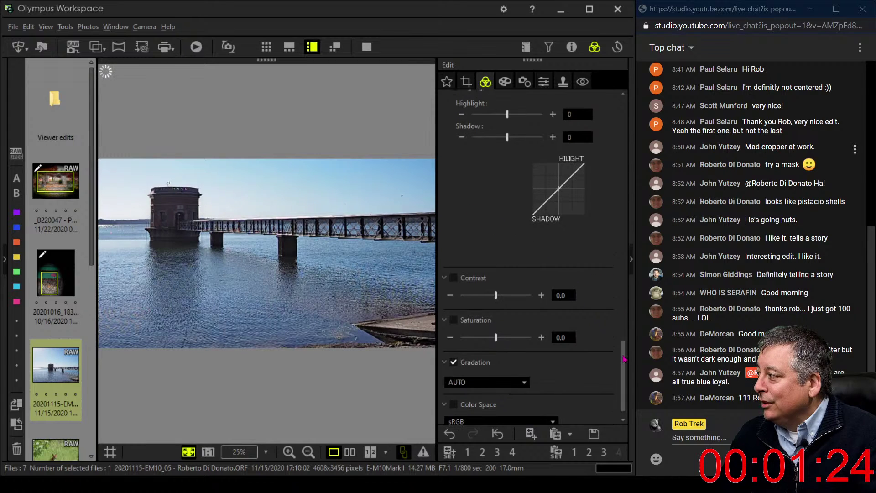
{"action": "left_click_drag", "start_coordinate": [624, 346], "coordinate": [629, 111]}
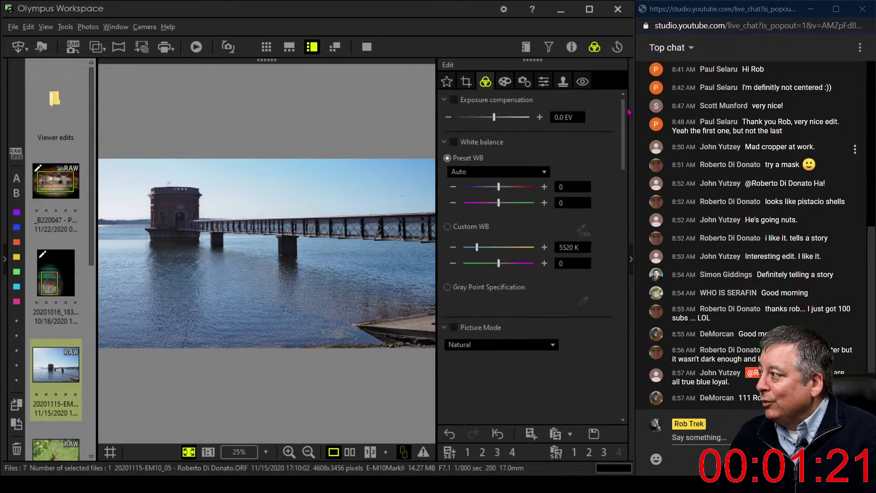
{"action": "left_click", "coordinate": [197, 218]}
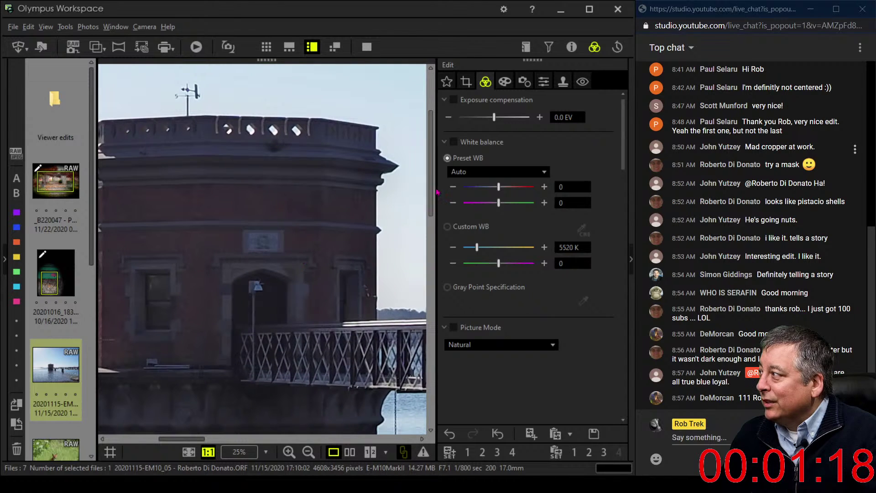
{"action": "left_click", "coordinate": [483, 348]}
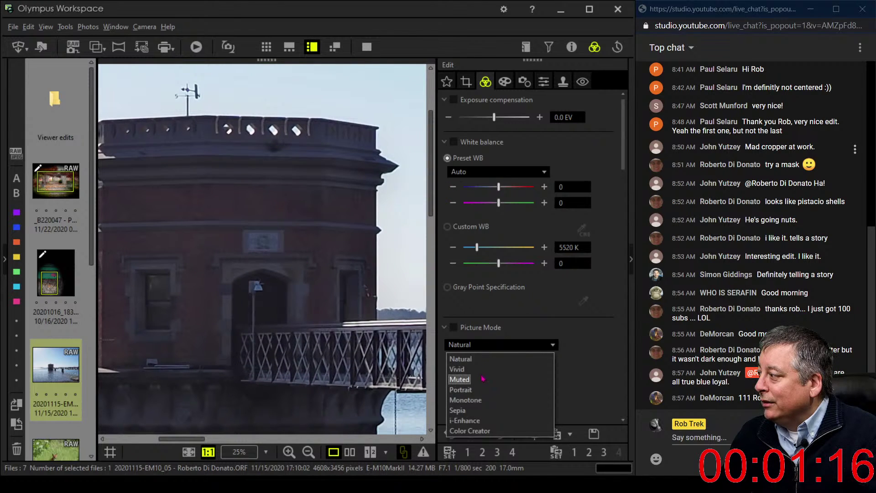
{"action": "left_click", "coordinate": [492, 399]}
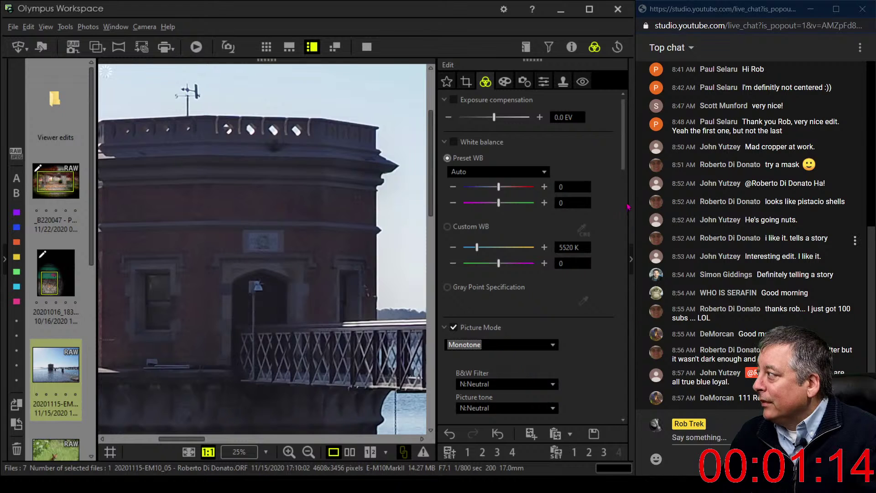
{"action": "left_click", "coordinate": [382, 230]}
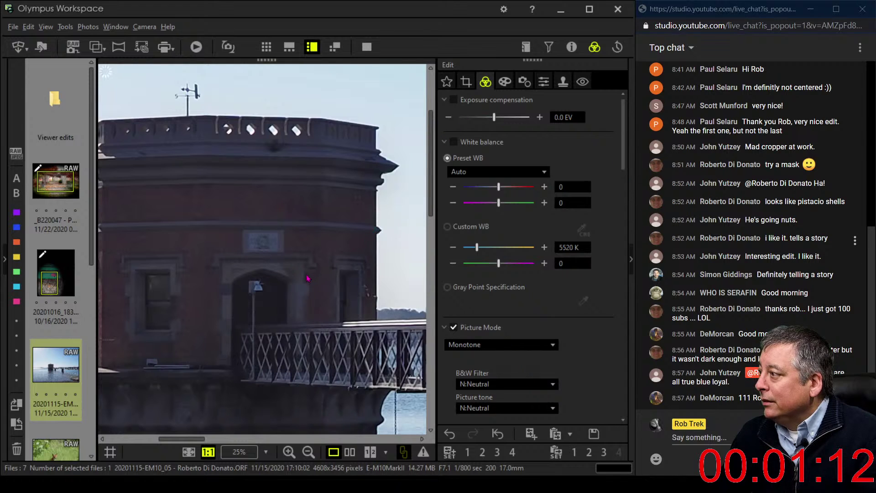
Turn the pier photo's noise filter OFF and set its sharpness to 2.0
{"action": "left_click", "coordinate": [543, 81]}
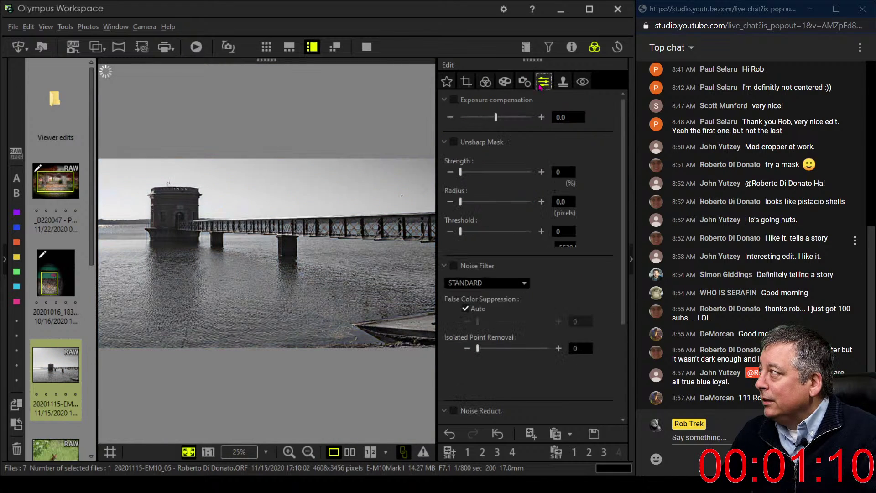
{"action": "left_click", "coordinate": [506, 283]}
{"action": "left_click", "coordinate": [456, 296]}
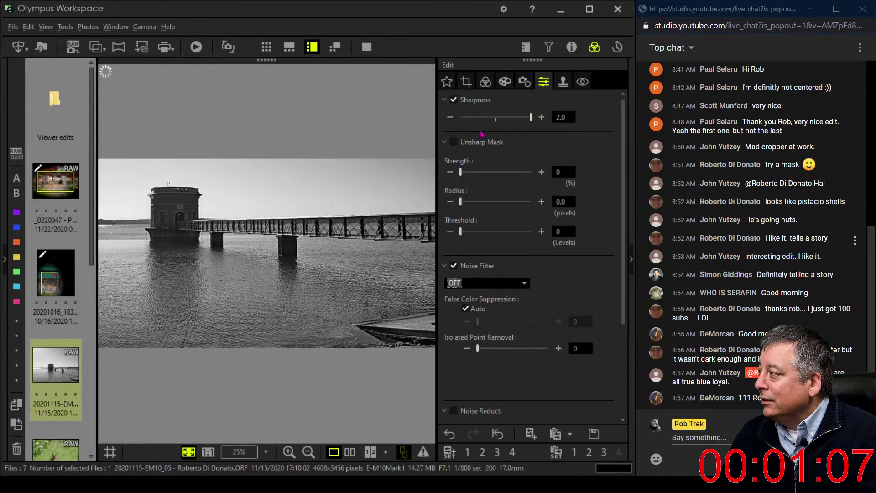
Apply the Red black-and-white filter to the monotone pier photo
{"action": "left_click", "coordinate": [504, 82]}
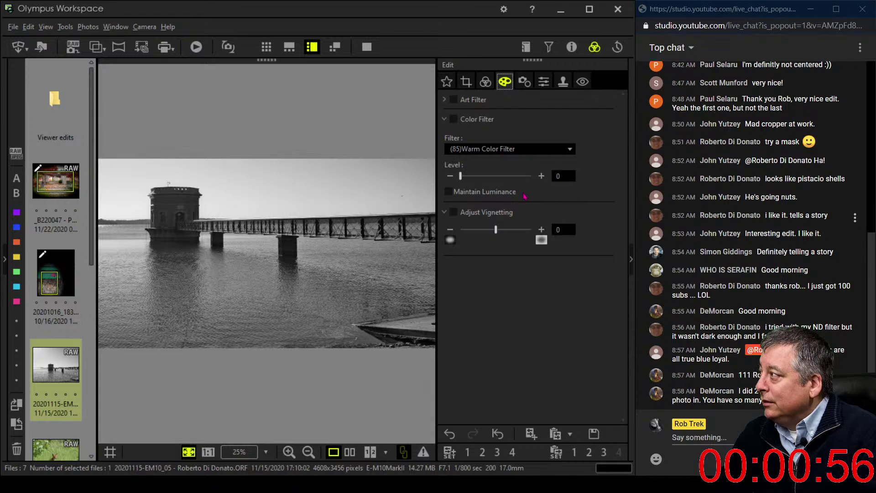
{"action": "left_click", "coordinate": [487, 84]}
{"action": "scroll", "coordinate": [551, 324], "scroll_direction": "down", "scroll_amount": 5}
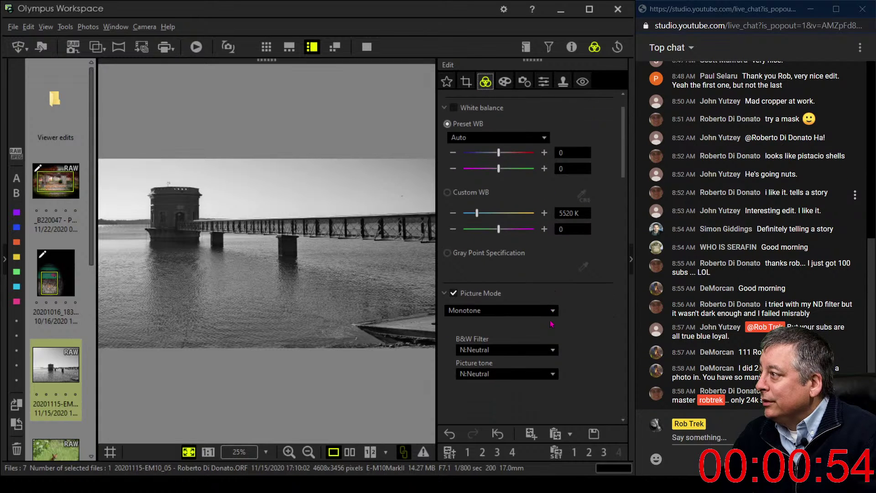
{"action": "scroll", "coordinate": [550, 324], "scroll_direction": "down", "scroll_amount": 1}
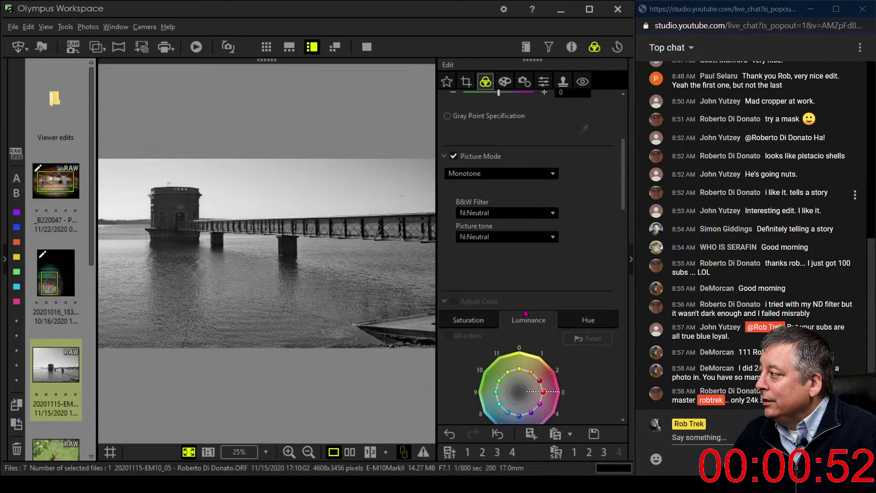
{"action": "left_click", "coordinate": [444, 301]}
{"action": "scroll", "coordinate": [572, 282], "scroll_direction": "up", "scroll_amount": 3}
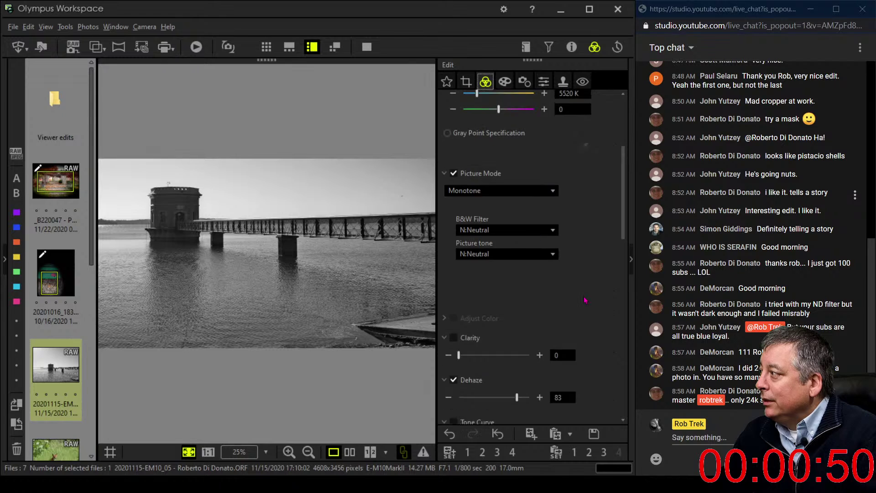
{"action": "left_click", "coordinate": [524, 300]}
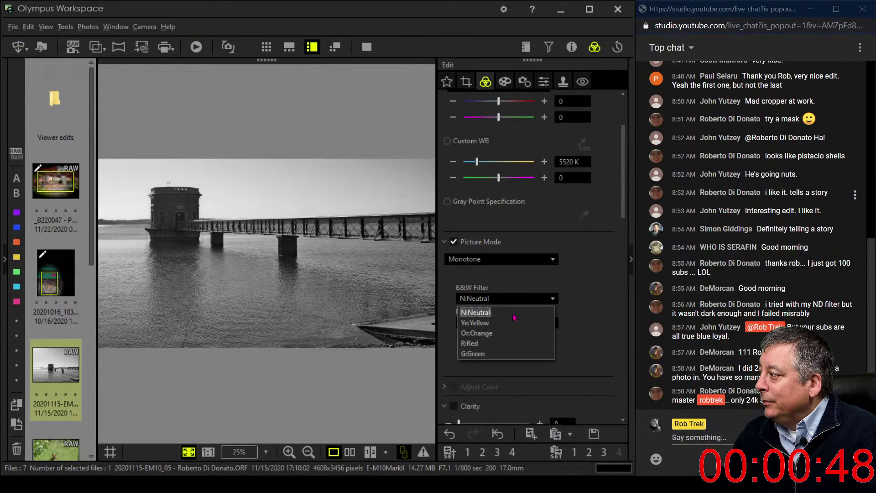
{"action": "left_click", "coordinate": [504, 343]}
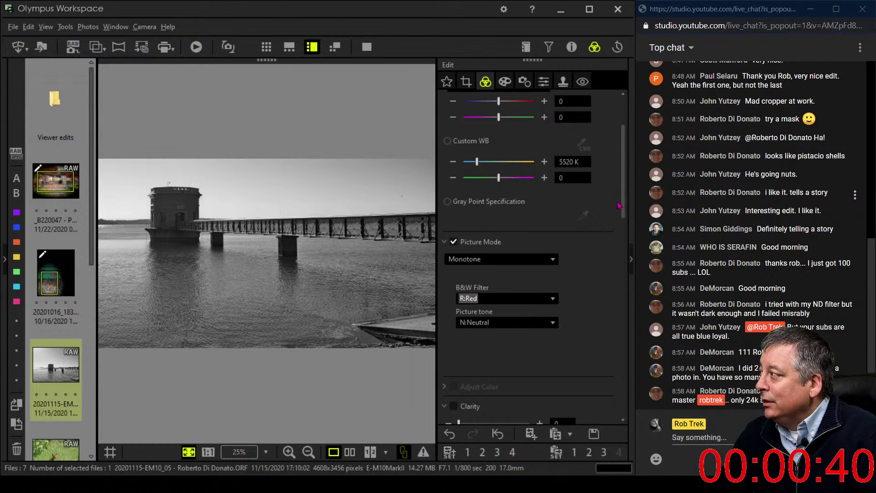
Switch the photo to custom white balance and raise the color temperature gradually past 6826 K
{"action": "scroll", "coordinate": [623, 203], "scroll_direction": "down", "scroll_amount": 1}
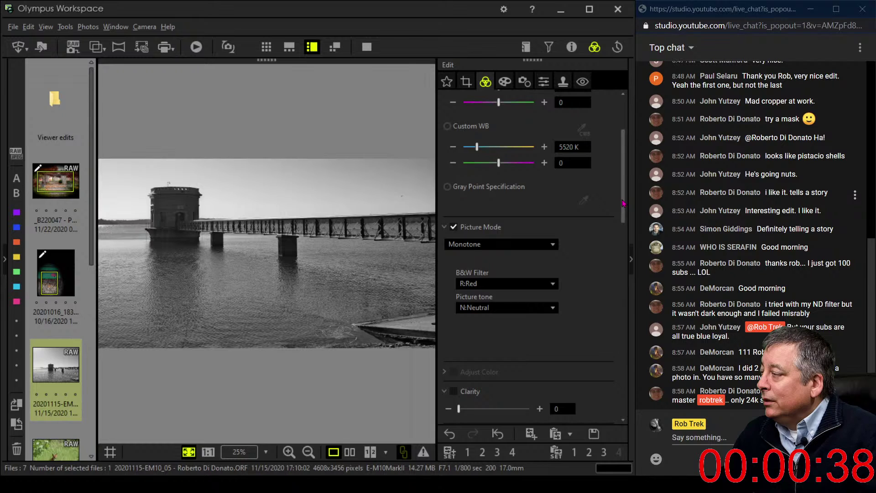
{"action": "scroll", "coordinate": [505, 173], "scroll_direction": "up", "scroll_amount": 1}
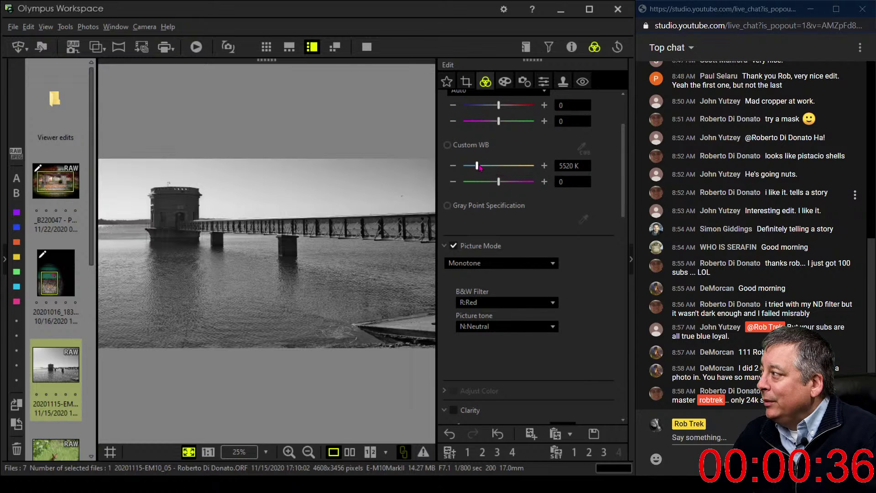
{"action": "left_click_drag", "start_coordinate": [477, 166], "coordinate": [480, 167]}
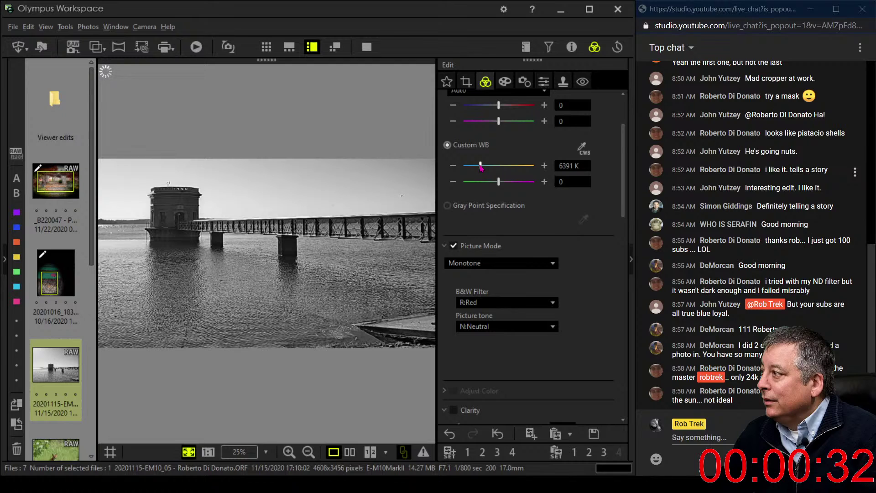
{"action": "left_click_drag", "start_coordinate": [481, 167], "coordinate": [482, 168]}
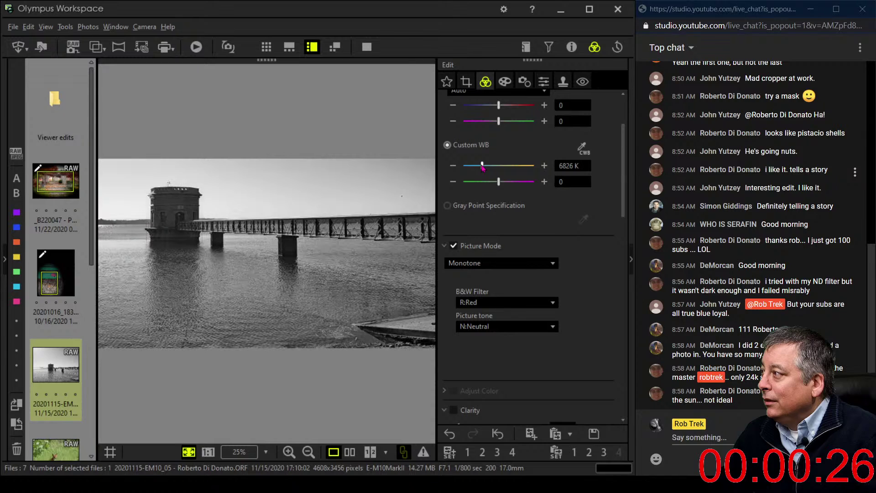
{"action": "left_click_drag", "start_coordinate": [482, 168], "coordinate": [484, 170]}
Try an RGB tone curve that lifts the tower's shadows and lowers the highlights, and reset the curve
{"action": "left_click_drag", "start_coordinate": [623, 209], "coordinate": [616, 300]}
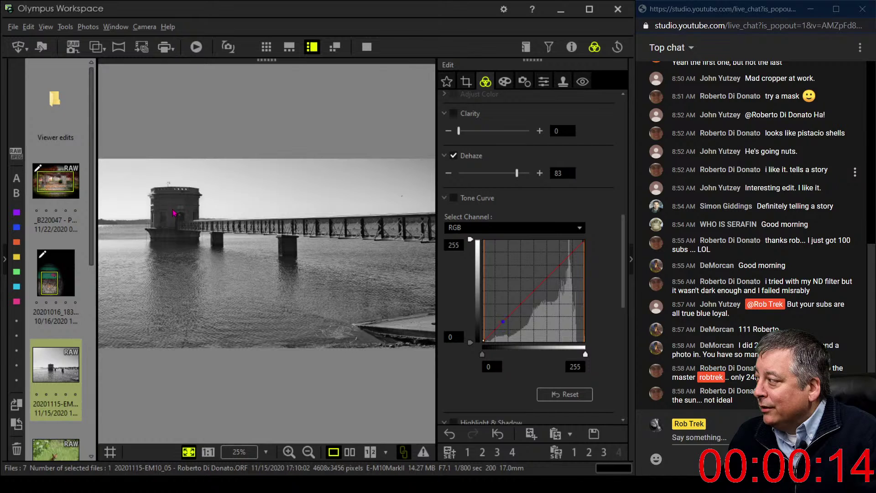
{"action": "left_click", "coordinate": [502, 322]}
{"action": "left_click_drag", "start_coordinate": [502, 322], "coordinate": [500, 318]}
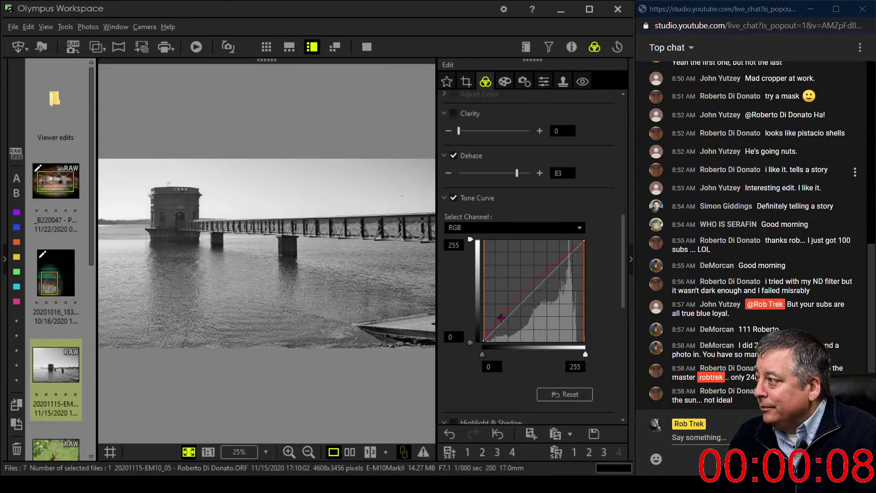
{"action": "left_click", "coordinate": [489, 335]}
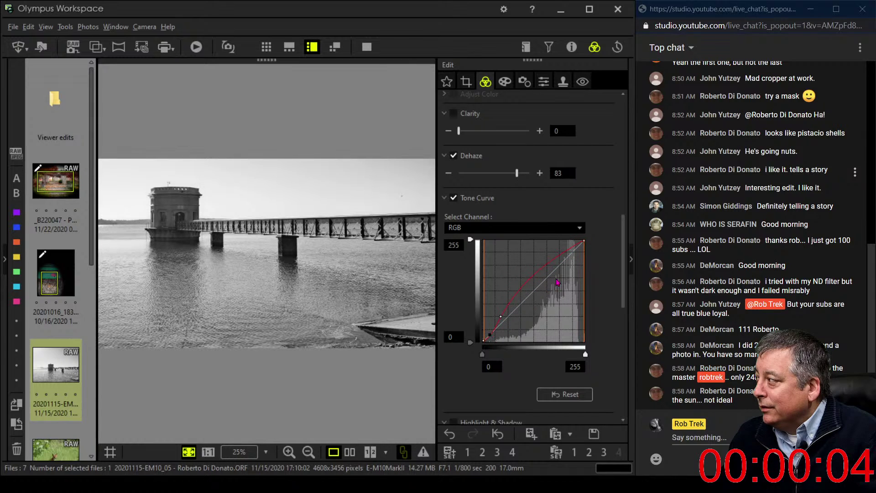
{"action": "left_click_drag", "start_coordinate": [566, 250], "coordinate": [570, 266]}
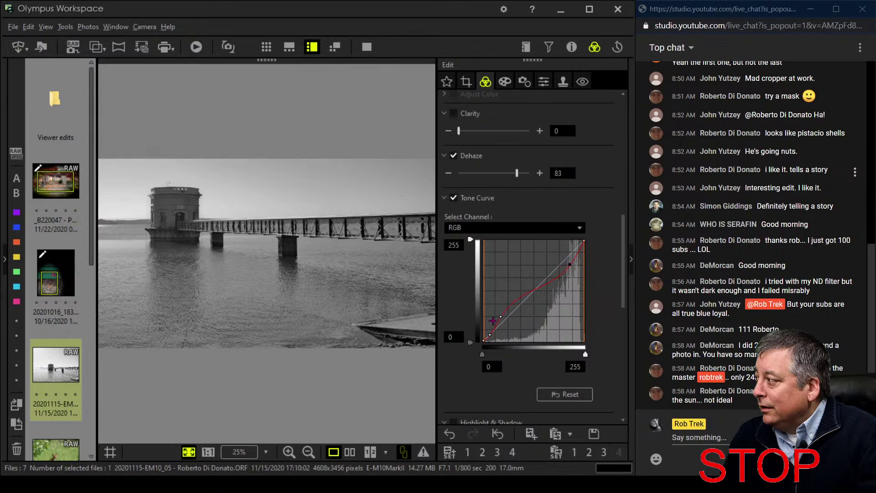
{"action": "mouse_move", "coordinate": [500, 316]}
{"action": "left_mouse_down"}
{"action": "mouse_move", "coordinate": [515, 312]}
{"action": "mouse_move", "coordinate": [512, 305]}
{"action": "left_mouse_up"}
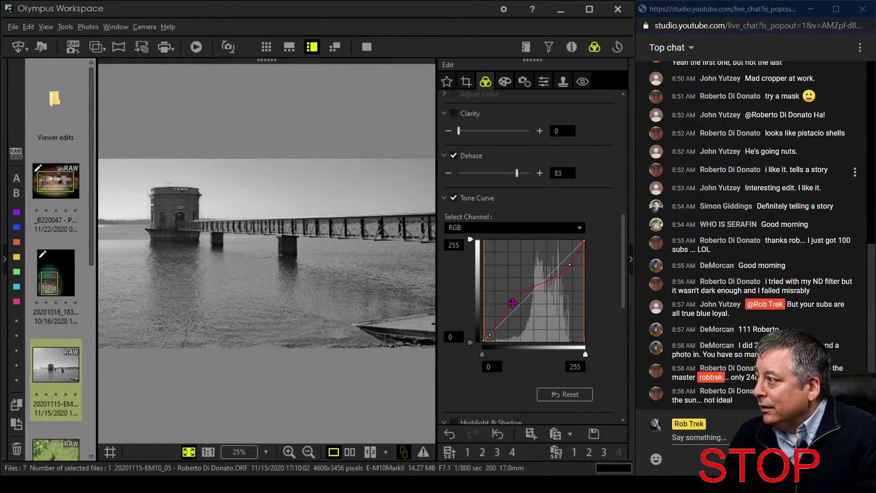
{"action": "left_click_drag", "start_coordinate": [490, 335], "coordinate": [484, 340]}
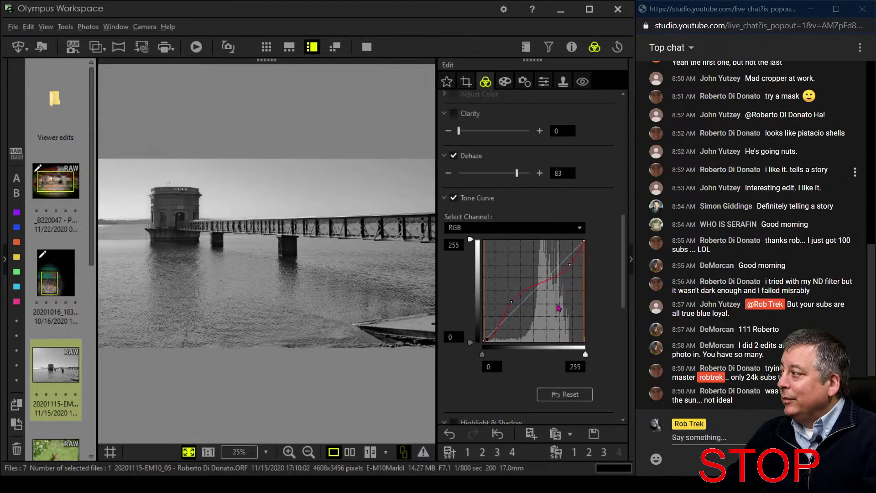
{"action": "left_click", "coordinate": [549, 393]}
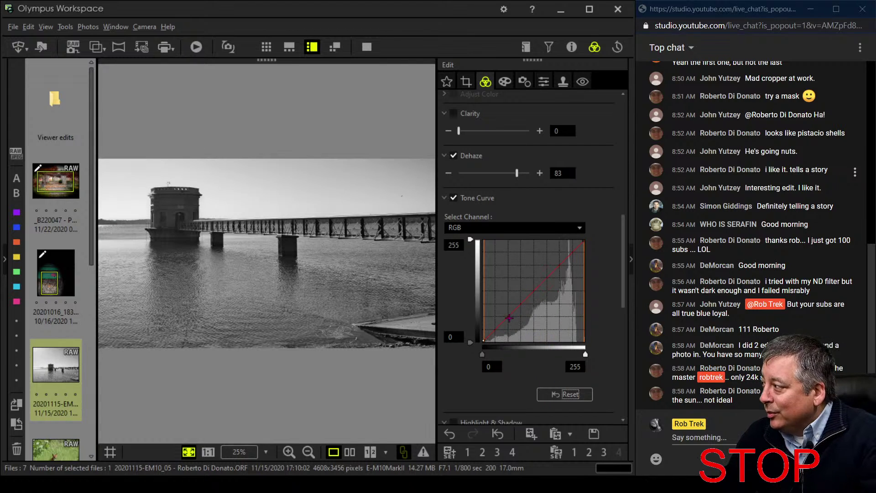
Reshape the RGB tone curve to lift the shadows and midtones while anchoring the darkest tones
{"action": "left_click", "coordinate": [499, 323]}
{"action": "left_click_drag", "start_coordinate": [499, 324], "coordinate": [489, 337]}
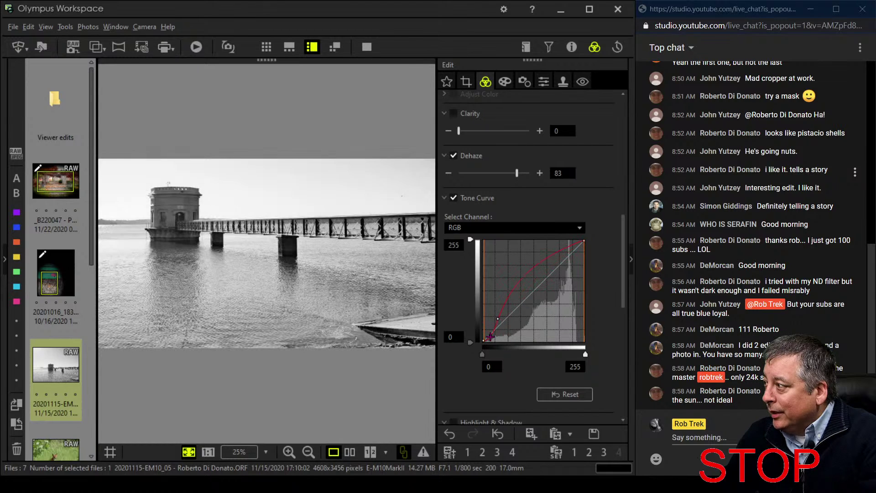
{"action": "left_click_drag", "start_coordinate": [516, 289], "coordinate": [523, 286]}
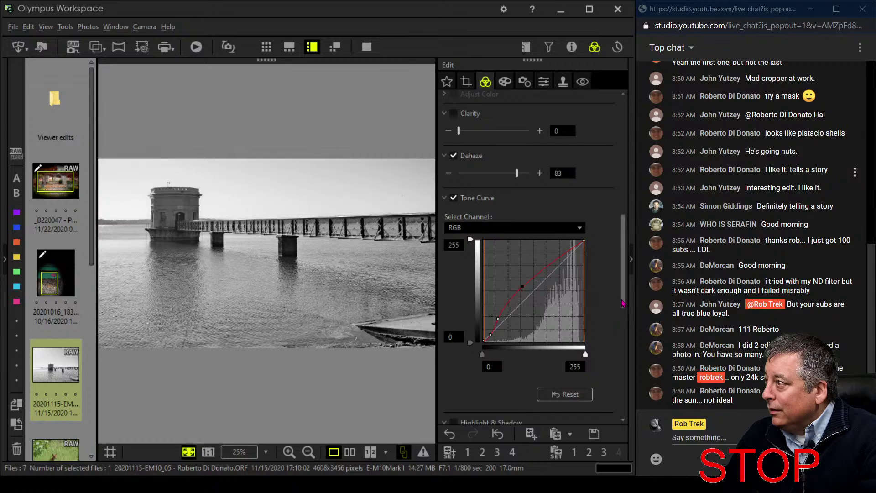
Darken the edges of the pier photo with a vignetting adjustment of -10
{"action": "left_click", "coordinate": [505, 83]}
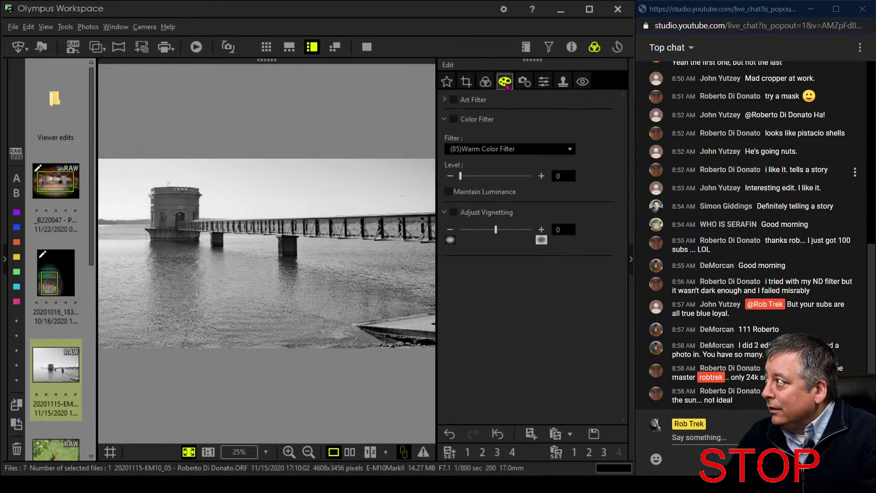
{"action": "left_click_drag", "start_coordinate": [495, 229], "coordinate": [482, 230]}
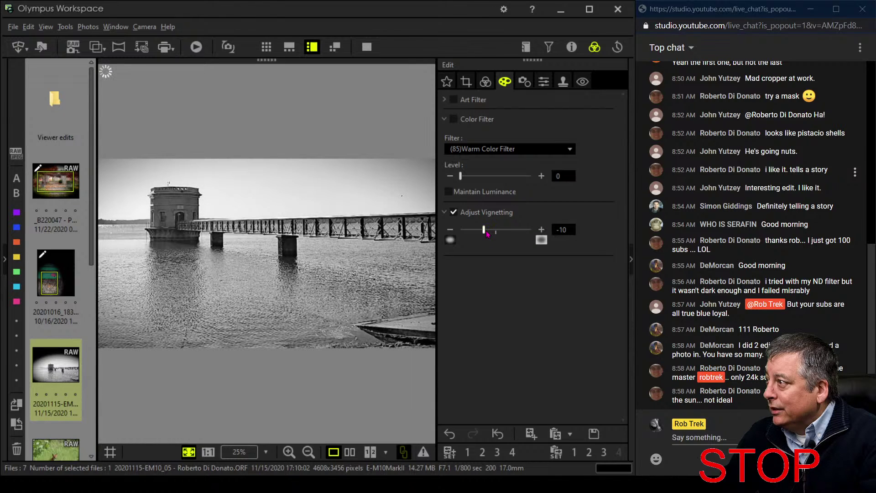
Raise the pier photo's dehaze to 100 and set its clarity to 7
{"action": "left_click", "coordinate": [487, 84]}
{"action": "left_click_drag", "start_coordinate": [517, 173], "coordinate": [530, 173]}
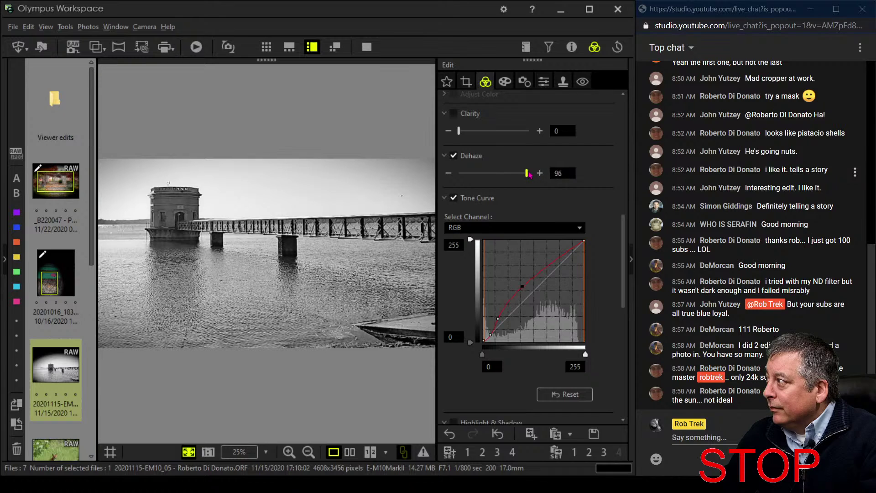
{"action": "left_click_drag", "start_coordinate": [462, 133], "coordinate": [467, 133]}
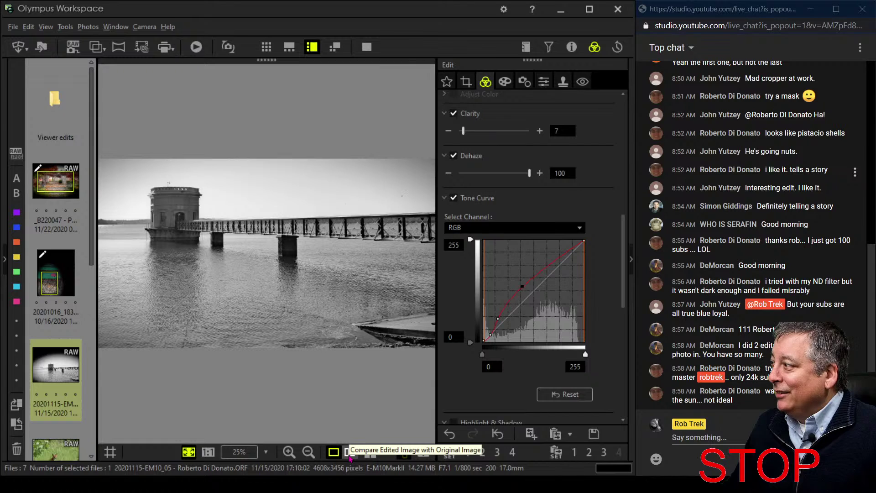
Compare the edited pier photo side by side with the original at full screen
{"action": "left_click", "coordinate": [349, 453]}
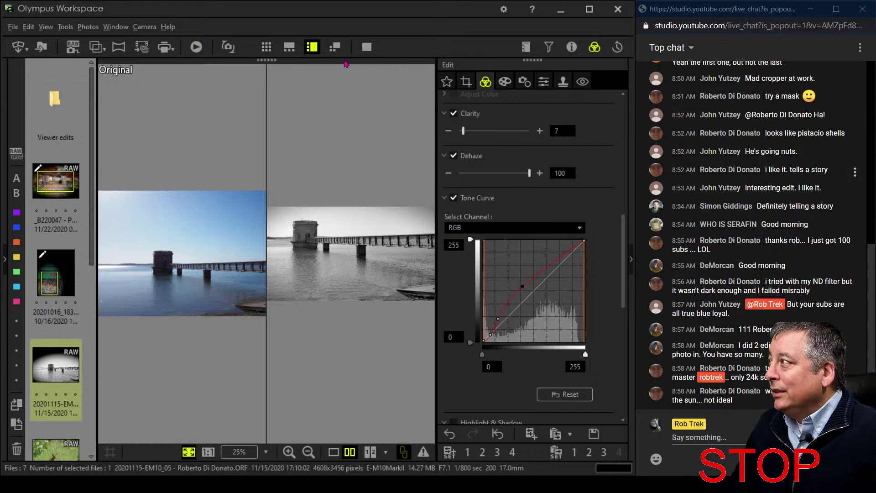
{"action": "left_click", "coordinate": [366, 46]}
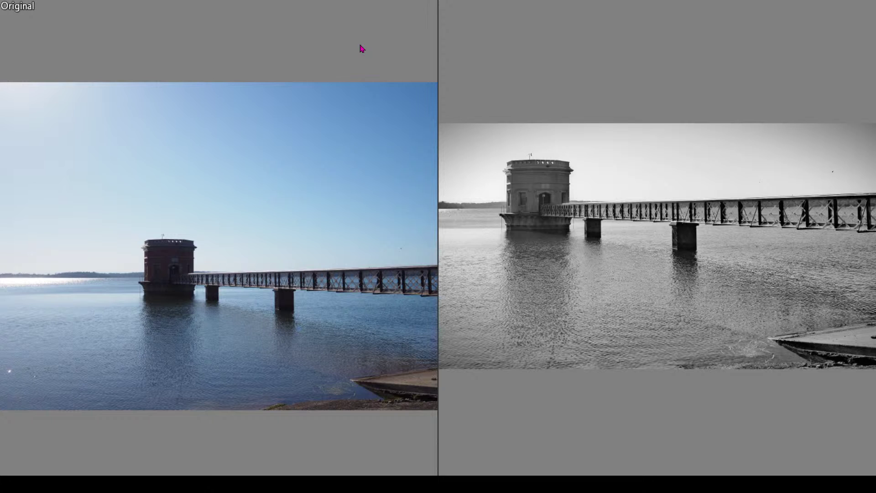
{"action": "key", "text": "Escape"}
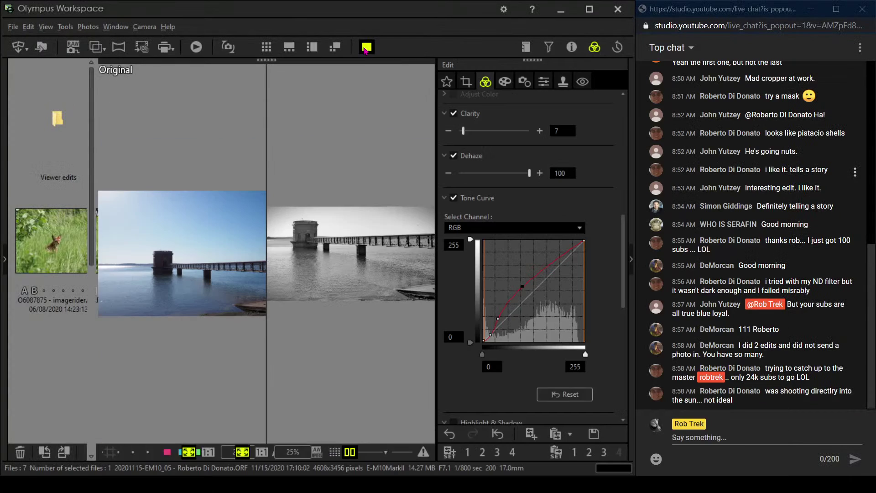
Apply the Soft Focus art filter to the pier photo
{"action": "left_click", "coordinate": [504, 82]}
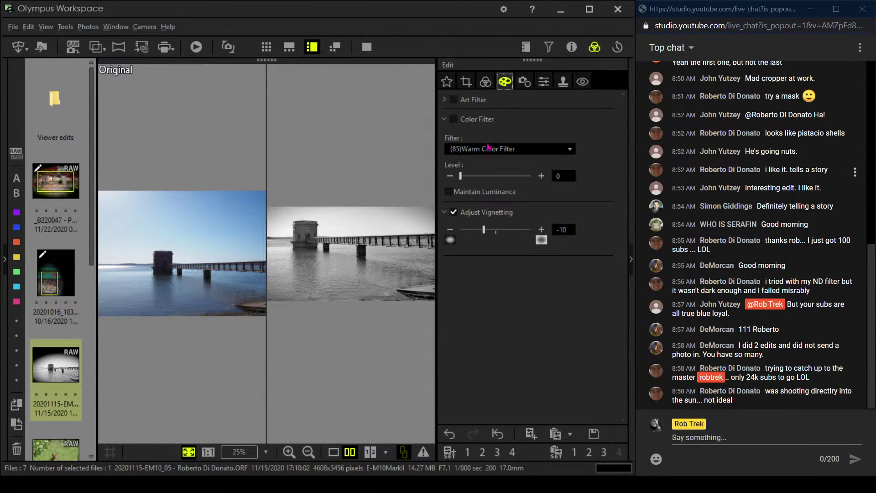
{"action": "left_click", "coordinate": [488, 84]}
{"action": "left_click", "coordinate": [502, 84]}
{"action": "left_click", "coordinate": [475, 100]}
{"action": "left_click", "coordinate": [468, 117]}
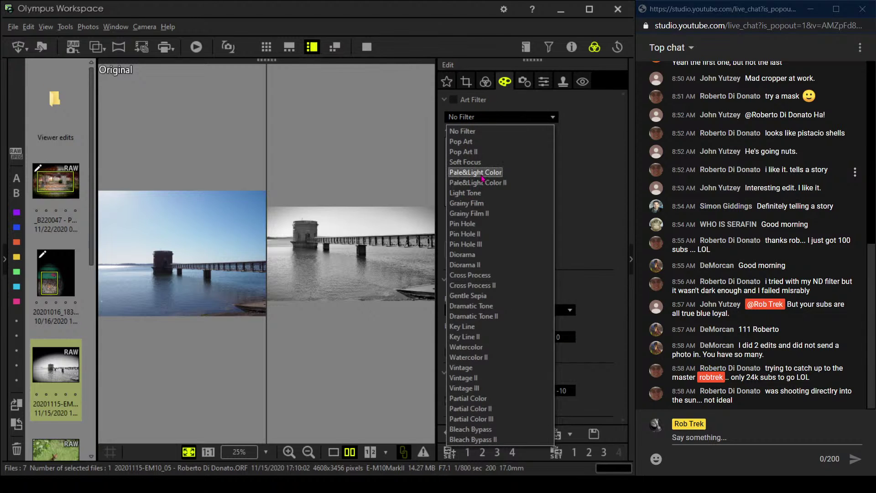
{"action": "left_click", "coordinate": [480, 161]}
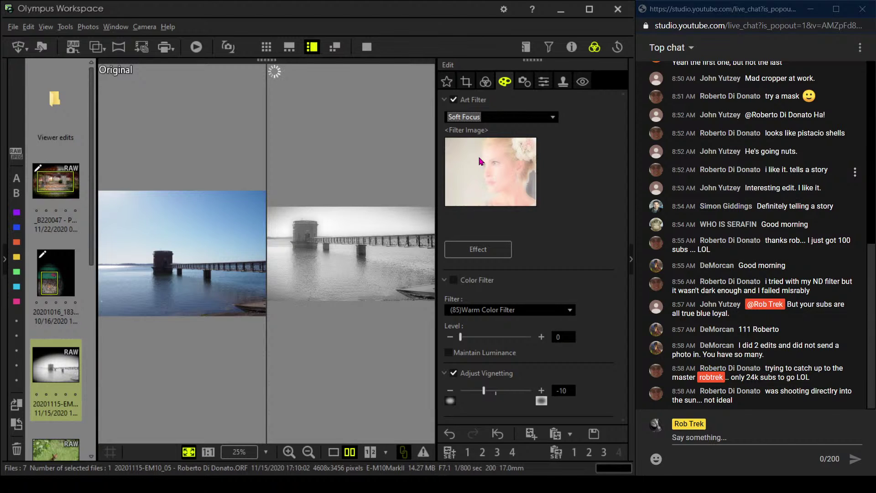
Shift the shadow point of the pier photo's RGB tone curve to darken the shadows, and review the edited image alone at full screen
{"action": "left_click", "coordinate": [487, 84]}
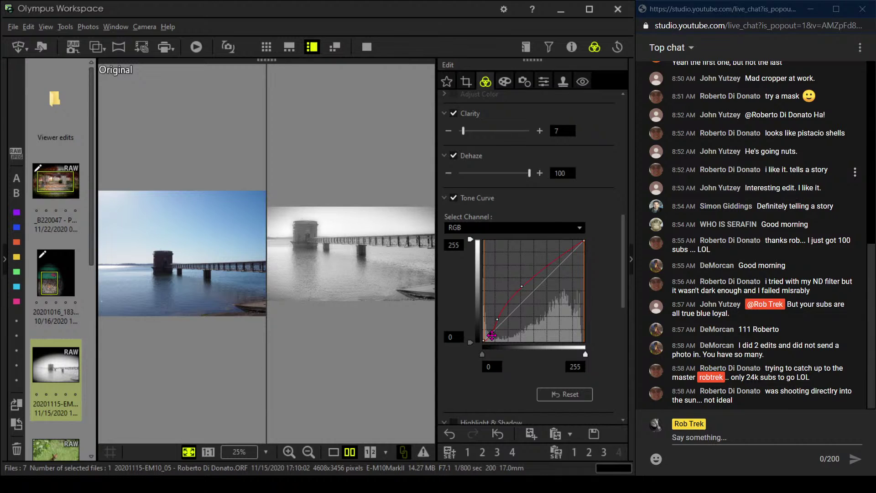
{"action": "left_click_drag", "start_coordinate": [491, 335], "coordinate": [502, 315]}
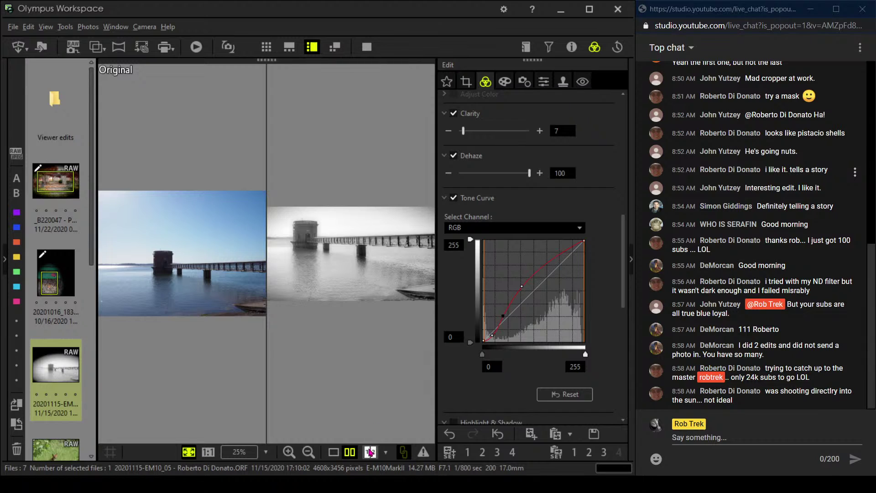
{"action": "left_click", "coordinate": [334, 451]}
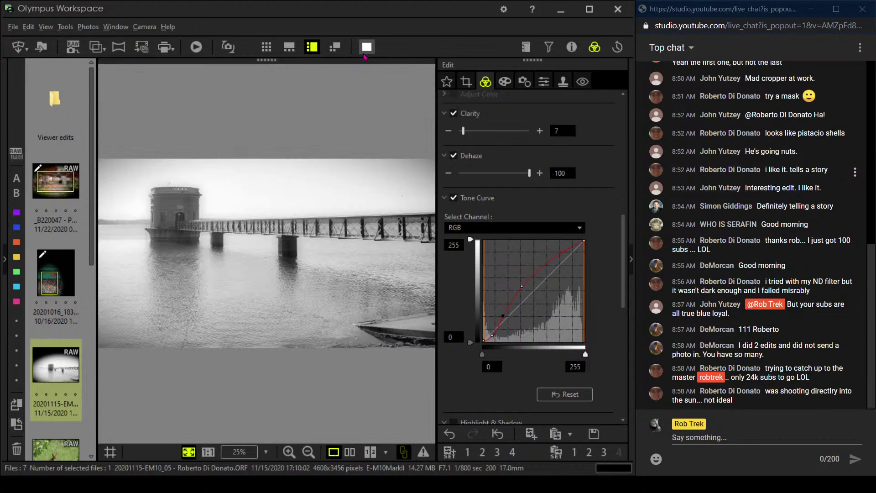
{"action": "left_click", "coordinate": [366, 47]}
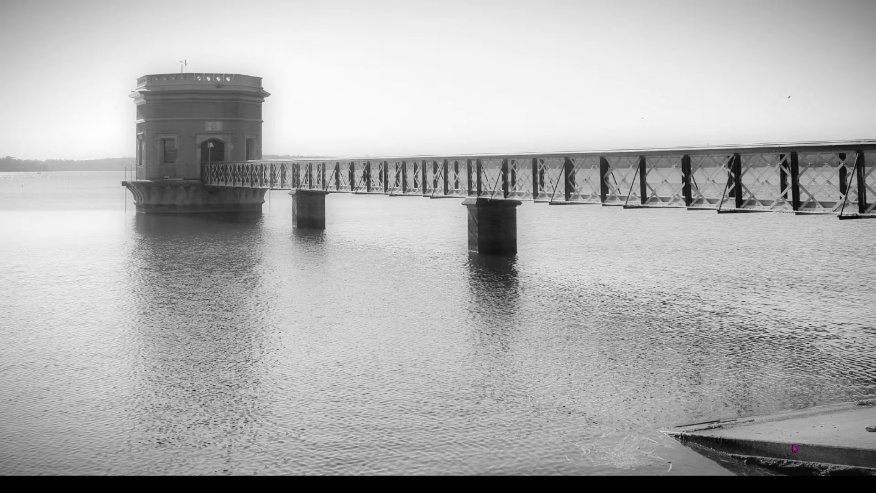
{"action": "key", "text": "Escape"}
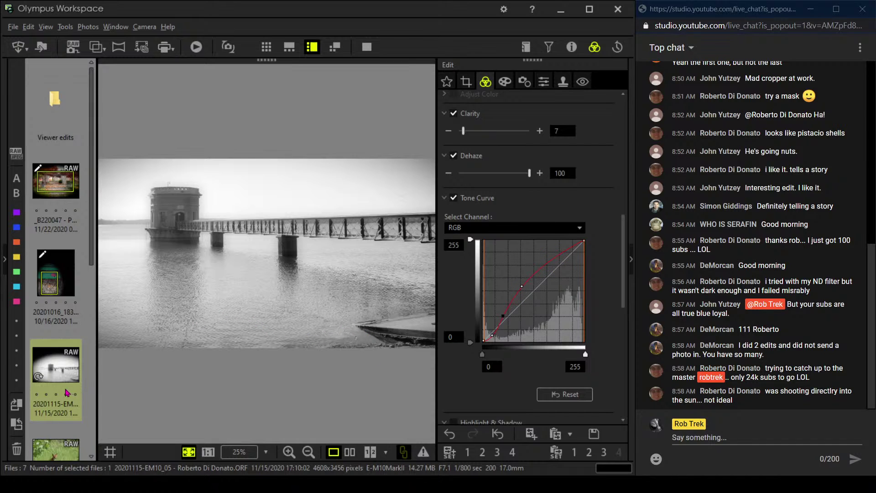
Open the fox photo O6087875 - imagerider.ORF and check its camera and exposure details
{"action": "scroll", "coordinate": [38, 375], "scroll_direction": "down", "scroll_amount": 2}
{"action": "left_click", "coordinate": [58, 345]}
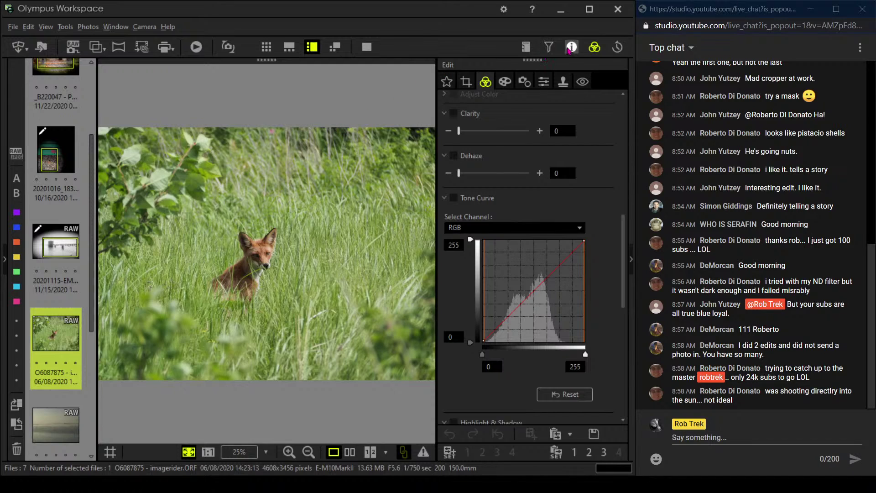
{"action": "left_click", "coordinate": [571, 47]}
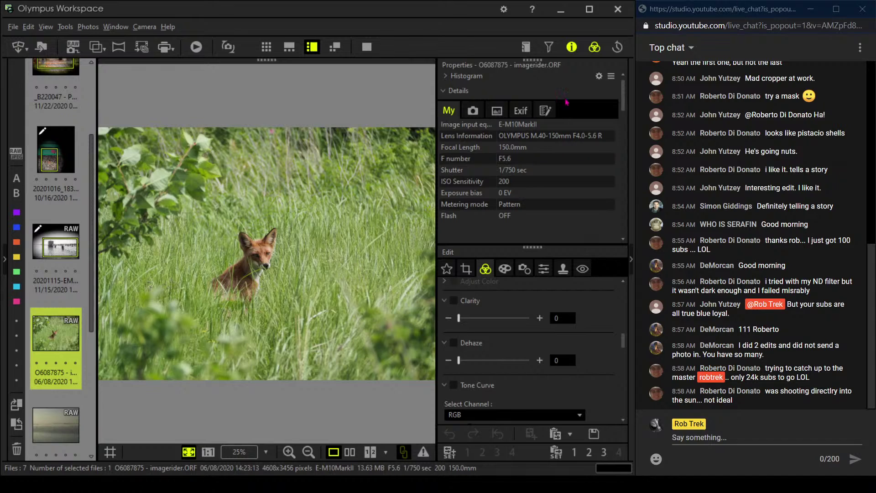
{"action": "left_click", "coordinate": [571, 47]}
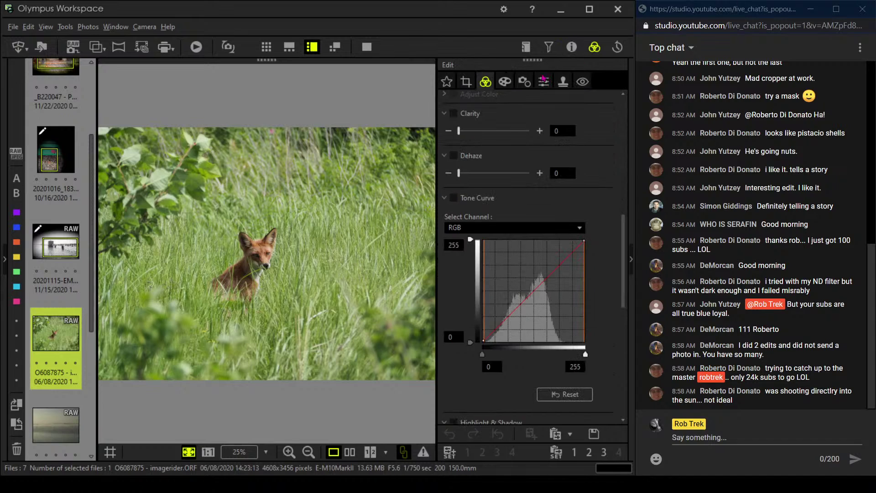
Examine the fox's face and fur magnified at full screen, and return to the whole photo in the editor
{"action": "left_click", "coordinate": [373, 50]}
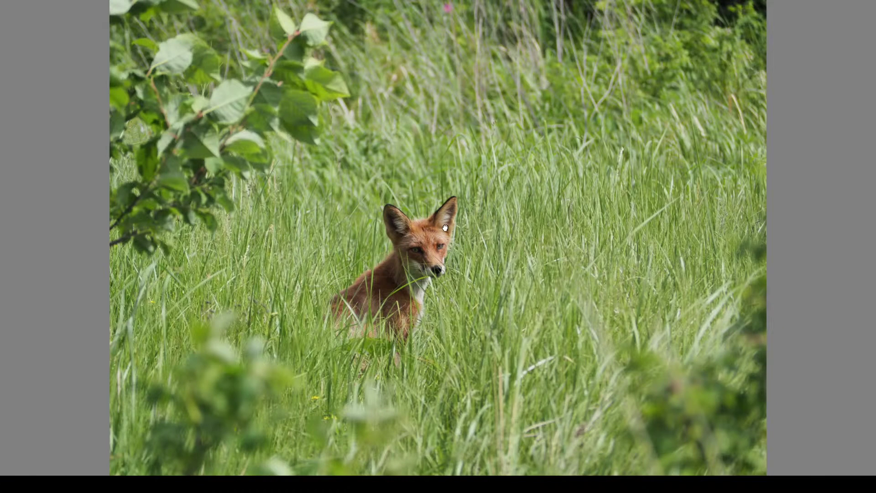
{"action": "scroll", "coordinate": [479, 213], "scroll_direction": "up", "scroll_amount": 3}
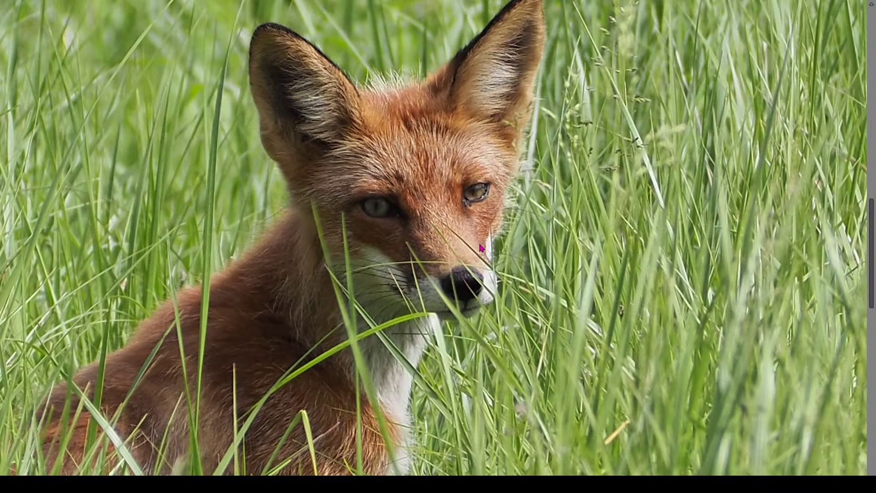
{"action": "key", "text": "Escape"}
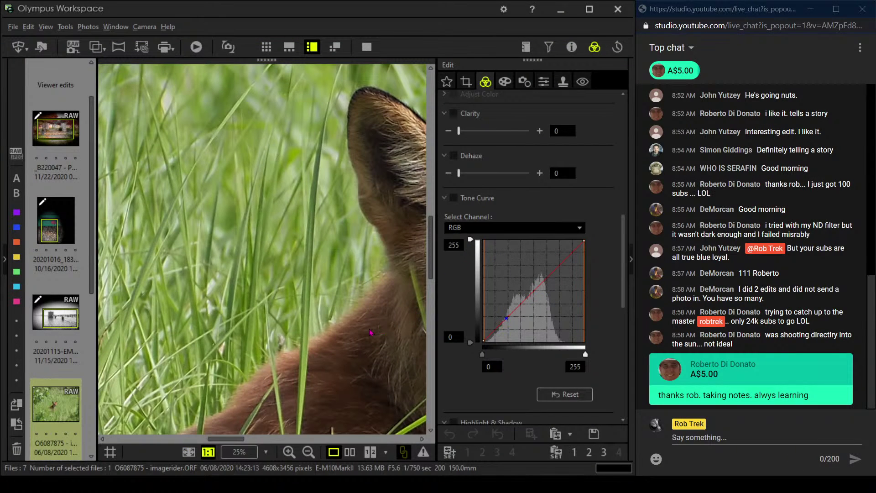
{"action": "left_click", "coordinate": [323, 380]}
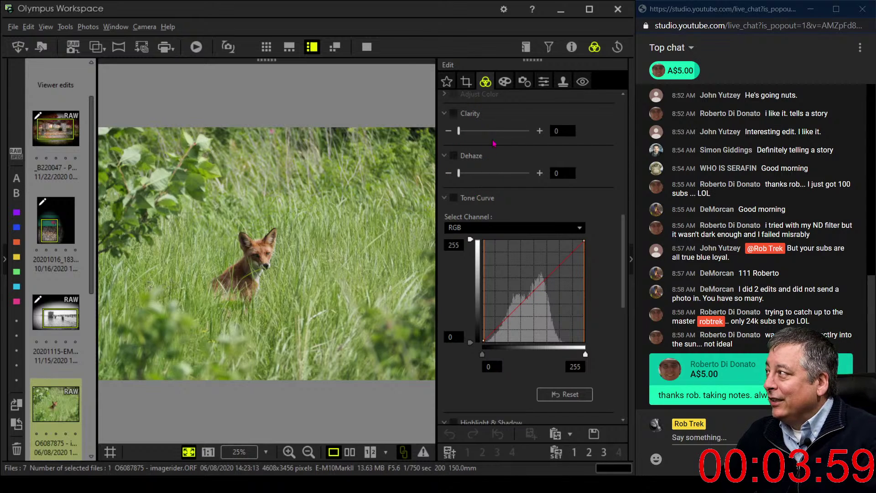
Crop the fox photo to a 1:1 (6:6) ratio with a tilt adjustment of 5.7
{"action": "left_click", "coordinate": [465, 81]}
{"action": "left_click", "coordinate": [499, 145]}
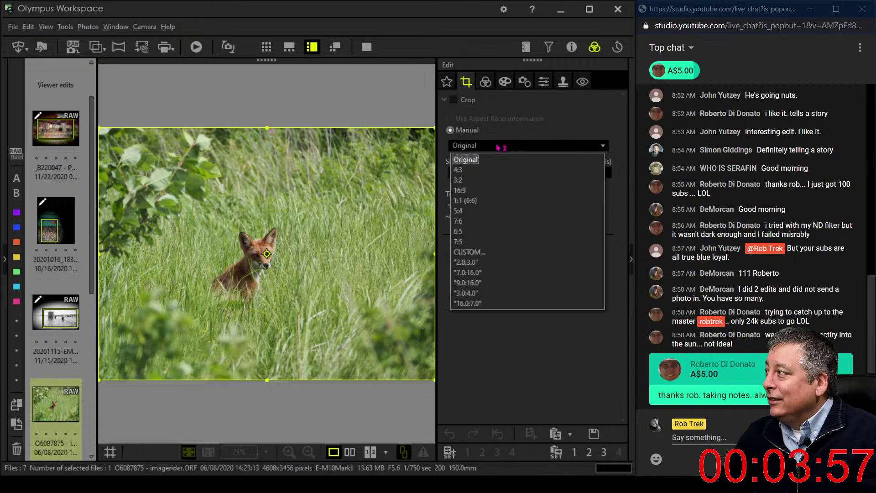
{"action": "left_click", "coordinate": [499, 201]}
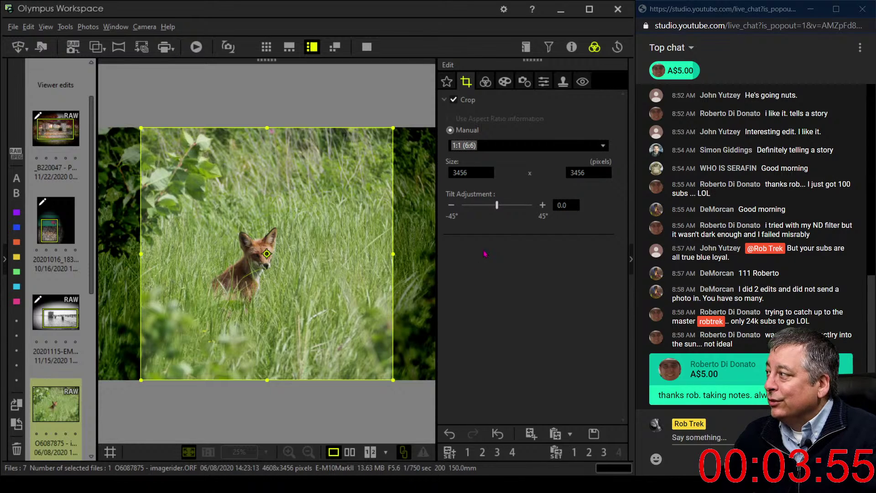
{"action": "left_click_drag", "start_coordinate": [497, 204], "coordinate": [498, 206]}
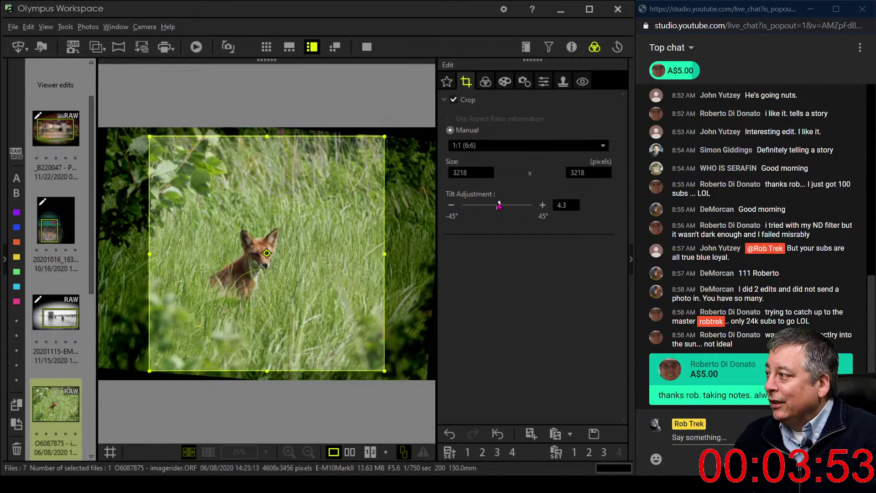
{"action": "left_click", "coordinate": [451, 205]}
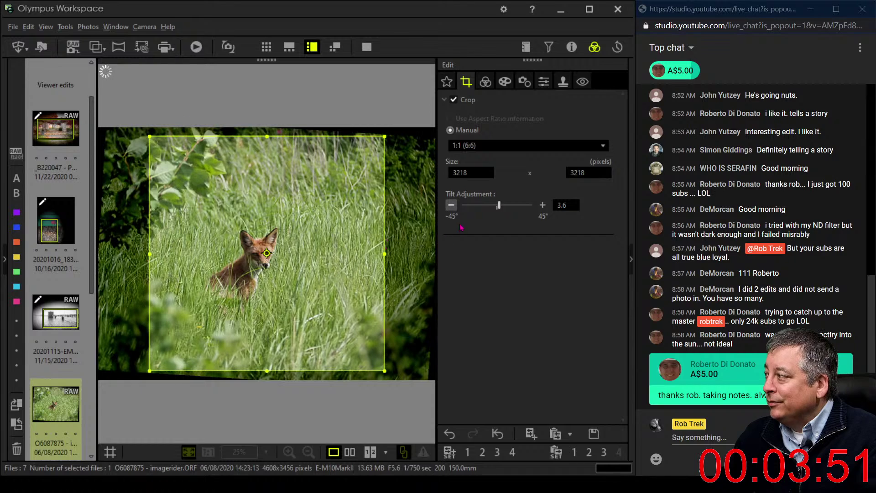
{"action": "left_click_drag", "start_coordinate": [498, 205], "coordinate": [505, 207]}
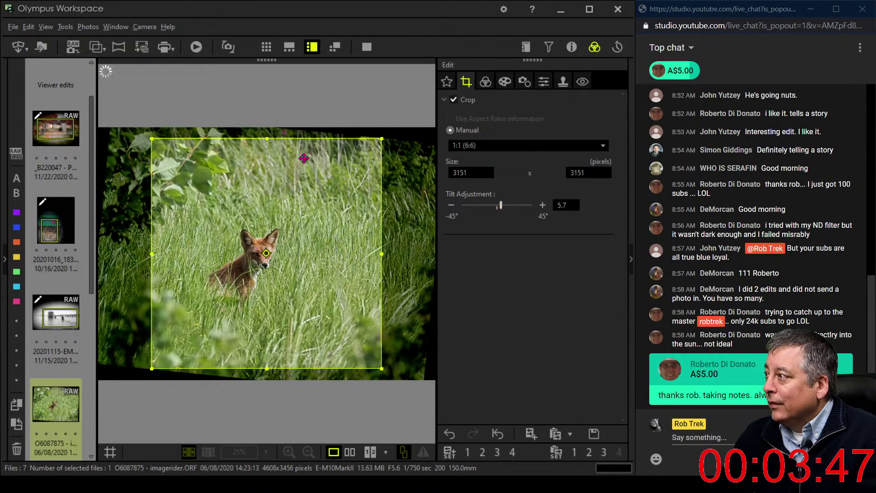
Tighten the square crop to 2210 x 2210 pixels and place it so the fox sits in its upper-left part
{"action": "left_click_drag", "start_coordinate": [269, 139], "coordinate": [269, 198]}
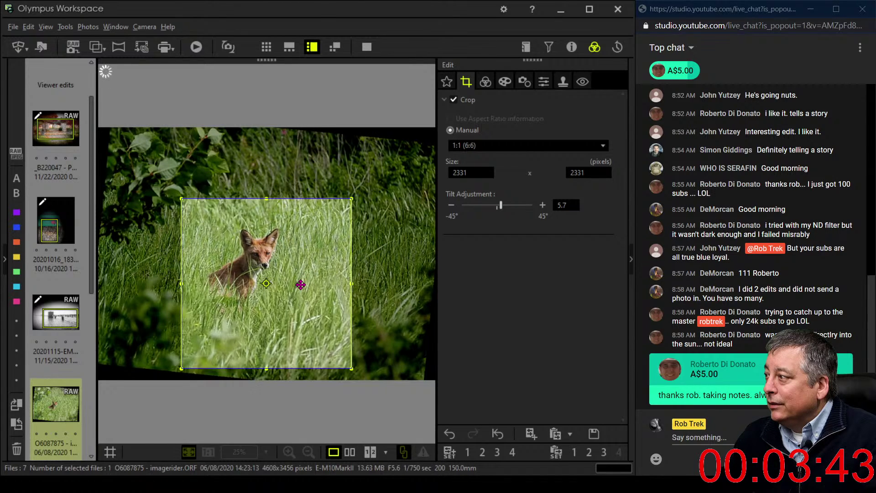
{"action": "left_click_drag", "start_coordinate": [300, 284], "coordinate": [310, 292]}
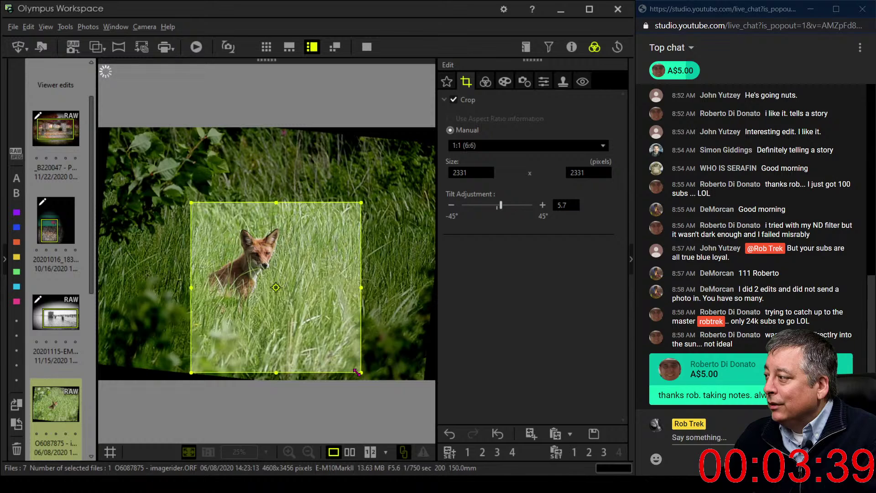
{"action": "left_click_drag", "start_coordinate": [358, 371], "coordinate": [352, 363]}
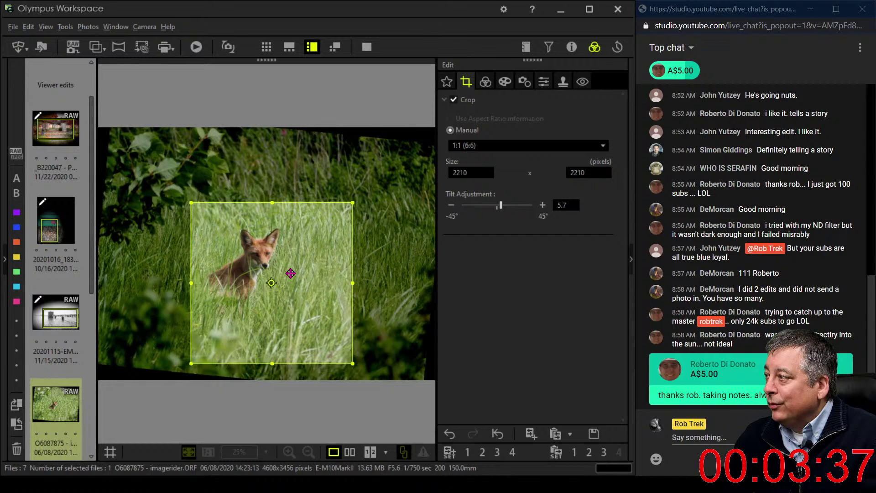
{"action": "left_click_drag", "start_coordinate": [291, 273], "coordinate": [296, 276]}
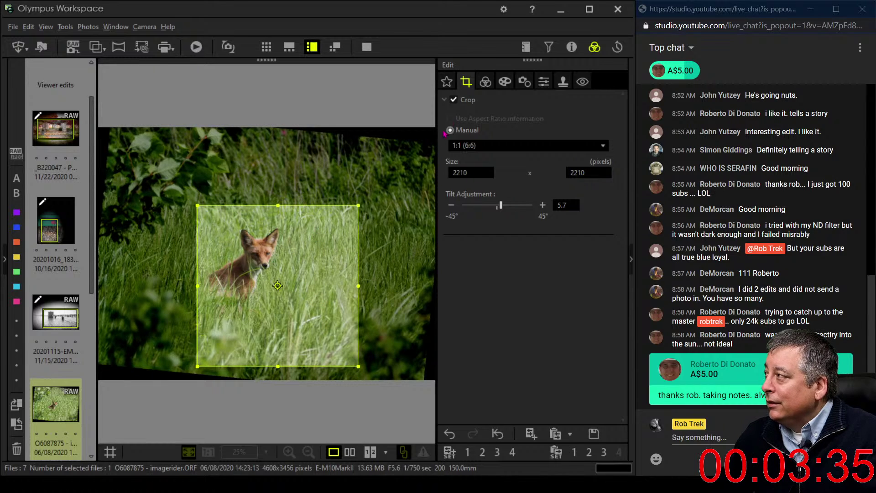
Set the fox photo's sharpness to 2.0 and enable the STANDARD noise filter
{"action": "left_click", "coordinate": [544, 81]}
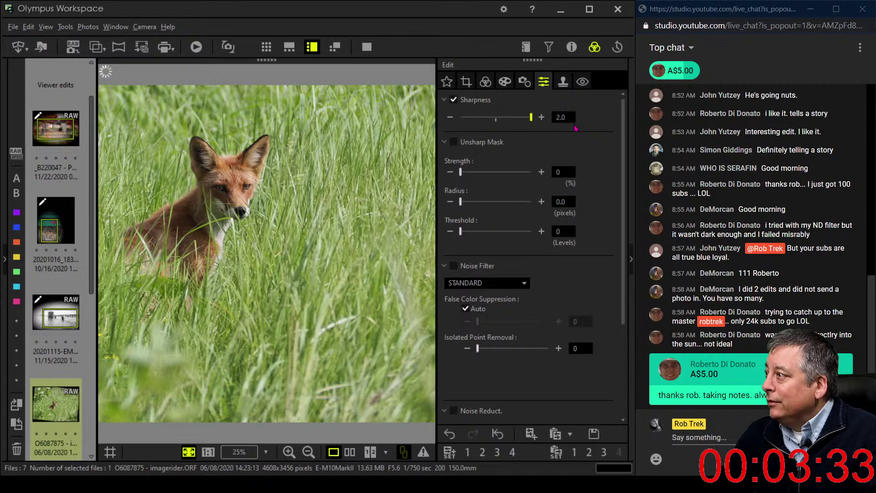
{"action": "left_click", "coordinate": [453, 265]}
{"action": "left_click", "coordinate": [501, 283]}
{"action": "left_click", "coordinate": [504, 303]}
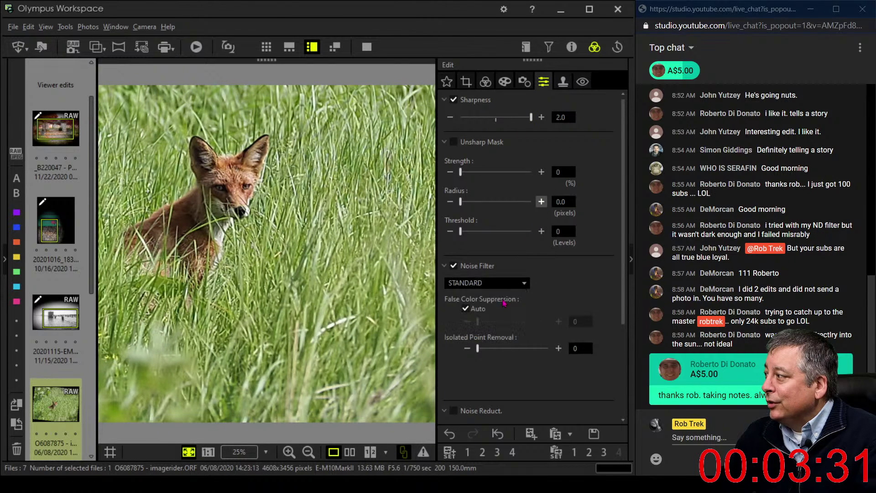
Apply the Pop Art art filter to the fox photo
{"action": "left_click", "coordinate": [504, 83]}
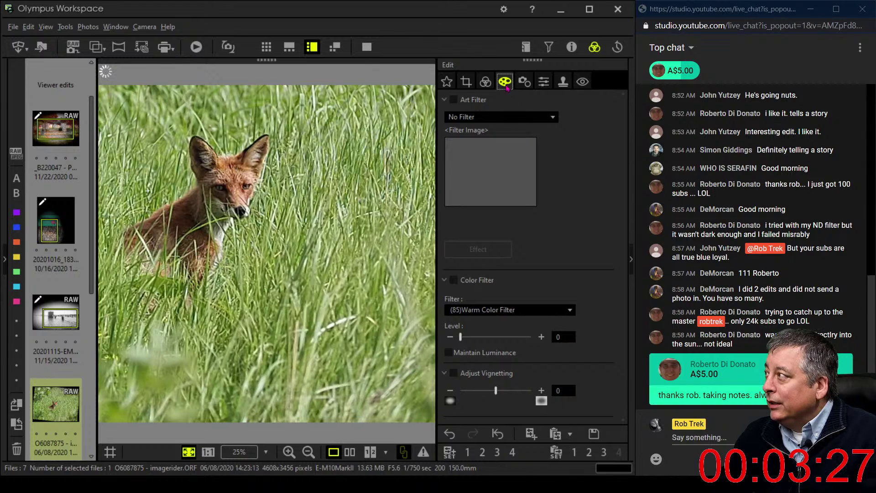
{"action": "left_click", "coordinate": [491, 83]}
{"action": "left_click", "coordinate": [506, 83]}
{"action": "left_click", "coordinate": [499, 117]}
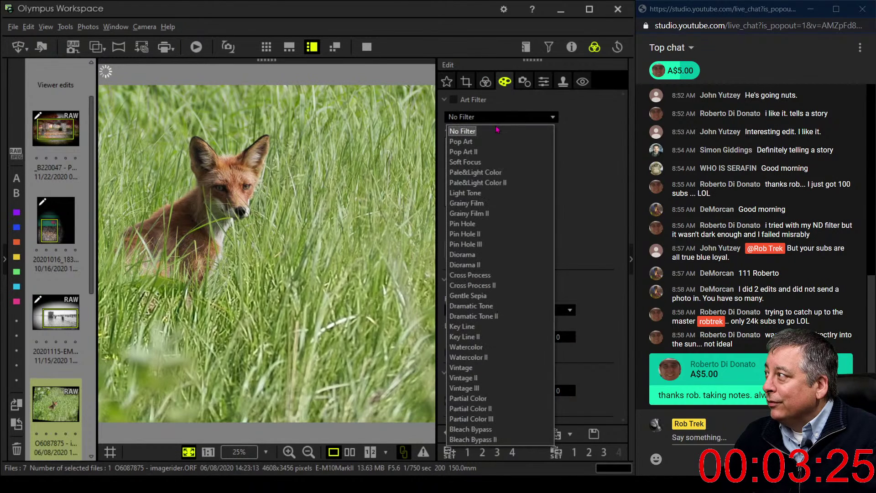
{"action": "left_click", "coordinate": [465, 141]}
Reduce the fox photo's saturation to -2.0
{"action": "left_click", "coordinate": [486, 82]}
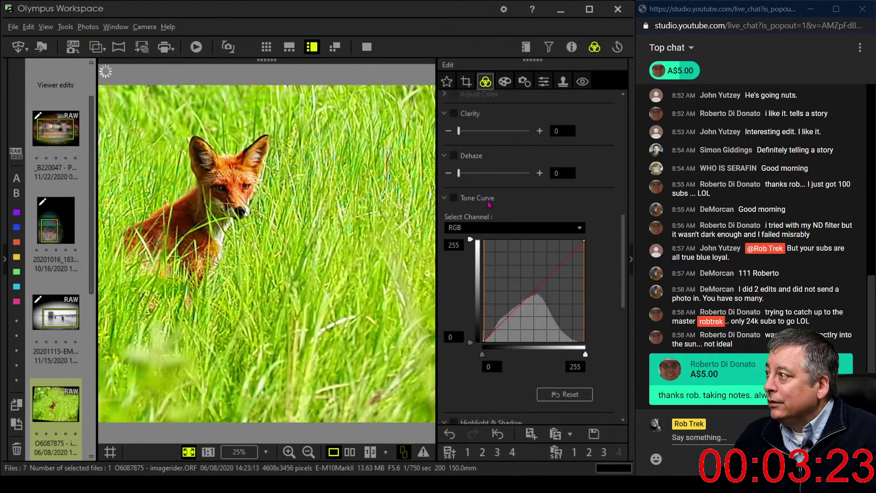
{"action": "scroll", "coordinate": [533, 399], "scroll_direction": "down", "scroll_amount": 5}
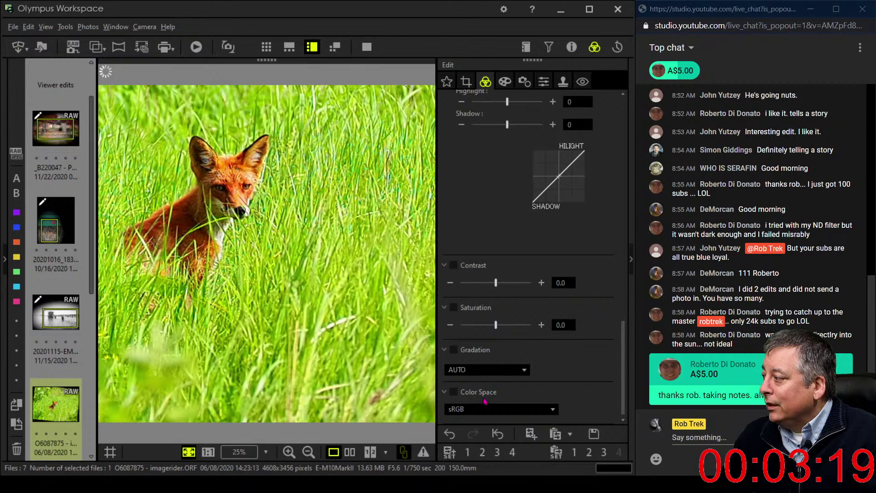
{"action": "left_click", "coordinate": [485, 326]}
{"action": "left_click_drag", "start_coordinate": [485, 325], "coordinate": [460, 324]}
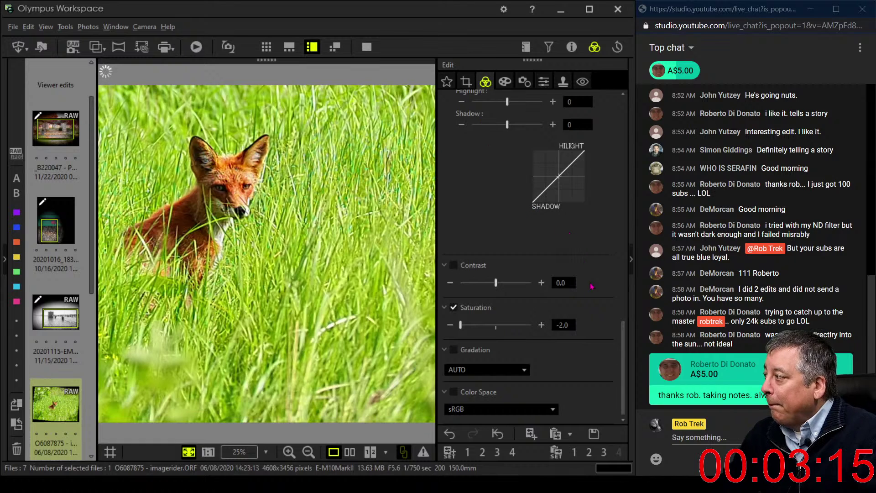
Remove the Pop Art filter from the fox photo by setting the art filter to No Filter
{"action": "left_click_drag", "start_coordinate": [624, 361], "coordinate": [629, 166]}
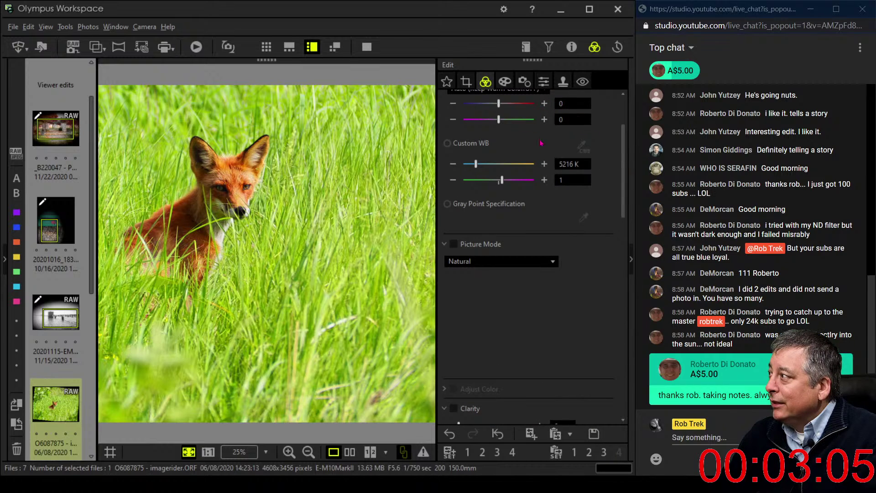
{"action": "scroll", "coordinate": [622, 313], "scroll_direction": "up", "scroll_amount": 3}
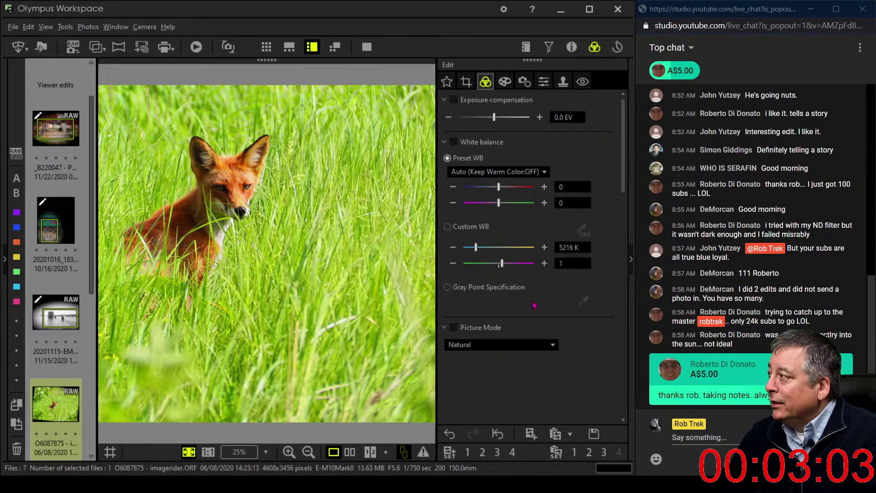
{"action": "scroll", "coordinate": [533, 305], "scroll_direction": "down", "scroll_amount": 5}
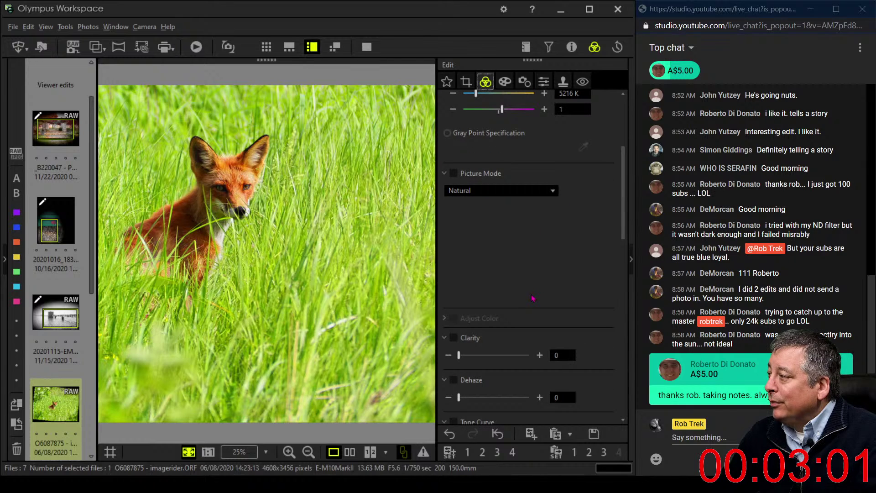
{"action": "left_click", "coordinate": [503, 83]}
{"action": "left_click", "coordinate": [493, 117]}
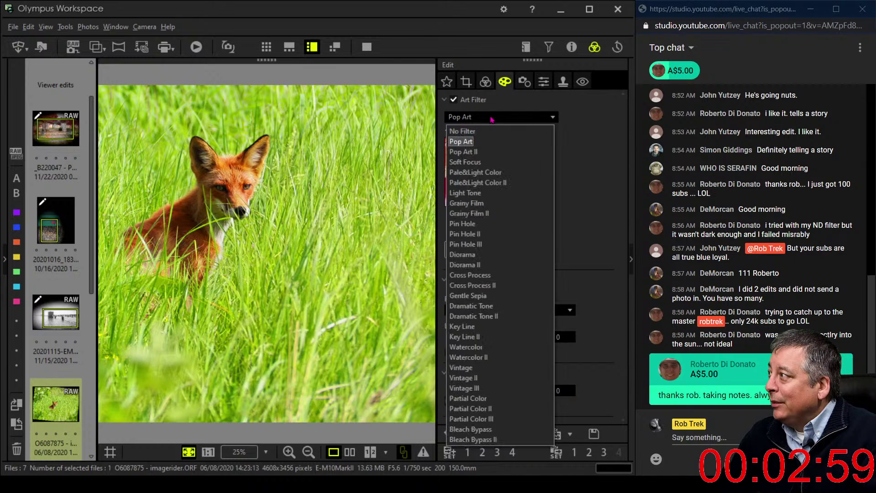
{"action": "left_click", "coordinate": [461, 125]}
Raise the fox photo's saturation to 2.0
{"action": "left_click", "coordinate": [485, 82]}
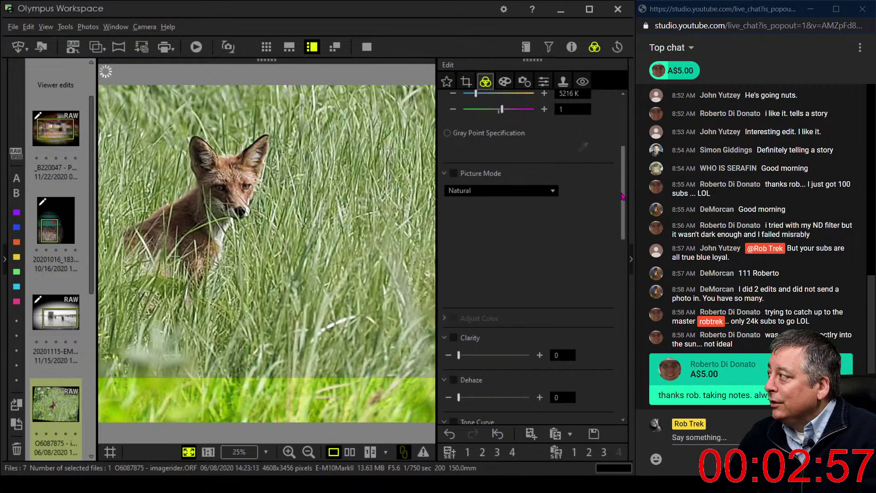
{"action": "left_click_drag", "start_coordinate": [622, 146], "coordinate": [621, 372]}
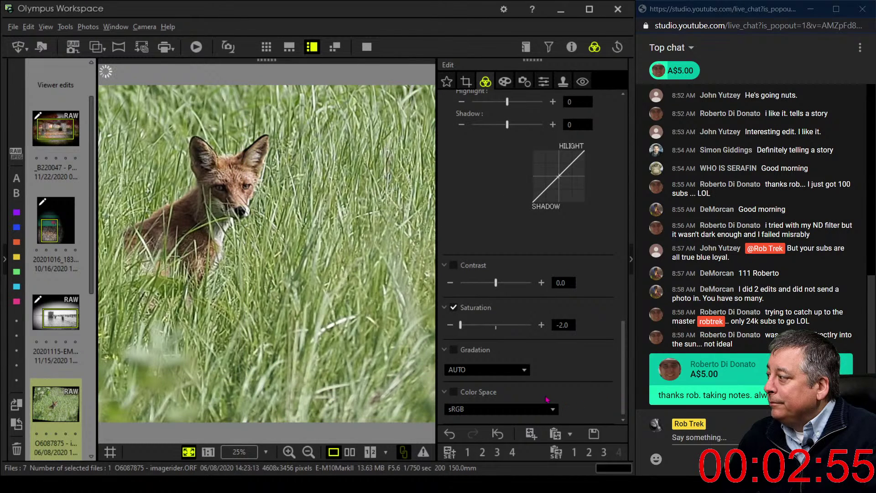
{"action": "left_click_drag", "start_coordinate": [462, 325], "coordinate": [533, 325]}
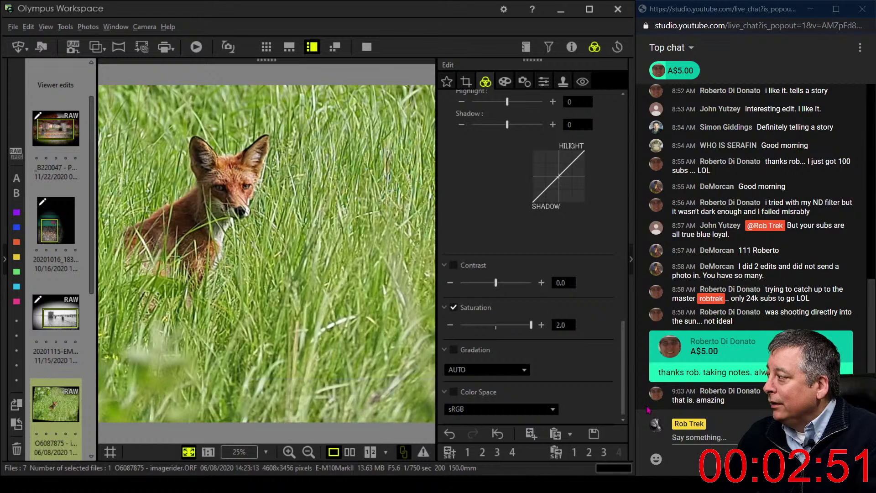
Check the fox photo's camera, lens and exposure properties, and close the details again
{"action": "left_click_drag", "start_coordinate": [623, 401], "coordinate": [624, 340]}
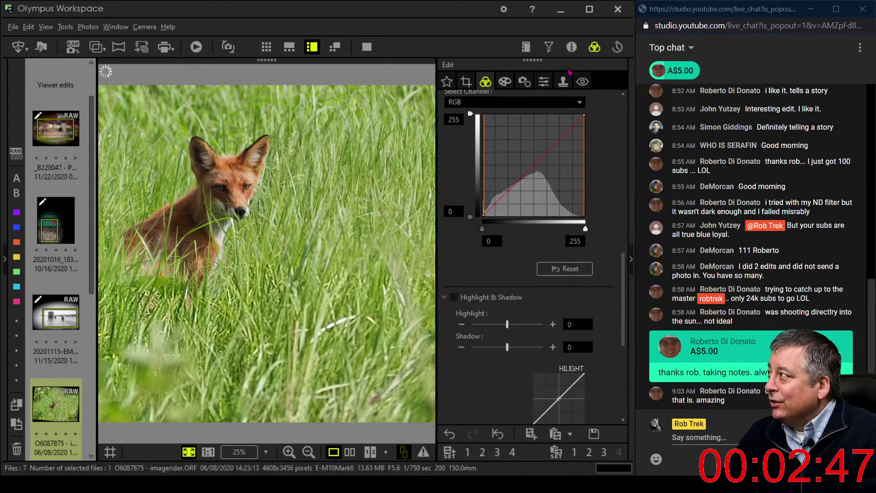
{"action": "left_click", "coordinate": [571, 47]}
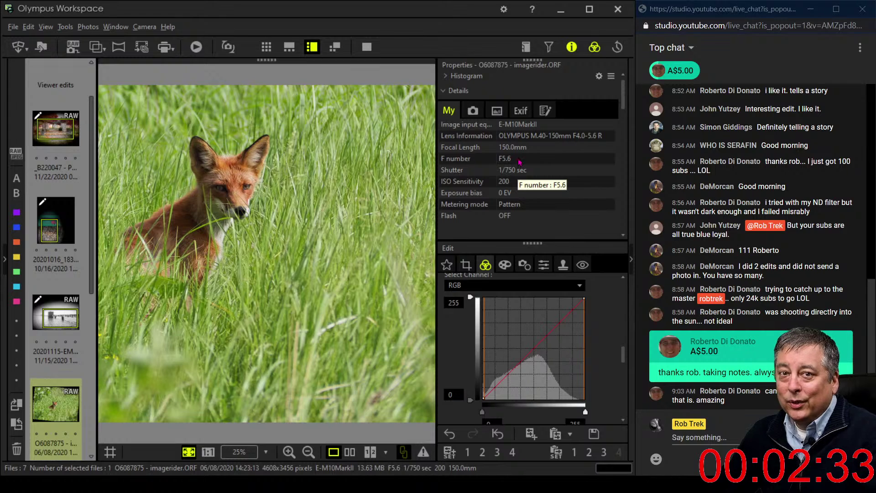
{"action": "left_click", "coordinate": [572, 47]}
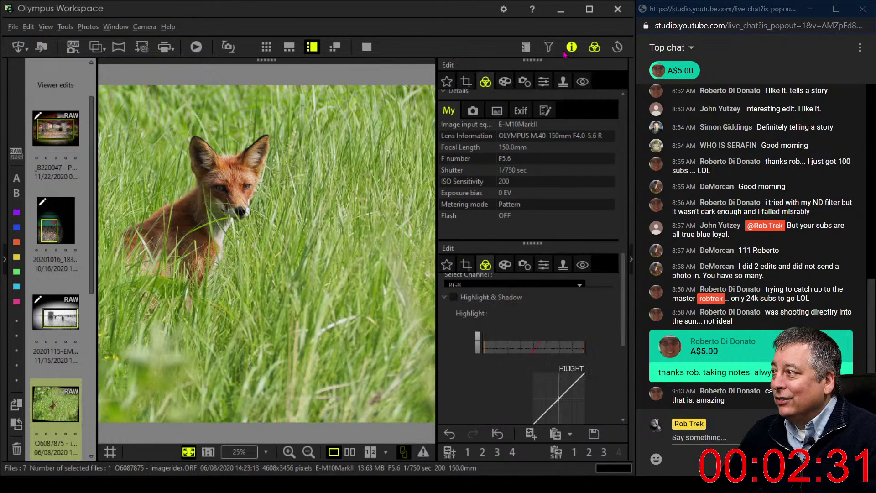
Darken the fox photo's corners by setting Adjust Vignetting to -12
{"action": "left_click", "coordinate": [511, 88]}
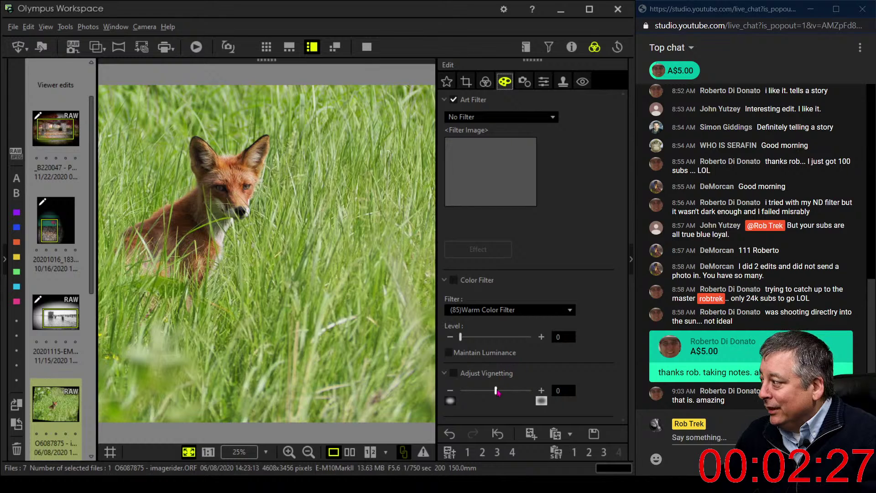
{"action": "left_click_drag", "start_coordinate": [495, 390], "coordinate": [484, 395]}
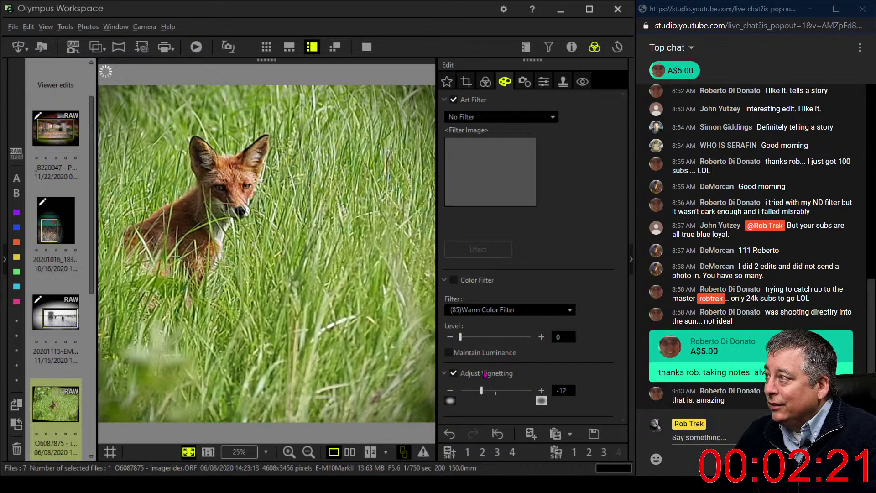
{"action": "left_click", "coordinate": [485, 82]}
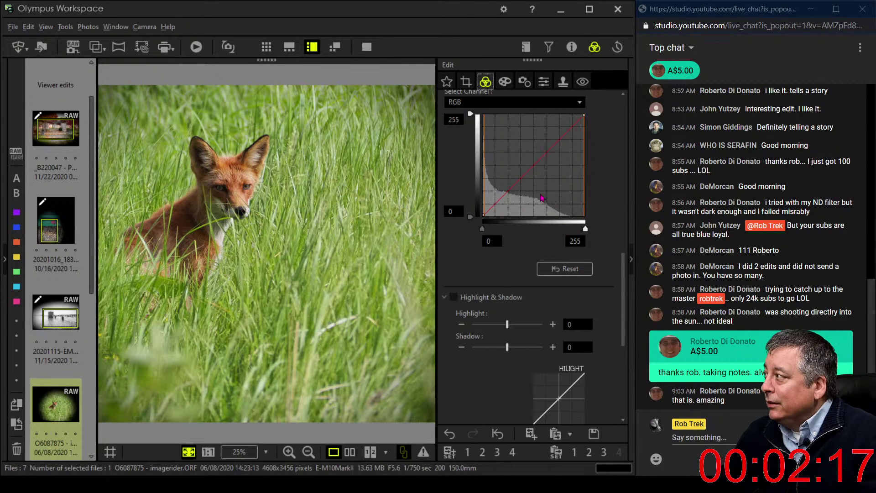
Retouch the fox's eyes at full size with the Clone Stamp Tool at size 16, blur 60 and opacity 59
{"action": "left_click", "coordinate": [224, 194]}
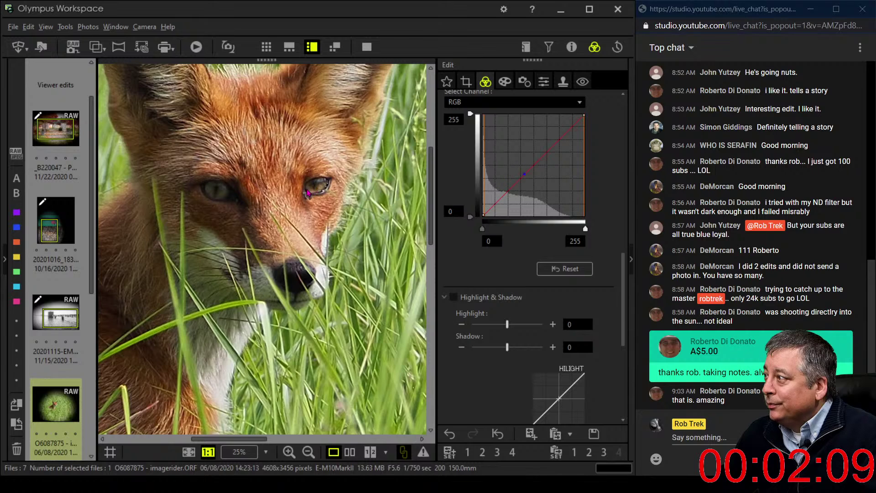
{"action": "left_click", "coordinate": [563, 81]}
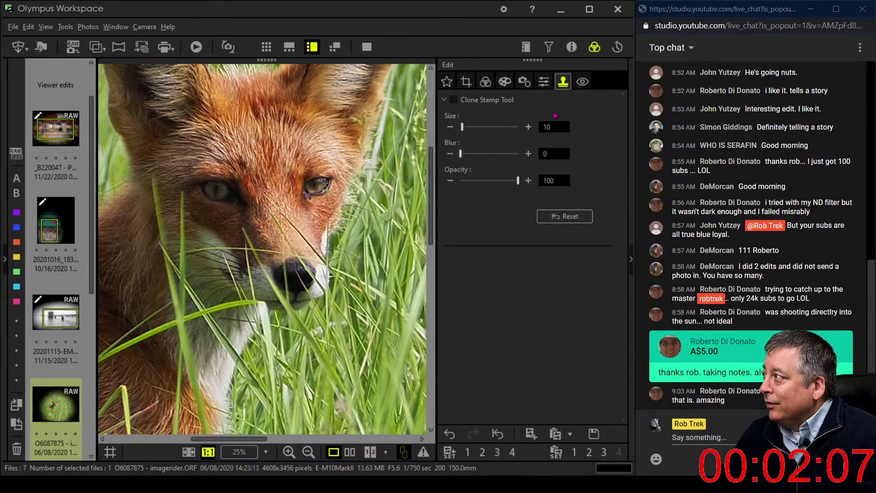
{"action": "left_click", "coordinate": [453, 99]}
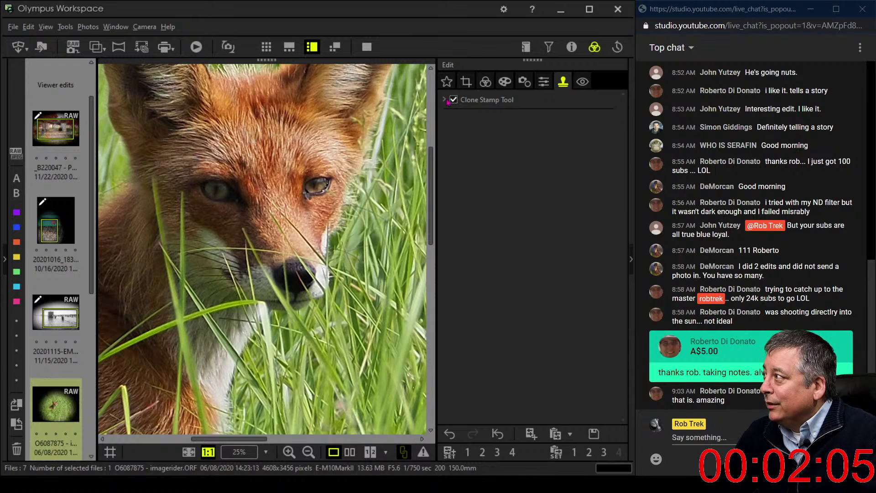
{"action": "mouse_move", "coordinate": [461, 124]}
{"action": "left_mouse_down"}
{"action": "mouse_move", "coordinate": [468, 154]}
{"action": "mouse_move", "coordinate": [495, 156]}
{"action": "left_mouse_up"}
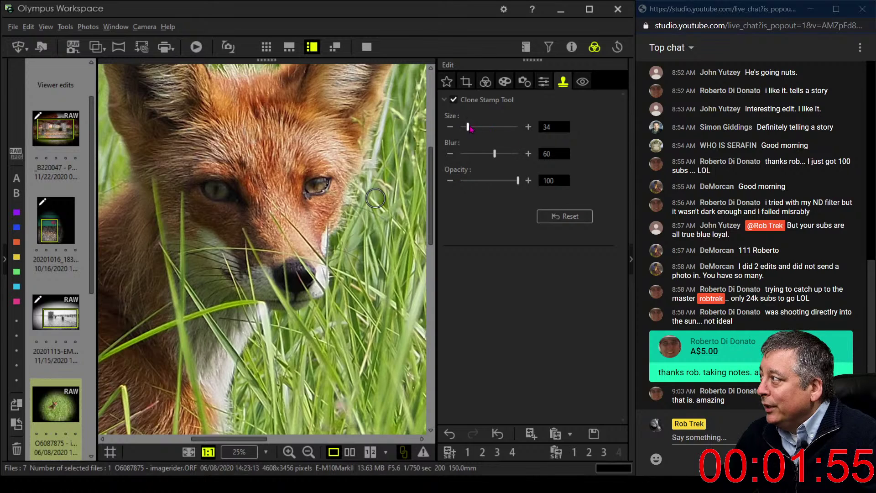
{"action": "left_click_drag", "start_coordinate": [468, 127], "coordinate": [461, 127]}
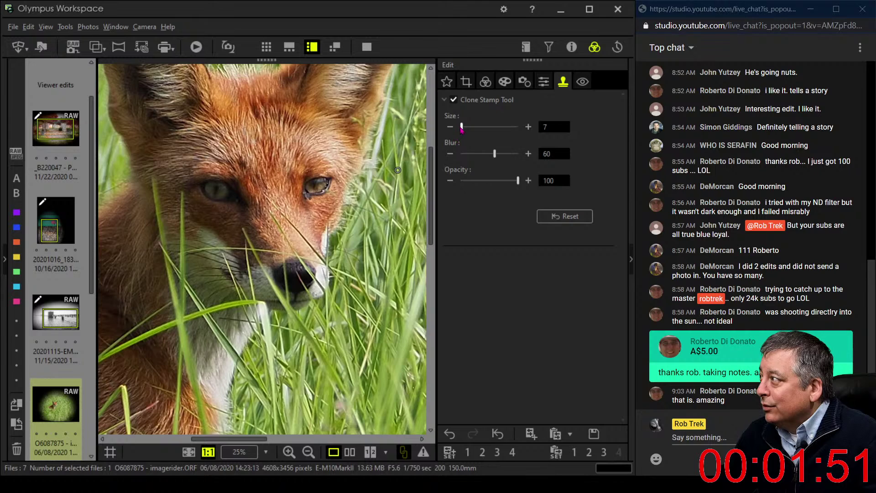
{"action": "left_click_drag", "start_coordinate": [461, 127], "coordinate": [464, 128]}
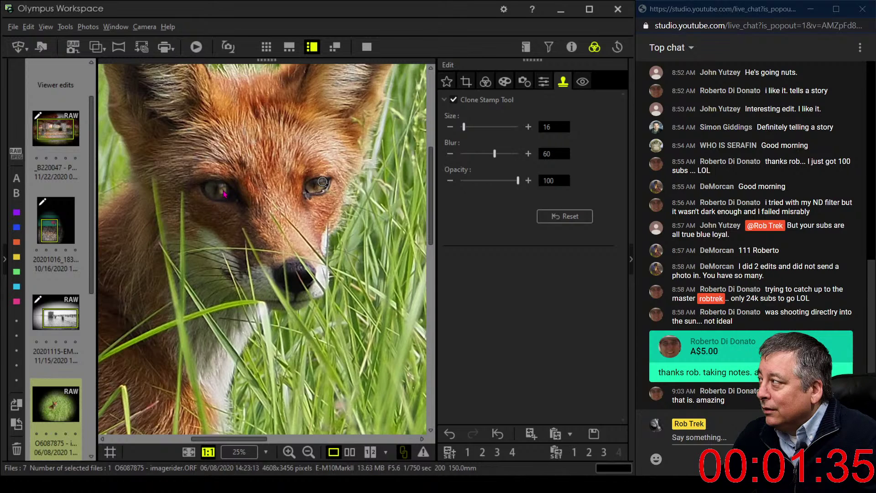
{"action": "left_click_drag", "start_coordinate": [518, 180], "coordinate": [493, 181]}
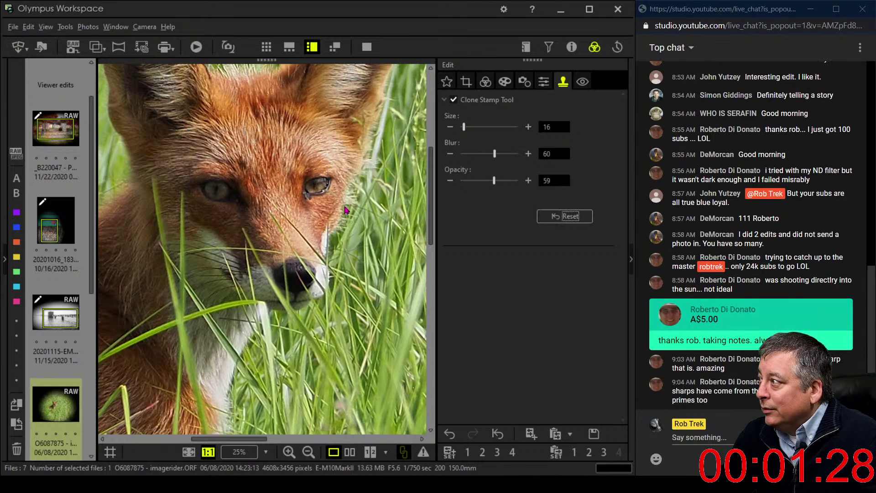
{"action": "left_click", "coordinate": [322, 182]}
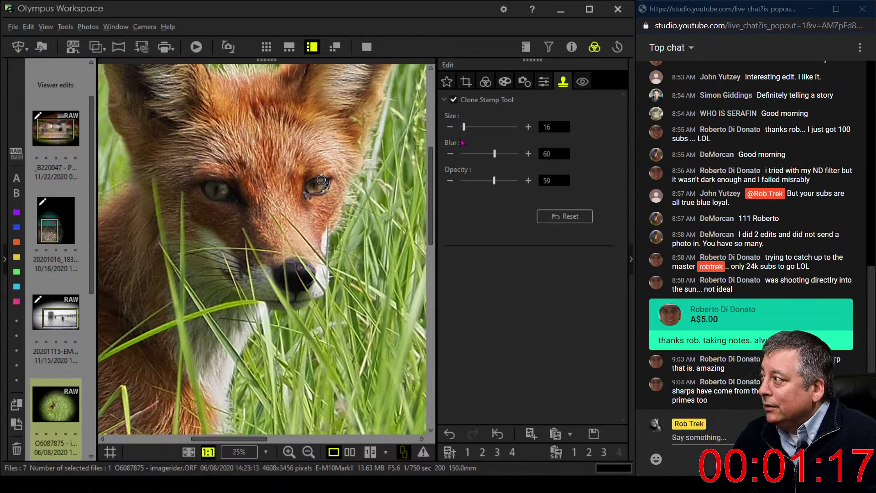
{"action": "left_click", "coordinate": [485, 82]}
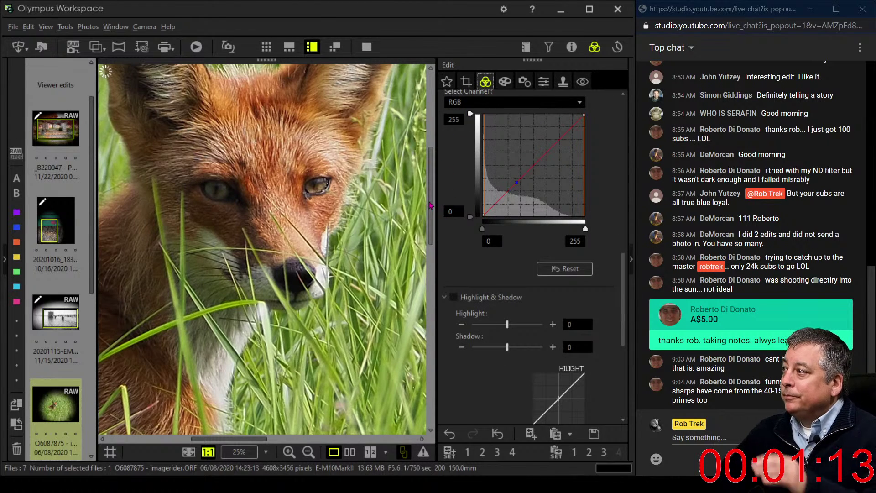
{"action": "left_click", "coordinate": [390, 243]}
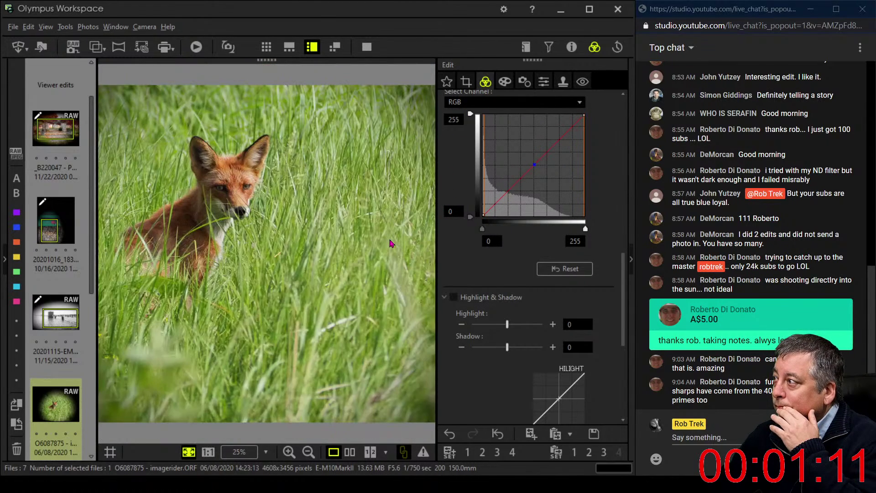
Lower the Clone Stamp opacity to 40 for a softer retouch of the fox's eyes
{"action": "left_click", "coordinate": [229, 193]}
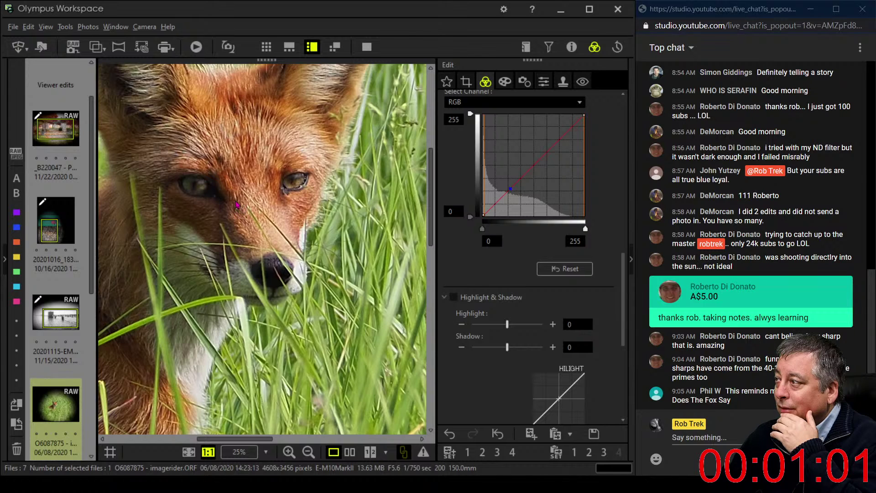
{"action": "left_click", "coordinate": [563, 81]}
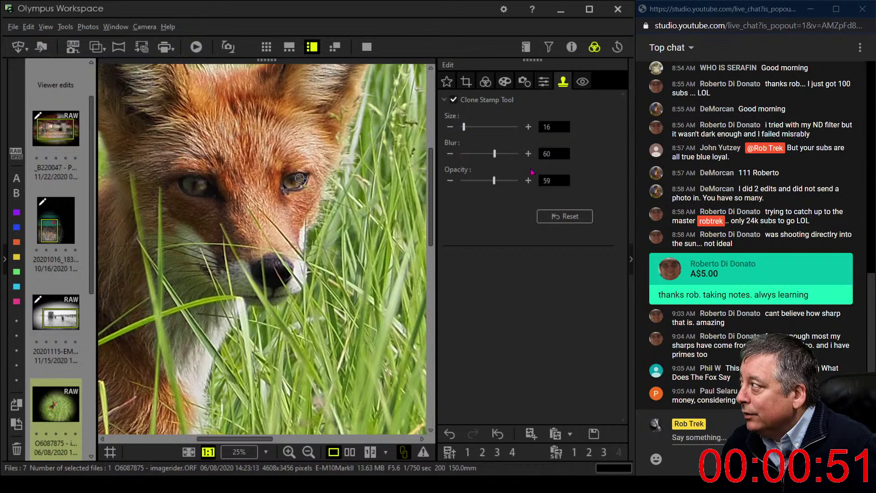
{"action": "left_click_drag", "start_coordinate": [497, 182], "coordinate": [483, 182]}
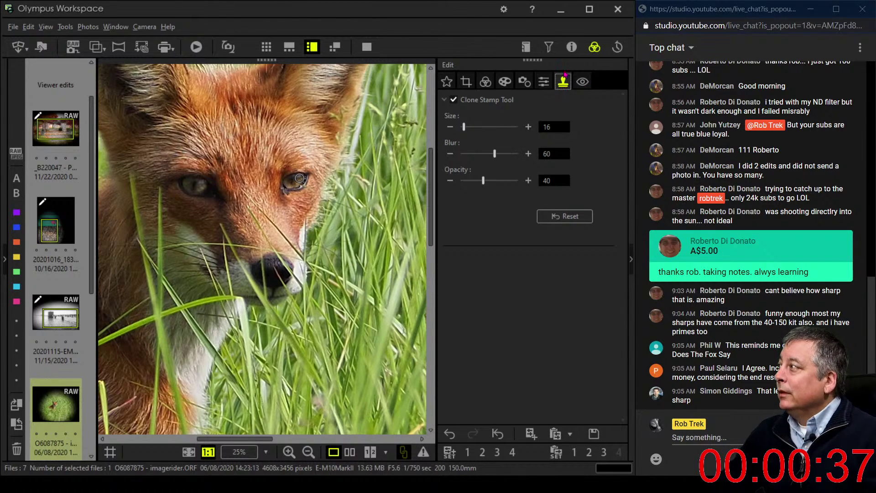
Shape the fox photo's RGB tone curve, pulling the darkest tones down and anchoring the midtones near the diagonal
{"action": "left_click", "coordinate": [485, 82]}
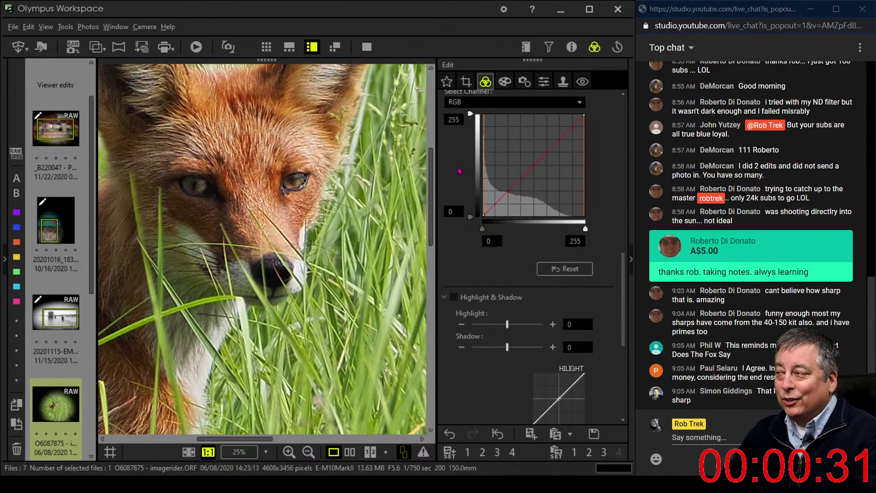
{"action": "left_click", "coordinate": [306, 185]}
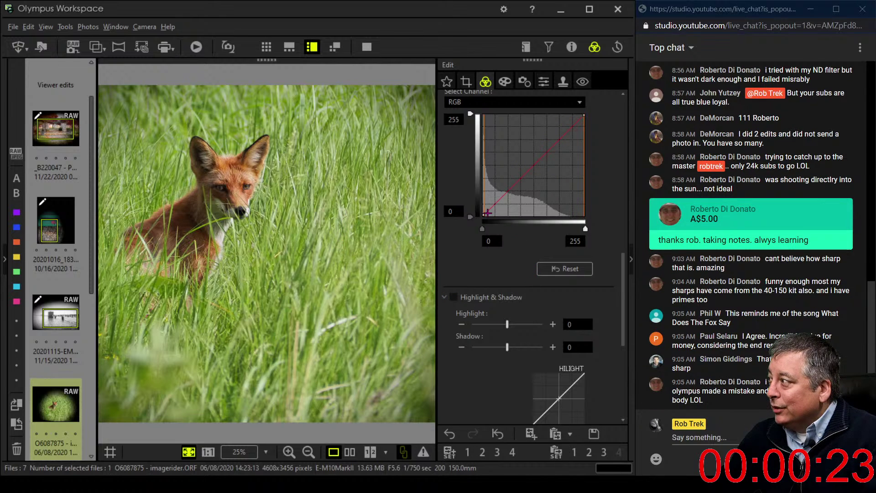
{"action": "left_click_drag", "start_coordinate": [489, 209], "coordinate": [494, 206]}
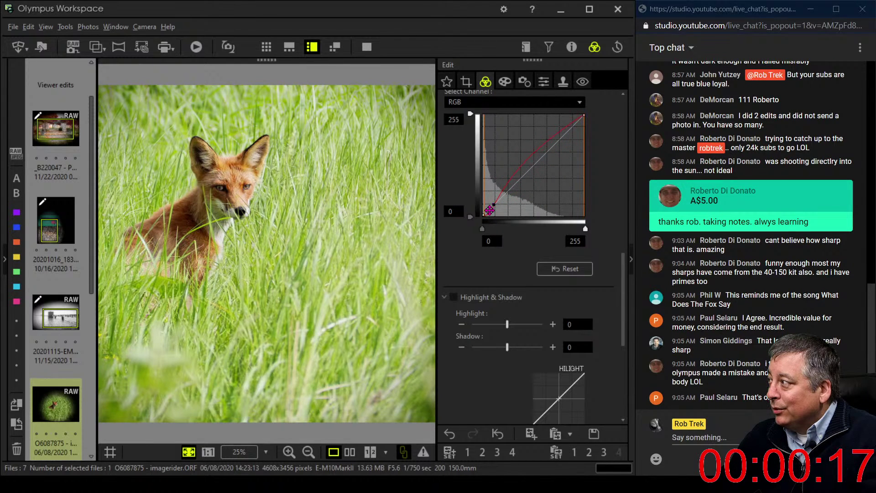
{"action": "left_click_drag", "start_coordinate": [522, 157], "coordinate": [532, 166]}
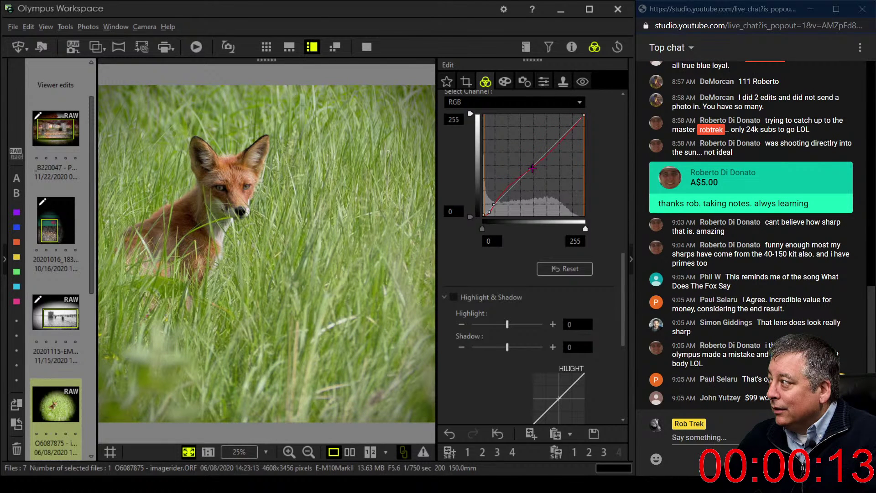
{"action": "left_click", "coordinate": [507, 192]}
{"action": "left_click_drag", "start_coordinate": [492, 210], "coordinate": [498, 210]}
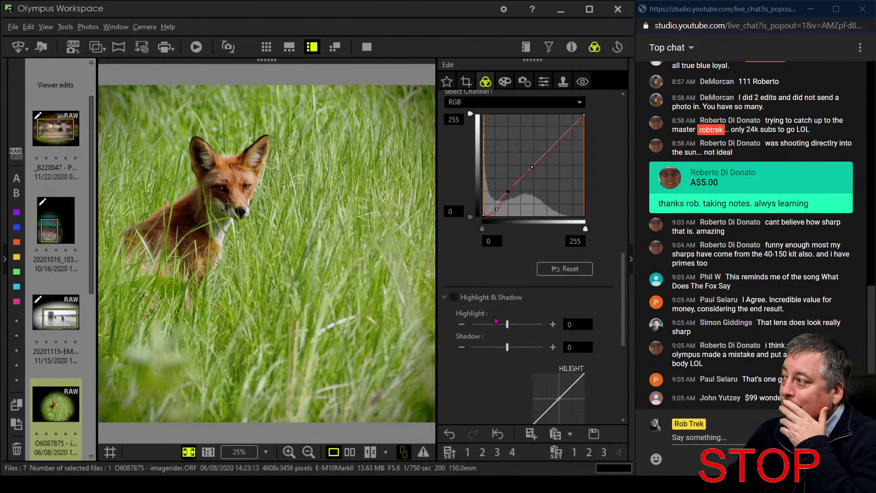
Compare the original and edited fox photo side by side in full screen, and view the edited version alone in full screen
{"action": "left_click", "coordinate": [349, 452]}
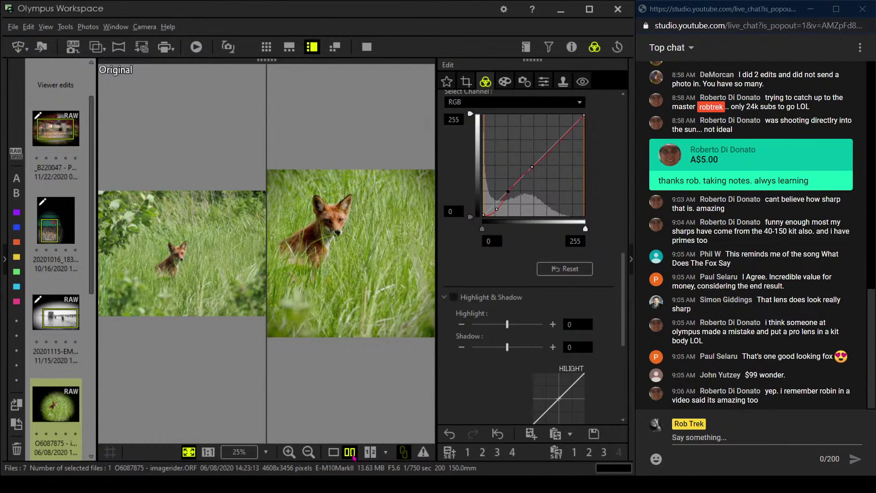
{"action": "left_click", "coordinate": [367, 46]}
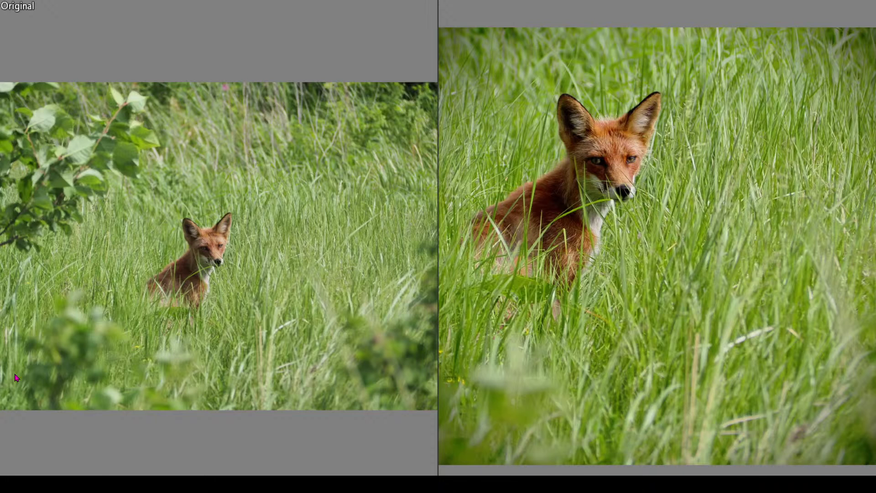
{"action": "key", "text": "Escape"}
{"action": "left_click", "coordinate": [333, 451]}
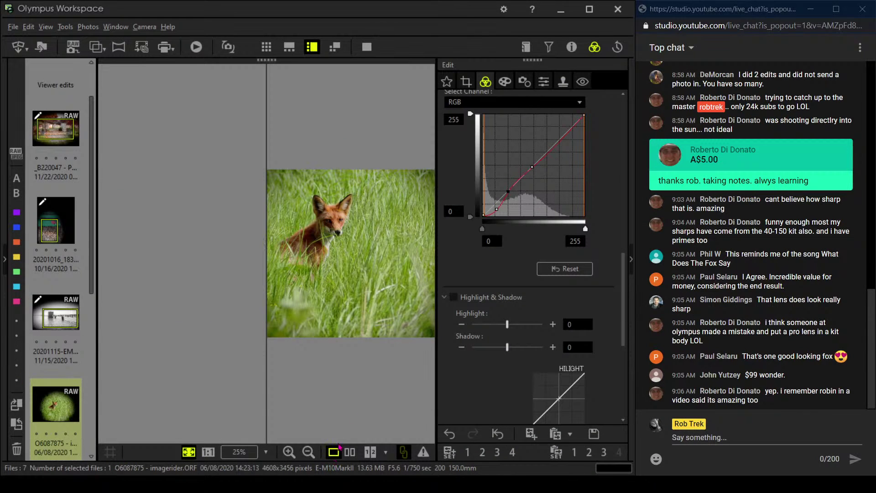
{"action": "double_click", "coordinate": [212, 249]}
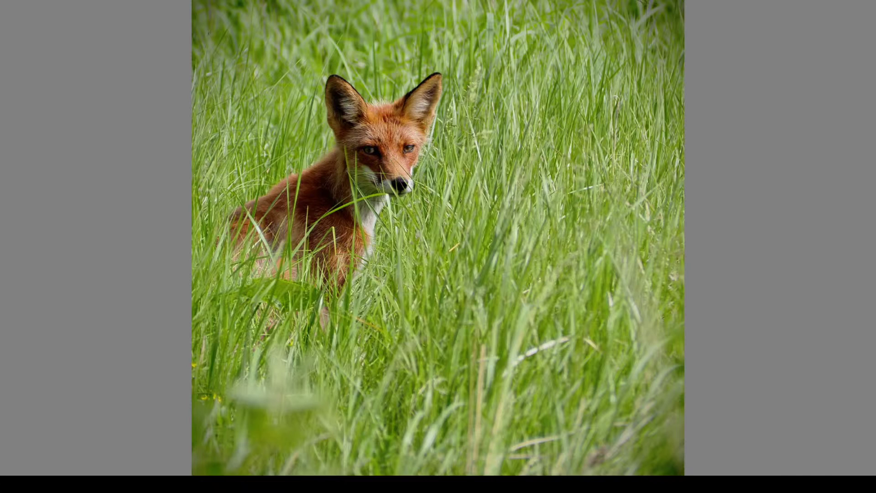
Leave the full-screen view of the fox and open the misty lake photo P4044856
{"action": "key", "text": "Escape"}
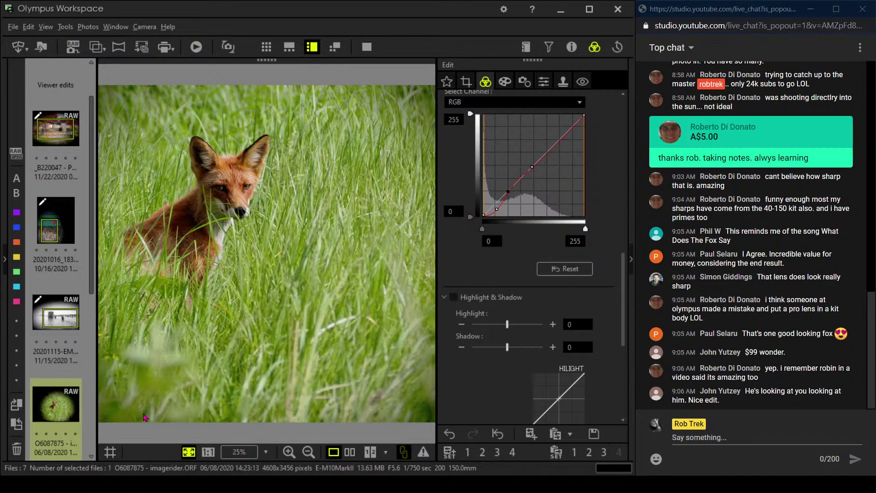
{"action": "scroll", "coordinate": [65, 379], "scroll_direction": "down", "scroll_amount": 2}
{"action": "left_click", "coordinate": [65, 375]}
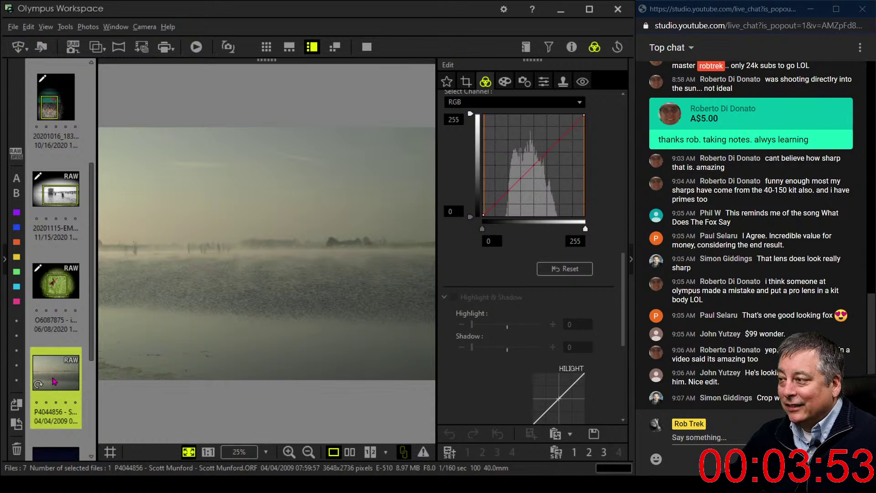
{"action": "scroll", "coordinate": [54, 381], "scroll_direction": "down", "scroll_amount": 3}
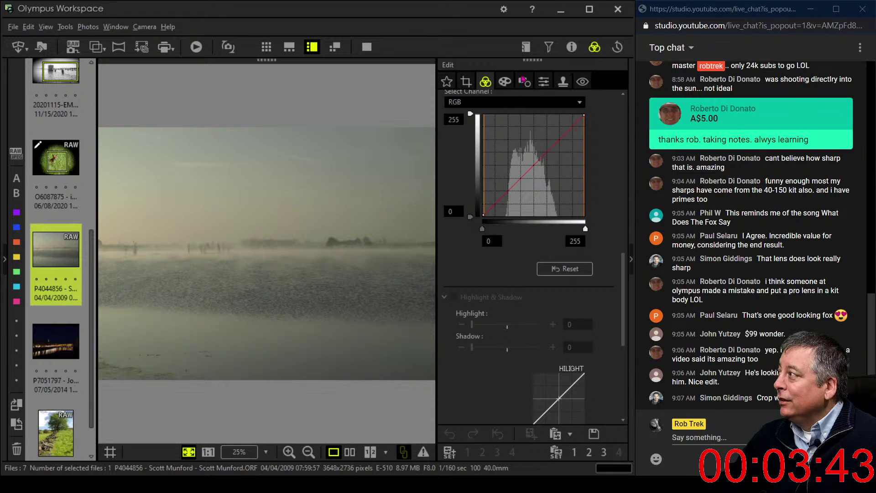
Check the misty lake photo's shooting properties and examine the unedited image in full screen
{"action": "left_click", "coordinate": [571, 47]}
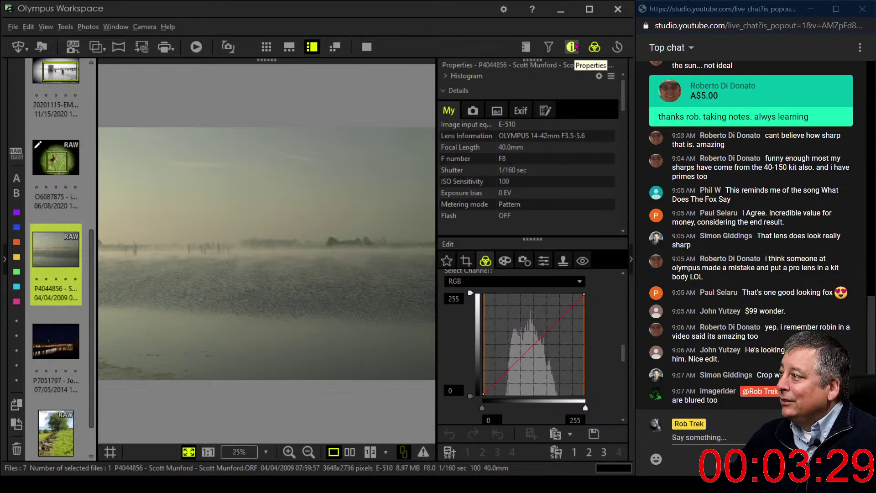
{"action": "left_click", "coordinate": [572, 46]}
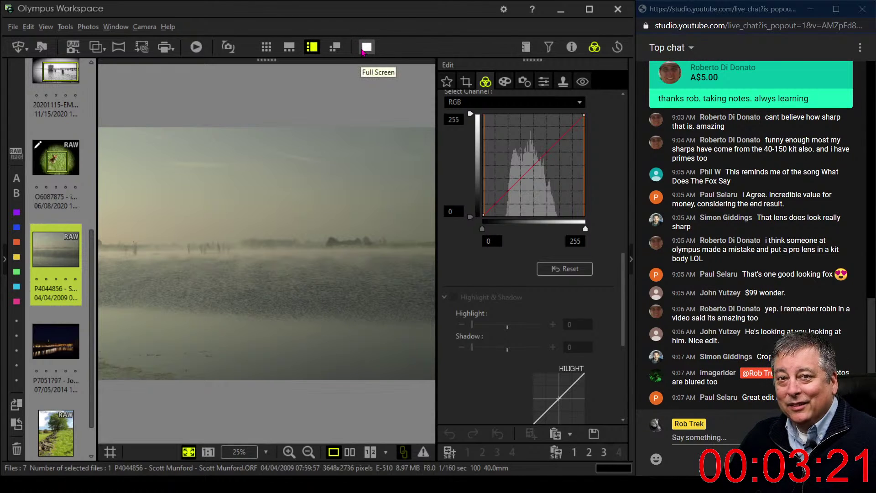
{"action": "left_click", "coordinate": [367, 47]}
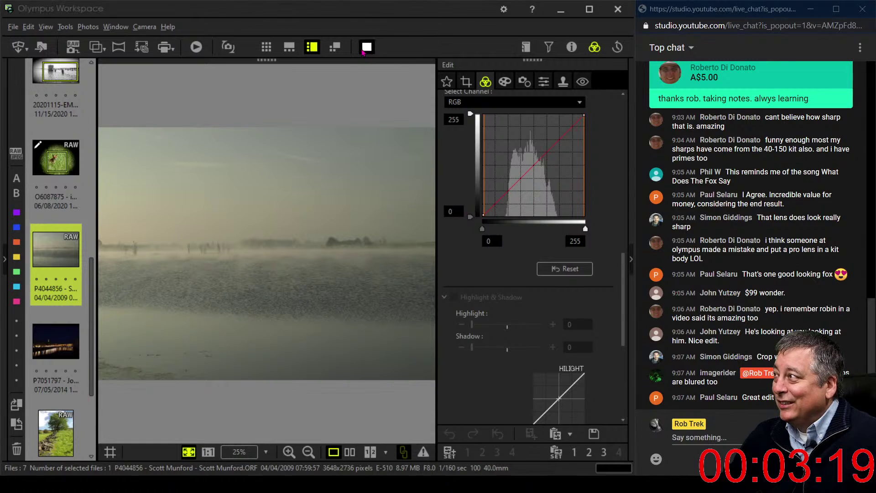
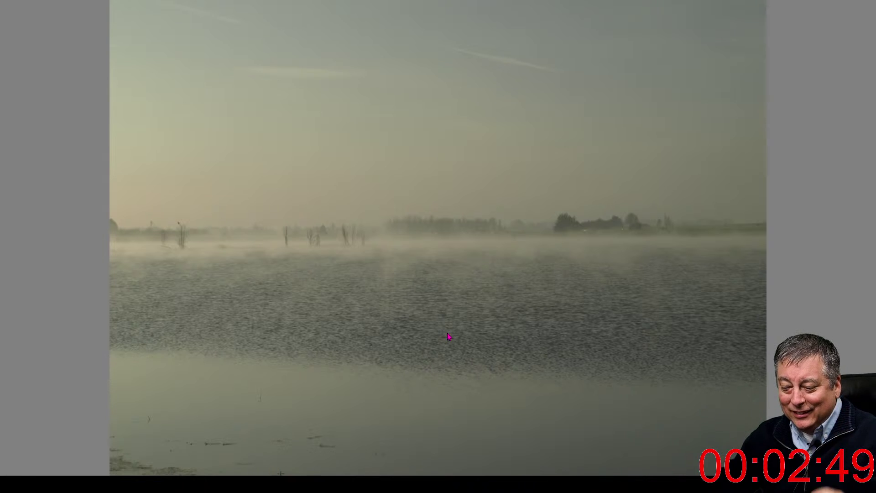
{"action": "key", "text": "Escape"}
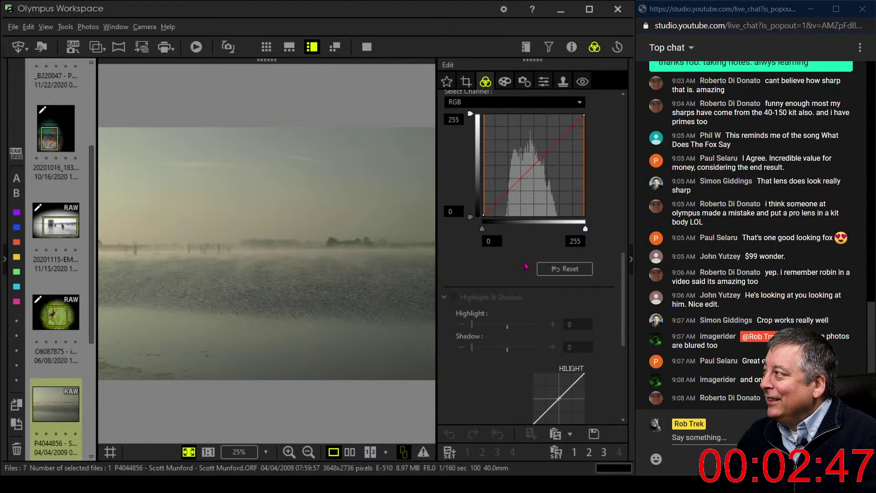
{"action": "left_click", "coordinate": [573, 46]}
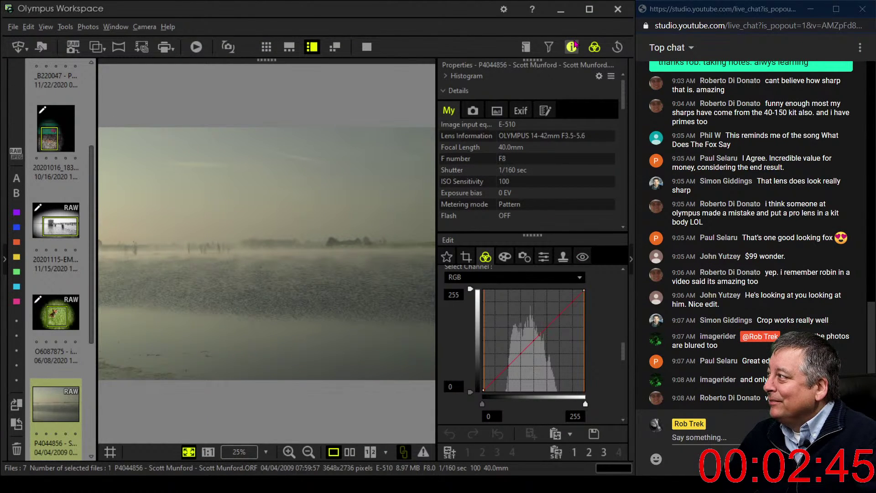
{"action": "left_click", "coordinate": [573, 45]}
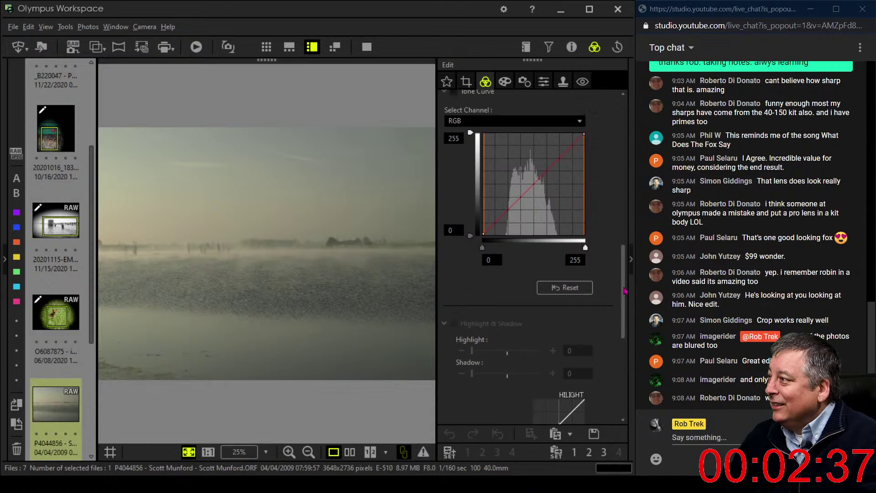
Review the lake photo's white balance and picture mode options and enable Art Filter without choosing a filter
{"action": "left_click_drag", "start_coordinate": [623, 299], "coordinate": [653, 150]}
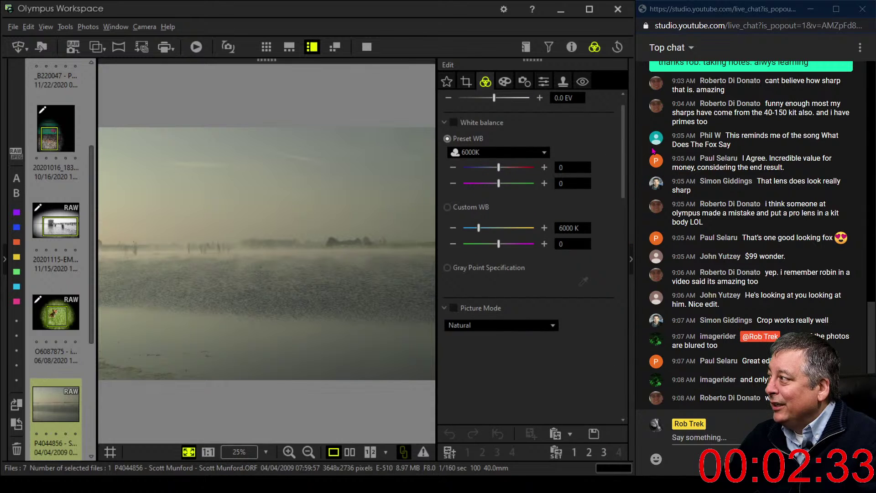
{"action": "scroll", "coordinate": [593, 245], "scroll_direction": "down", "scroll_amount": 1}
{"action": "left_click", "coordinate": [532, 313]}
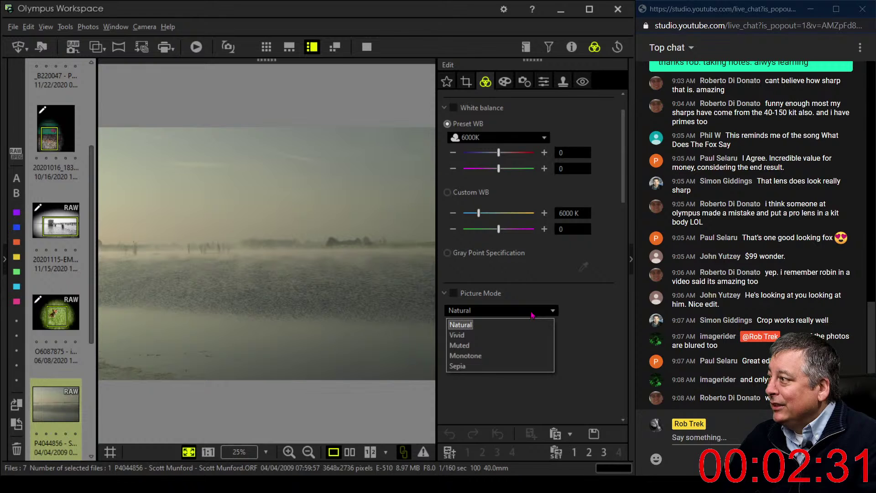
{"action": "left_click", "coordinate": [531, 314]}
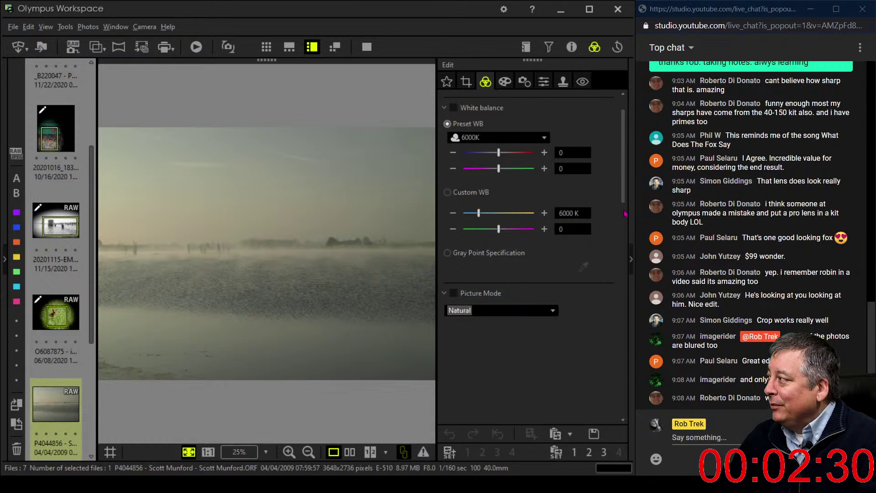
{"action": "left_click", "coordinate": [507, 82]}
{"action": "left_click", "coordinate": [453, 99]}
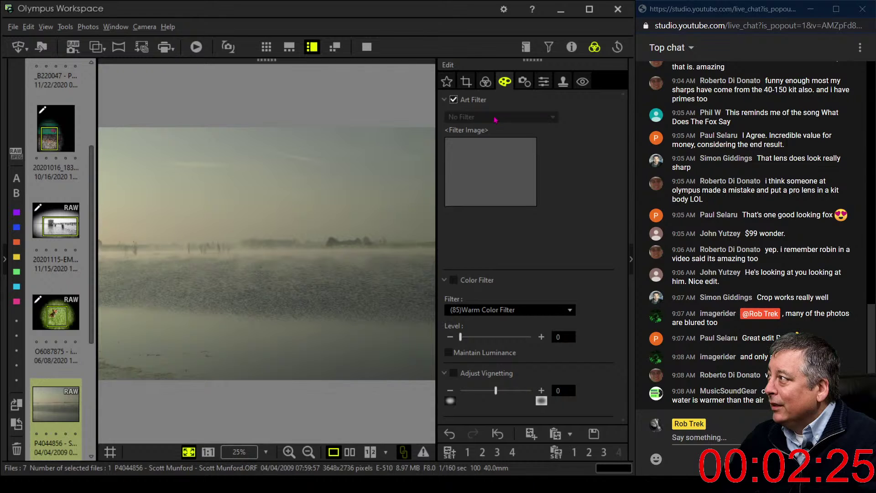
{"action": "left_click", "coordinate": [486, 82]}
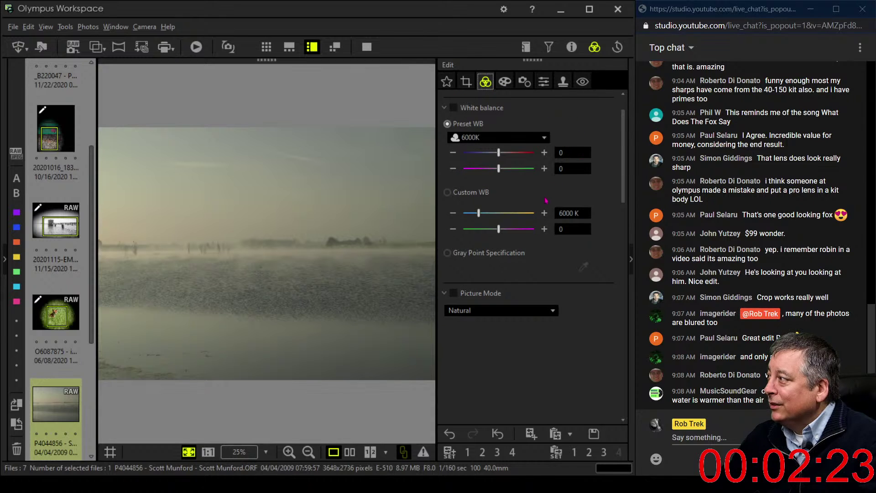
Set the lake photo's picture mode to Monotone and its Dehaze to 100
{"action": "left_click", "coordinate": [530, 311]}
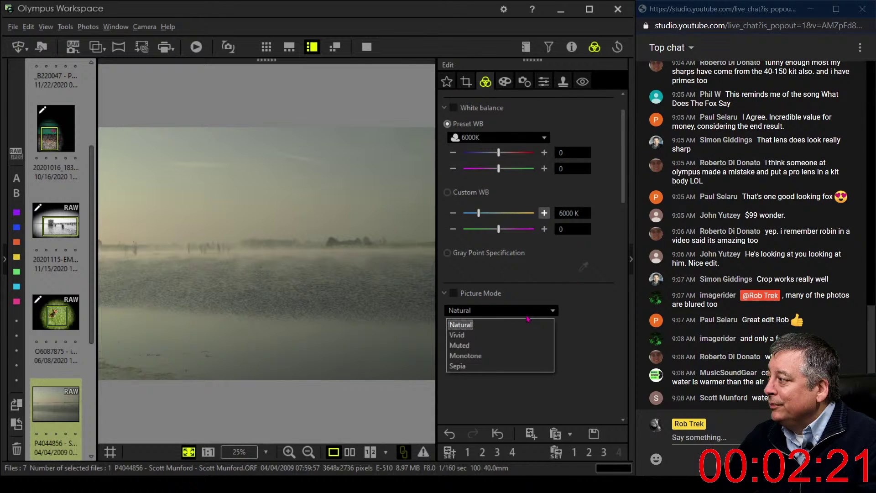
{"action": "left_click", "coordinate": [517, 355]}
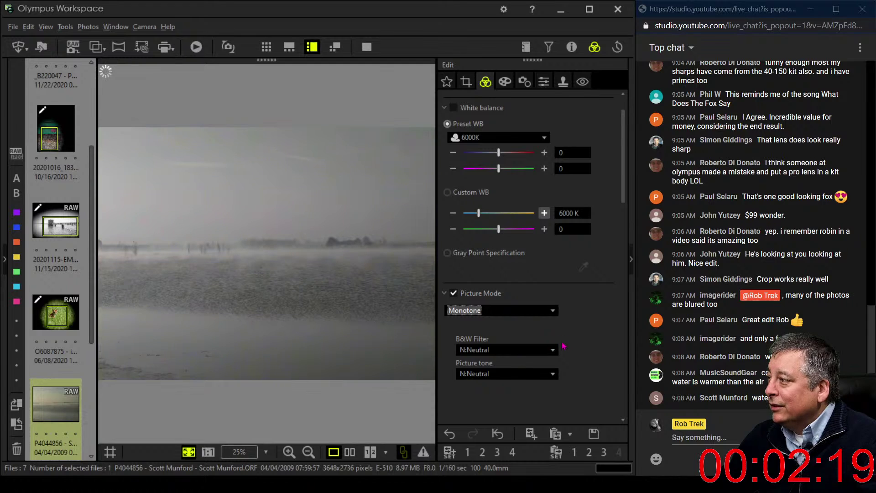
{"action": "scroll", "coordinate": [529, 251], "scroll_direction": "down", "scroll_amount": 5}
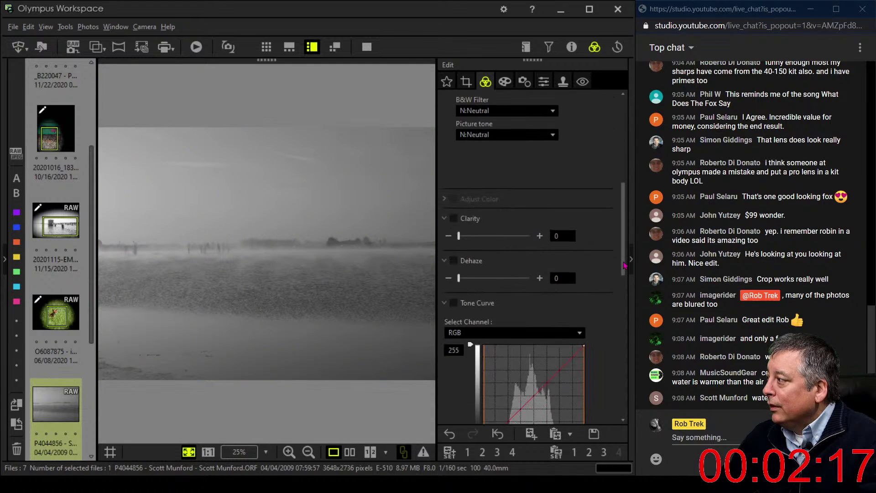
{"action": "left_click_drag", "start_coordinate": [459, 282], "coordinate": [529, 282]}
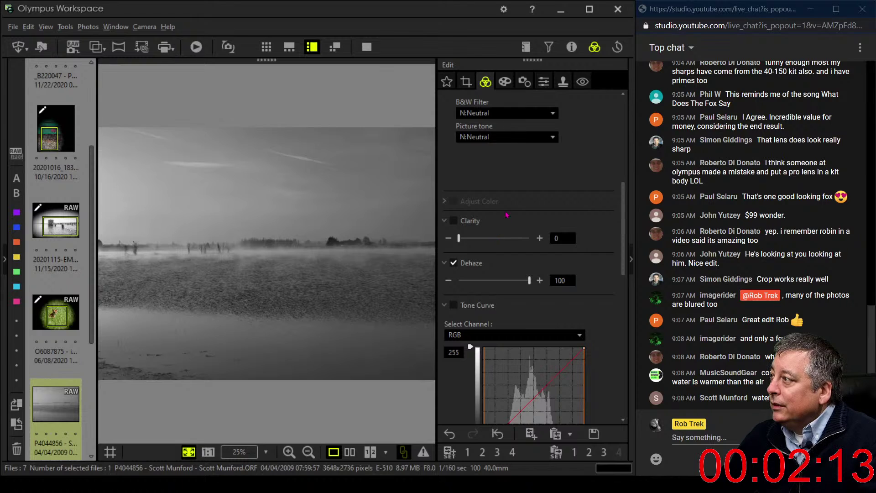
Try a 16:9 crop of the lake photo, shrunk and aligned to the image's left edge with less sky
{"action": "left_click", "coordinate": [466, 83]}
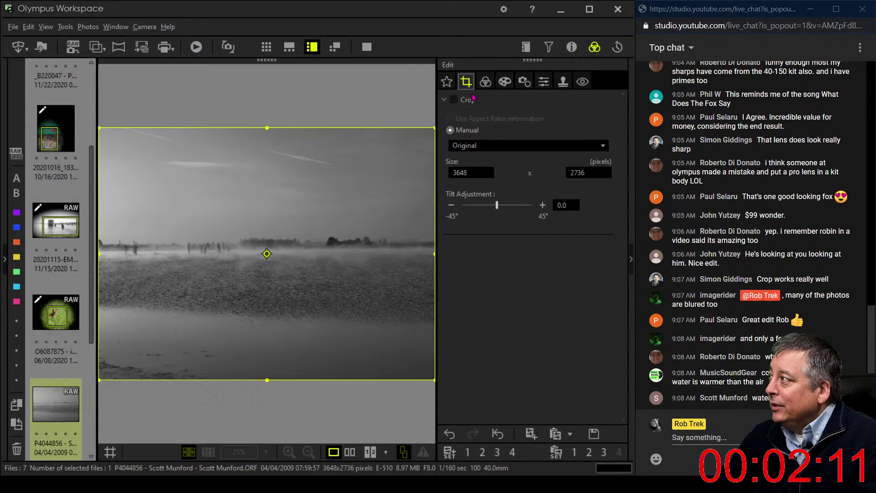
{"action": "left_click", "coordinate": [497, 142]}
{"action": "left_click", "coordinate": [491, 191]}
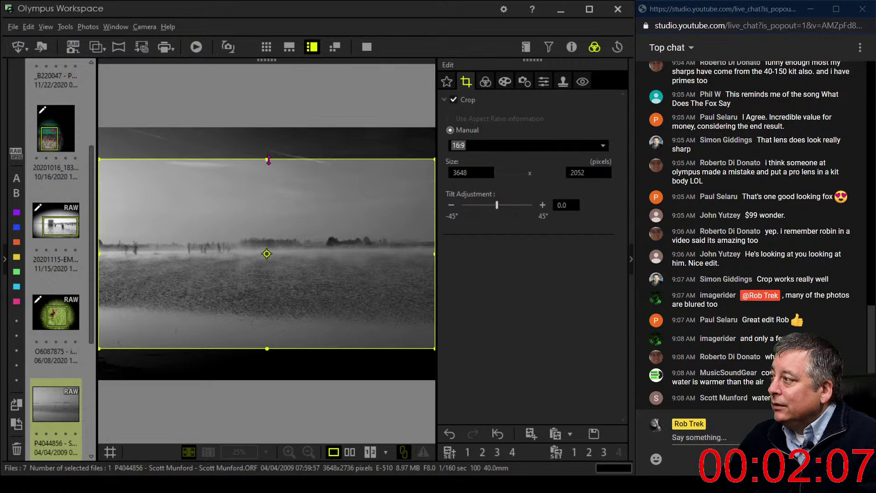
{"action": "left_click_drag", "start_coordinate": [267, 160], "coordinate": [256, 183]}
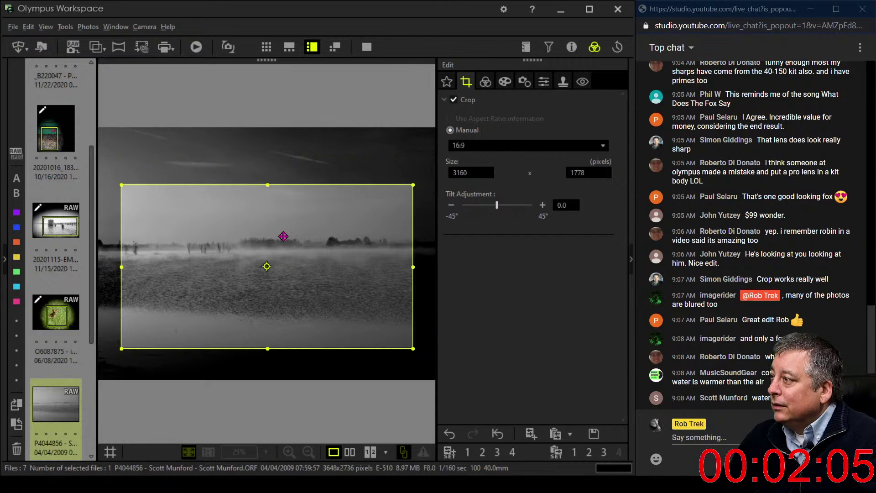
{"action": "left_click_drag", "start_coordinate": [280, 239], "coordinate": [253, 235]}
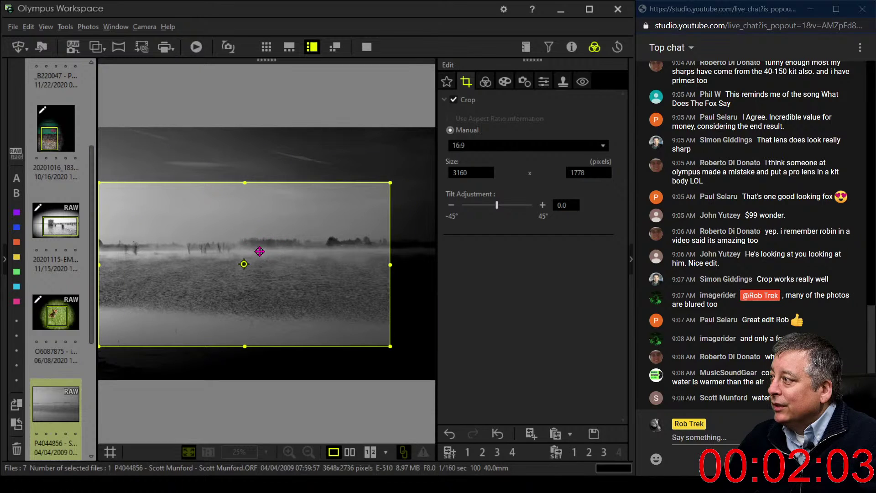
{"action": "left_click_drag", "start_coordinate": [246, 184], "coordinate": [222, 229]}
{"action": "left_click", "coordinate": [485, 83]}
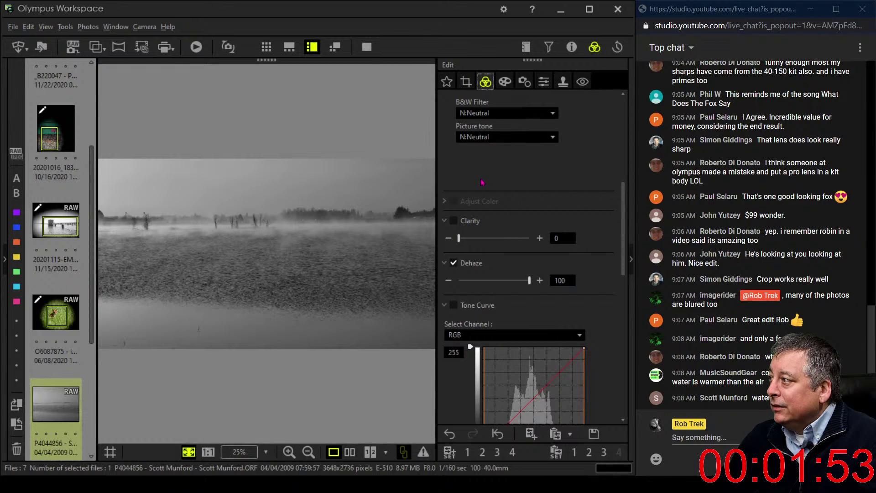
Crop the lake photo with the custom 16:7 ratio to about 3395 x 1486 pixels, trimming some sky
{"action": "left_click", "coordinate": [472, 85]}
{"action": "left_click", "coordinate": [495, 145]}
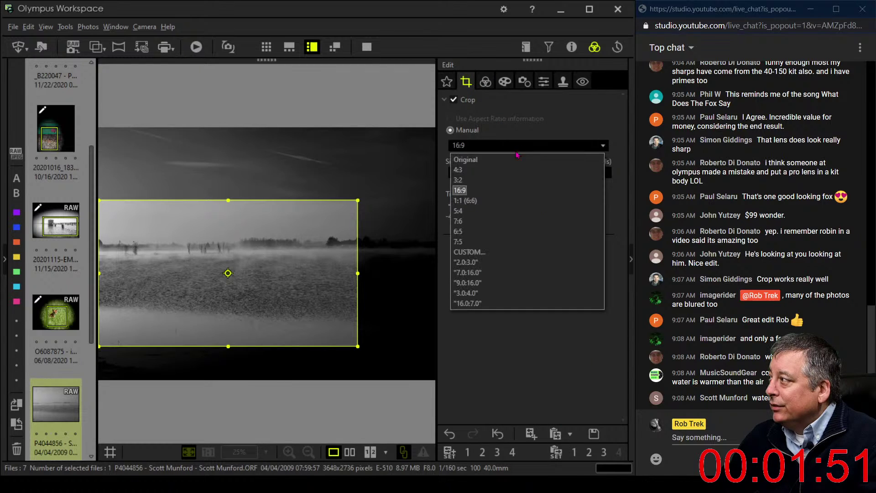
{"action": "left_click", "coordinate": [497, 304]}
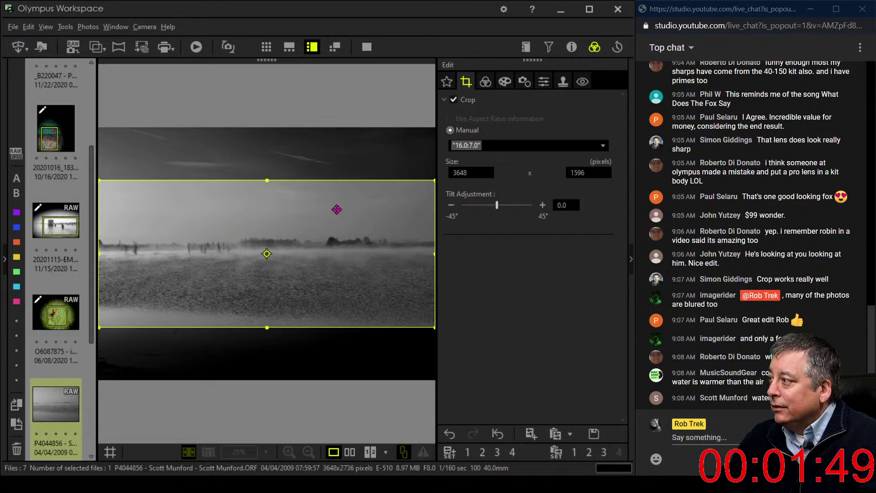
{"action": "left_click_drag", "start_coordinate": [267, 179], "coordinate": [268, 190]}
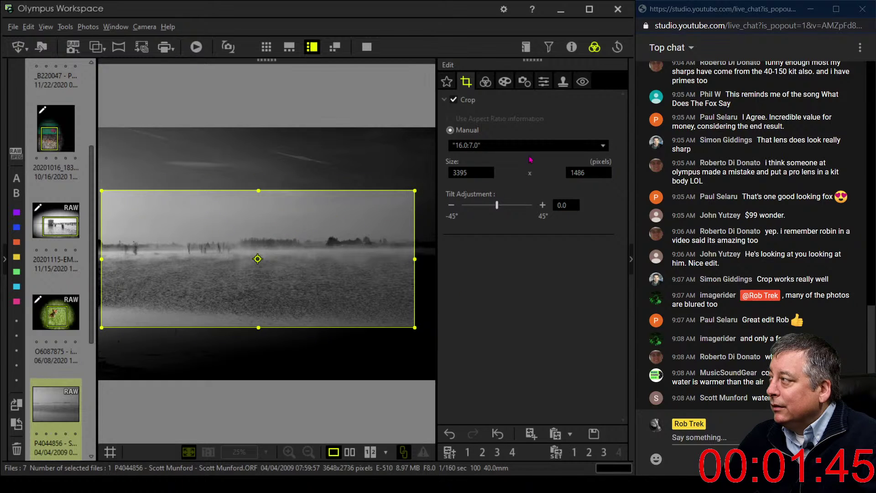
{"action": "left_click", "coordinate": [486, 82]}
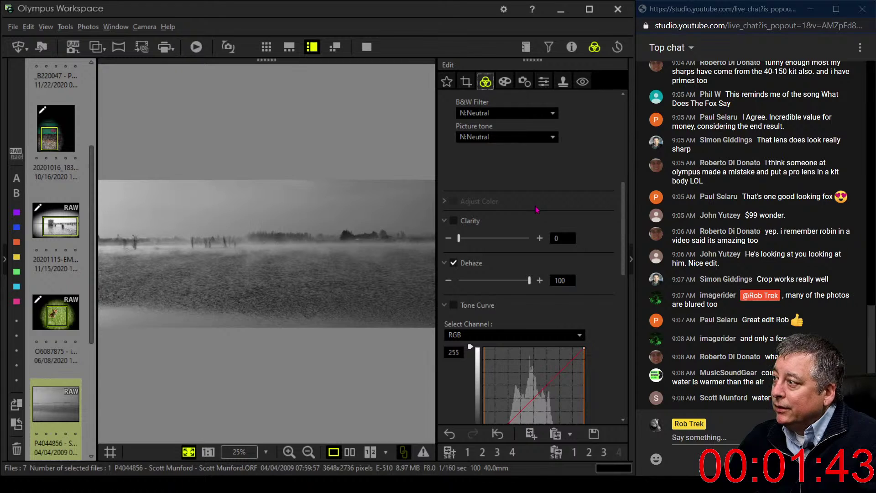
Set the lake photo's RGB tone curve input range to 42–201 and its Clarity to 8
{"action": "scroll", "coordinate": [529, 274], "scroll_direction": "down", "scroll_amount": 3}
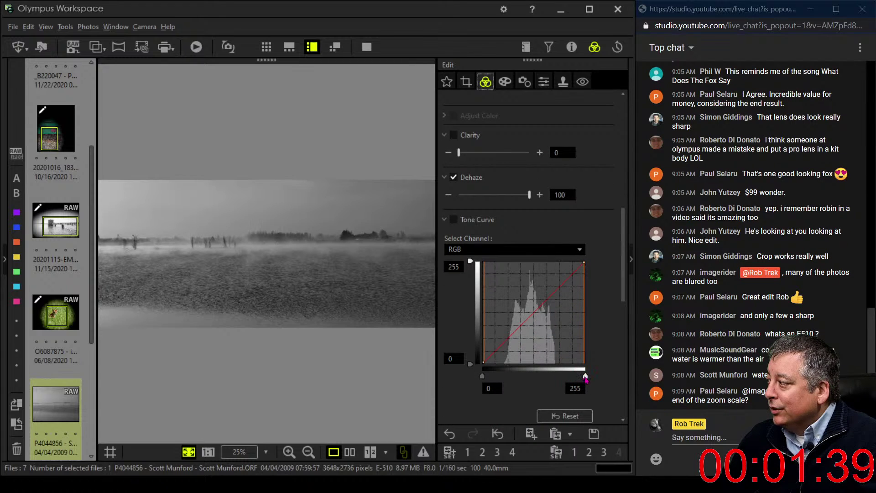
{"action": "left_click_drag", "start_coordinate": [586, 377], "coordinate": [563, 376]}
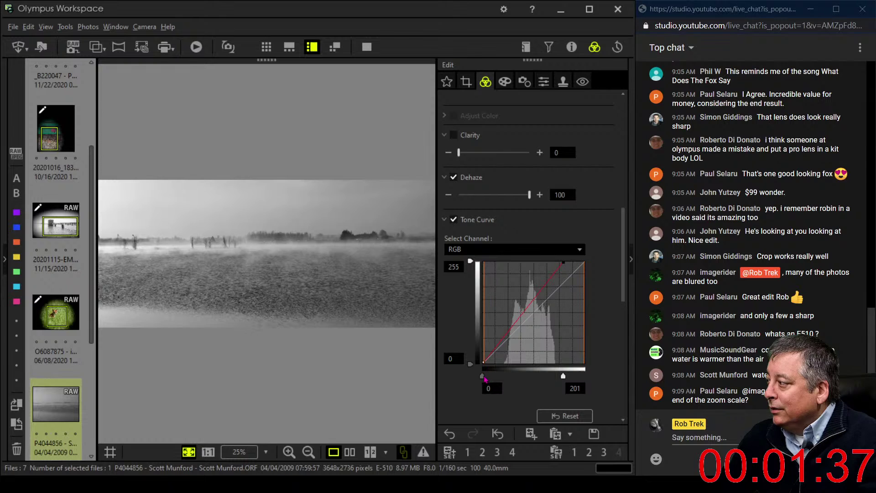
{"action": "left_click_drag", "start_coordinate": [485, 378], "coordinate": [500, 379]}
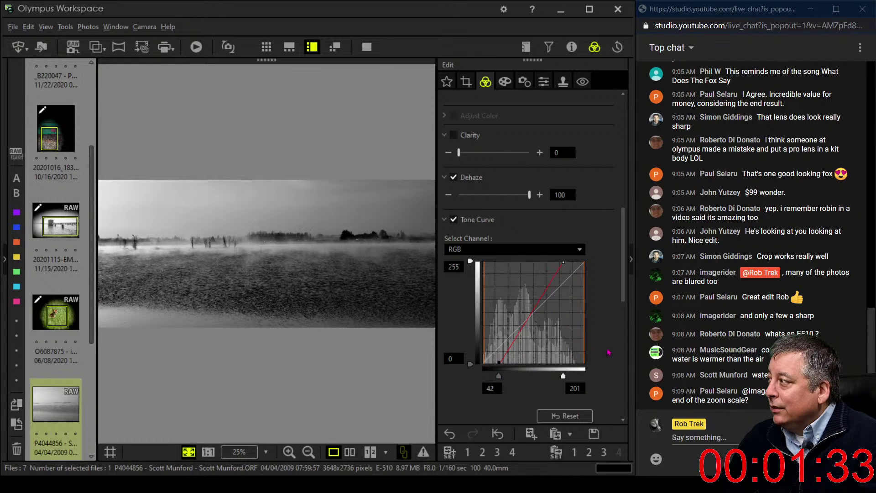
{"action": "left_click", "coordinate": [464, 154]}
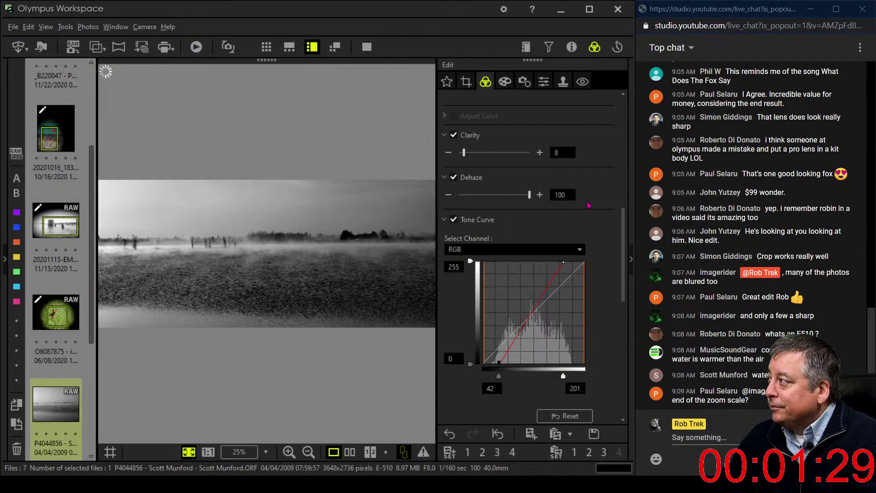
{"action": "scroll", "coordinate": [622, 245], "scroll_direction": "down", "scroll_amount": 1}
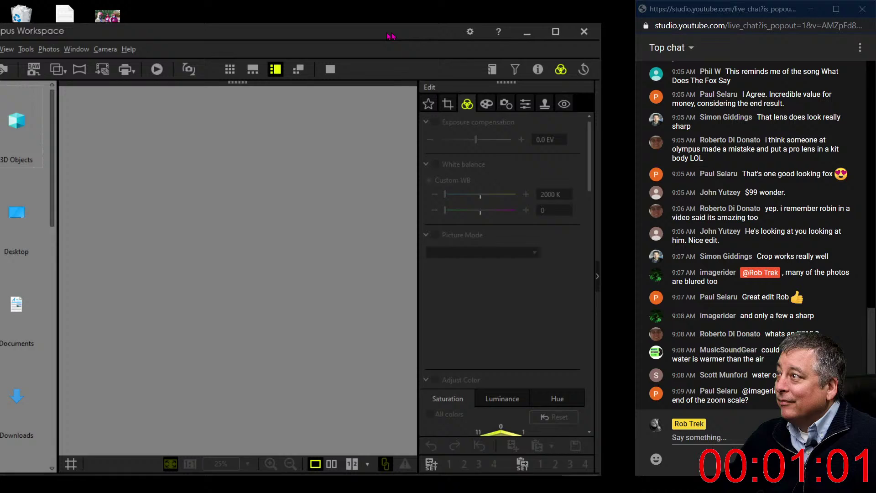
Bring the workspace window fully into view and open the "4 Live Photo" folder inside Pictures on the 20200107 drive
{"action": "left_click_drag", "start_coordinate": [388, 36], "coordinate": [0, 18]}
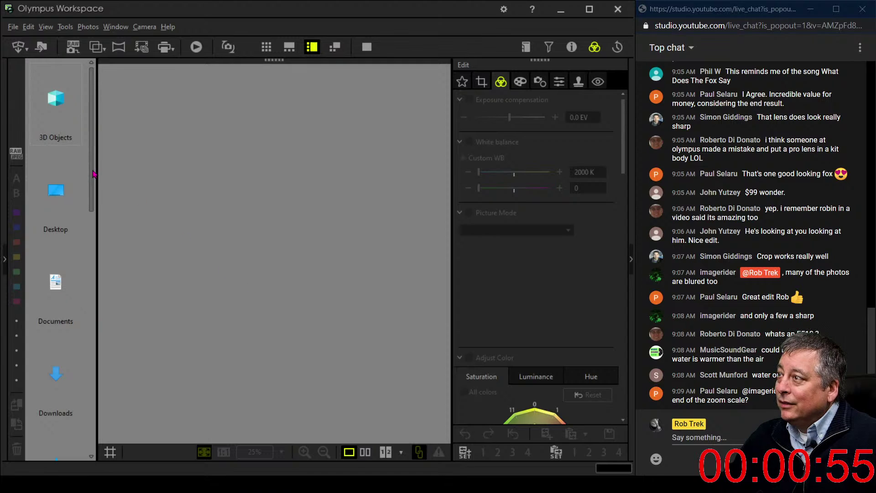
{"action": "scroll", "coordinate": [46, 311], "scroll_direction": "down", "scroll_amount": 7}
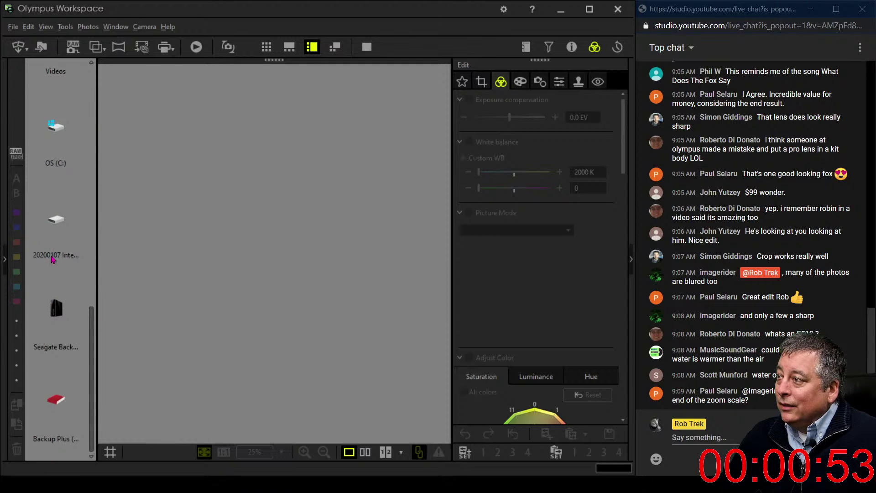
{"action": "double_click", "coordinate": [53, 257]}
{"action": "scroll", "coordinate": [61, 292], "scroll_direction": "down", "scroll_amount": 3}
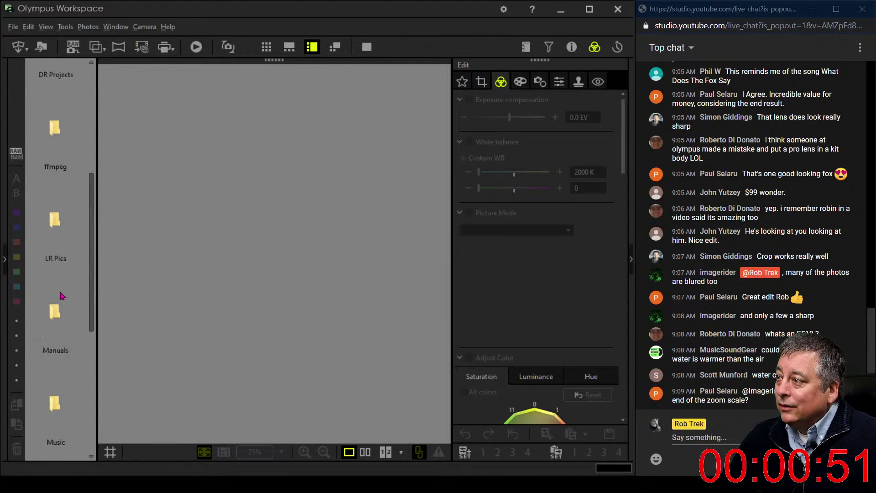
{"action": "scroll", "coordinate": [57, 301], "scroll_direction": "down", "scroll_amount": 2}
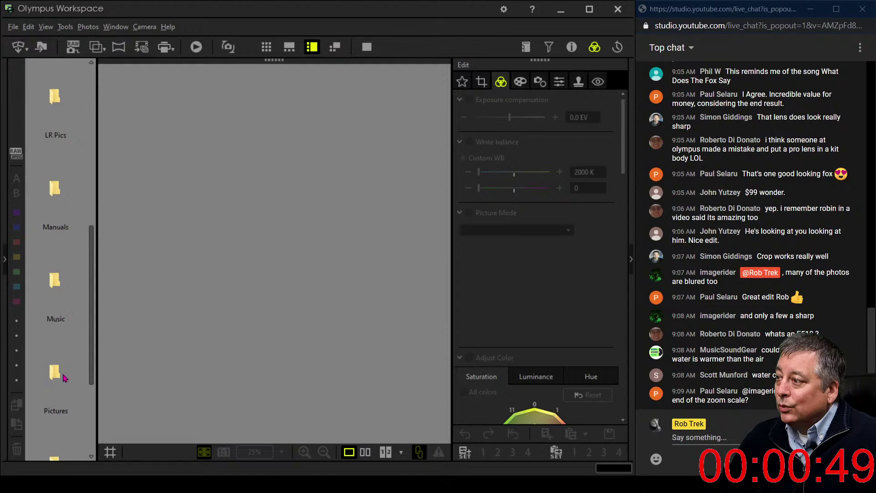
{"action": "double_click", "coordinate": [55, 374]}
{"action": "double_click", "coordinate": [71, 298]}
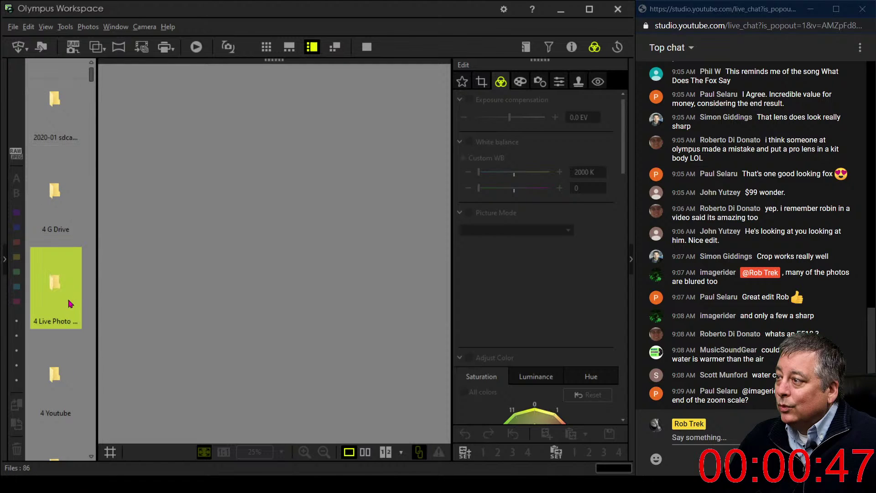
Open the misty lake raw photo P4044856 for editing
{"action": "scroll", "coordinate": [80, 289], "scroll_direction": "down", "scroll_amount": 3}
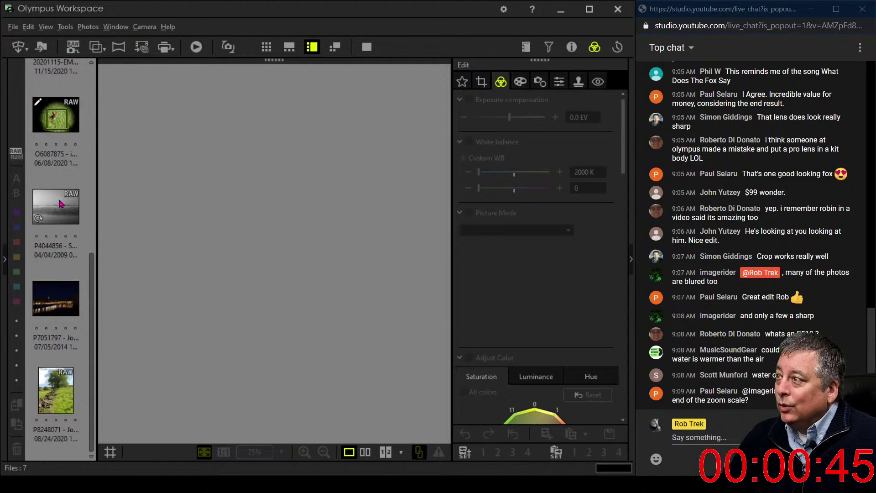
{"action": "scroll", "coordinate": [64, 274], "scroll_direction": "up", "scroll_amount": 1}
{"action": "left_click", "coordinate": [63, 273]}
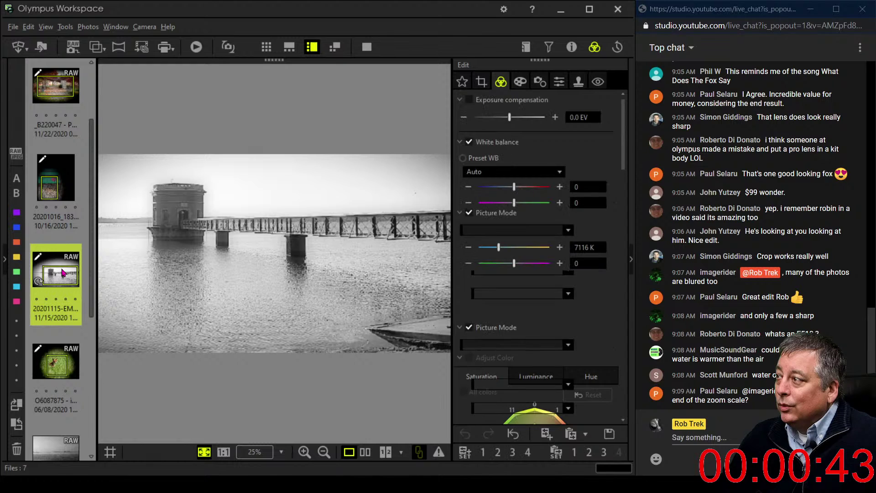
{"action": "scroll", "coordinate": [63, 272], "scroll_direction": "down", "scroll_amount": 3}
{"action": "left_click", "coordinate": [78, 224]}
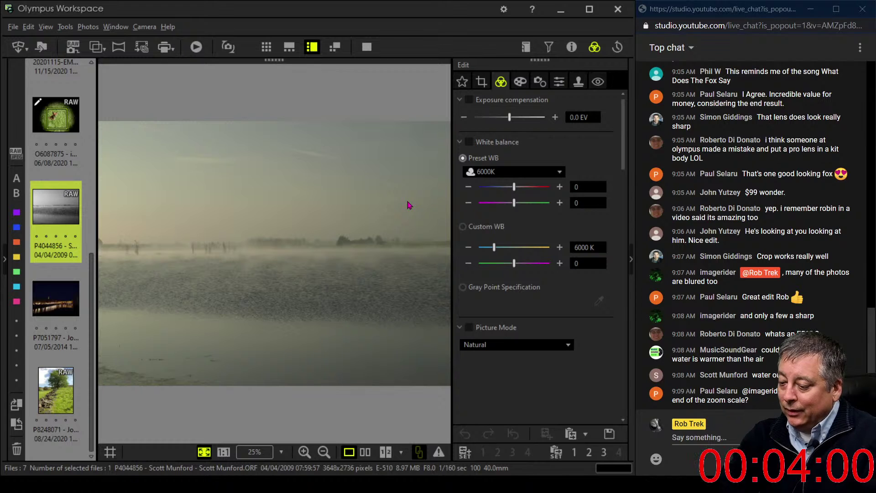
Crop the lake photo with the custom 16:7 ratio to about 3388 x 1482 pixels, shifted down to trim some sky
{"action": "left_click", "coordinate": [481, 81]}
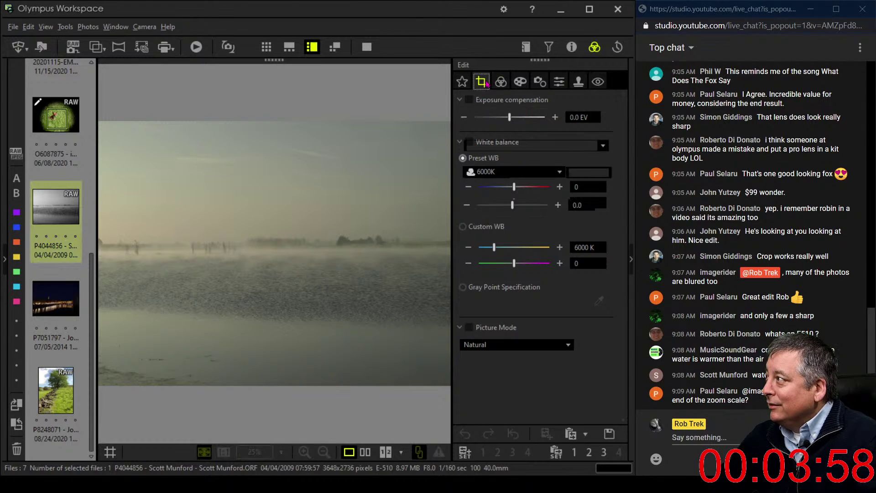
{"action": "left_click", "coordinate": [506, 145]}
{"action": "left_click", "coordinate": [497, 305]}
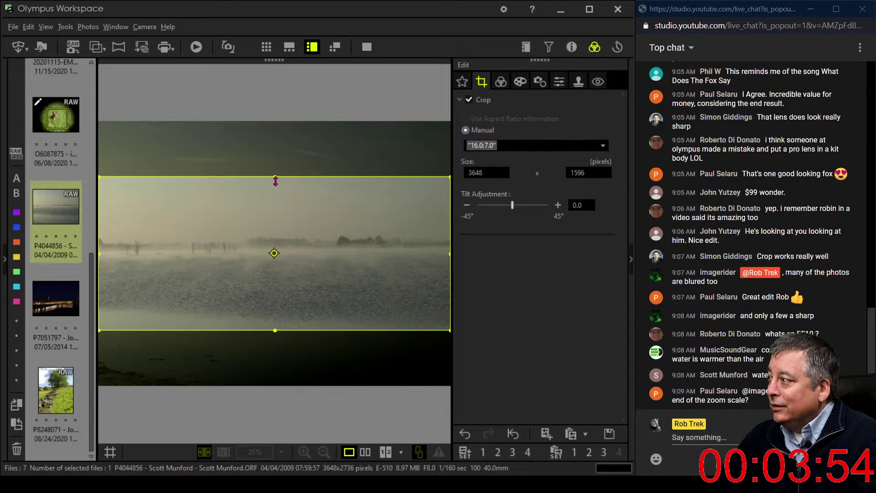
{"action": "left_click_drag", "start_coordinate": [275, 181], "coordinate": [275, 188]}
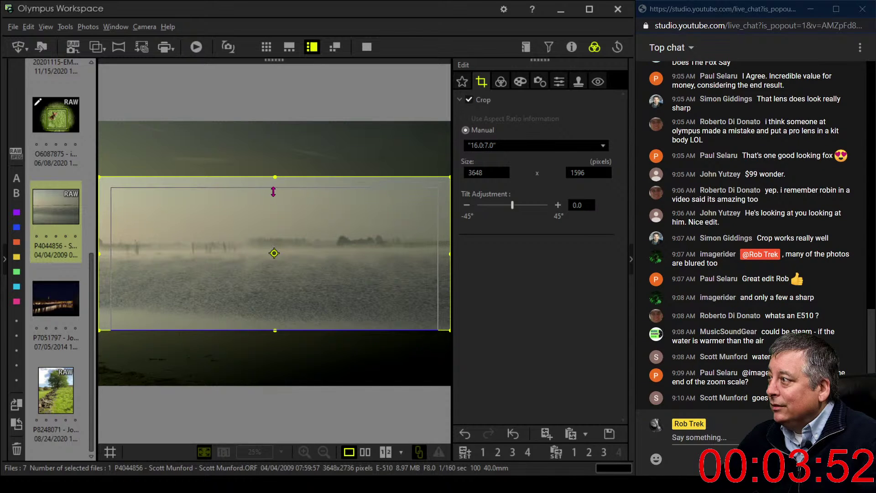
{"action": "left_click_drag", "start_coordinate": [297, 234], "coordinate": [286, 242]}
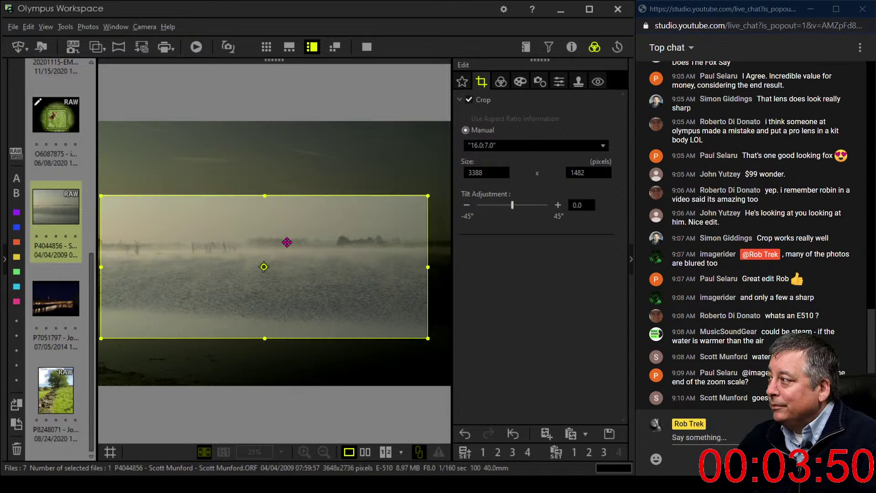
Set the lake photo's picture mode to Monotone and its Dehaze to 100
{"action": "left_click", "coordinate": [506, 83]}
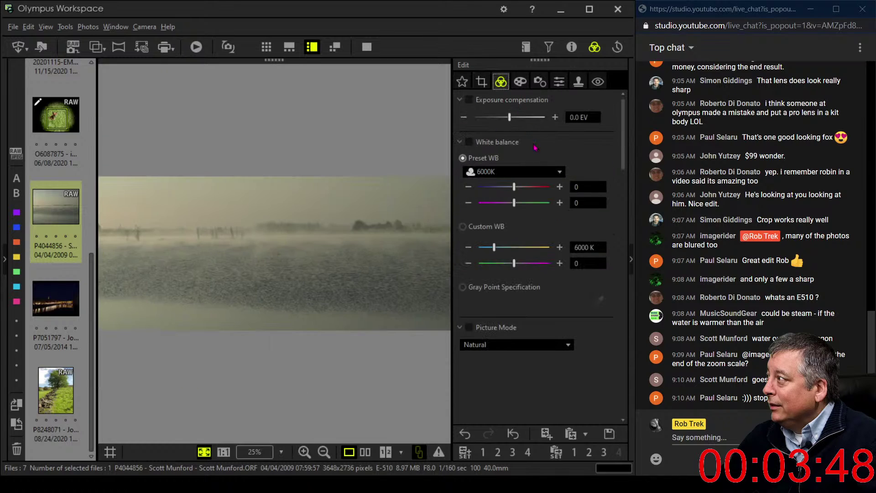
{"action": "left_click", "coordinate": [522, 345]}
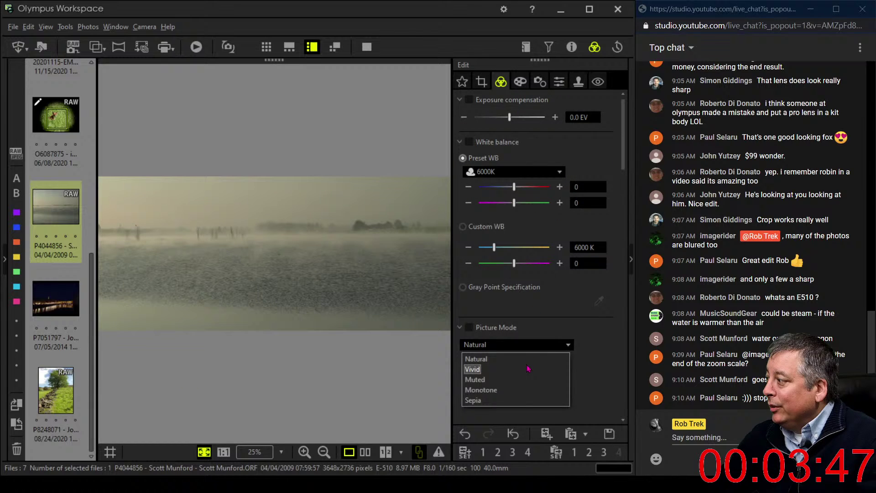
{"action": "left_click", "coordinate": [513, 390]}
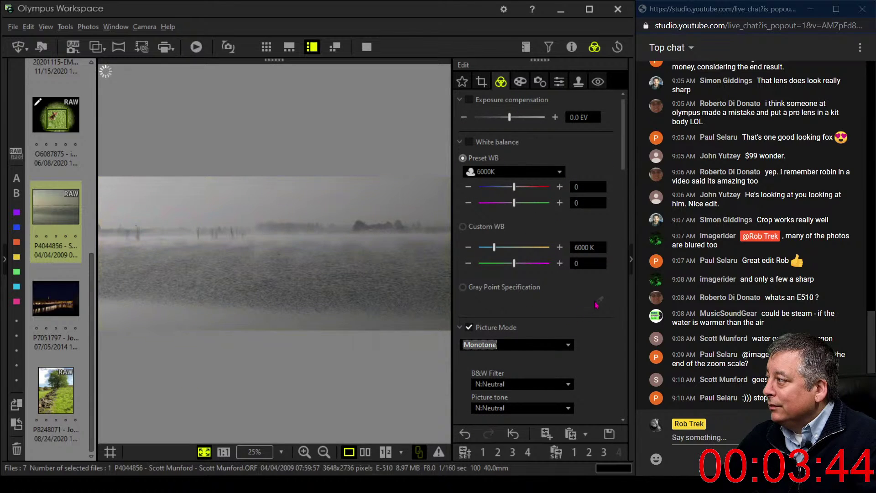
{"action": "scroll", "coordinate": [593, 351], "scroll_direction": "down", "scroll_amount": 5}
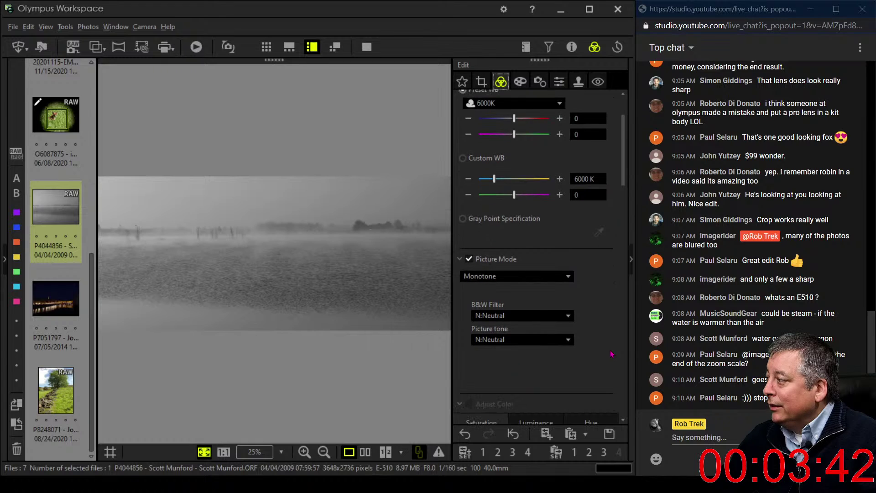
{"action": "scroll", "coordinate": [612, 354], "scroll_direction": "down", "scroll_amount": 12}
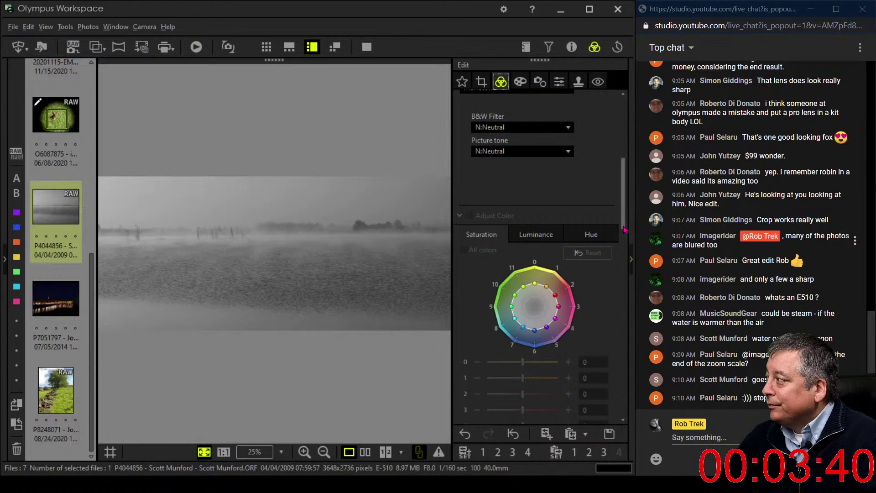
{"action": "scroll", "coordinate": [593, 292], "scroll_direction": "down", "scroll_amount": 3}
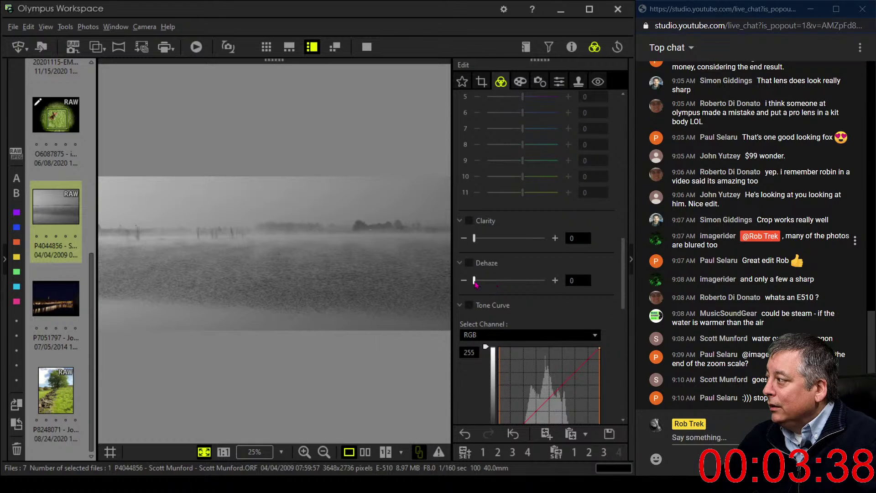
{"action": "left_click_drag", "start_coordinate": [474, 280], "coordinate": [551, 290]}
Try a gentle S-shaped RGB tone curve with darker shadows and brighter highlights, and reset the curve
{"action": "scroll", "coordinate": [554, 294], "scroll_direction": "down", "scroll_amount": 5}
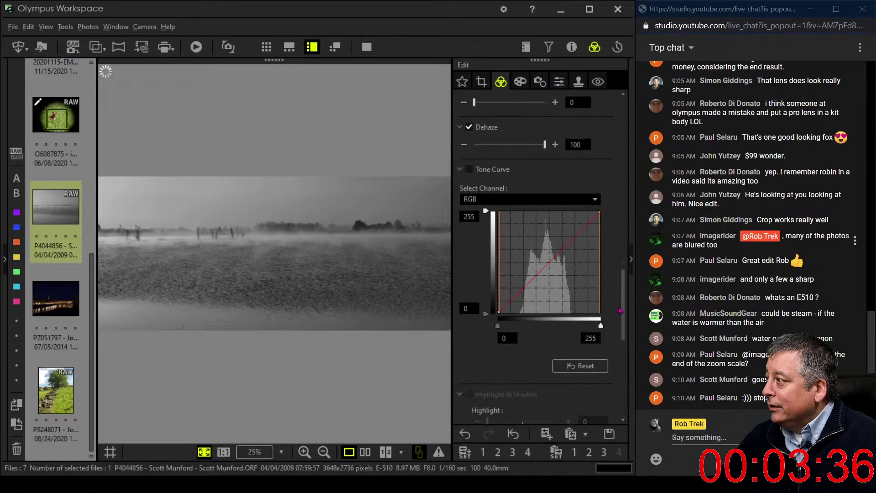
{"action": "left_click_drag", "start_coordinate": [514, 299], "coordinate": [513, 304]}
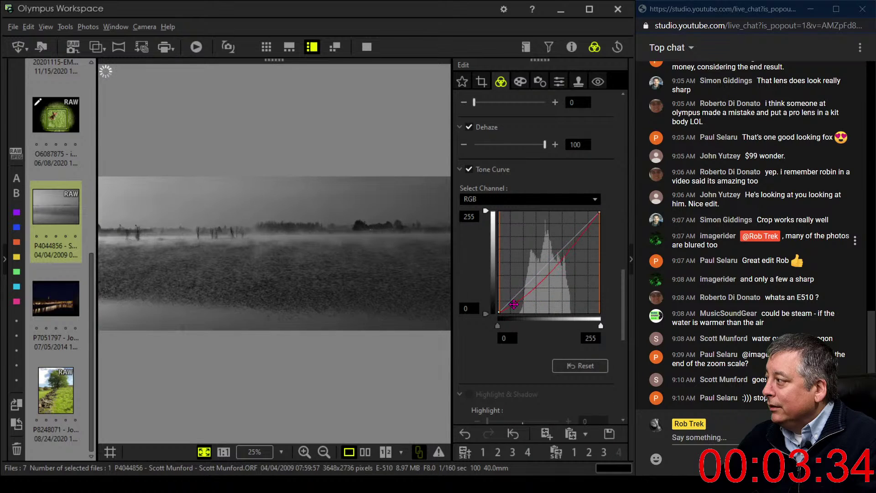
{"action": "left_click_drag", "start_coordinate": [553, 282], "coordinate": [566, 240]}
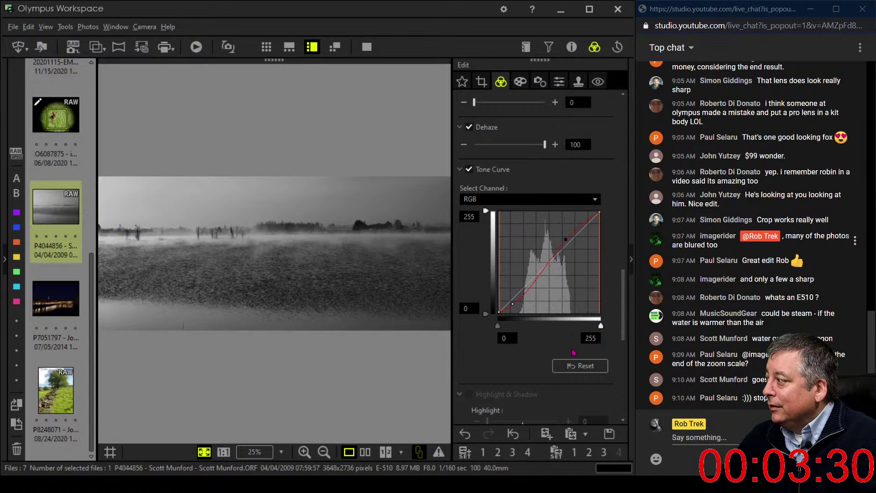
{"action": "left_click", "coordinate": [579, 365]}
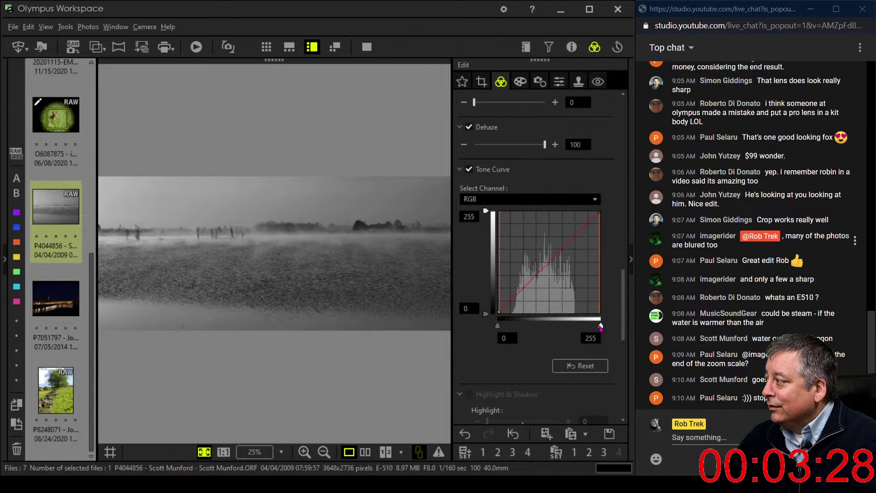
Set the RGB tone curve's white input to 209 and black input to 35, then anchor the shadows and lift the highlights slightly
{"action": "left_click_drag", "start_coordinate": [601, 327], "coordinate": [584, 327]}
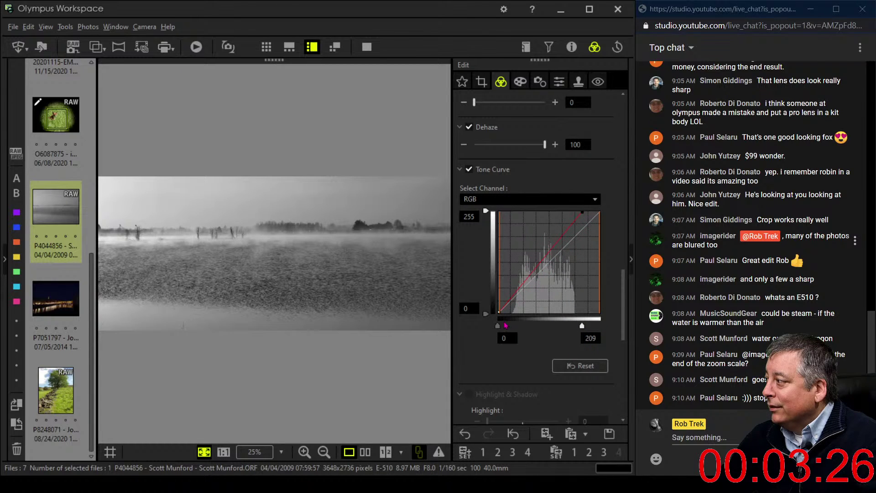
{"action": "mouse_move", "coordinate": [501, 327]}
{"action": "left_mouse_down"}
{"action": "mouse_move", "coordinate": [520, 328]}
{"action": "mouse_move", "coordinate": [513, 328]}
{"action": "left_mouse_up"}
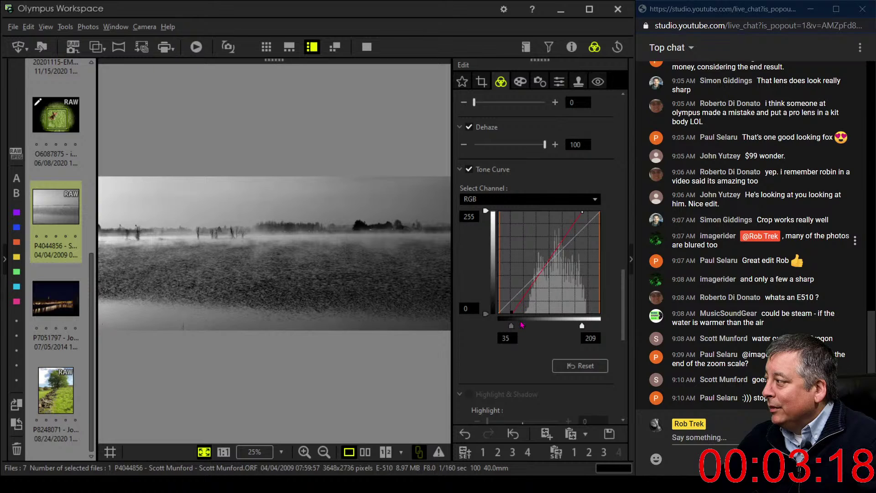
{"action": "left_click", "coordinate": [519, 306]}
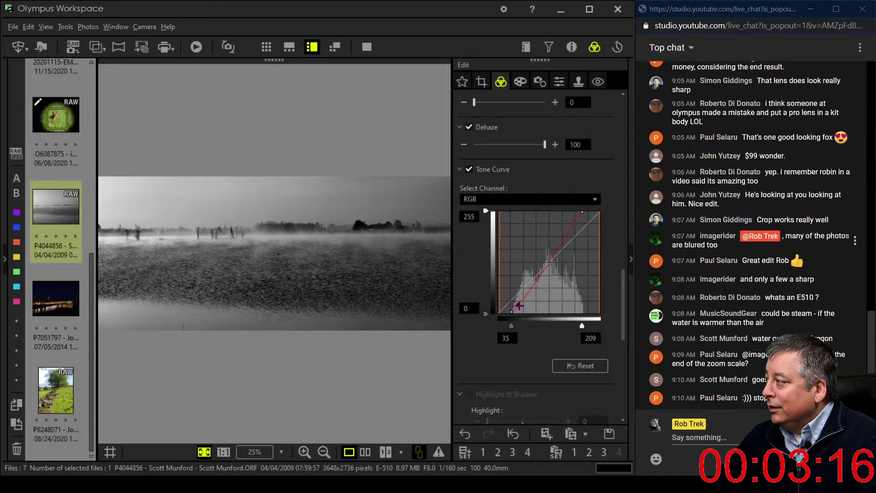
{"action": "left_click_drag", "start_coordinate": [562, 242], "coordinate": [562, 236]}
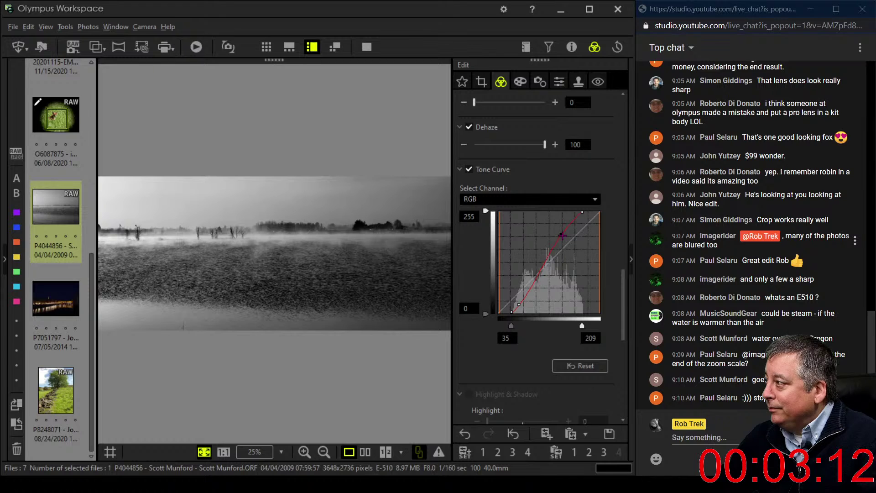
Set the tone curve's black input level to 26 for the misty lake photo
{"action": "left_click_drag", "start_coordinate": [624, 306], "coordinate": [623, 390]}
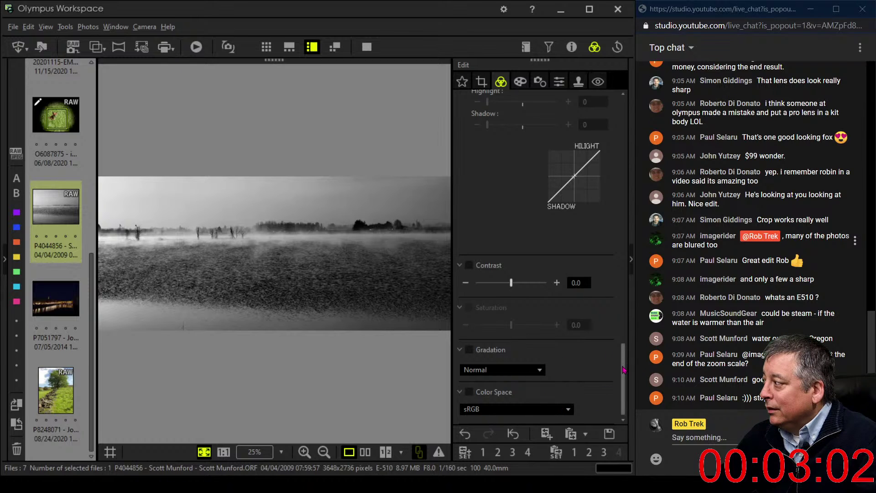
{"action": "scroll", "coordinate": [628, 365], "scroll_direction": "up", "scroll_amount": 5}
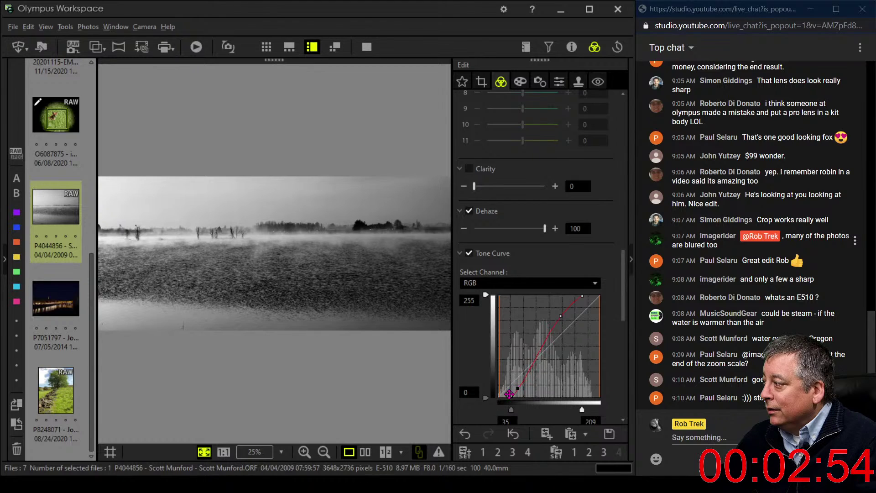
{"action": "left_click_drag", "start_coordinate": [510, 397], "coordinate": [509, 399]}
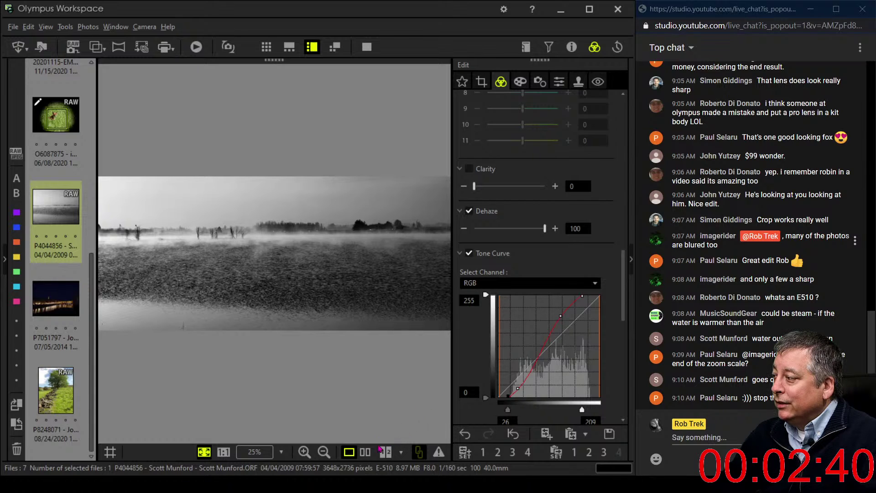
Compare the lake edit with the original side by side in full screen, and view the edited image alone in full screen
{"action": "left_click", "coordinate": [364, 452]}
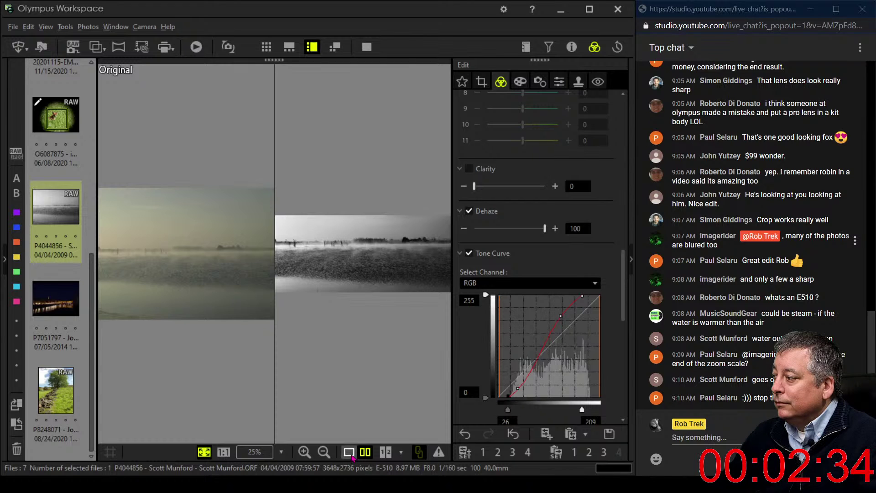
{"action": "left_click", "coordinate": [367, 47]}
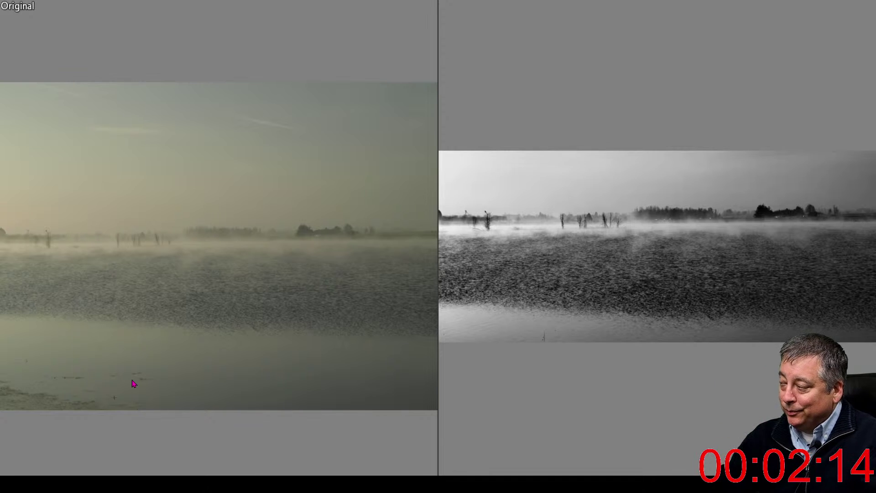
{"action": "key", "text": "Escape"}
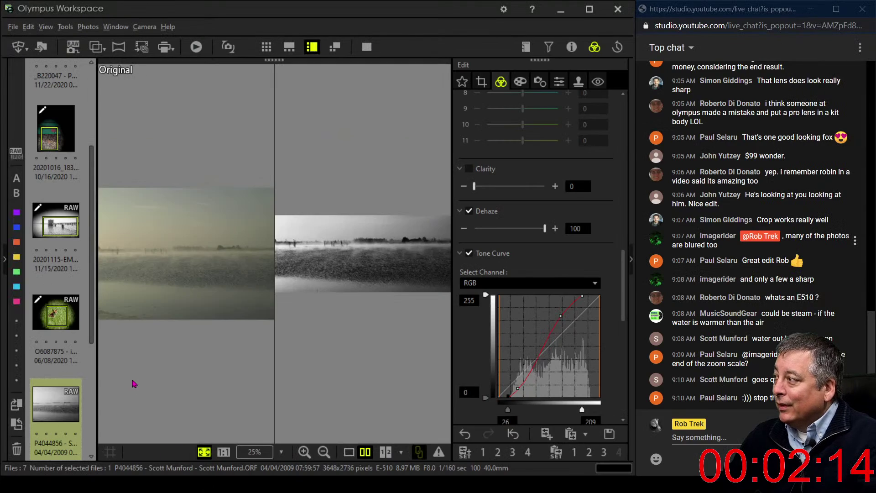
{"action": "left_click", "coordinate": [361, 452]}
{"action": "left_click", "coordinate": [365, 49]}
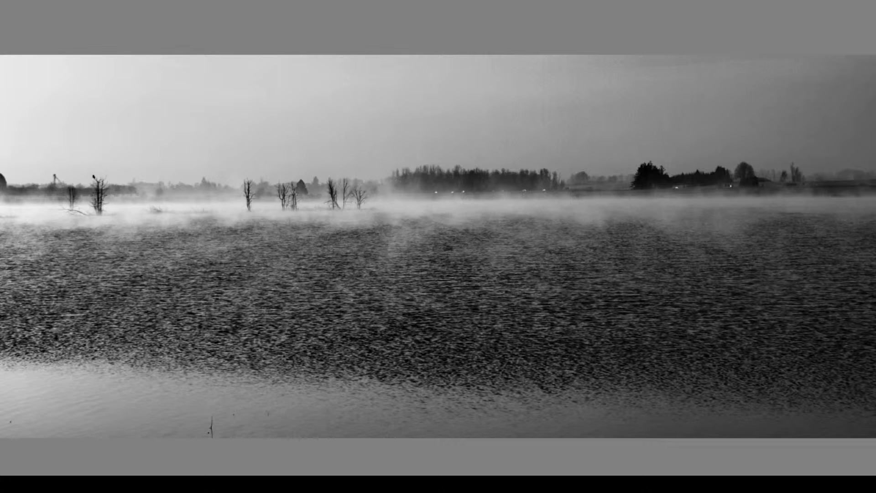
{"action": "key", "text": "Escape"}
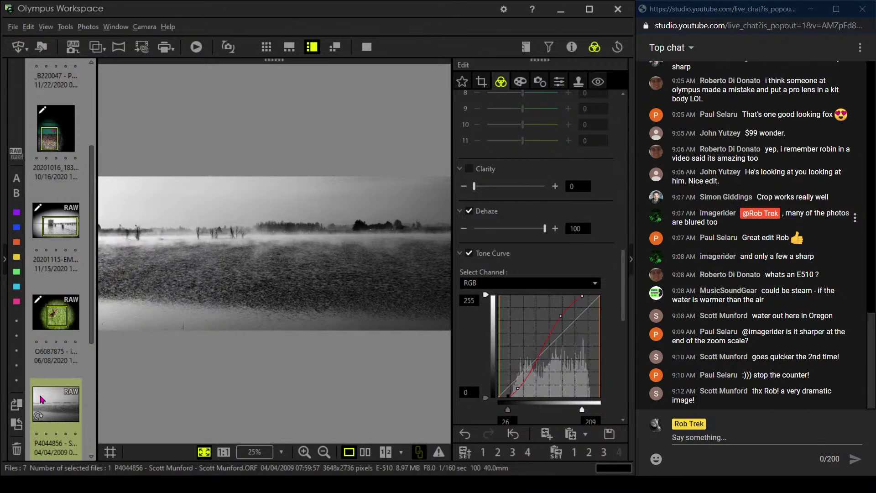
Select the night river photo P7051797 and check its shooting properties, such as shutter speed and ISO
{"action": "scroll", "coordinate": [41, 399], "scroll_direction": "down", "scroll_amount": 3}
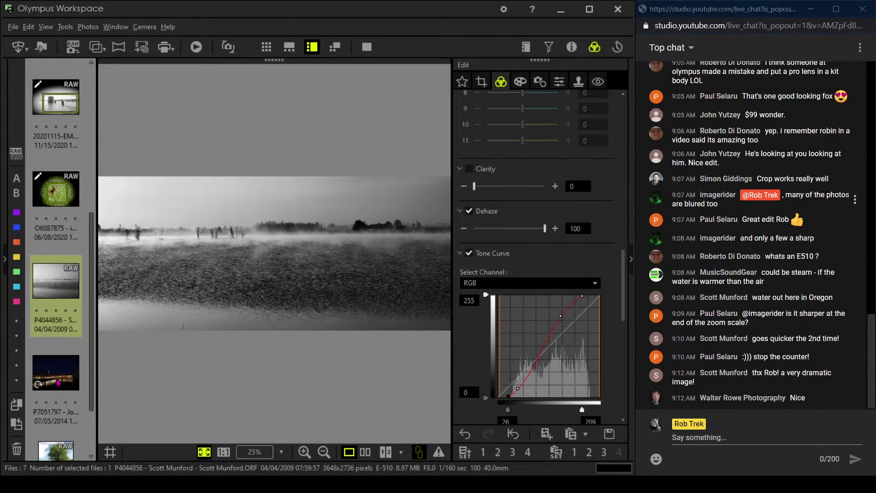
{"action": "left_click", "coordinate": [58, 382]}
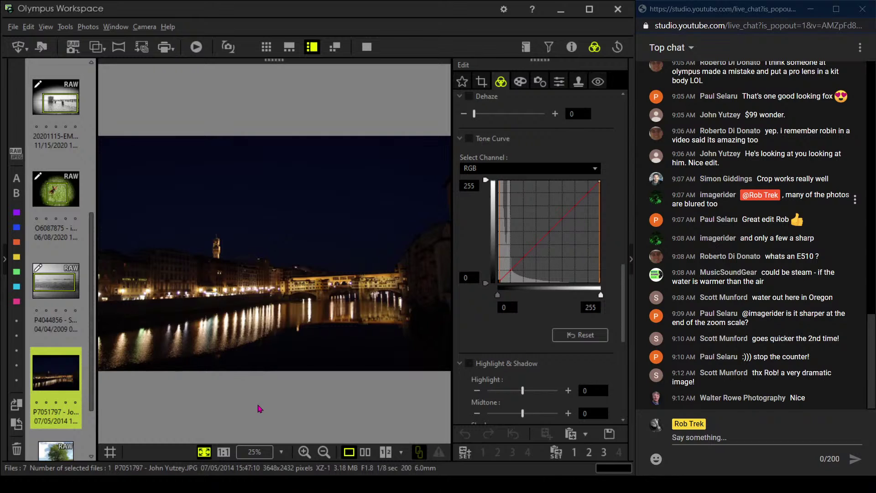
{"action": "left_click", "coordinate": [571, 48]}
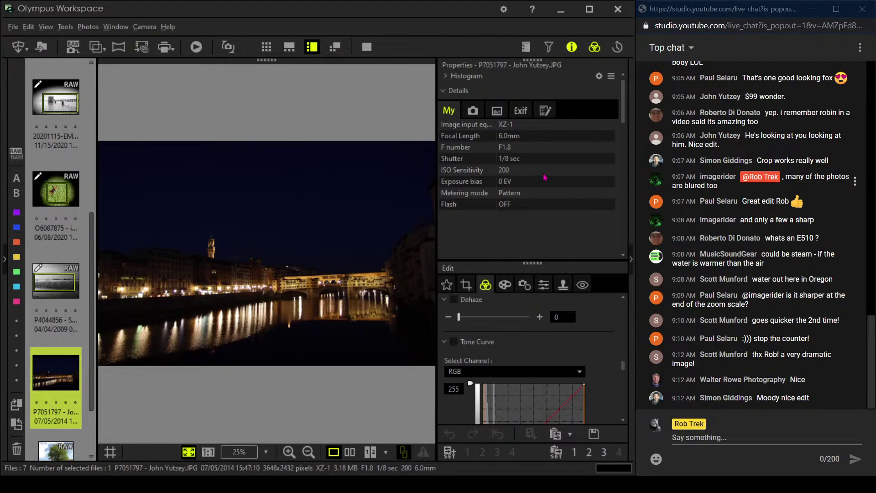
{"action": "left_click", "coordinate": [571, 47]}
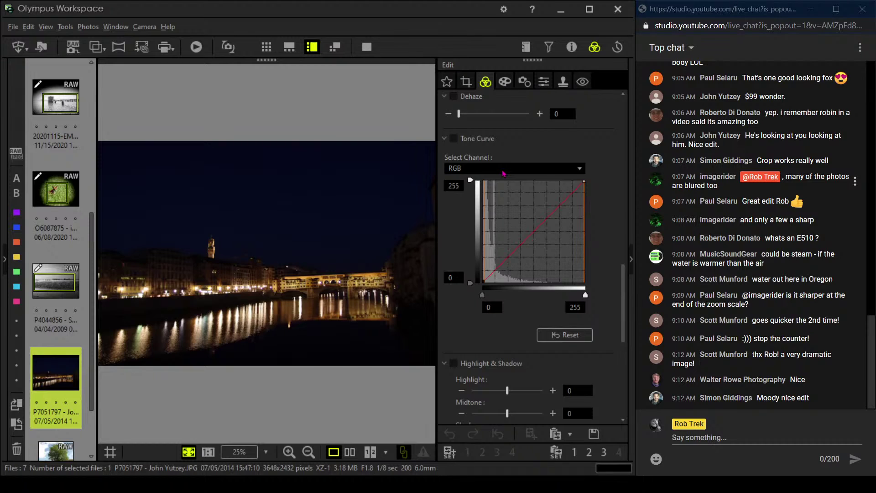
{"action": "left_click", "coordinate": [571, 48]}
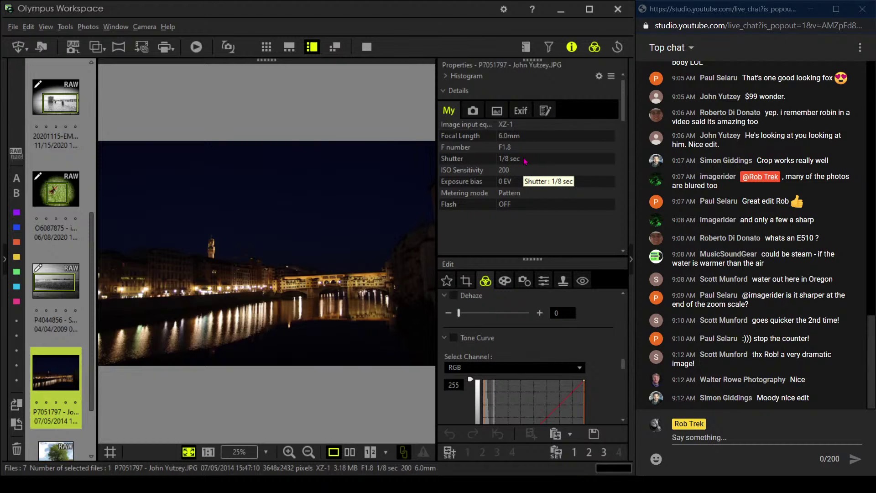
{"action": "left_click", "coordinate": [571, 47]}
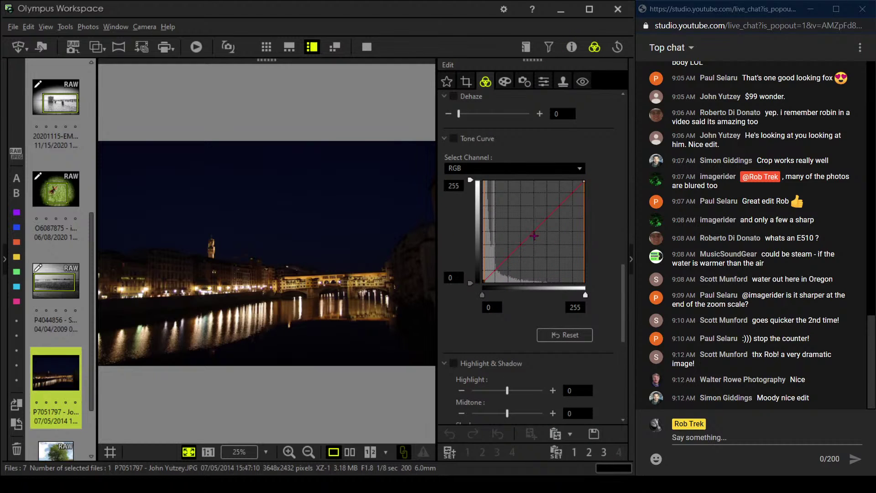
Switch the night photo's Gradation to Manual and set it to 76
{"action": "scroll", "coordinate": [589, 387], "scroll_direction": "down", "scroll_amount": 6}
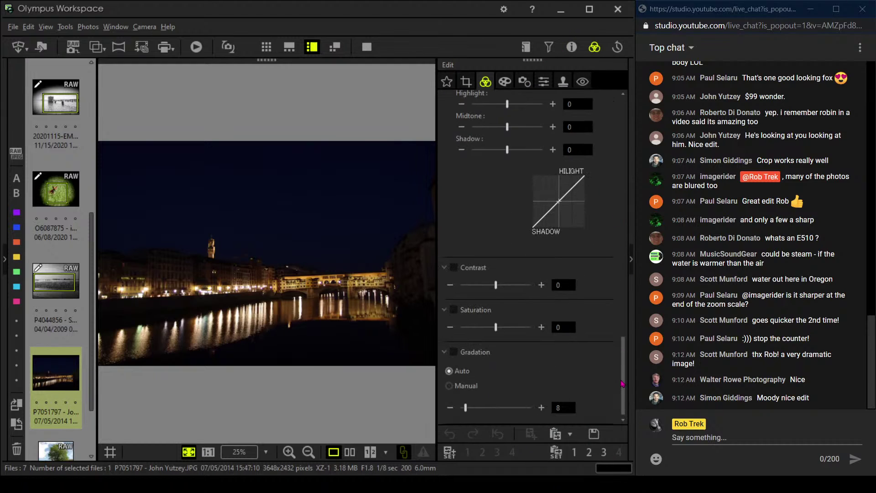
{"action": "left_click", "coordinate": [449, 385]}
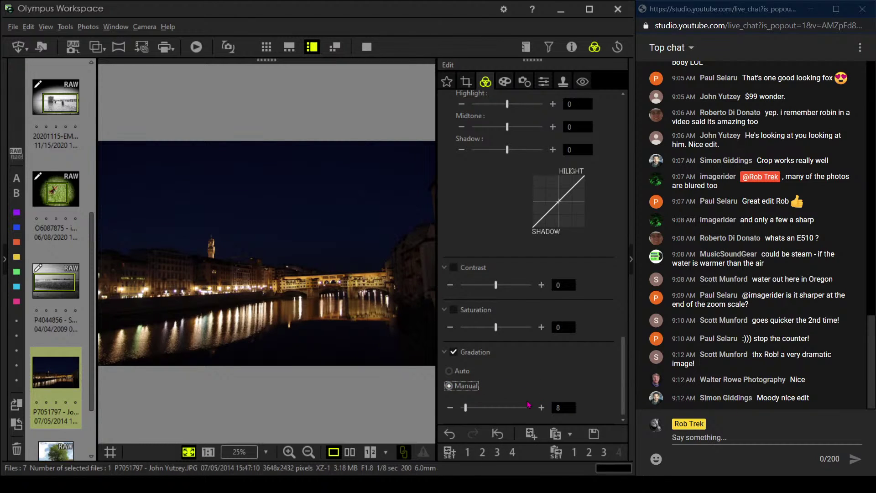
{"action": "left_click_drag", "start_coordinate": [466, 408], "coordinate": [504, 412]}
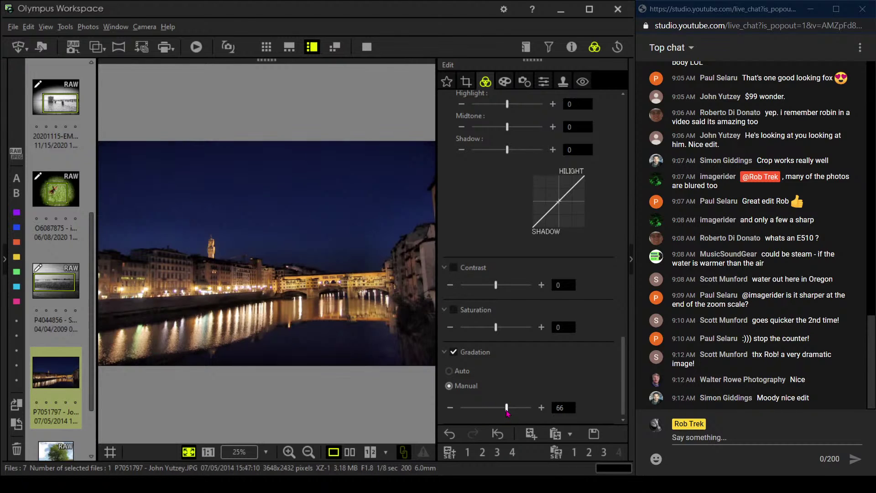
{"action": "left_click_drag", "start_coordinate": [506, 408], "coordinate": [511, 407]}
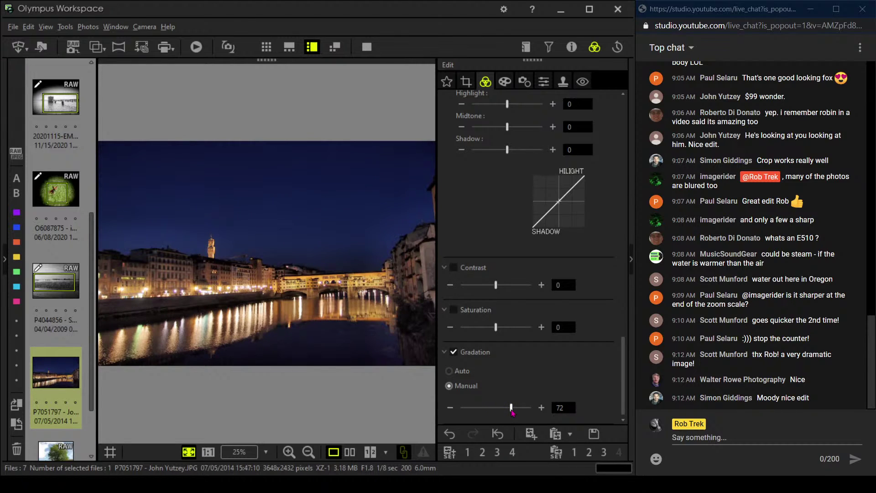
{"action": "left_click_drag", "start_coordinate": [513, 412], "coordinate": [515, 412]}
Inspect the sky beside the tower at actual size and set Sharpness to -3
{"action": "left_click", "coordinate": [229, 243]}
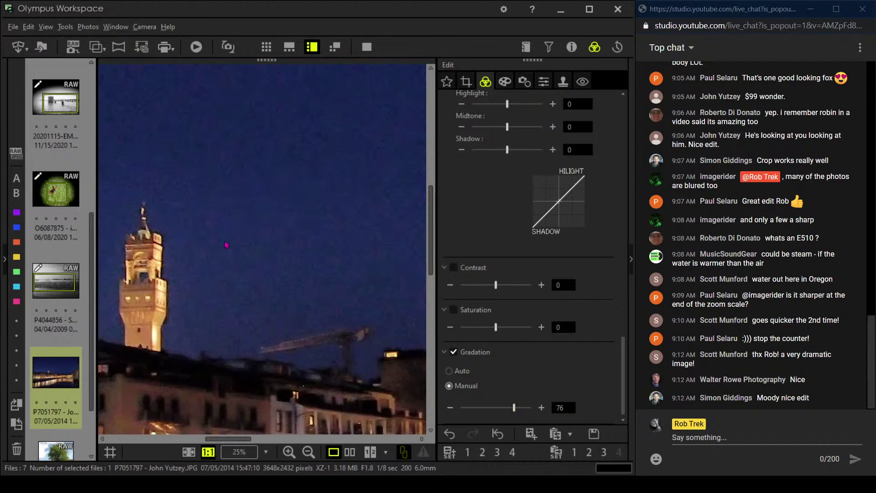
{"action": "left_click", "coordinate": [525, 82]}
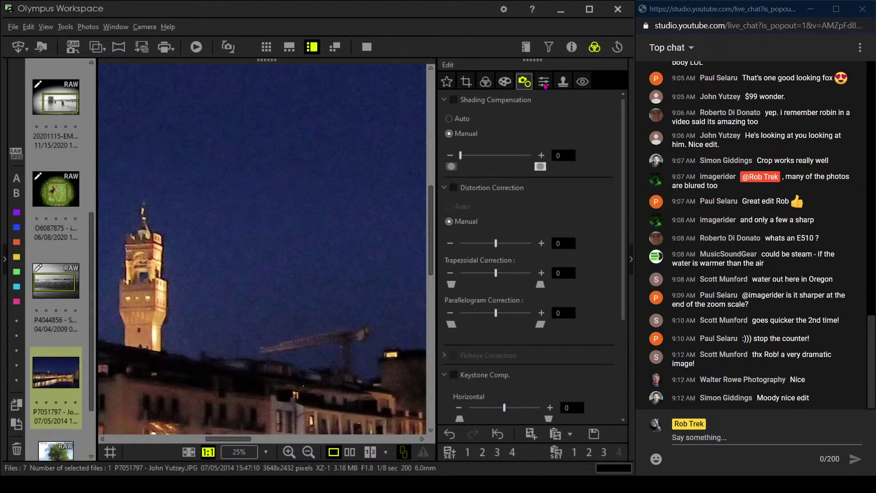
{"action": "left_click", "coordinate": [543, 82]}
{"action": "left_click", "coordinate": [525, 82]}
{"action": "scroll", "coordinate": [517, 242], "scroll_direction": "down", "scroll_amount": 3}
{"action": "scroll", "coordinate": [506, 243], "scroll_direction": "up", "scroll_amount": 3}
{"action": "left_click", "coordinate": [543, 83]}
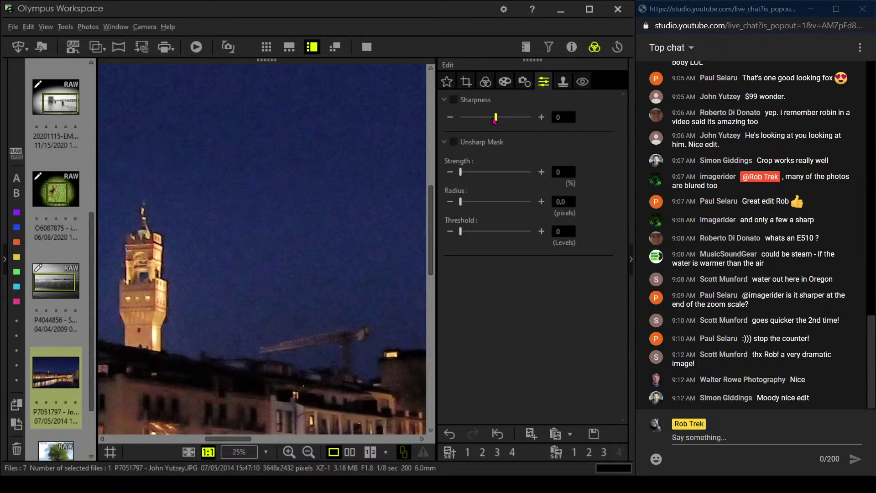
{"action": "left_click_drag", "start_coordinate": [495, 118], "coordinate": [480, 119]}
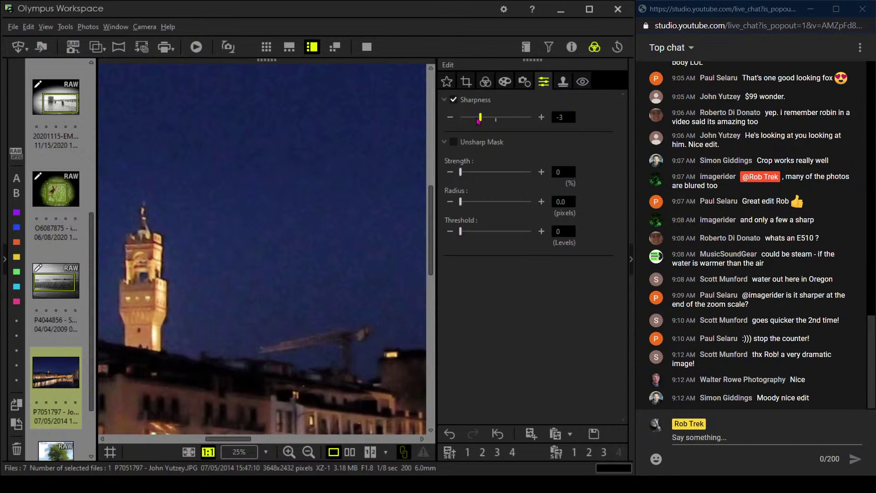
{"action": "left_click", "coordinate": [523, 82]}
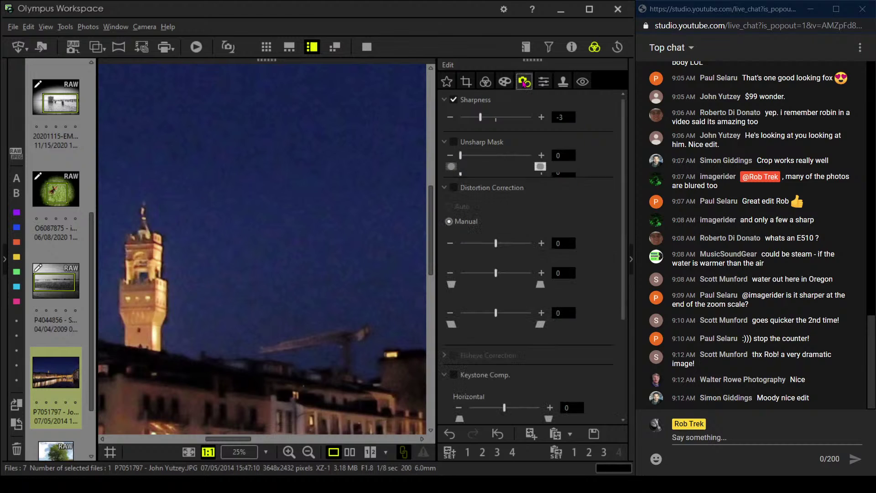
{"action": "scroll", "coordinate": [552, 276], "scroll_direction": "down", "scroll_amount": 3}
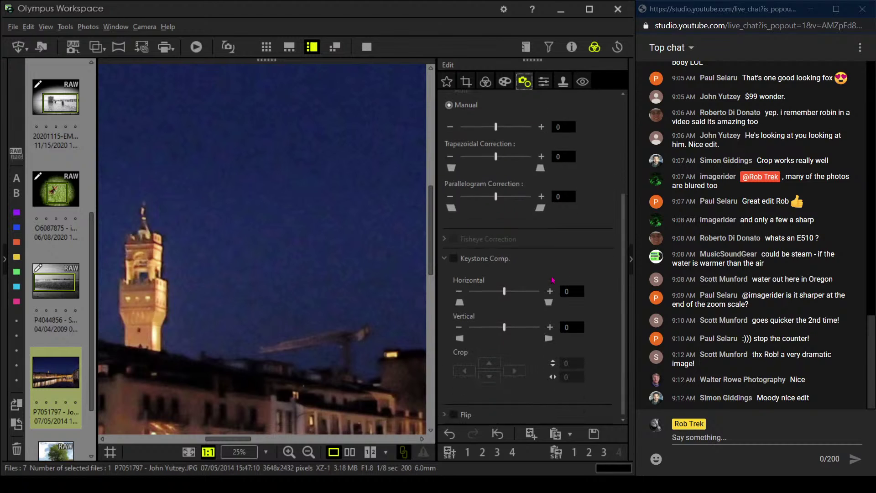
{"action": "left_click", "coordinate": [508, 82]}
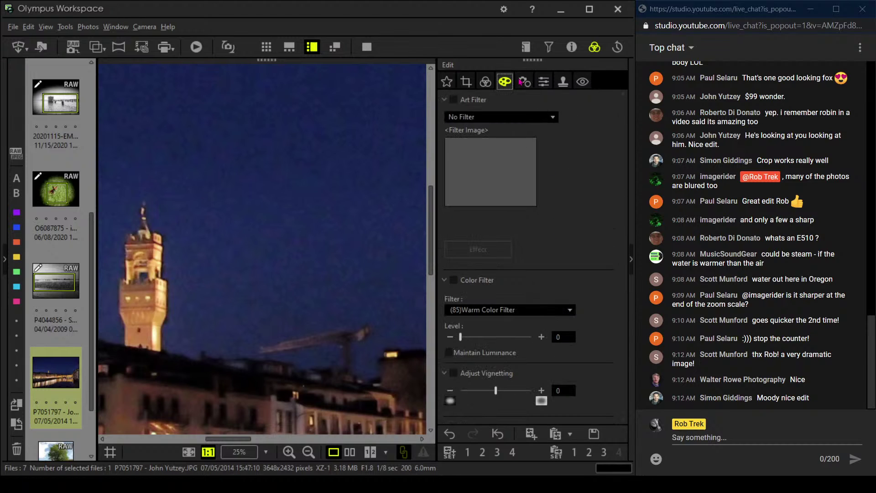
{"action": "left_click", "coordinate": [549, 83]}
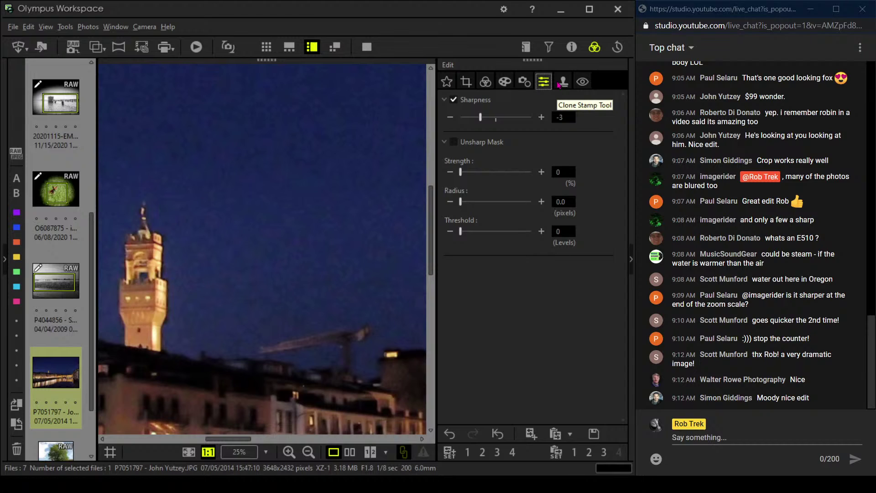
{"action": "left_click", "coordinate": [503, 83]}
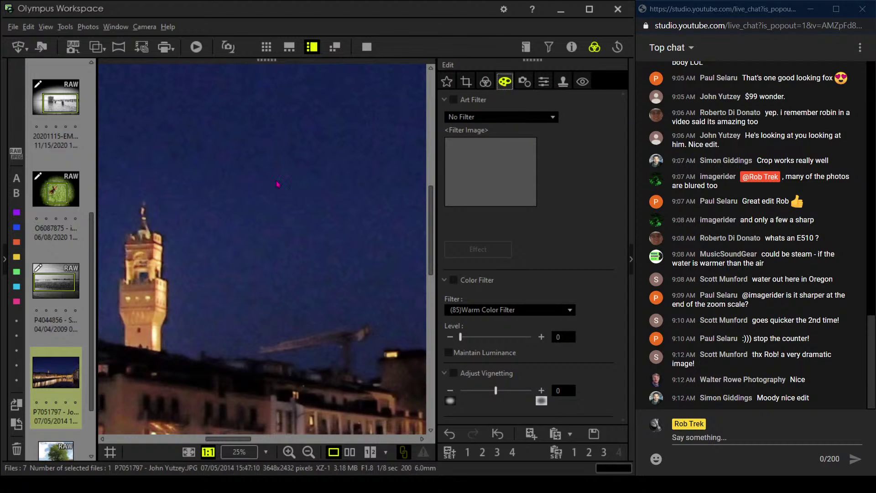
Reduce the night photo's Saturation to -14 and return to viewing the whole image
{"action": "left_click", "coordinate": [480, 86]}
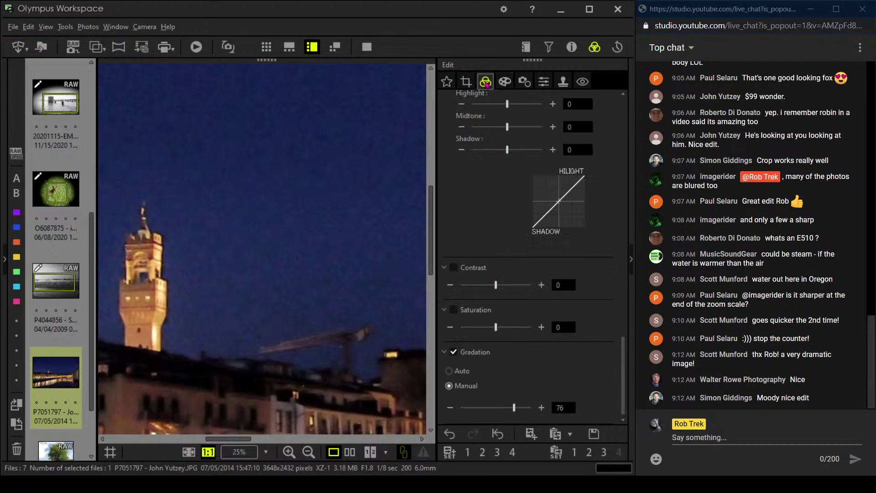
{"action": "left_click_drag", "start_coordinate": [498, 328], "coordinate": [490, 331]}
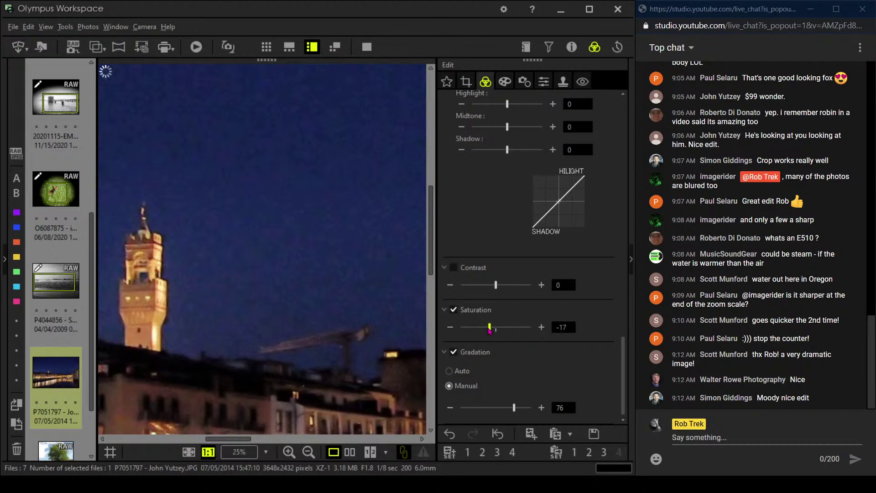
{"action": "left_click", "coordinate": [328, 326]}
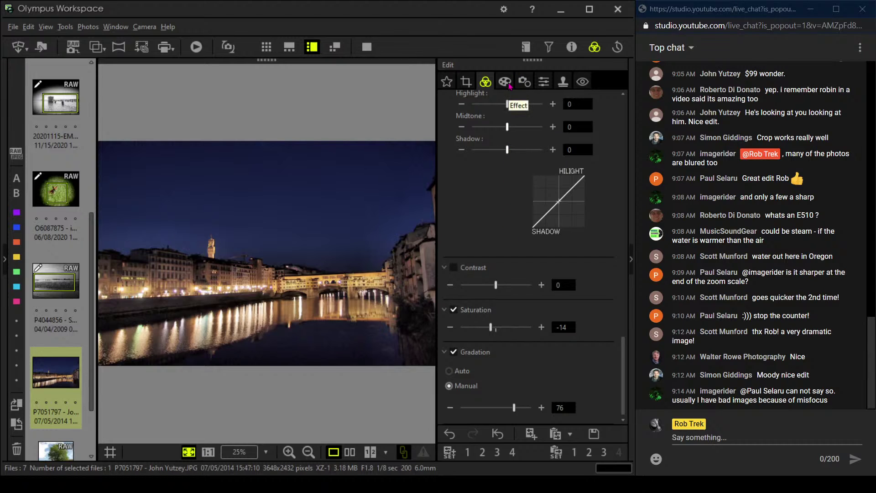
Straighten the night photo with a tilt adjustment of 1.4 and crop it to a 16:9 aspect ratio
{"action": "left_click", "coordinate": [467, 83]}
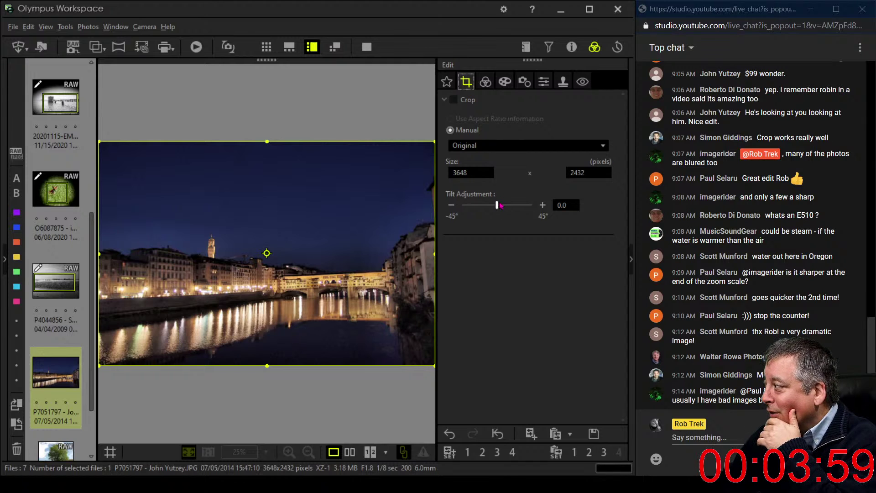
{"action": "left_click_drag", "start_coordinate": [500, 205], "coordinate": [501, 206]}
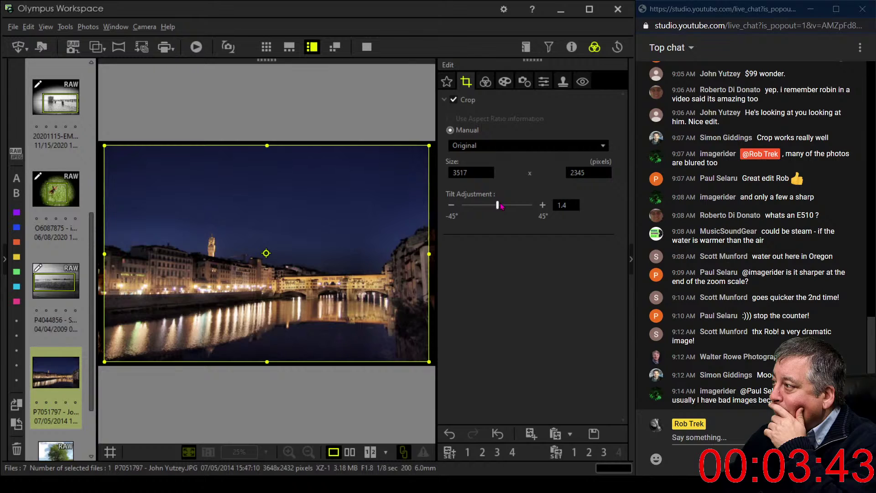
{"action": "left_click", "coordinate": [500, 146]}
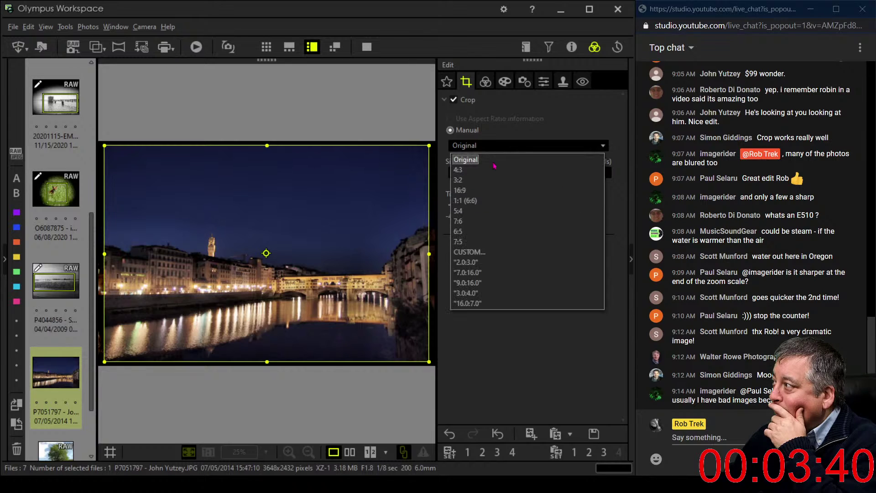
{"action": "left_click", "coordinate": [491, 190]}
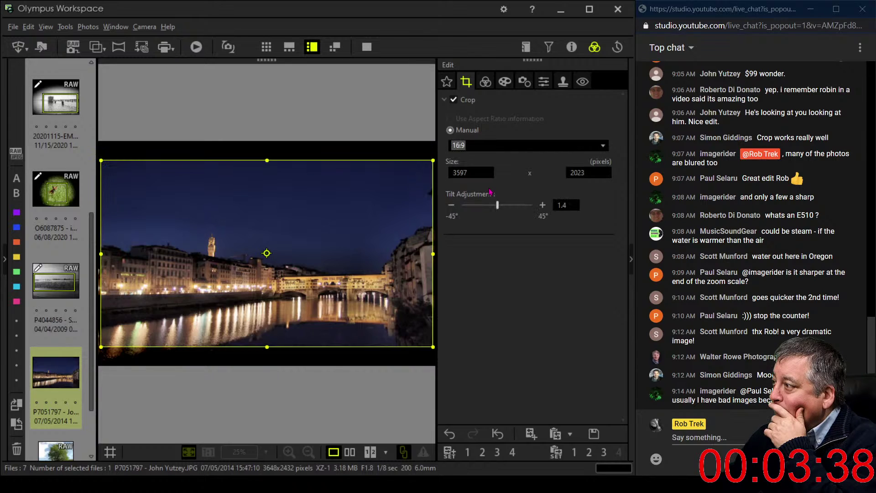
{"action": "left_click", "coordinate": [320, 182]}
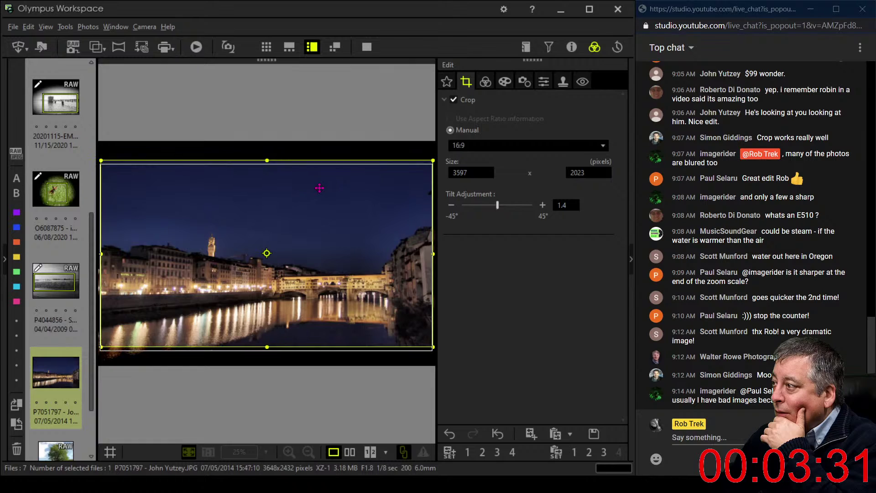
Set Trapezoidal Correction to -4 and the horizontal Keystone Compensation to 16 to correct the buildings' perspective
{"action": "left_click", "coordinate": [524, 81]}
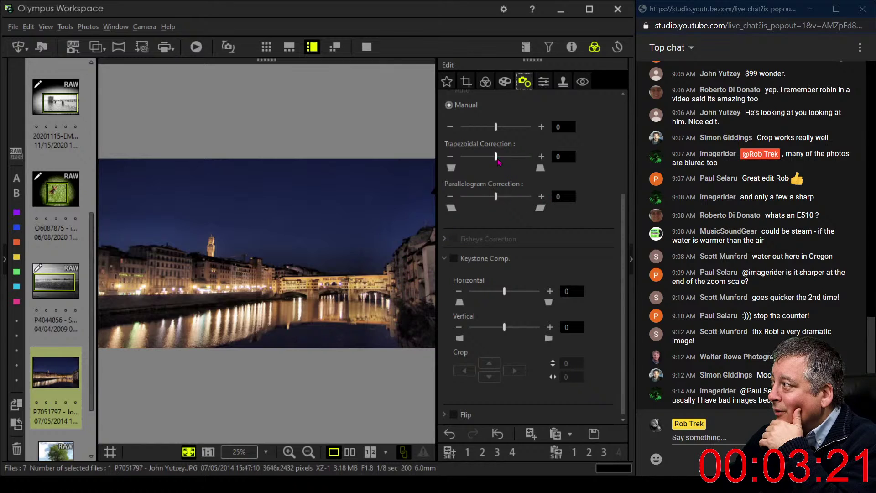
{"action": "left_click_drag", "start_coordinate": [495, 162], "coordinate": [493, 162]}
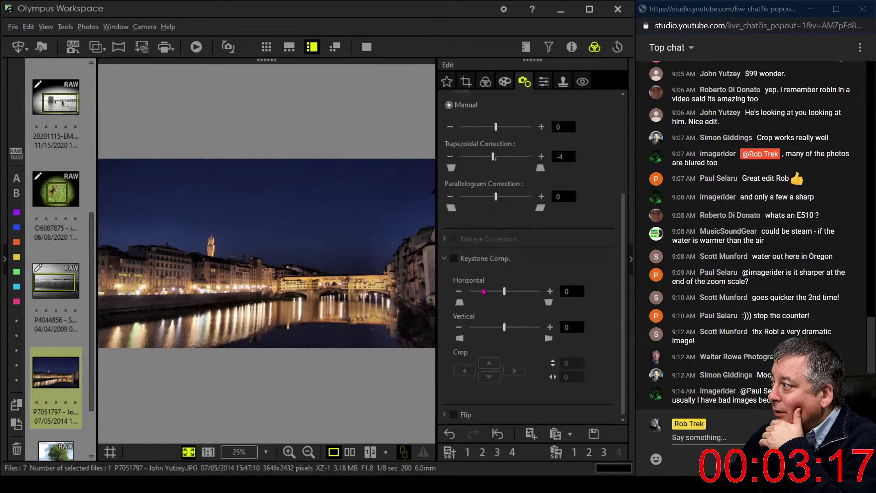
{"action": "mouse_move", "coordinate": [505, 295]}
{"action": "left_mouse_down"}
{"action": "mouse_move", "coordinate": [470, 293]}
{"action": "mouse_move", "coordinate": [509, 299]}
{"action": "left_mouse_up"}
{"action": "left_click", "coordinate": [456, 277]}
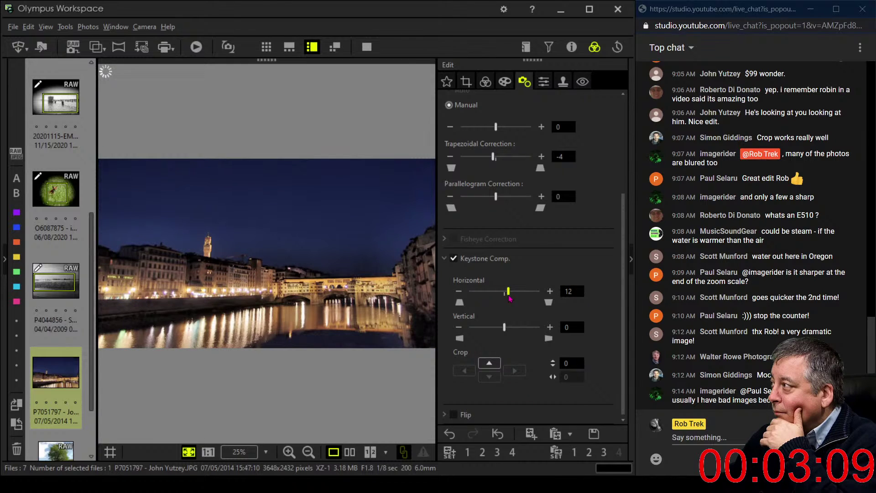
{"action": "left_click_drag", "start_coordinate": [509, 299], "coordinate": [511, 299]}
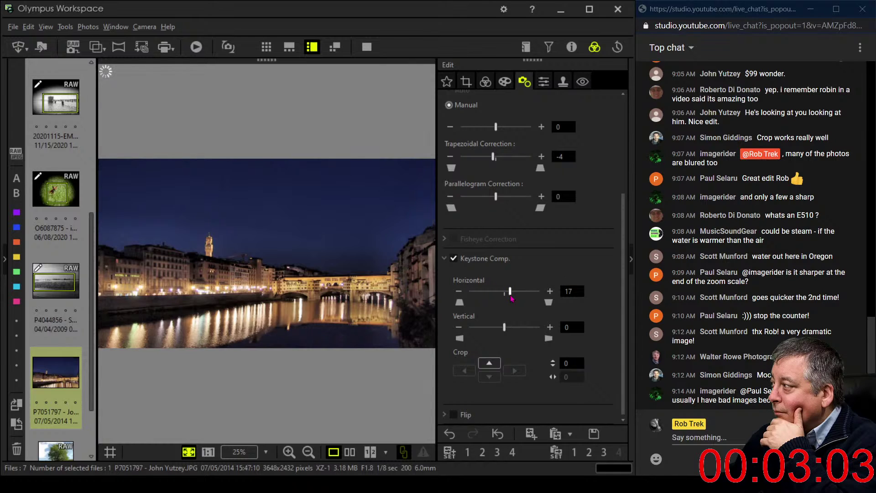
{"action": "left_click", "coordinate": [459, 292]}
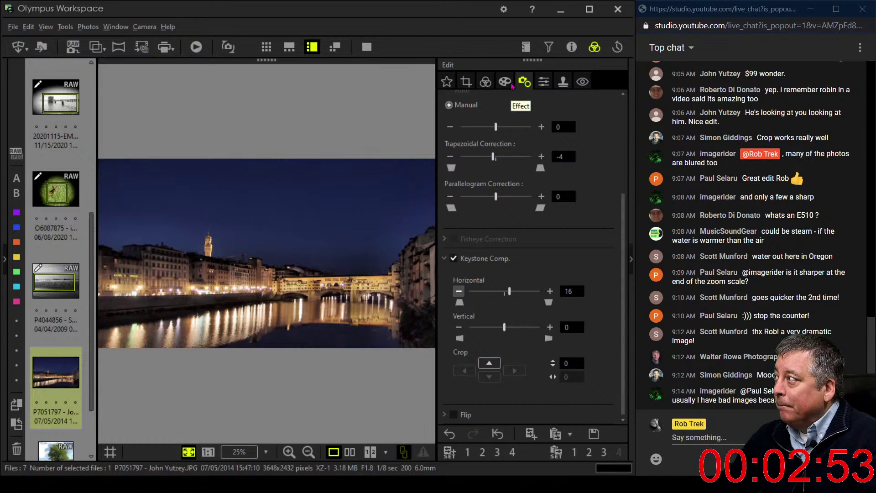
Apply the Soft Focus art filter to the night photo
{"action": "left_click", "coordinate": [486, 83]}
{"action": "left_click", "coordinate": [505, 82]}
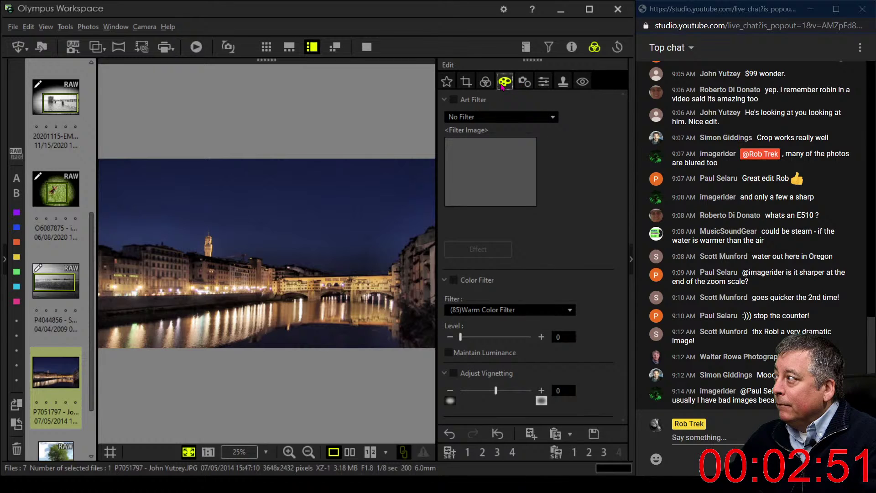
{"action": "left_click", "coordinate": [468, 118]}
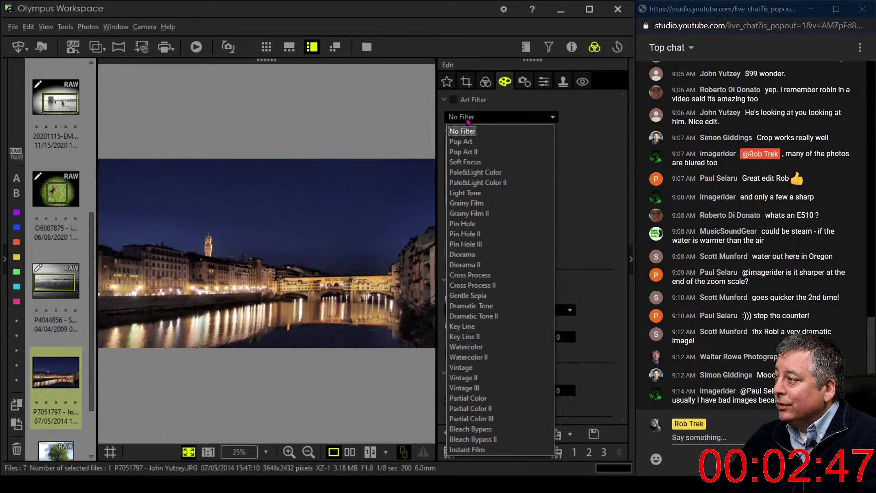
{"action": "left_click", "coordinate": [473, 164]}
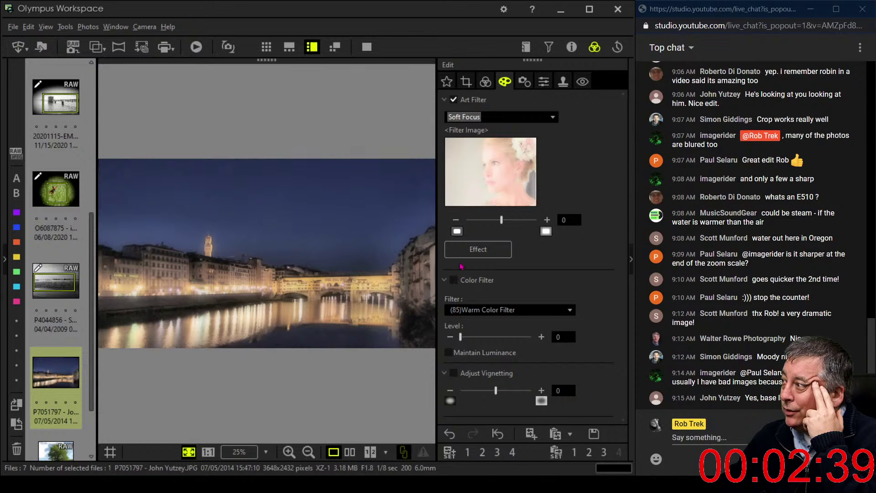
Darken the night photo's shadows by shaping two points near the dark end of the RGB tone curve
{"action": "left_click", "coordinate": [482, 84]}
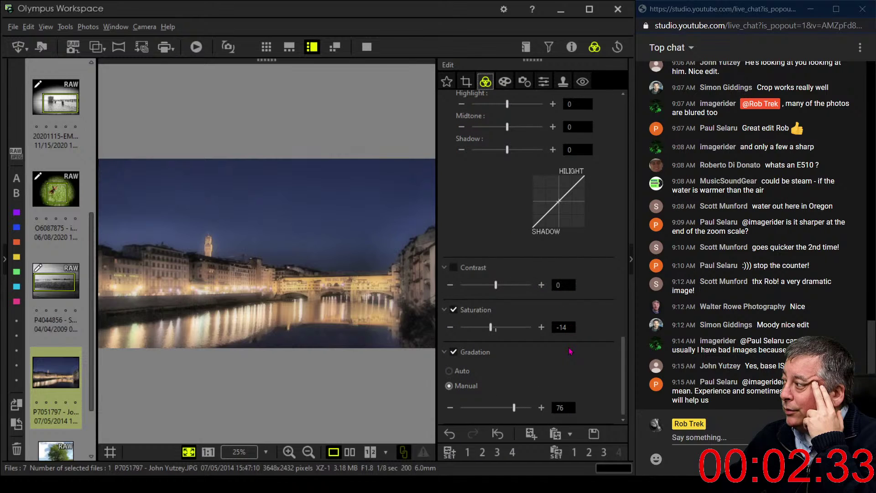
{"action": "scroll", "coordinate": [570, 351], "scroll_direction": "up", "scroll_amount": 5}
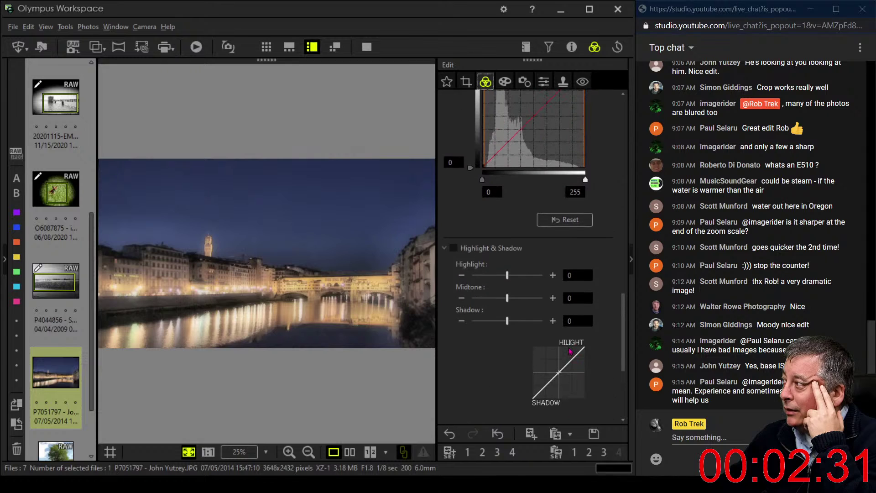
{"action": "scroll", "coordinate": [570, 351], "scroll_direction": "up", "scroll_amount": 3}
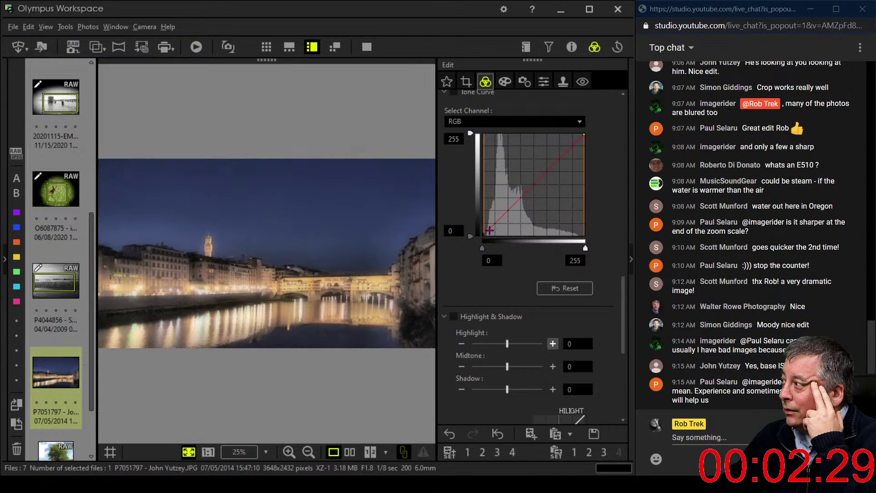
{"action": "left_click_drag", "start_coordinate": [489, 230], "coordinate": [490, 232]}
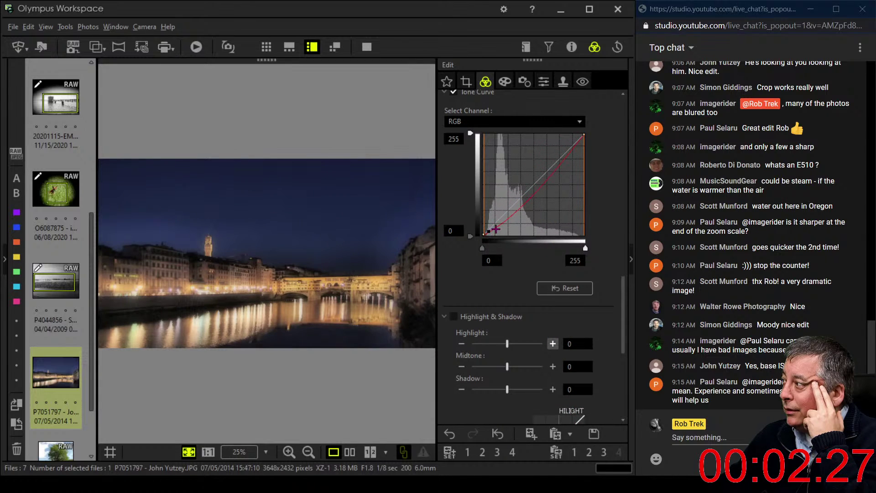
{"action": "left_click_drag", "start_coordinate": [498, 227], "coordinate": [501, 223]}
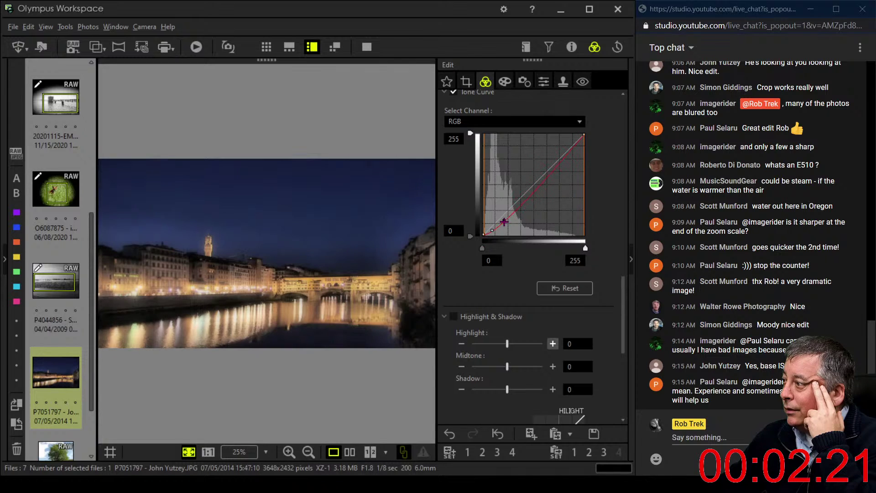
{"action": "left_click_drag", "start_coordinate": [500, 223], "coordinate": [492, 230]}
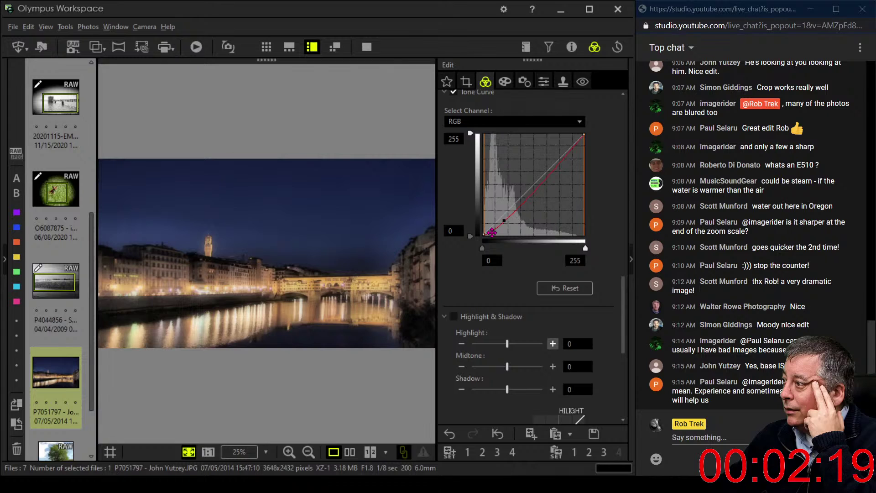
Increase the crop's tilt adjustment to 1.8 and check the straightened photo
{"action": "left_click", "coordinate": [463, 83]}
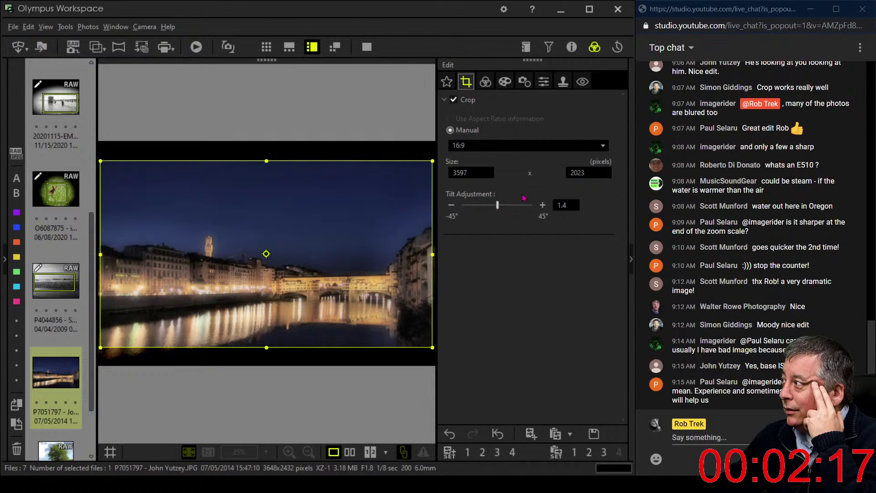
{"action": "left_click", "coordinate": [543, 207]}
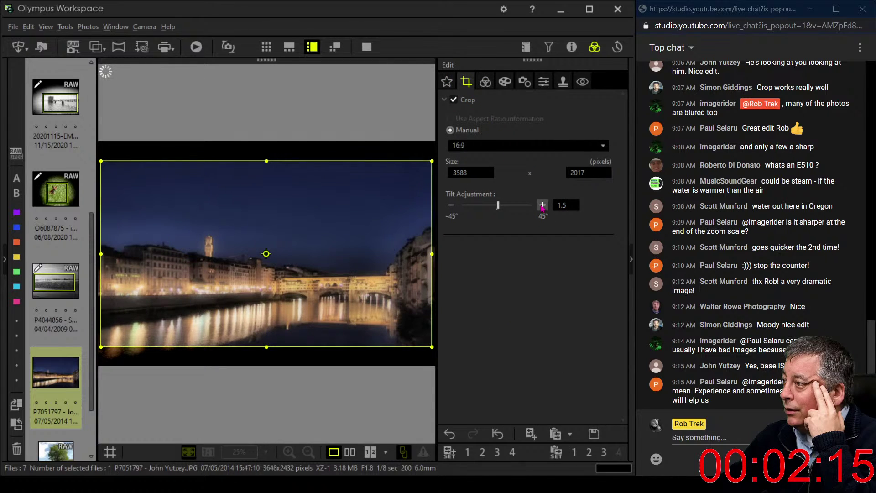
{"action": "left_click", "coordinate": [542, 206]}
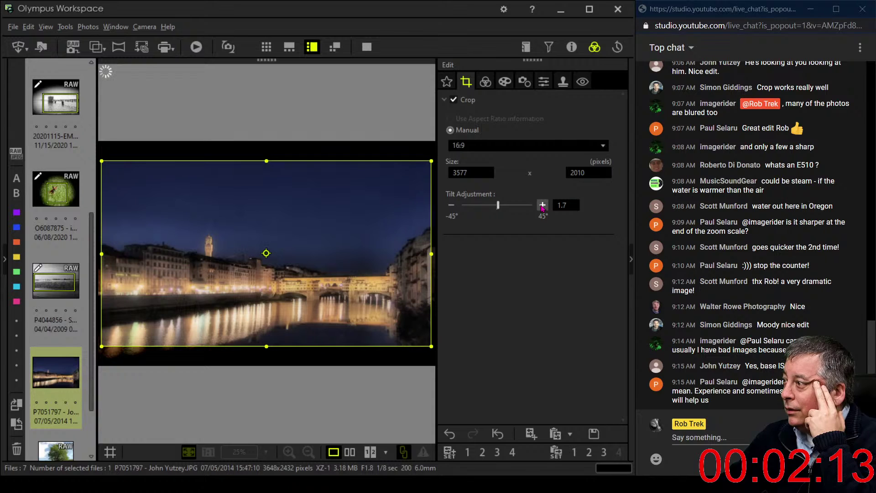
{"action": "left_click", "coordinate": [543, 206]}
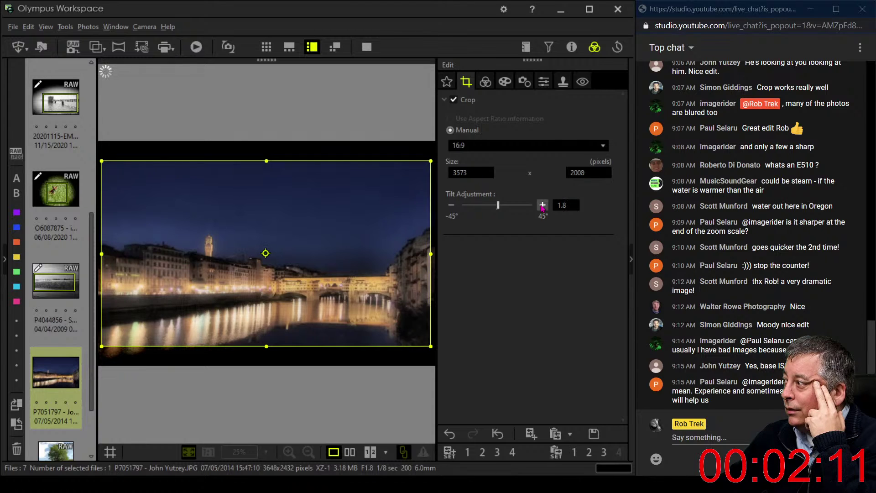
{"action": "left_click", "coordinate": [485, 82]}
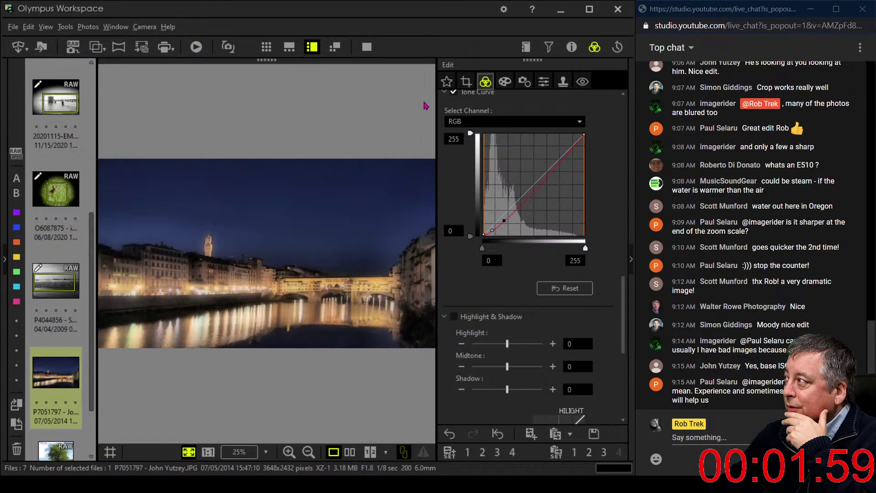
Tighten the 16:9 crop to 3416 x 1920 pixels and shift it lower, trimming sky and the edge beside the riverside buildings
{"action": "left_click", "coordinate": [466, 81]}
{"action": "left_click_drag", "start_coordinate": [393, 258], "coordinate": [393, 263]}
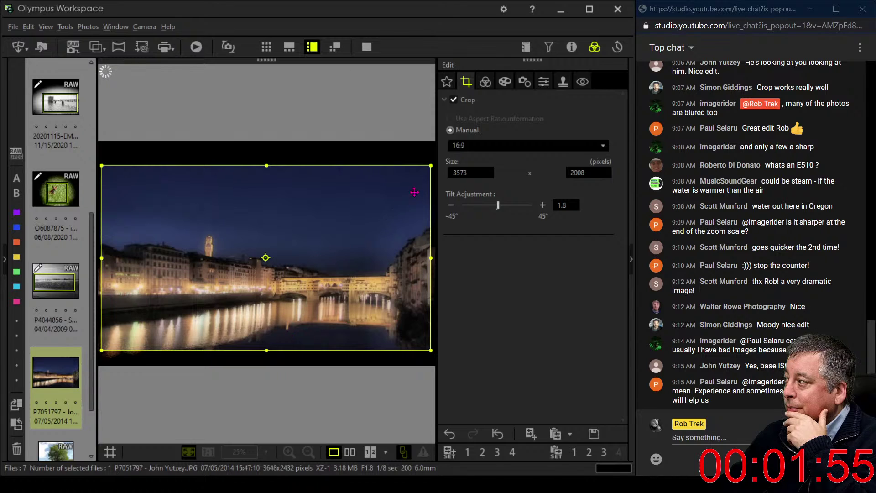
{"action": "left_click_drag", "start_coordinate": [431, 171], "coordinate": [417, 174]}
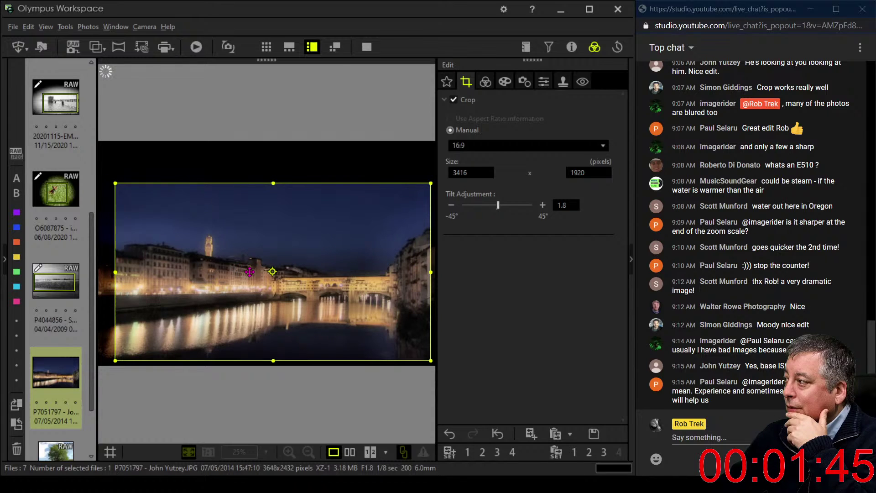
{"action": "left_click", "coordinate": [484, 87]}
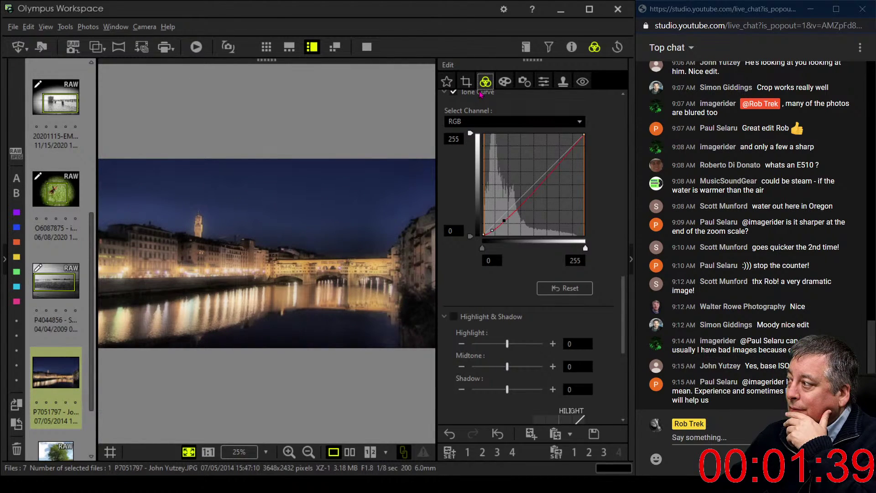
Inspect the bridge at actual size and set the night photo's Sharpness to -2
{"action": "left_click", "coordinate": [303, 278]}
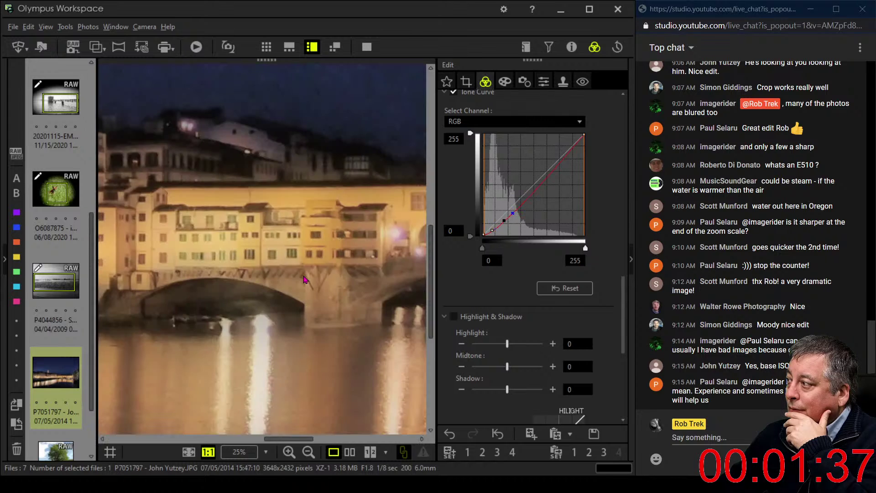
{"action": "left_click_drag", "start_coordinate": [237, 283], "coordinate": [303, 283]}
{"action": "left_click", "coordinate": [303, 282]}
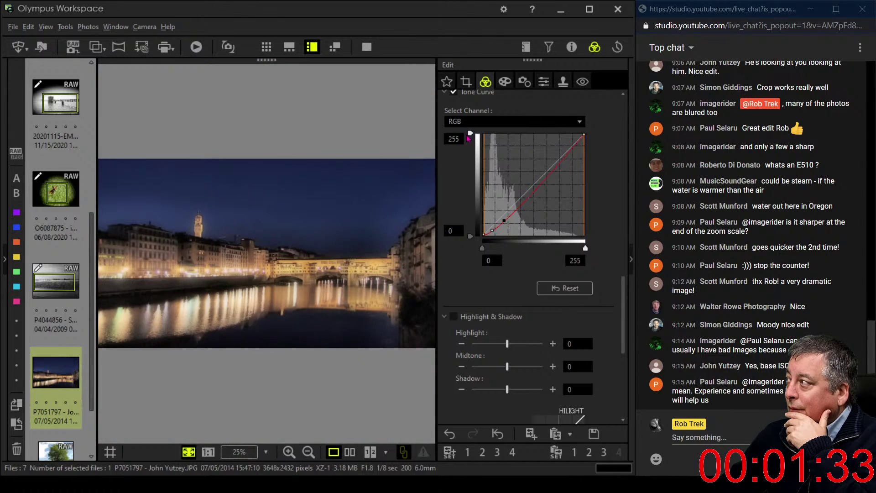
{"action": "left_click", "coordinate": [524, 81]}
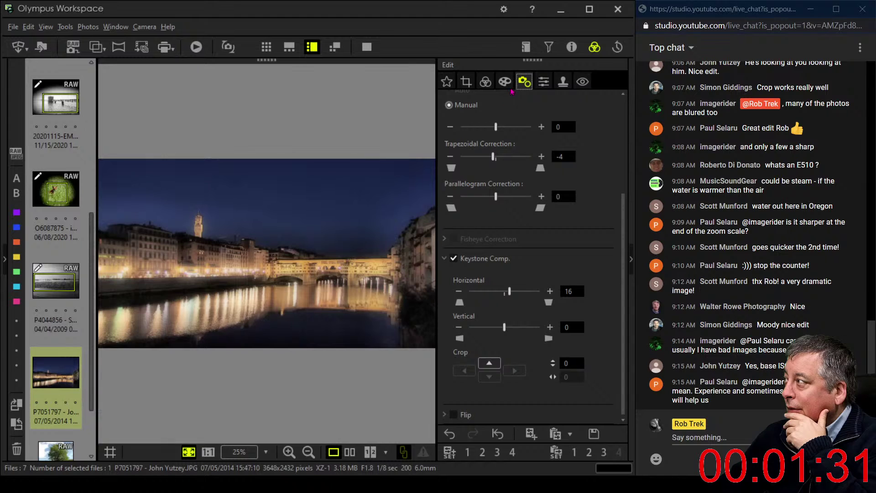
{"action": "left_click", "coordinate": [543, 82]}
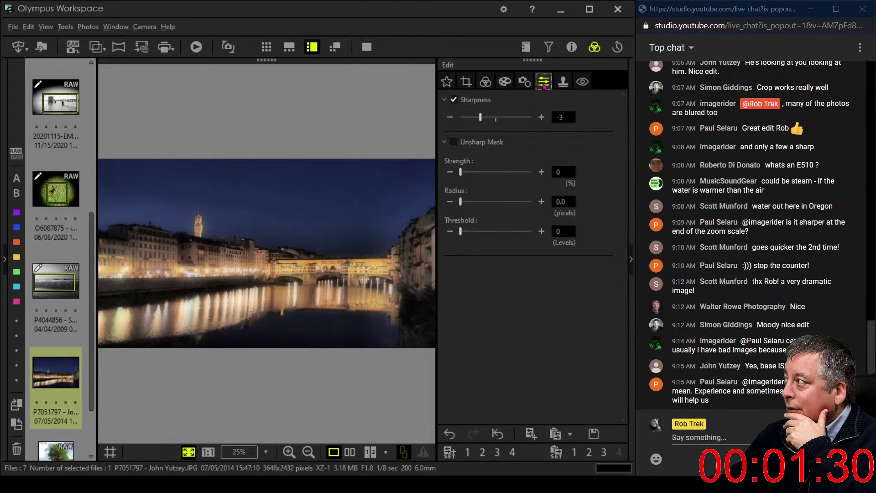
{"action": "left_click", "coordinate": [488, 121]}
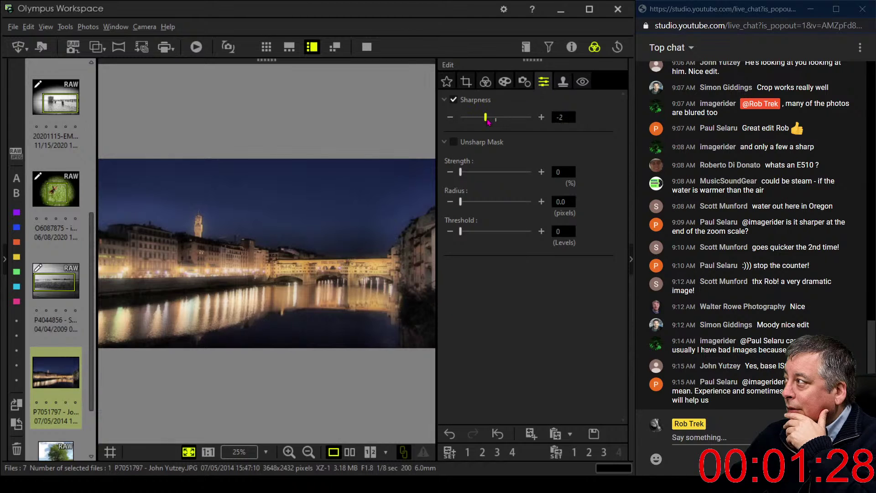
Brighten the night photo's blues by setting Adjust Color luminance to 1 for color 6, 3 for color 7 and 1 for color 8
{"action": "left_click", "coordinate": [485, 82]}
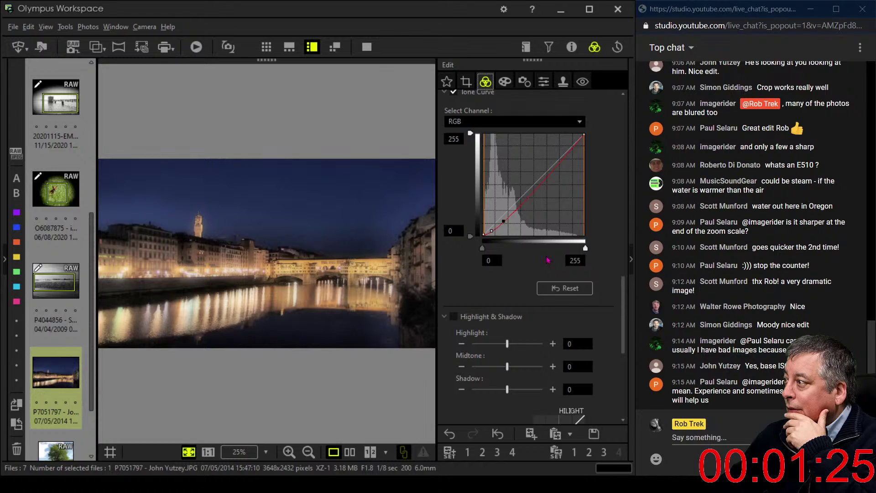
{"action": "scroll", "coordinate": [525, 274], "scroll_direction": "up", "scroll_amount": 6}
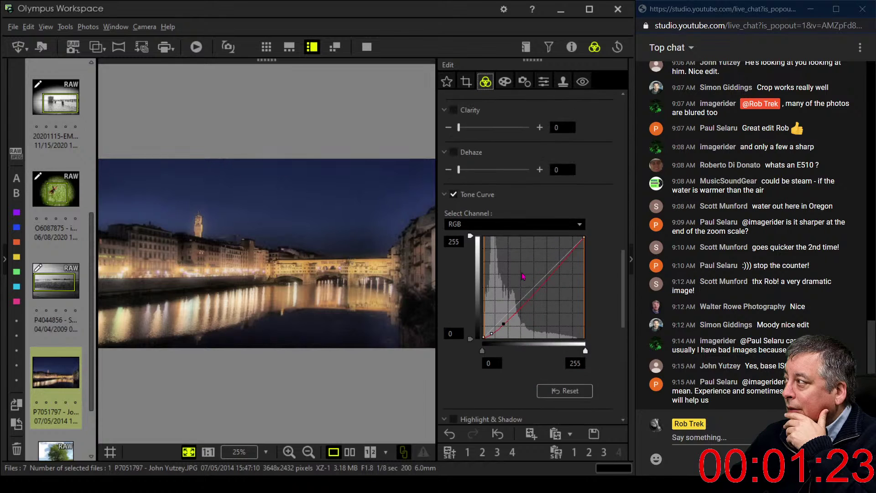
{"action": "scroll", "coordinate": [523, 276], "scroll_direction": "up", "scroll_amount": 5}
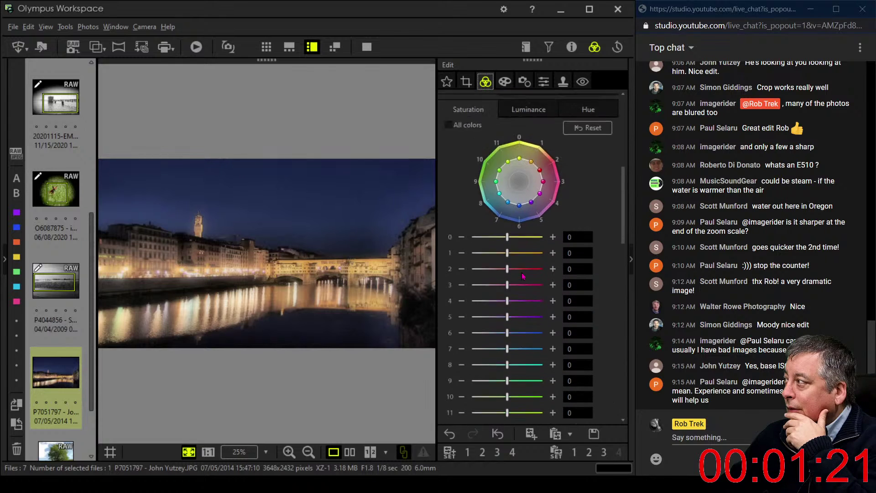
{"action": "left_click", "coordinate": [534, 174]}
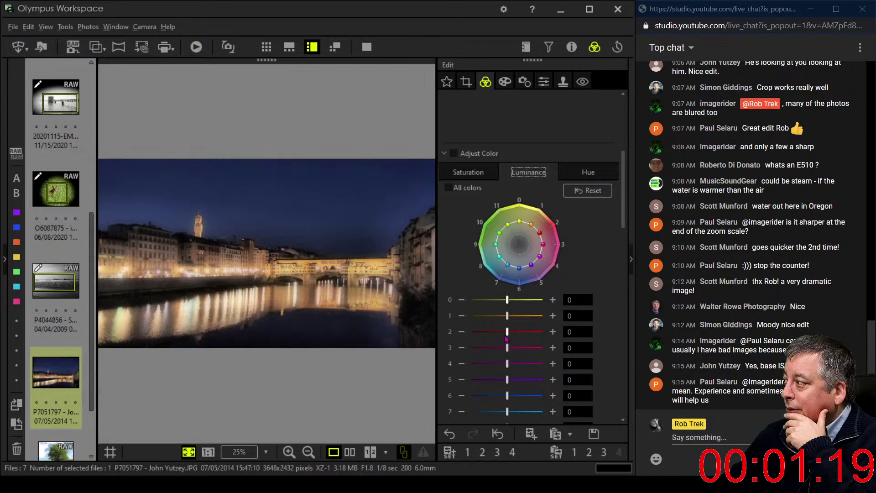
{"action": "scroll", "coordinate": [528, 376], "scroll_direction": "down", "scroll_amount": 1}
{"action": "mouse_move", "coordinate": [507, 395]}
{"action": "left_mouse_down"}
{"action": "mouse_move", "coordinate": [521, 398]}
{"action": "mouse_move", "coordinate": [511, 410]}
{"action": "left_mouse_up"}
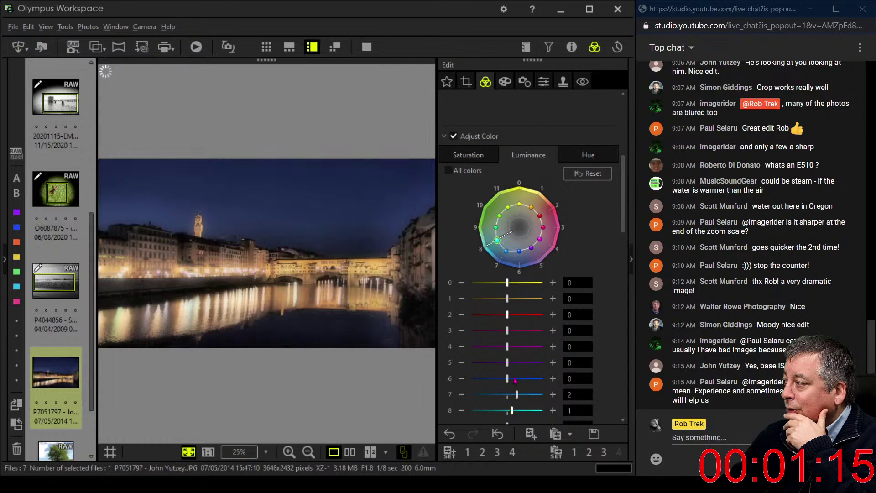
{"action": "mouse_move", "coordinate": [507, 378]}
{"action": "left_mouse_down"}
{"action": "mouse_move", "coordinate": [517, 379]}
{"action": "mouse_move", "coordinate": [523, 395]}
{"action": "mouse_move", "coordinate": [512, 378]}
{"action": "left_mouse_up"}
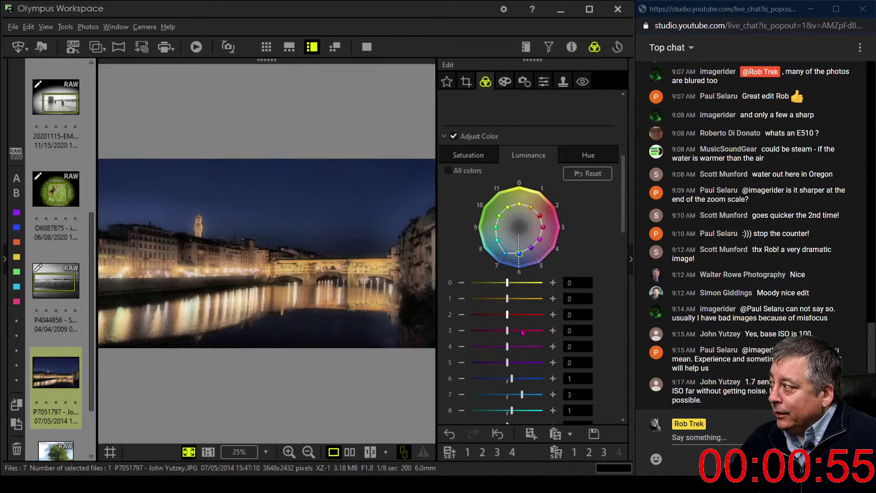
Set the Adjust Color saturation of orange color 1 to 1 for the night photo
{"action": "left_click", "coordinate": [480, 155]}
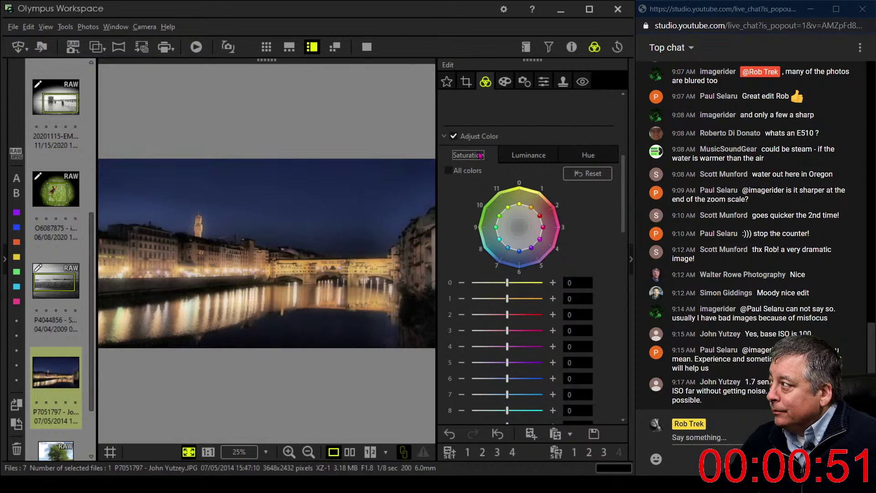
{"action": "left_click", "coordinate": [528, 155]}
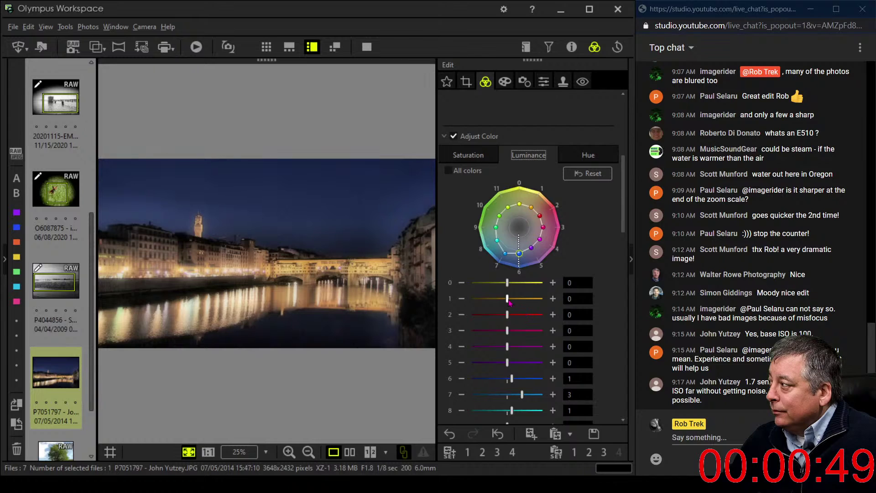
{"action": "left_click", "coordinate": [468, 155]}
{"action": "left_click_drag", "start_coordinate": [506, 299], "coordinate": [517, 299]}
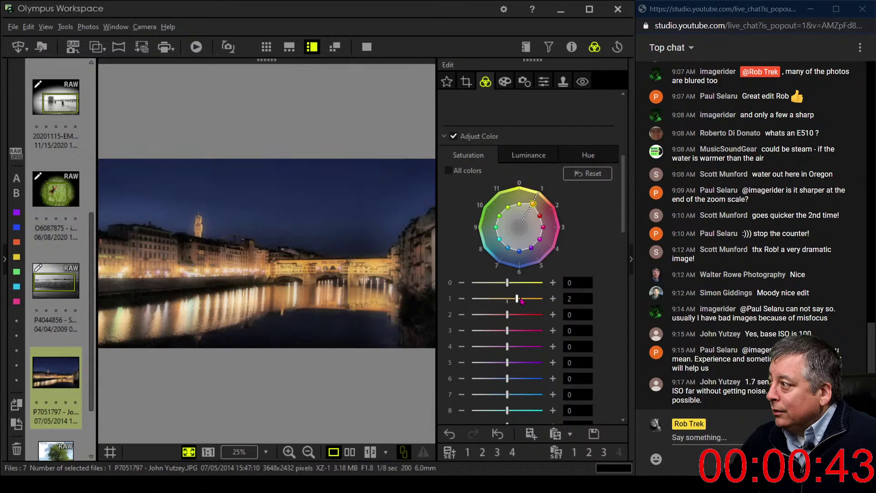
{"action": "left_click_drag", "start_coordinate": [521, 299], "coordinate": [516, 301]}
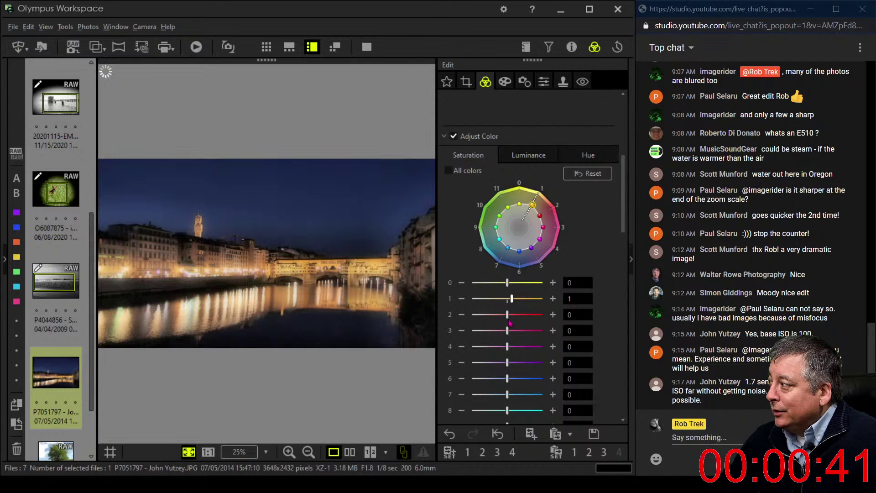
Try hue shifts of 1 and -1 on orange color 1, and return it to 0
{"action": "left_click", "coordinate": [588, 155]}
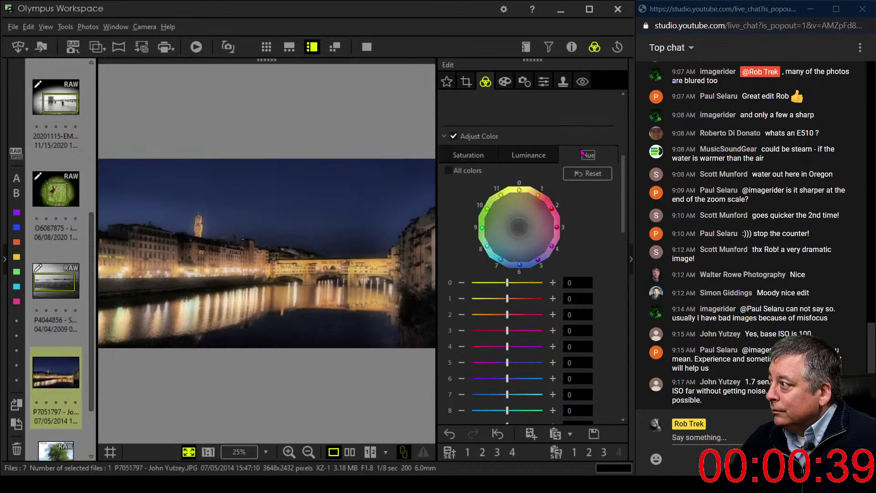
{"action": "left_click", "coordinate": [508, 299]}
{"action": "left_click_drag", "start_coordinate": [508, 300], "coordinate": [513, 301]}
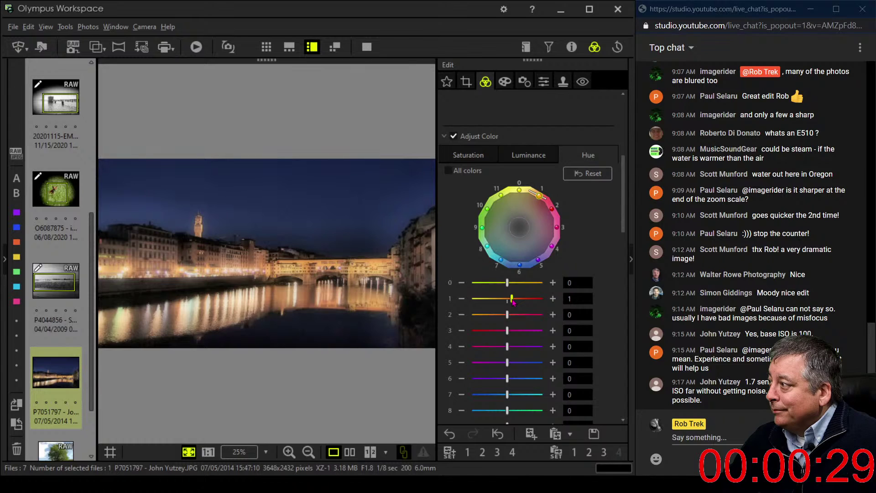
{"action": "left_click_drag", "start_coordinate": [513, 302], "coordinate": [505, 304]}
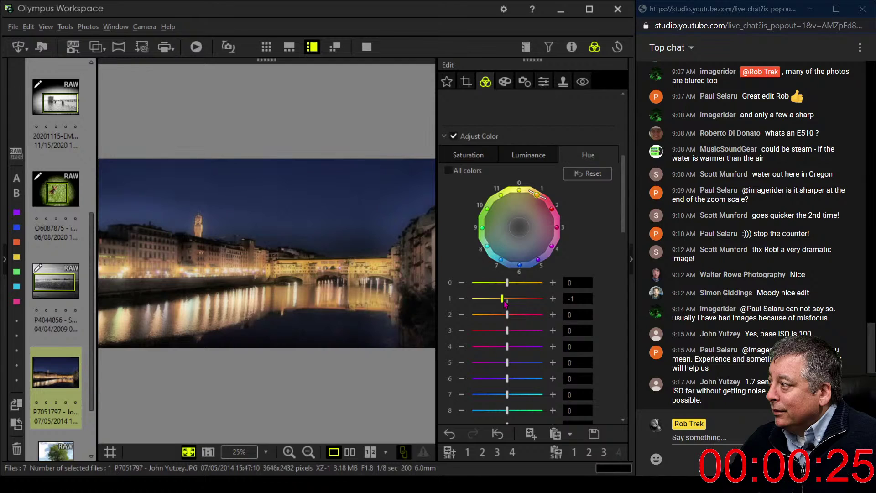
{"action": "left_click", "coordinate": [505, 305]}
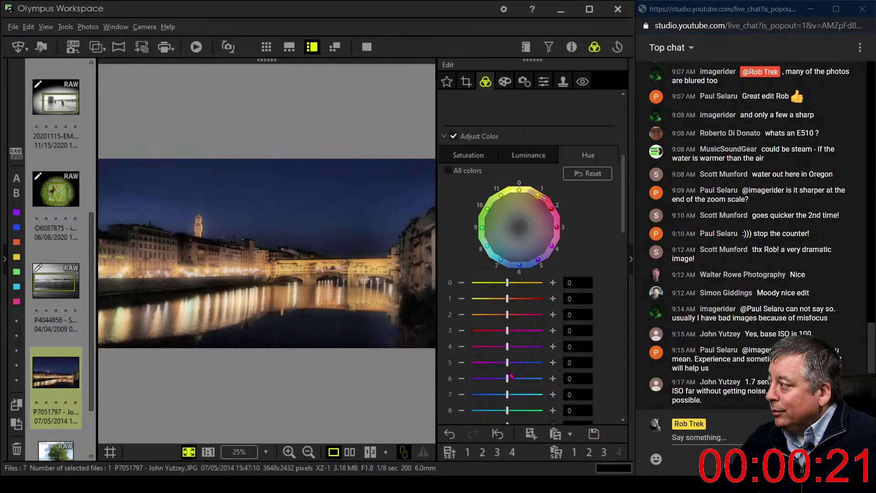
Set the Adjust Color hue of colors 7 and 8 to 1 each for the night photo
{"action": "left_click_drag", "start_coordinate": [507, 412], "coordinate": [511, 412]}
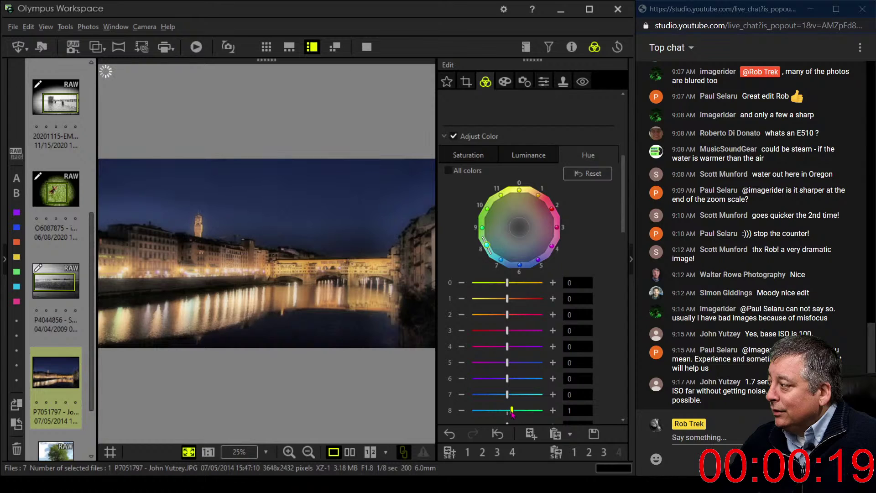
{"action": "scroll", "coordinate": [561, 376], "scroll_direction": "down", "scroll_amount": 2}
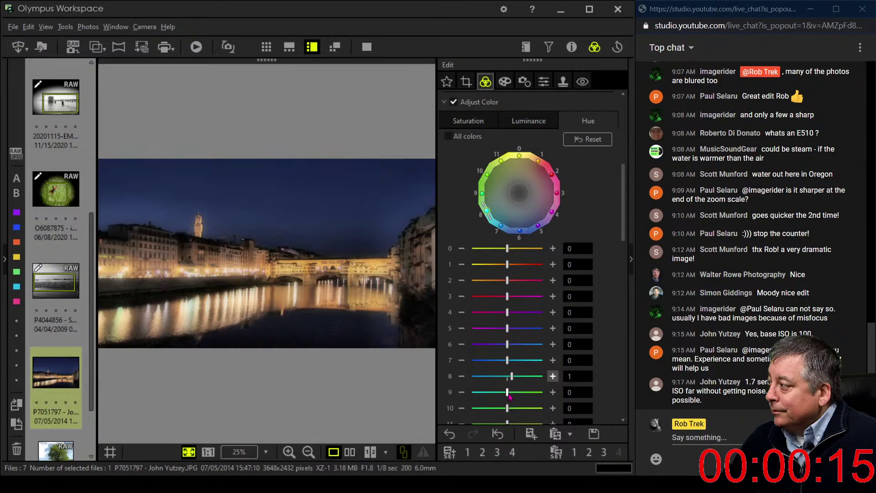
{"action": "left_click_drag", "start_coordinate": [508, 361], "coordinate": [512, 361]}
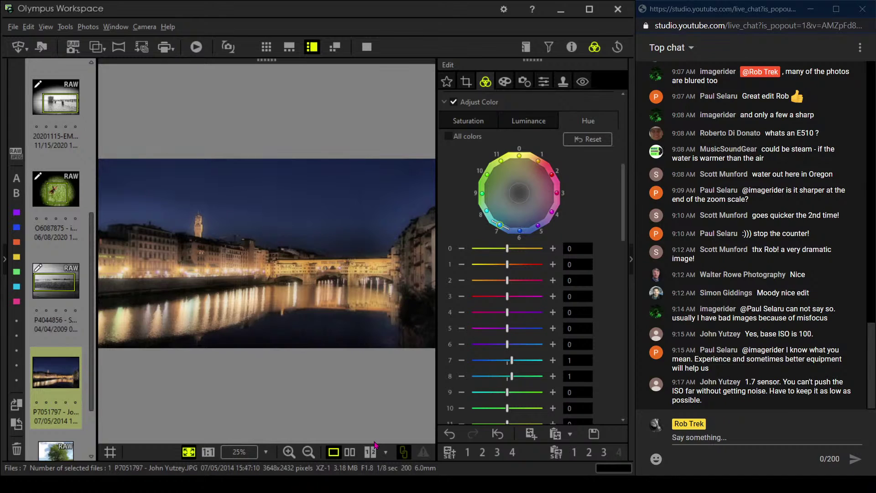
Compare the original and edited night photo side by side in full screen, and view the edited version alone in full screen
{"action": "left_click", "coordinate": [349, 451]}
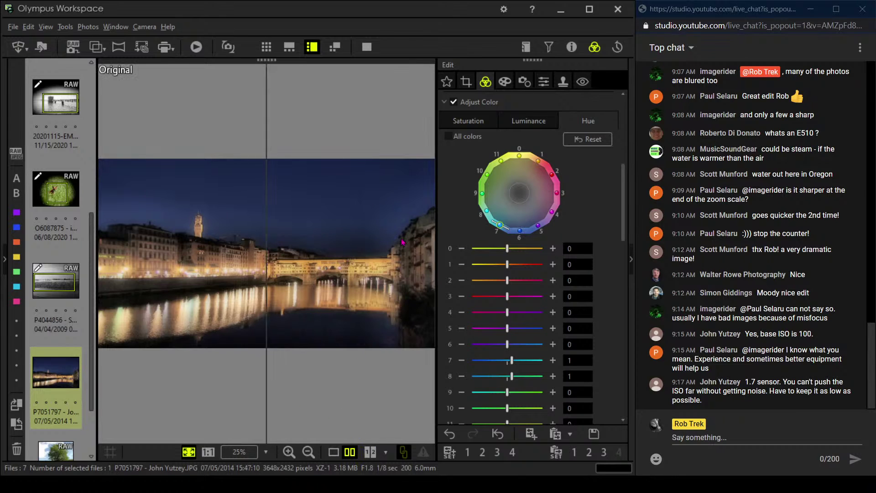
{"action": "left_click", "coordinate": [367, 50]}
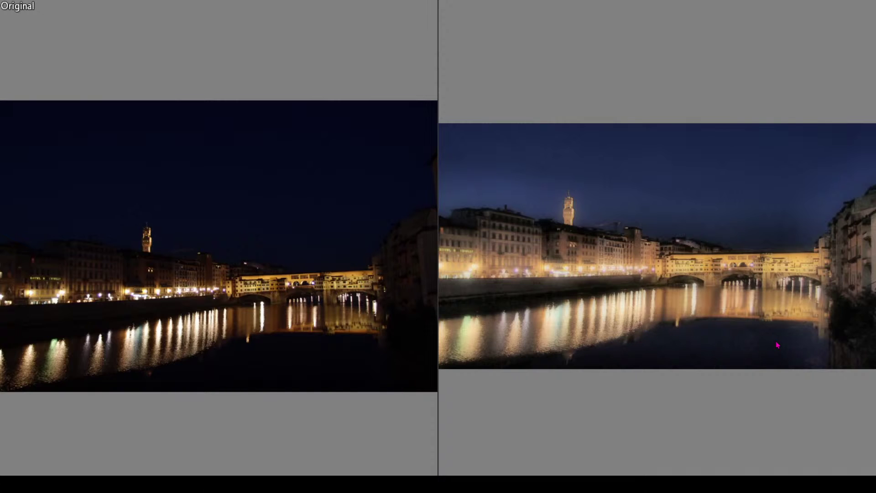
{"action": "key", "text": "Escape"}
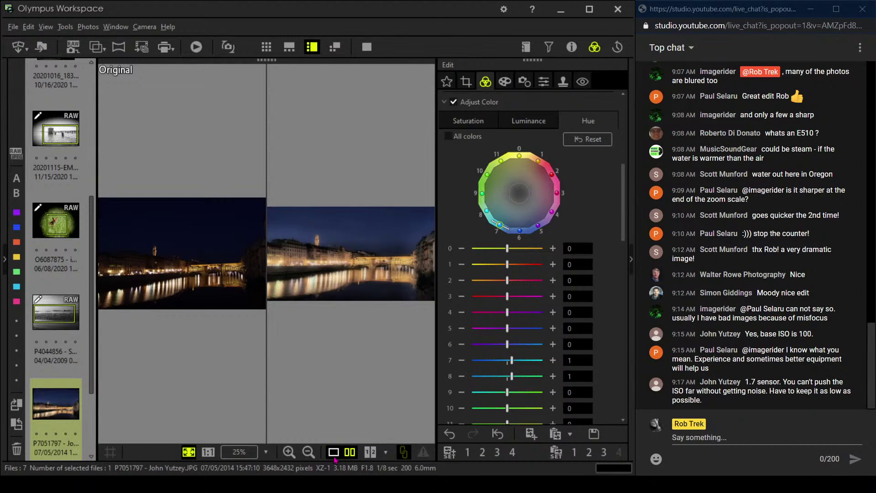
{"action": "left_click", "coordinate": [333, 451]}
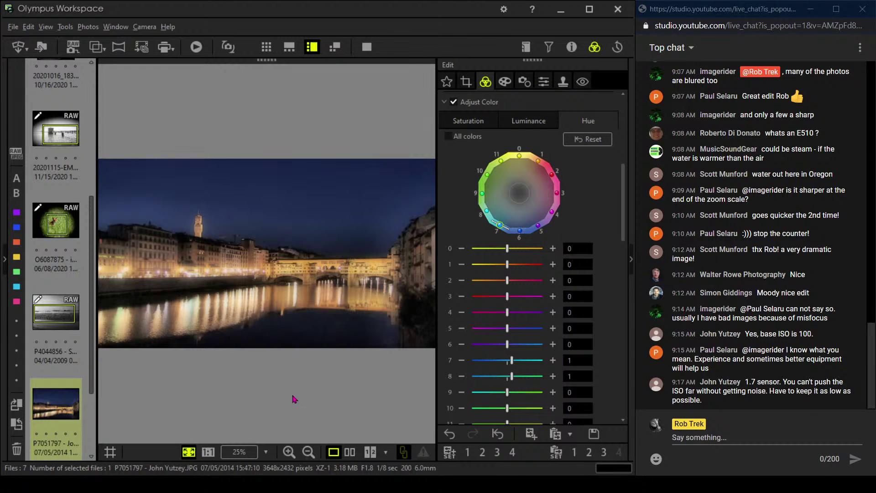
{"action": "left_click", "coordinate": [368, 47]}
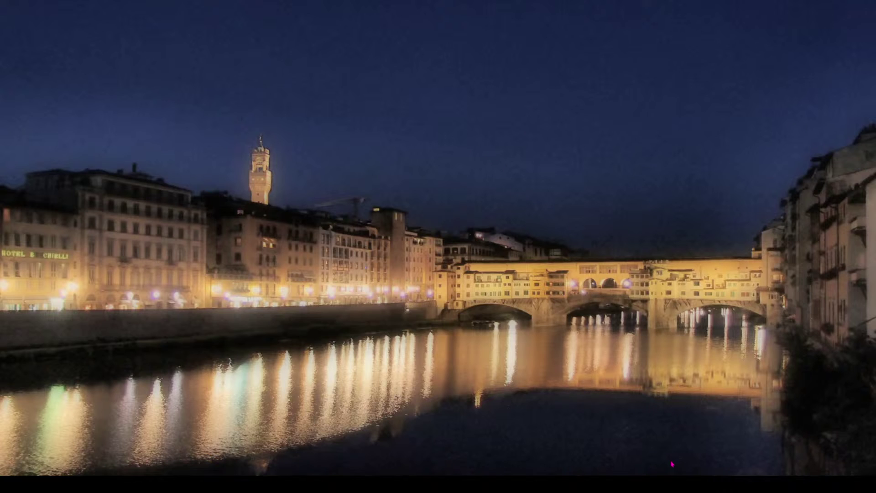
{"action": "key", "text": "Escape"}
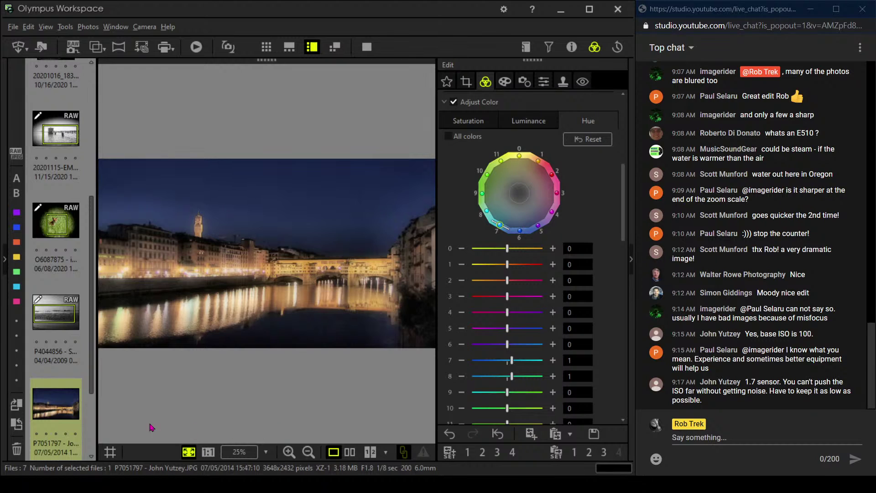
Open the raw photo of the tree beside the stone wall and review its camera and exposure properties
{"action": "mouse_move", "coordinate": [55, 412]}
{"action": "scroll", "coordinate": [54, 413], "scroll_direction": "down", "scroll_amount": 1}
{"action": "left_click", "coordinate": [57, 401]}
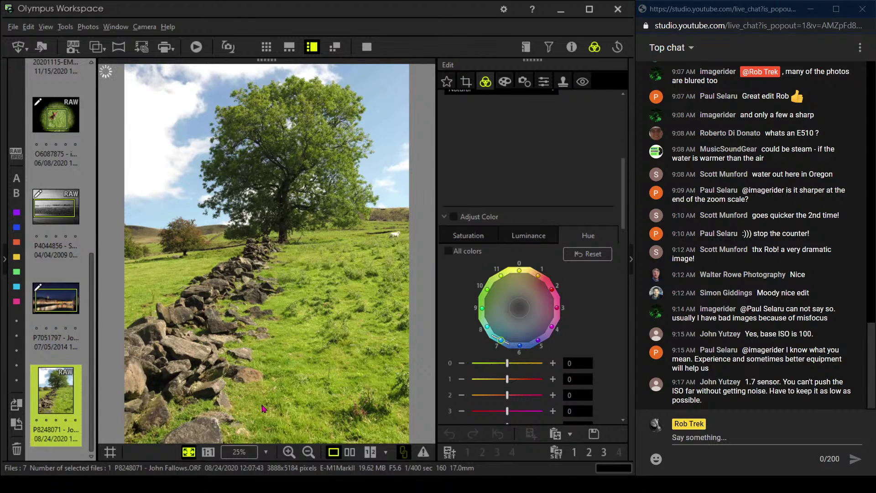
{"action": "left_click", "coordinate": [568, 52]}
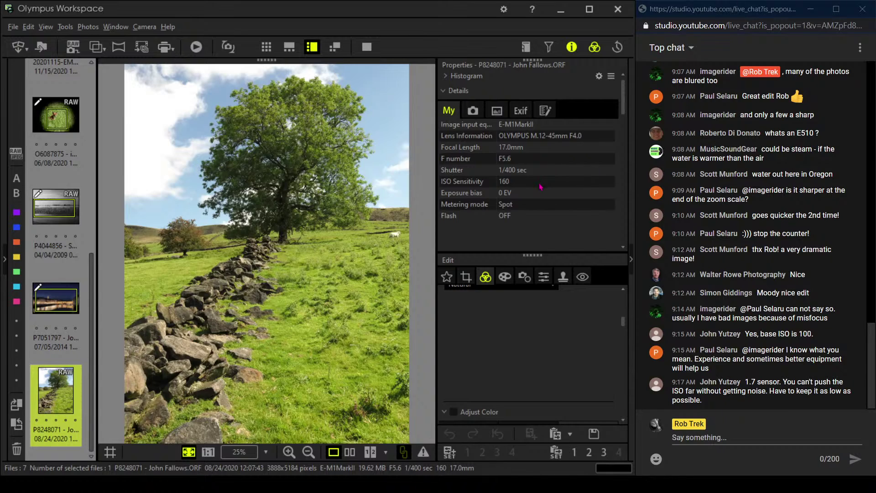
{"action": "left_click", "coordinate": [572, 47]}
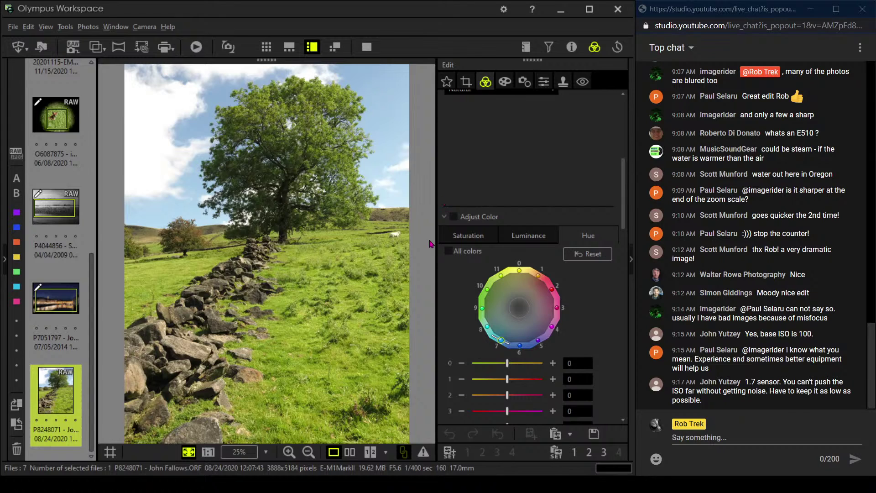
{"action": "left_click", "coordinate": [412, 241]}
{"action": "left_click_drag", "start_coordinate": [396, 243], "coordinate": [357, 258]}
{"action": "left_click", "coordinate": [356, 258]}
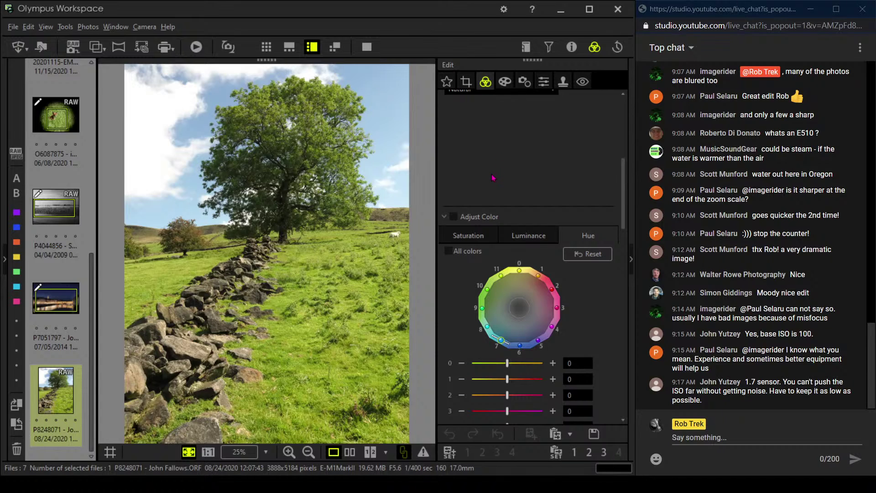
{"action": "scroll", "coordinate": [504, 183], "scroll_direction": "up", "scroll_amount": 6}
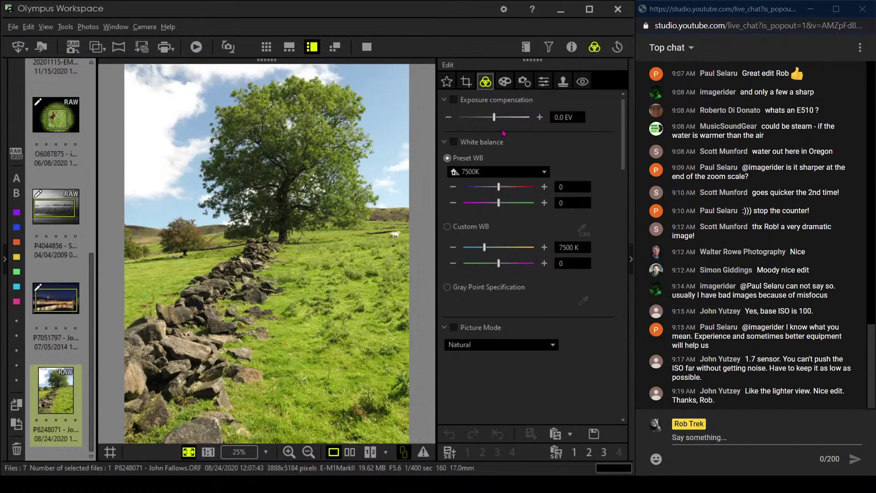
Straighten the tree photo's horizon with a crop tilt adjustment of 2.6
{"action": "left_click", "coordinate": [466, 81]}
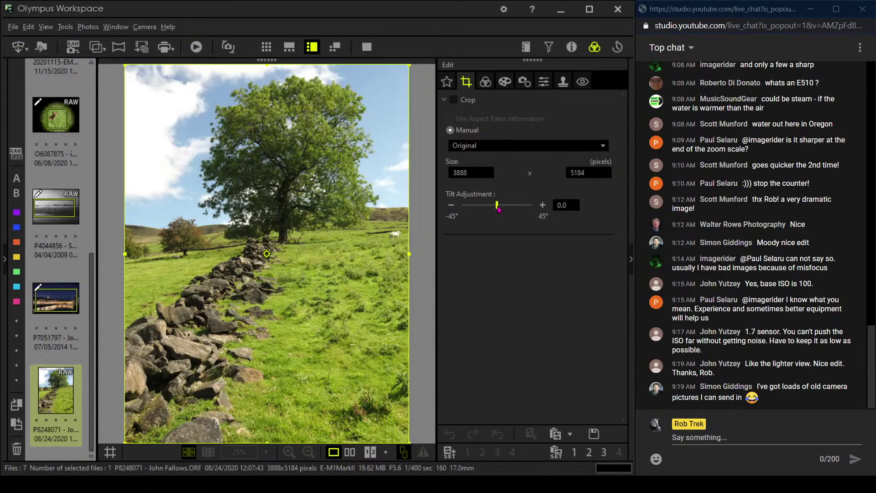
{"action": "left_click_drag", "start_coordinate": [499, 209], "coordinate": [500, 209]}
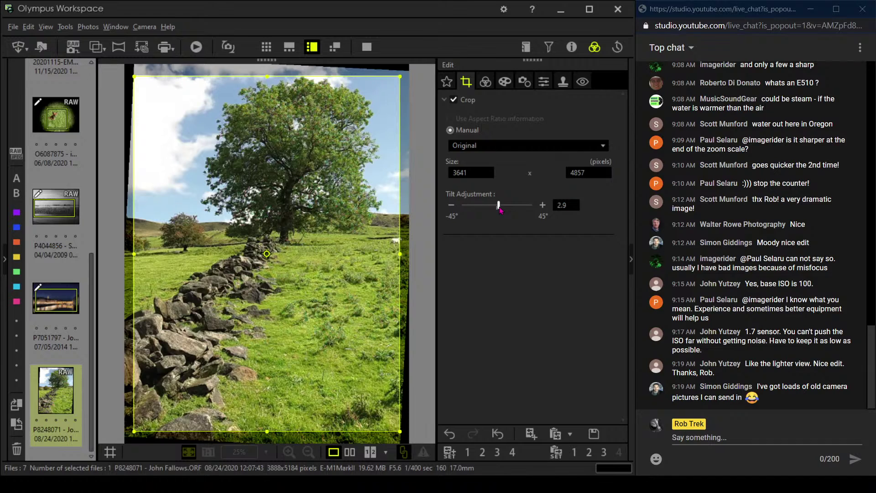
{"action": "left_click_drag", "start_coordinate": [501, 210], "coordinate": [501, 212]}
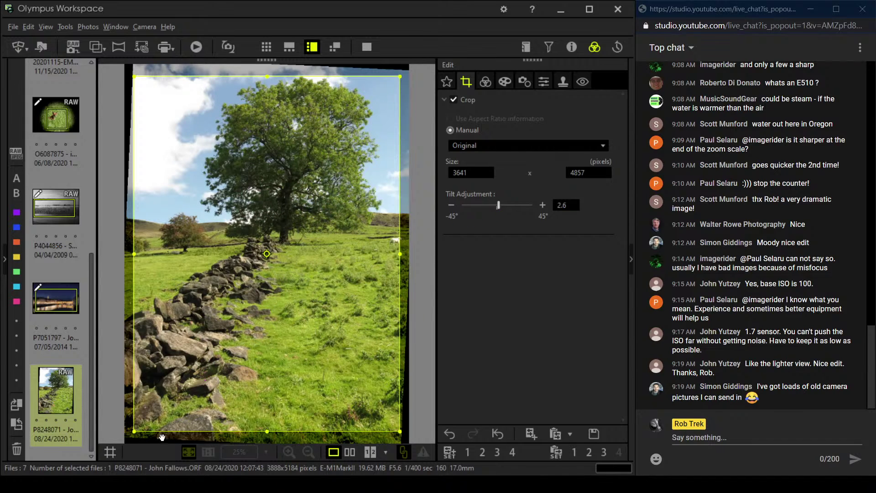
{"action": "left_click_drag", "start_coordinate": [138, 429], "coordinate": [138, 428]}
Crop the tree photo to a 1:1 square of 2810 x 2810 pixels framing the tree and the white sheep, excluding the foreground rocks
{"action": "left_click", "coordinate": [503, 144]}
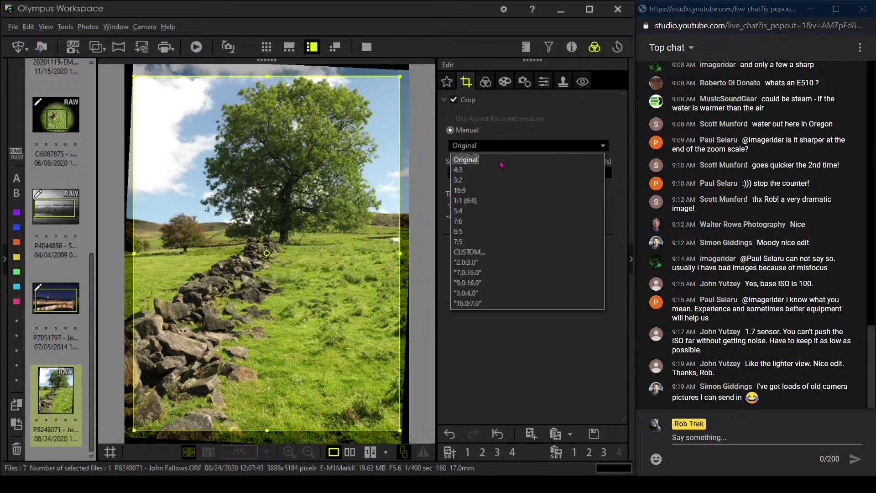
{"action": "left_click", "coordinate": [498, 199]}
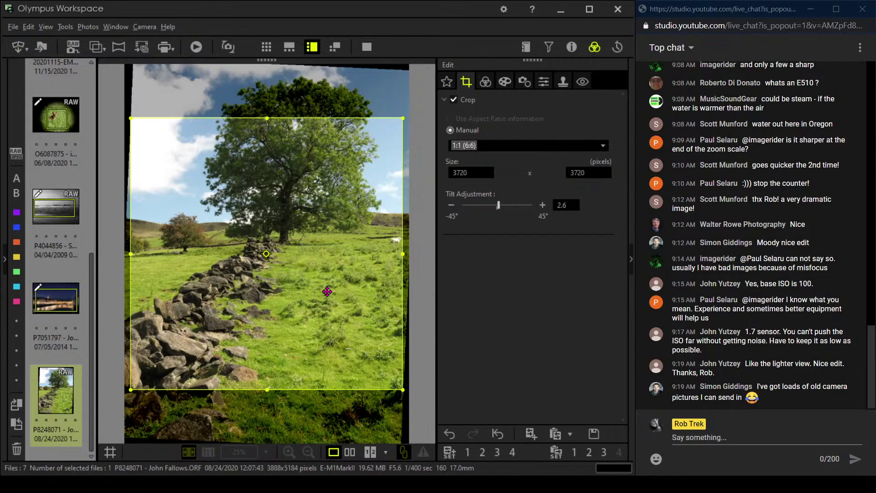
{"action": "left_click_drag", "start_coordinate": [327, 291], "coordinate": [332, 243]}
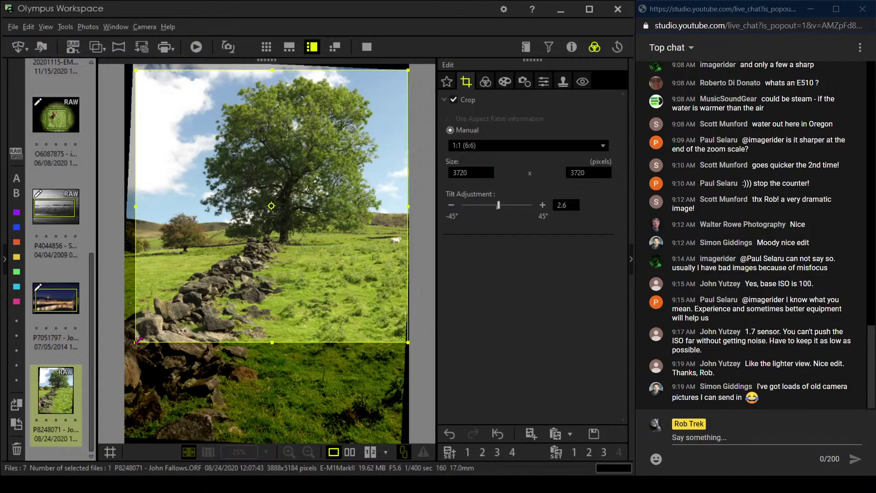
{"action": "left_click_drag", "start_coordinate": [135, 342], "coordinate": [202, 275]}
{"action": "left_click_drag", "start_coordinate": [298, 228], "coordinate": [327, 211]}
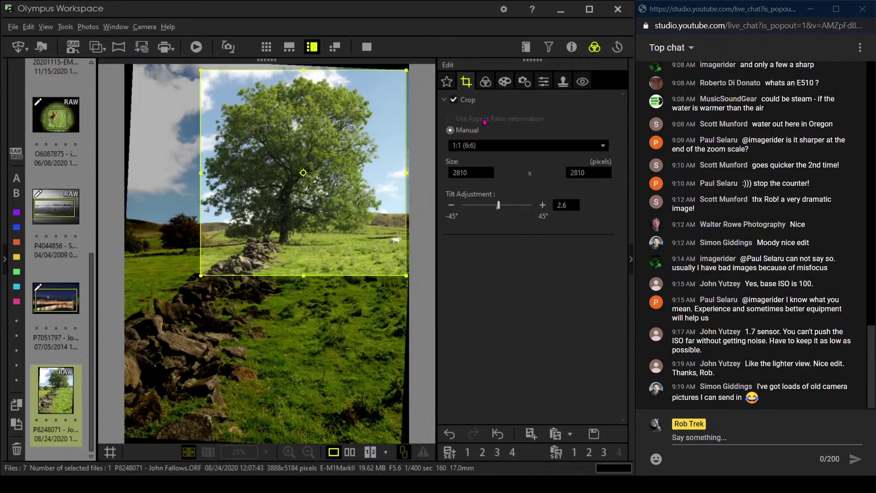
Apply the Soft Focus art filter to the tree photo, leaving its picture mode set to Natural
{"action": "left_click", "coordinate": [485, 82]}
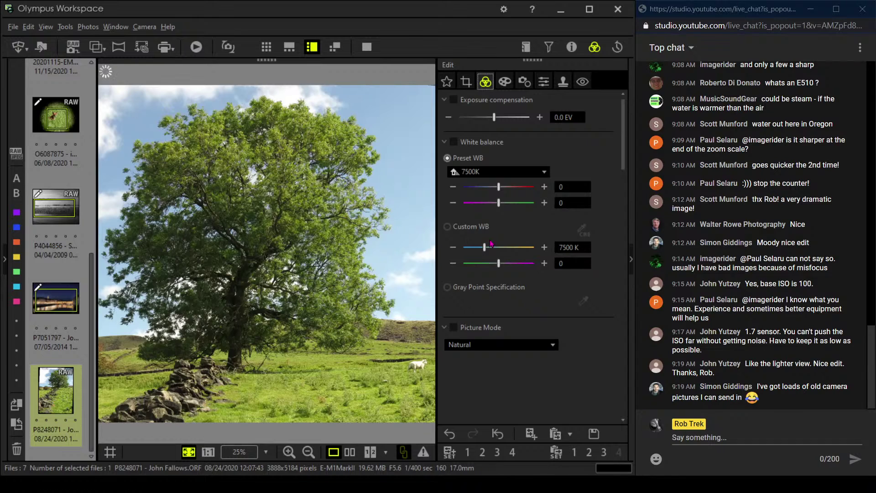
{"action": "left_click", "coordinate": [527, 343]}
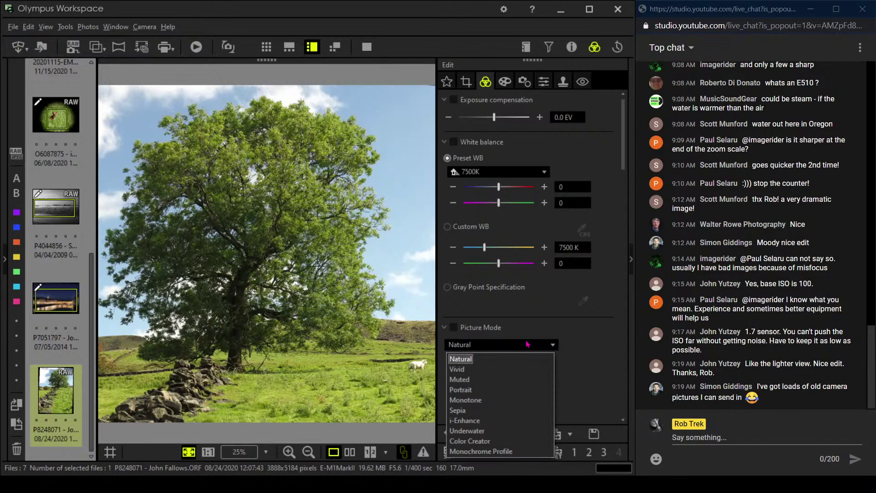
{"action": "left_click", "coordinate": [504, 81]}
{"action": "left_click", "coordinate": [498, 117]}
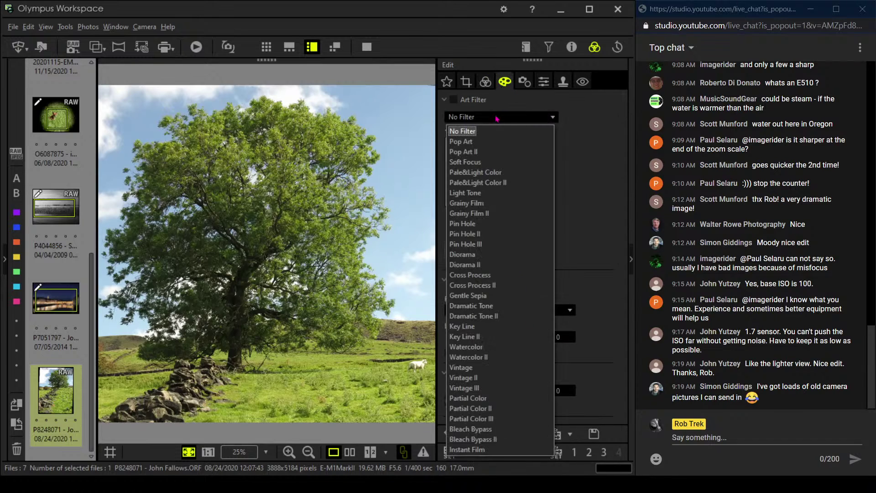
{"action": "left_click", "coordinate": [489, 163]}
Darken the shadows with a low point on the RGB tone curve and anchor the brighter tones with a second point
{"action": "left_click", "coordinate": [487, 86]}
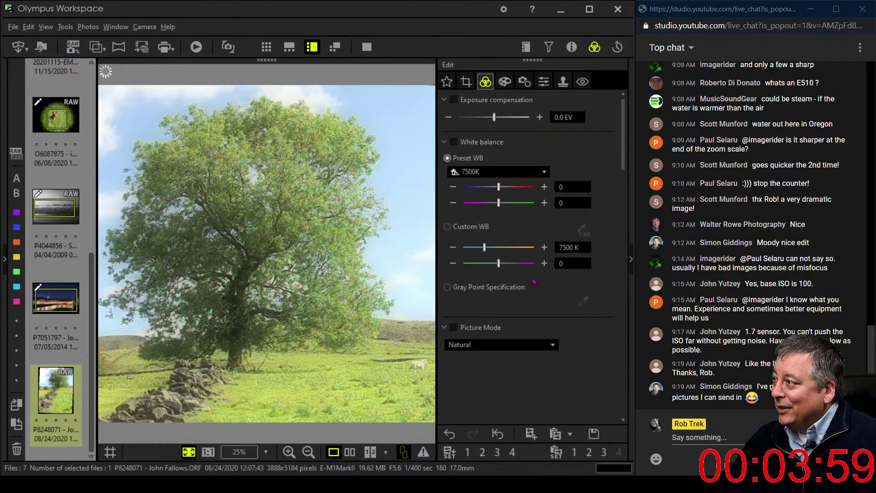
{"action": "scroll", "coordinate": [536, 289], "scroll_direction": "down", "scroll_amount": 8}
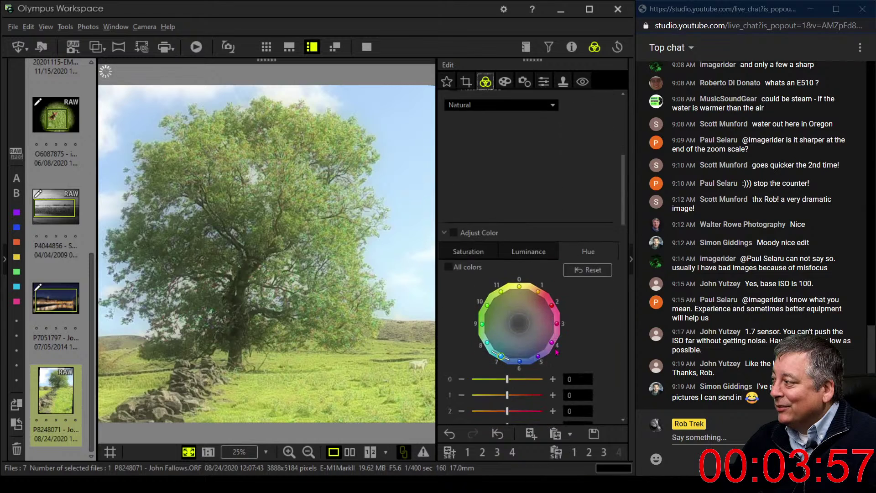
{"action": "scroll", "coordinate": [556, 352], "scroll_direction": "down", "scroll_amount": 10}
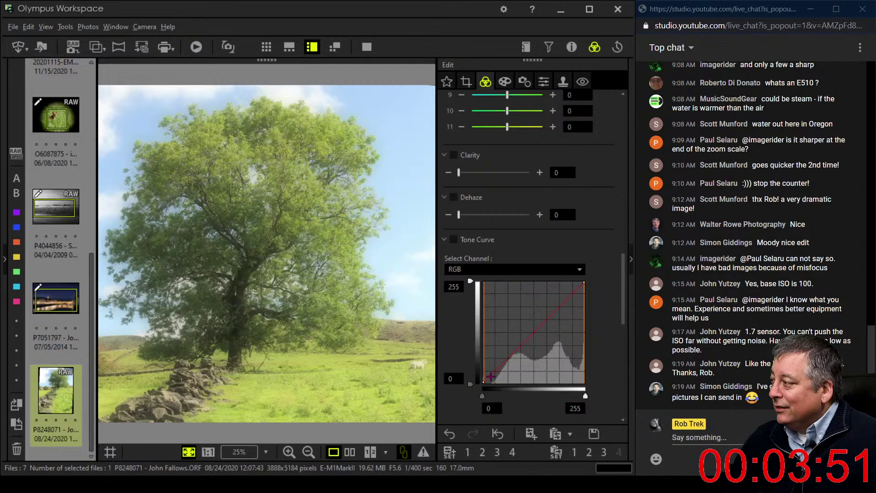
{"action": "left_click_drag", "start_coordinate": [491, 375], "coordinate": [490, 379]}
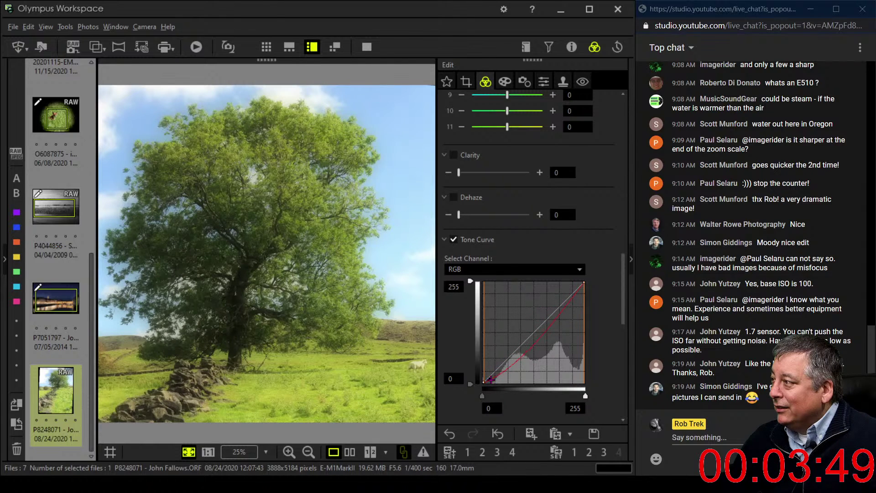
{"action": "left_click", "coordinate": [554, 326]}
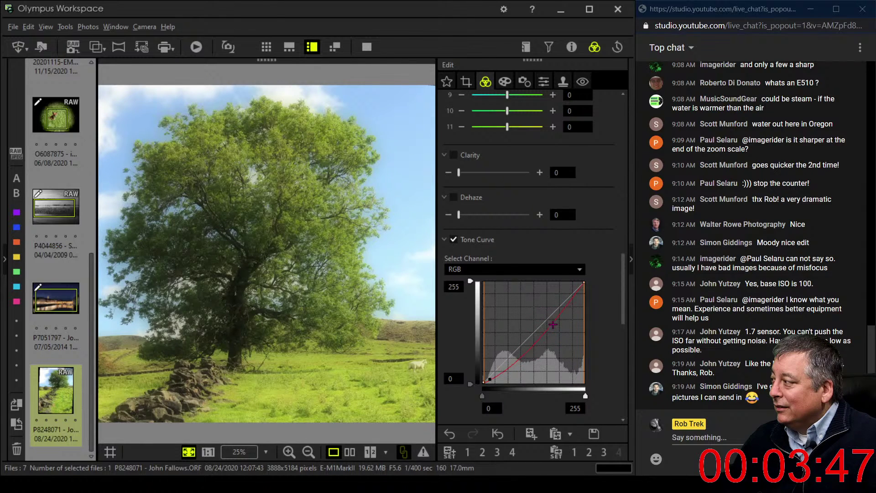
{"action": "left_click_drag", "start_coordinate": [552, 324], "coordinate": [549, 321]}
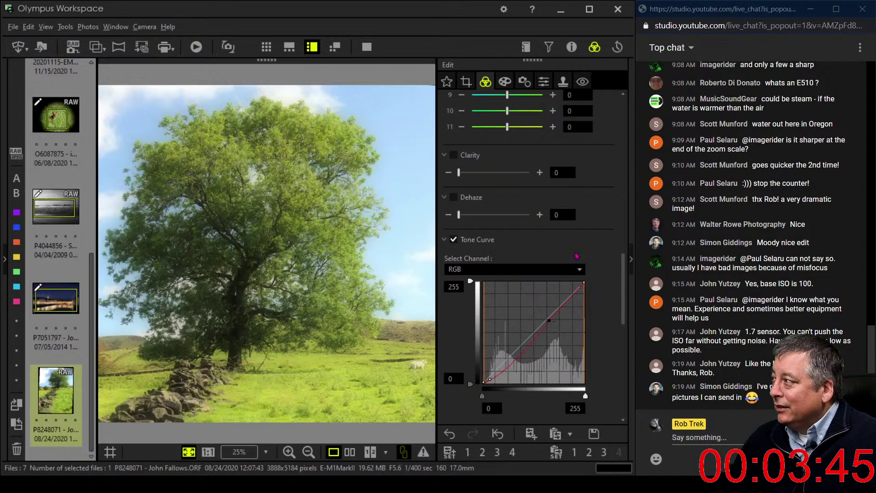
Warm the tree photo with a custom white balance of 8081 K
{"action": "left_click_drag", "start_coordinate": [631, 314], "coordinate": [628, 258]}
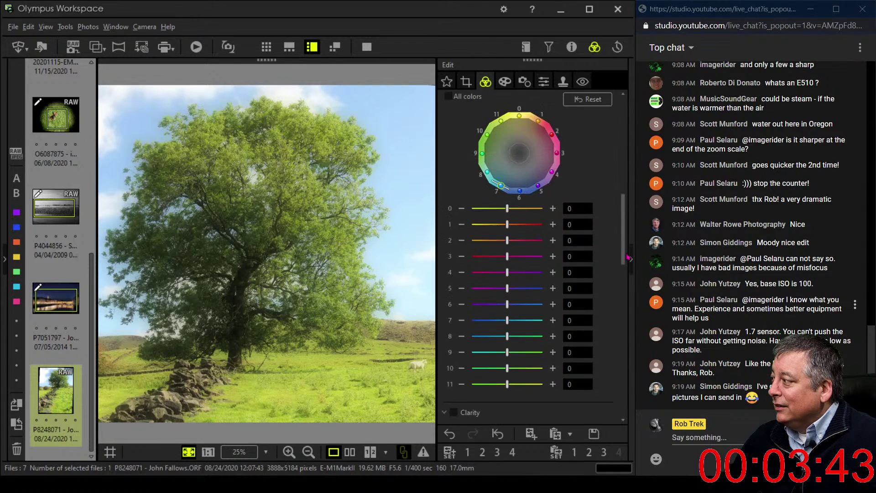
{"action": "scroll", "coordinate": [556, 185], "scroll_direction": "up", "scroll_amount": 10}
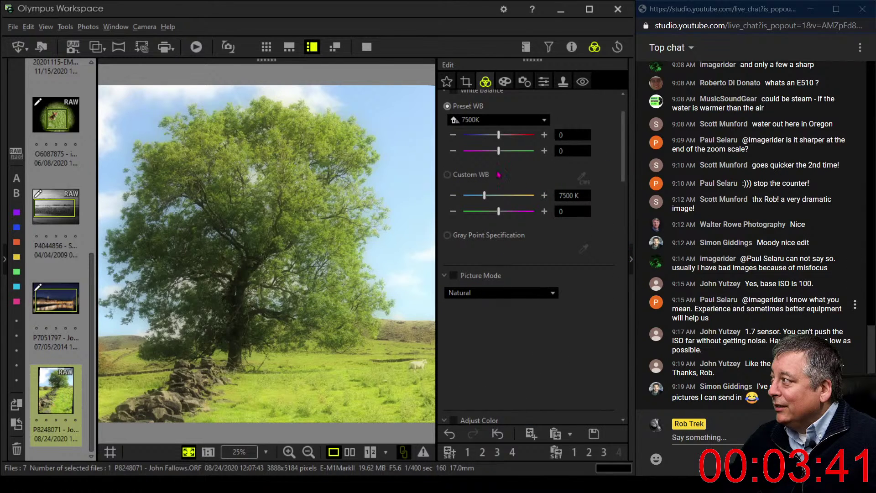
{"action": "left_click_drag", "start_coordinate": [484, 195], "coordinate": [487, 196]}
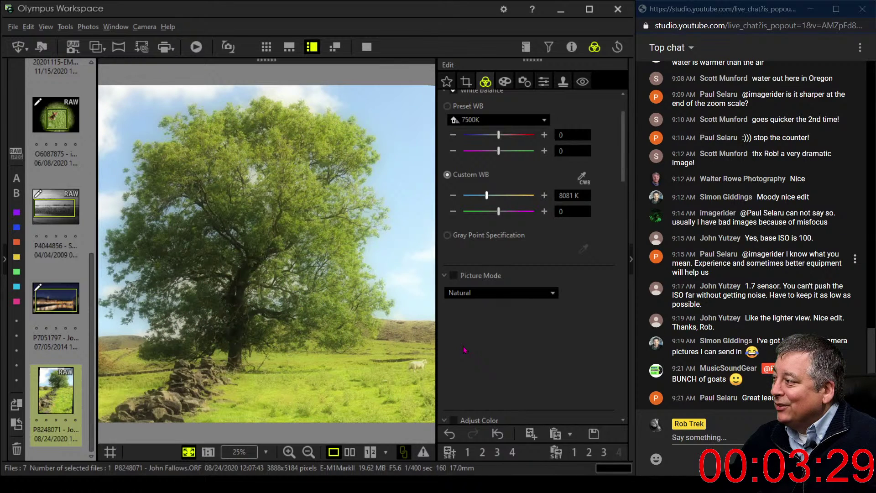
Enable the Clone Stamp Tool with size 210 and blur 87, and clone the white sheep onto the grass nearer the foreground
{"action": "left_click", "coordinate": [564, 82]}
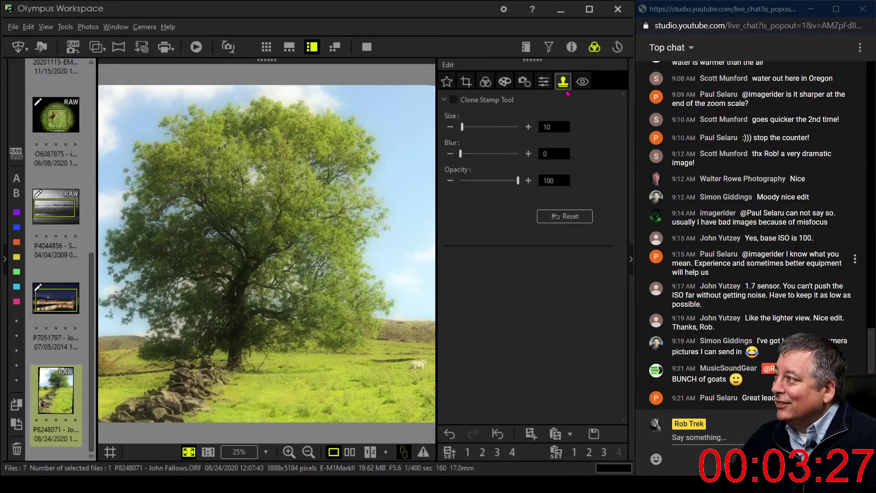
{"action": "left_click", "coordinate": [453, 100]}
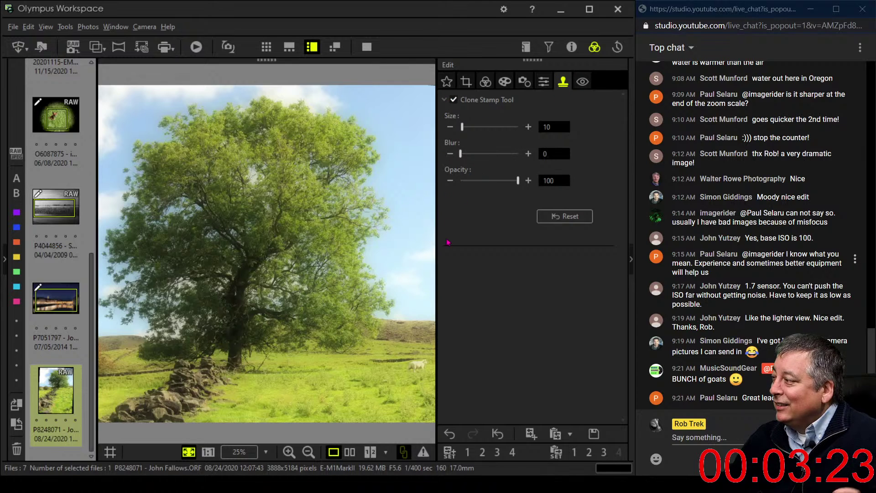
{"action": "left_click_drag", "start_coordinate": [463, 130], "coordinate": [512, 157]}
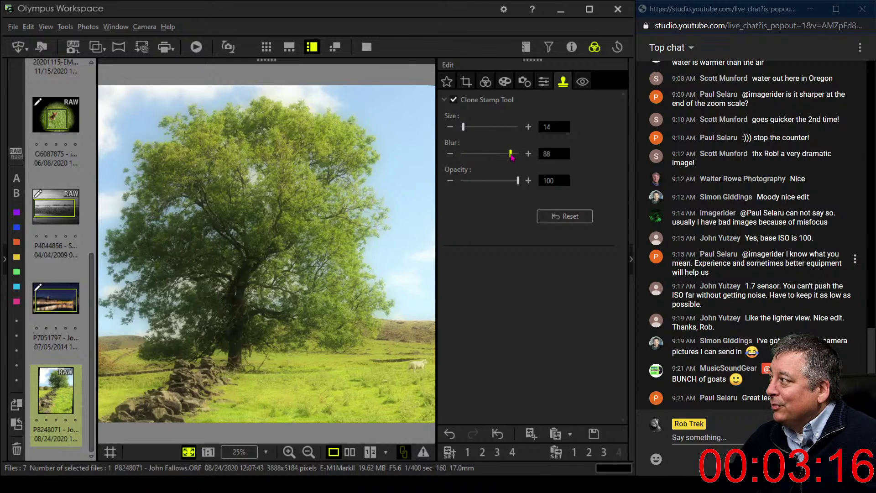
{"action": "left_click", "coordinate": [412, 365]}
{"action": "left_click", "coordinate": [440, 275]}
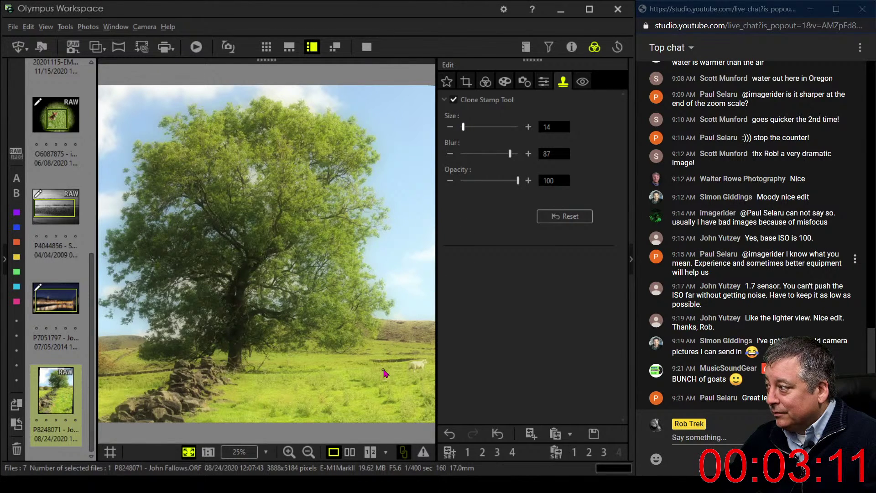
{"action": "left_click_drag", "start_coordinate": [462, 127], "coordinate": [486, 127]}
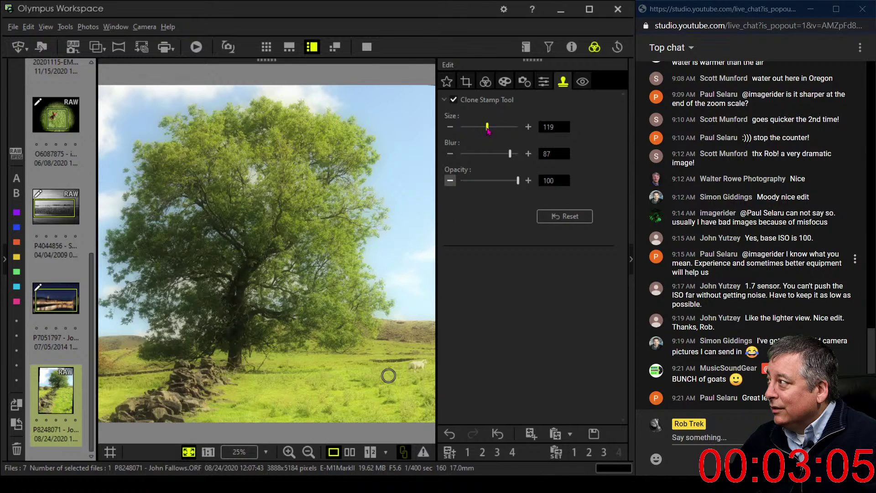
{"action": "left_click_drag", "start_coordinate": [487, 128], "coordinate": [496, 128]}
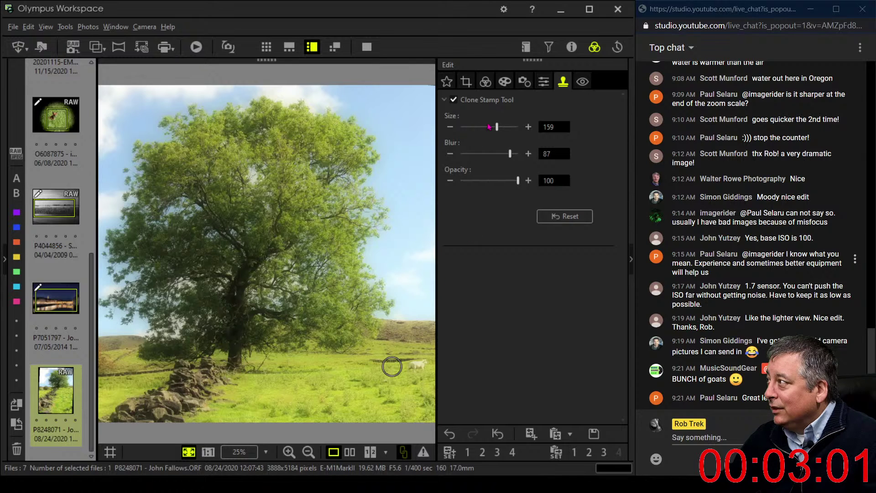
{"action": "left_click_drag", "start_coordinate": [497, 127], "coordinate": [508, 128]}
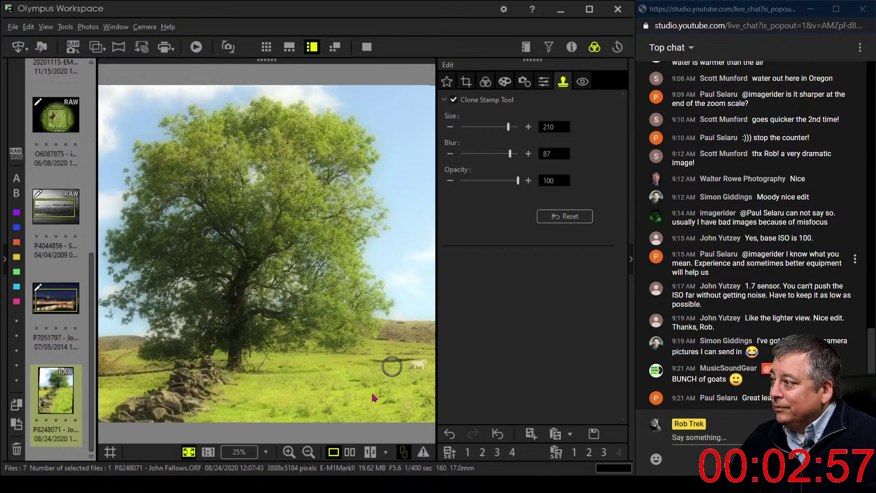
{"action": "left_click", "coordinate": [360, 371], "text": "alt"}
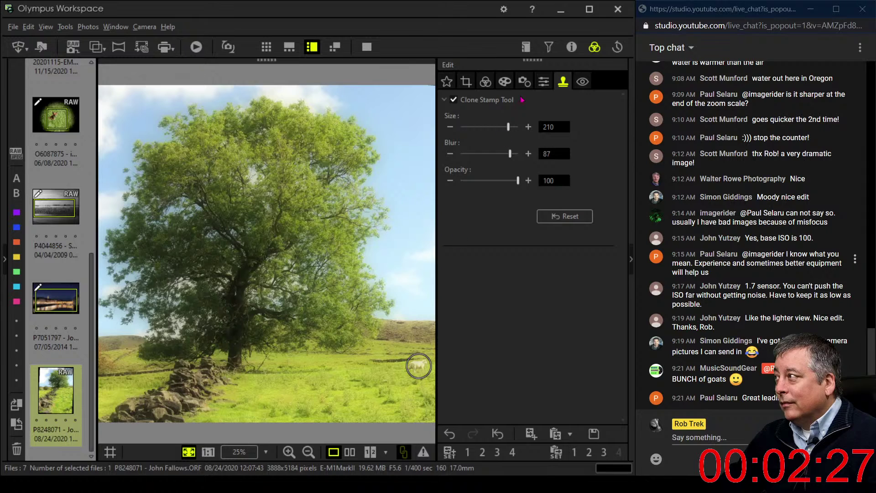
Set the clone stamp size to 214 and clone the original sheep onto the grass between it and the tree
{"action": "left_click", "coordinate": [485, 82]}
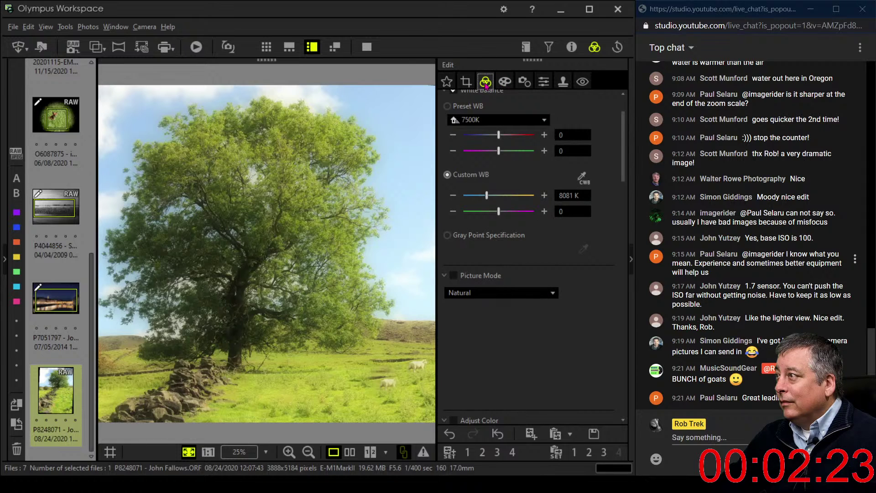
{"action": "left_click", "coordinate": [561, 83]}
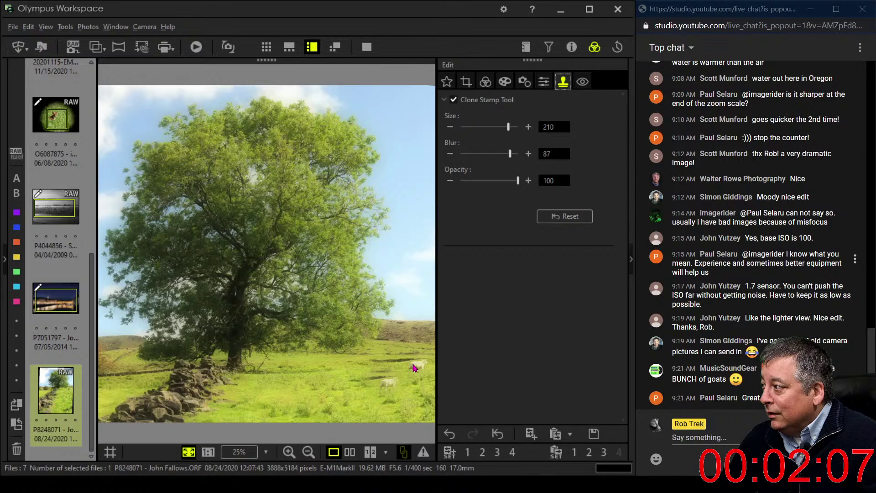
{"action": "left_click", "coordinate": [510, 131]}
{"action": "left_click_drag", "start_coordinate": [512, 132], "coordinate": [513, 133]}
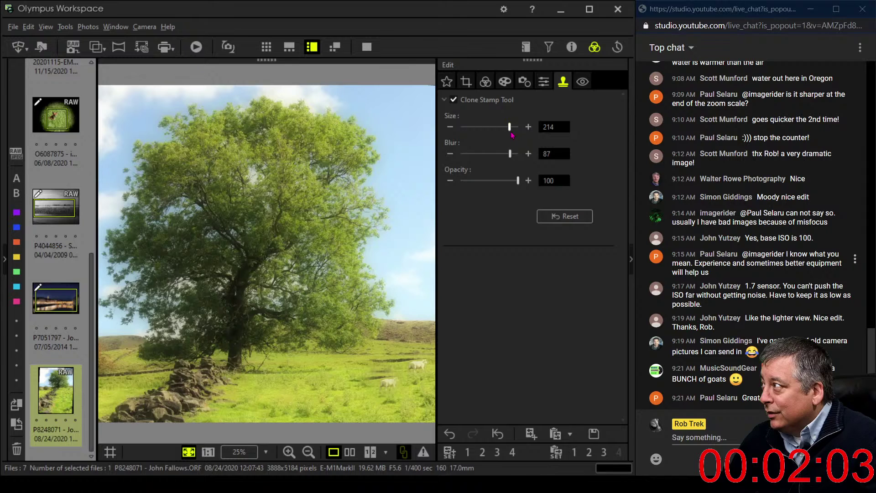
{"action": "left_click", "coordinate": [417, 369]}
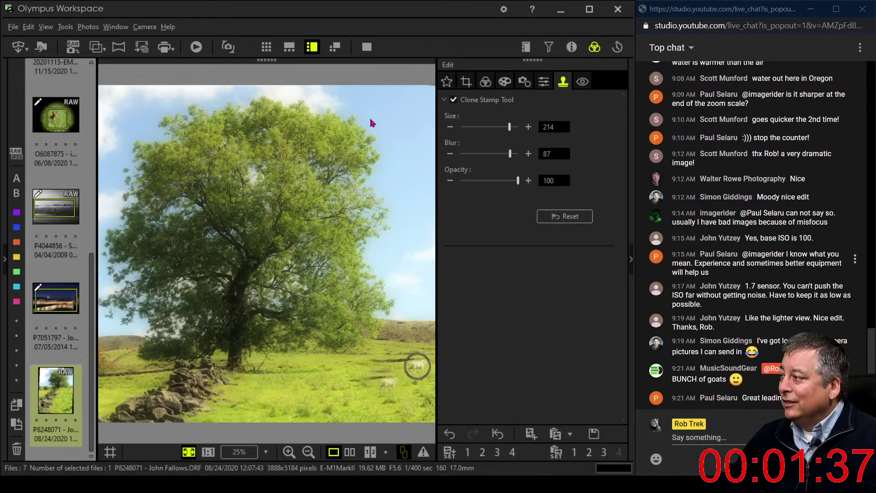
Darken the edges of the tree photo with a vignetting adjustment of -4
{"action": "left_click", "coordinate": [506, 82]}
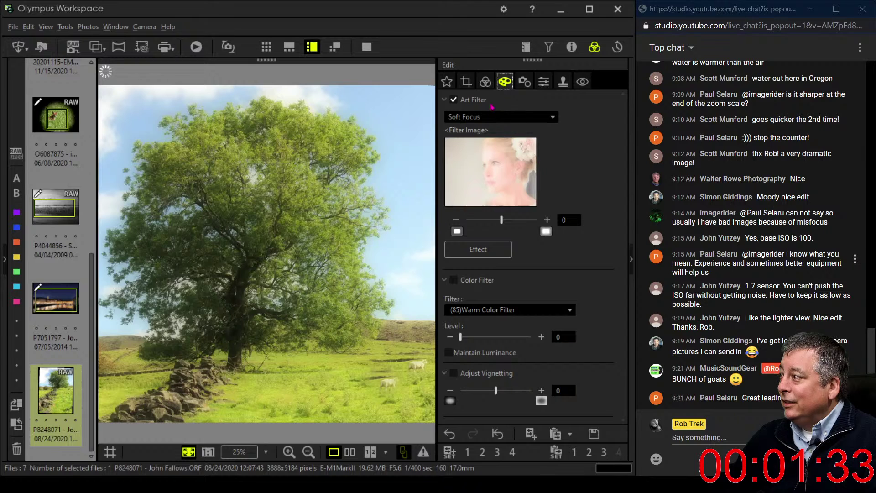
{"action": "left_click_drag", "start_coordinate": [496, 393], "coordinate": [490, 393]}
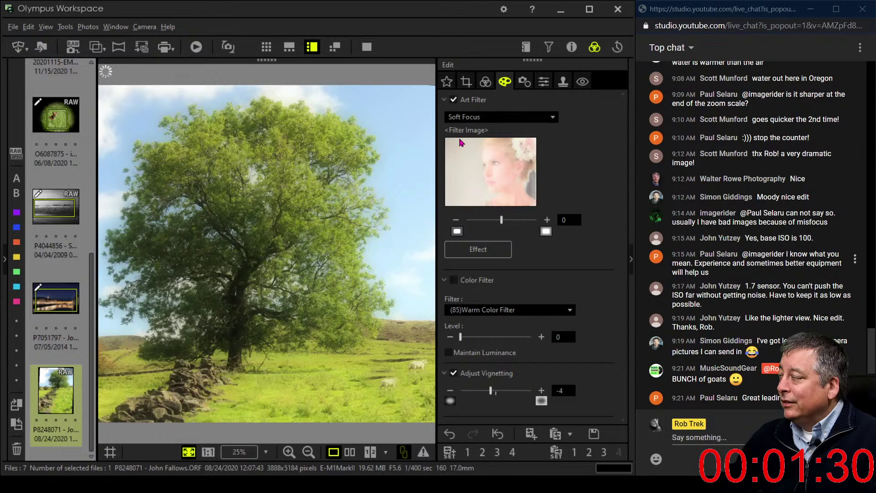
Raise the tree photo's sharpness to 2.0 and set the noise filter to OFF
{"action": "left_click", "coordinate": [543, 81]}
{"action": "left_click_drag", "start_coordinate": [500, 122], "coordinate": [542, 127]}
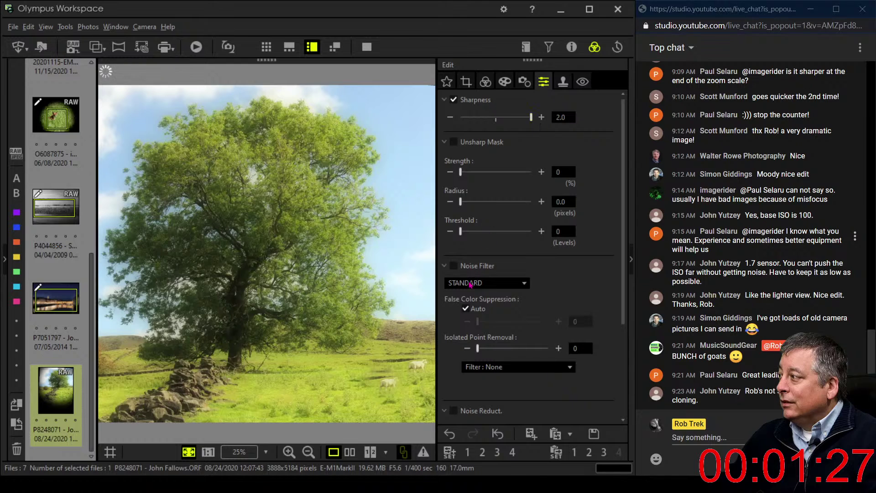
{"action": "left_click", "coordinate": [470, 283]}
{"action": "left_click", "coordinate": [454, 297]}
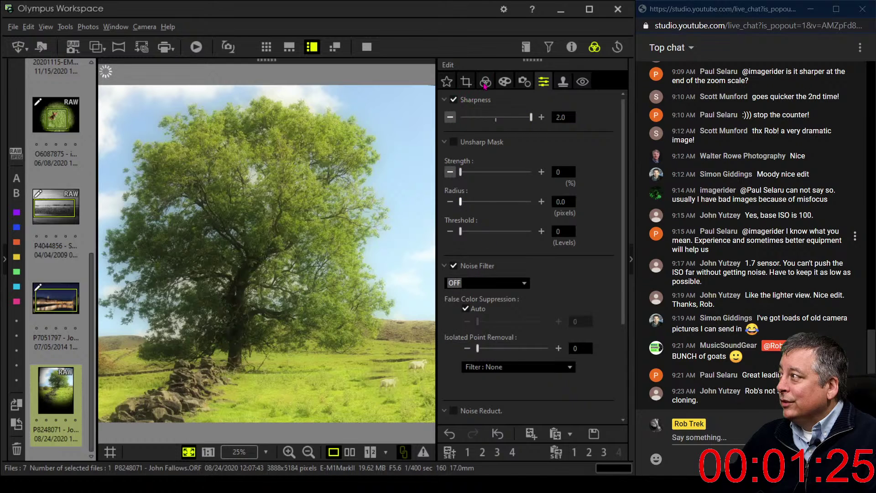
Set the tree photo's gradation to AUTO
{"action": "left_click", "coordinate": [485, 82]}
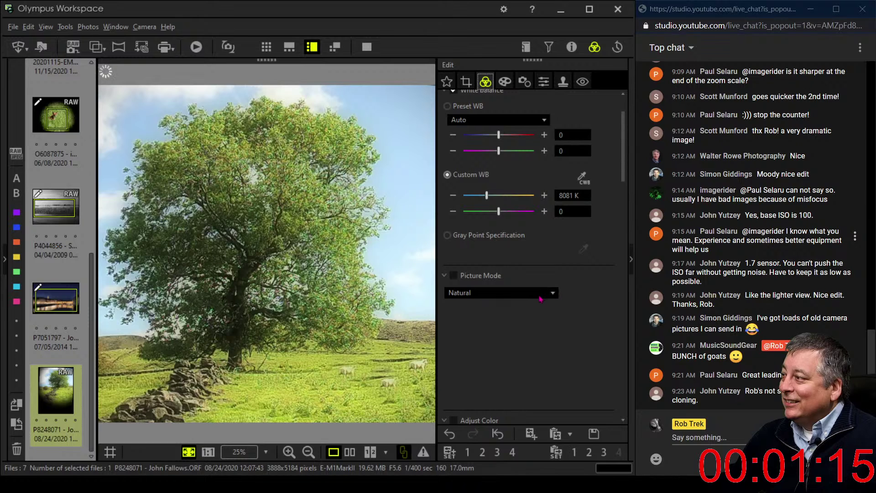
{"action": "scroll", "coordinate": [547, 342], "scroll_direction": "down", "scroll_amount": 1}
{"action": "scroll", "coordinate": [547, 342], "scroll_direction": "down", "scroll_amount": 3}
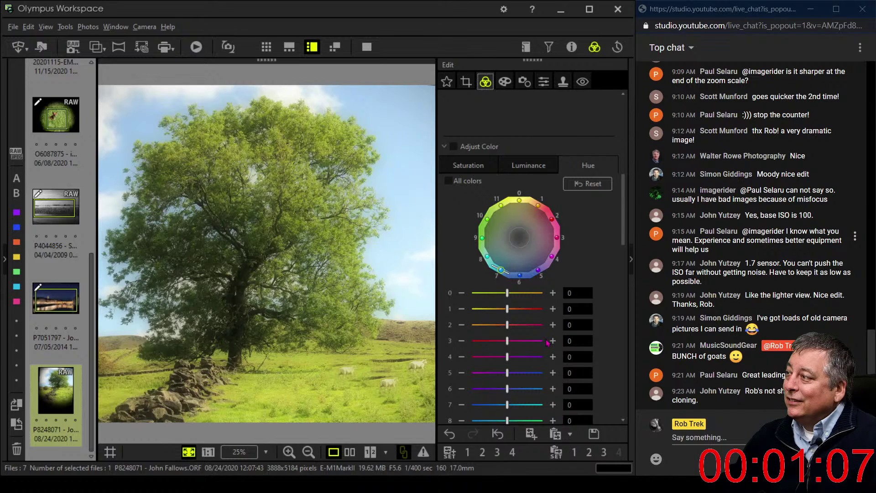
{"action": "scroll", "coordinate": [548, 342], "scroll_direction": "down", "scroll_amount": 10}
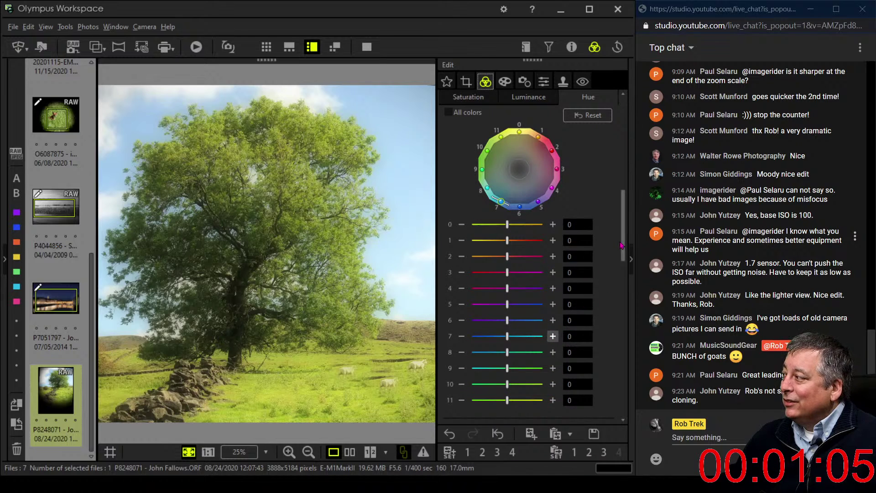
{"action": "scroll", "coordinate": [616, 378], "scroll_direction": "down", "scroll_amount": 2}
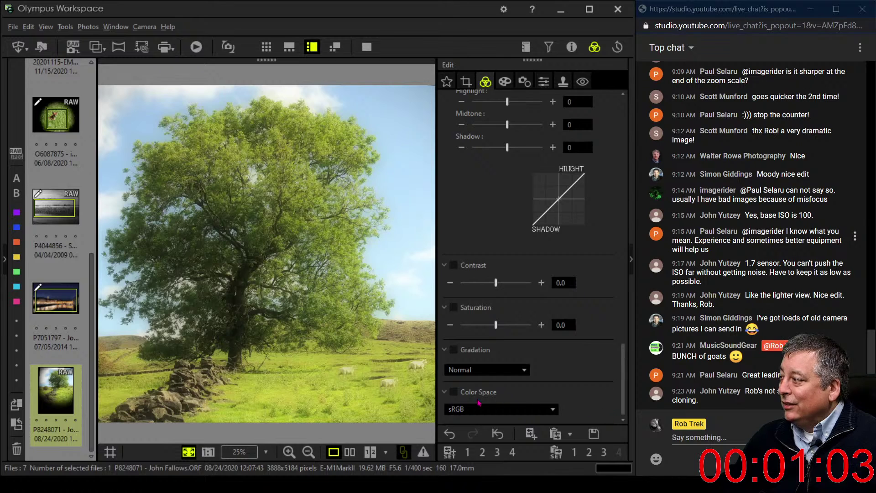
{"action": "left_click", "coordinate": [476, 370]}
{"action": "left_click", "coordinate": [473, 414]}
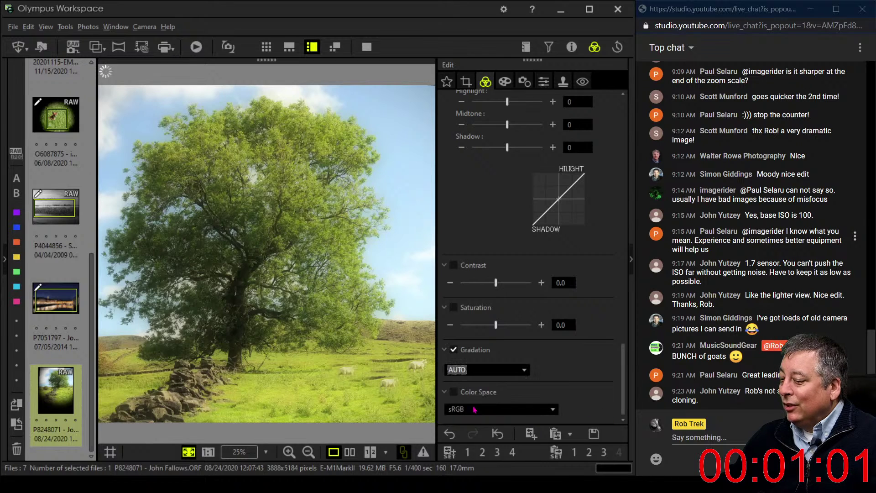
Set the tilt adjustment of the tree photo's square crop to 2.7
{"action": "left_click_drag", "start_coordinate": [621, 368], "coordinate": [626, 308]}
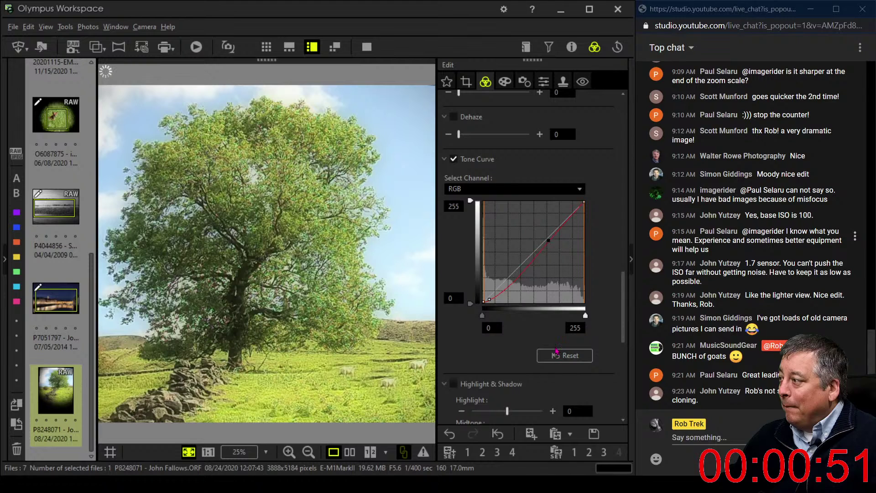
{"action": "left_click", "coordinate": [469, 88]}
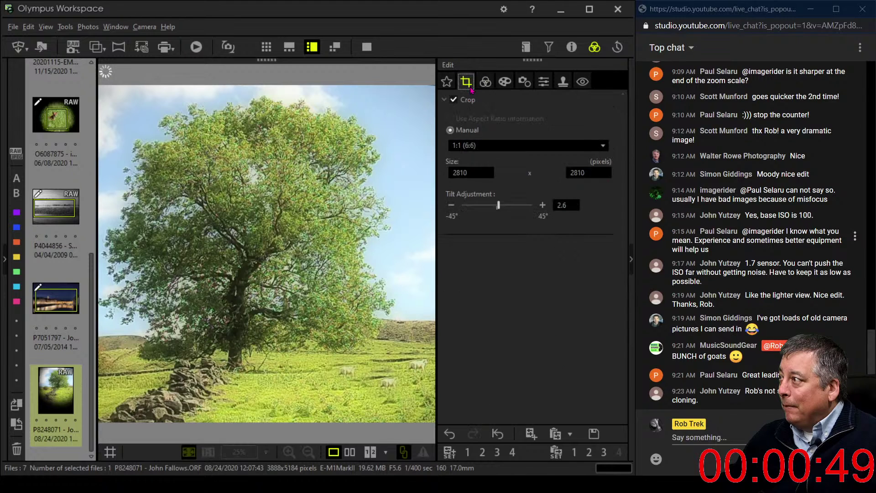
{"action": "left_click", "coordinate": [542, 205]}
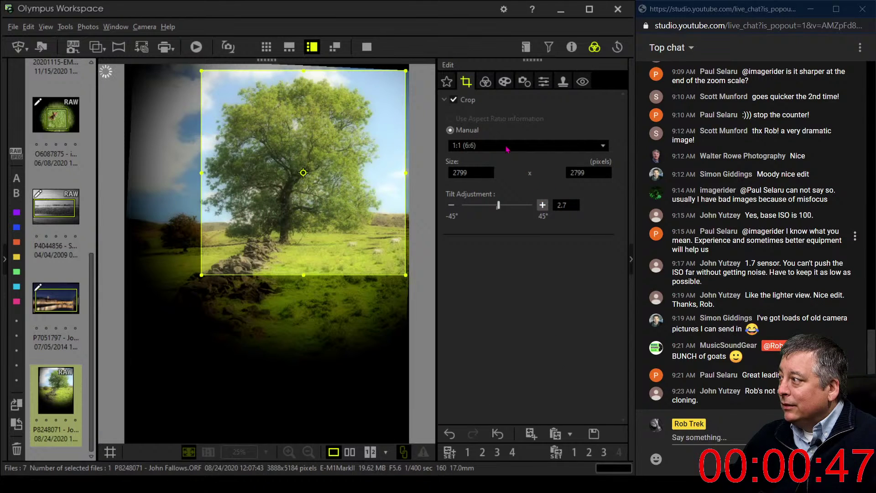
Bow the tree photo's RGB tone curve below the diagonal to darken the midtones and set the clarity to 8
{"action": "left_click", "coordinate": [485, 83]}
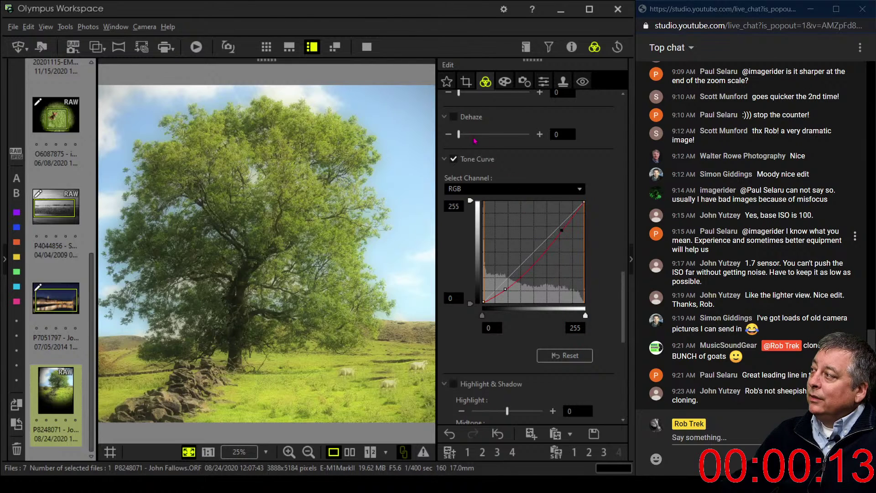
{"action": "scroll", "coordinate": [500, 161], "scroll_direction": "up", "scroll_amount": 1}
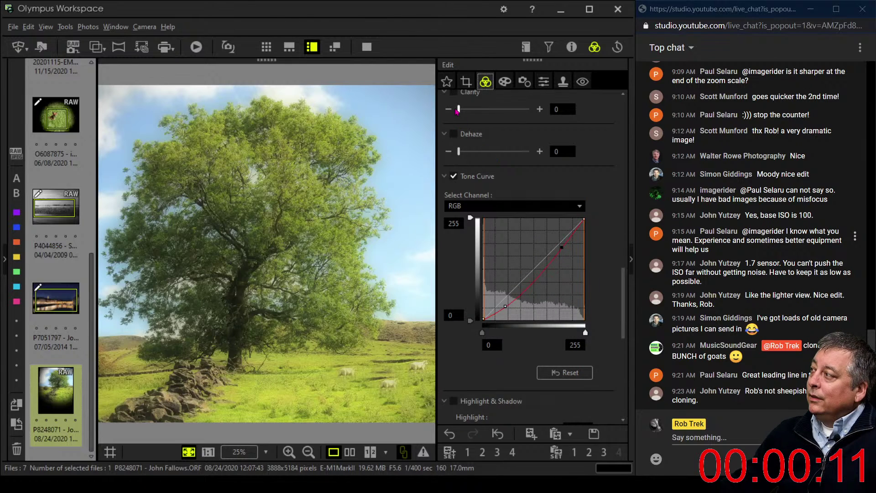
{"action": "left_click_drag", "start_coordinate": [459, 109], "coordinate": [467, 113]}
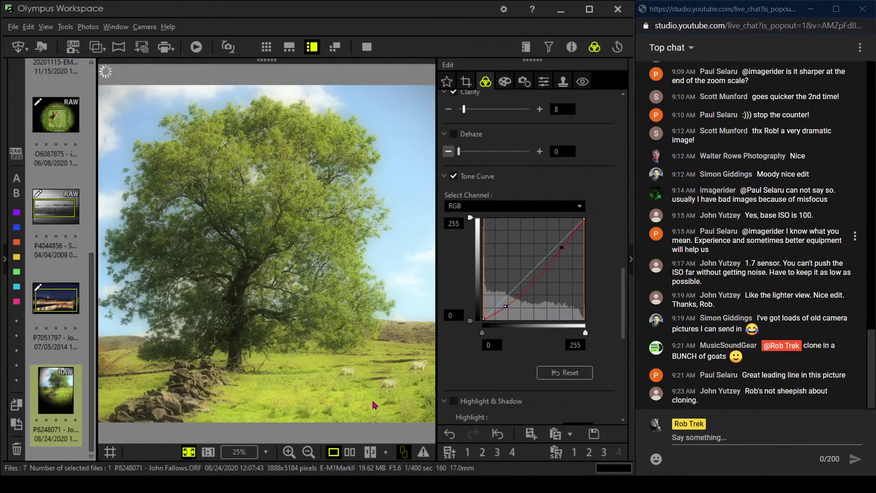
Compare the edited tree photo side by side with its original
{"action": "left_click", "coordinate": [350, 452]}
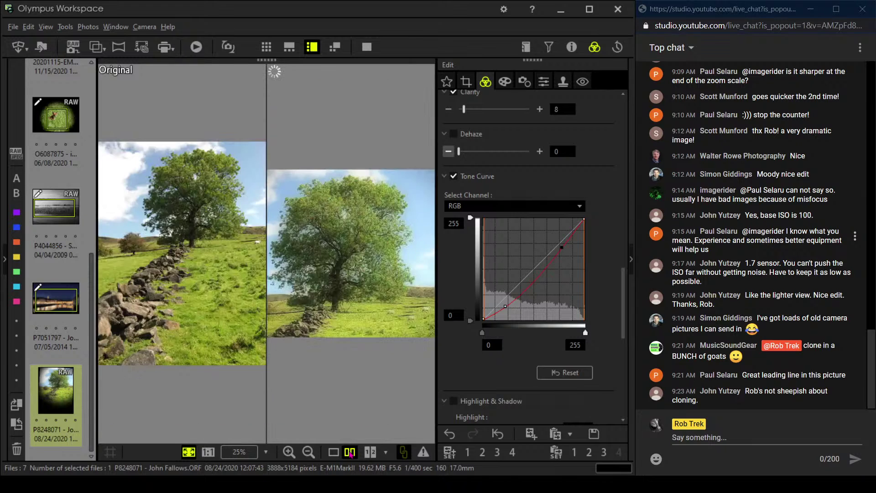
{"action": "left_click", "coordinate": [364, 50]}
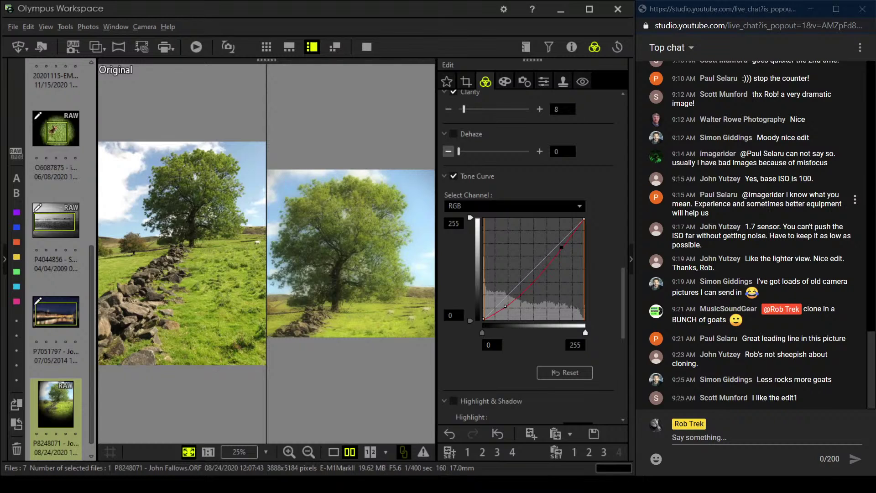
{"action": "scroll", "coordinate": [70, 357], "scroll_direction": "down", "scroll_amount": 1}
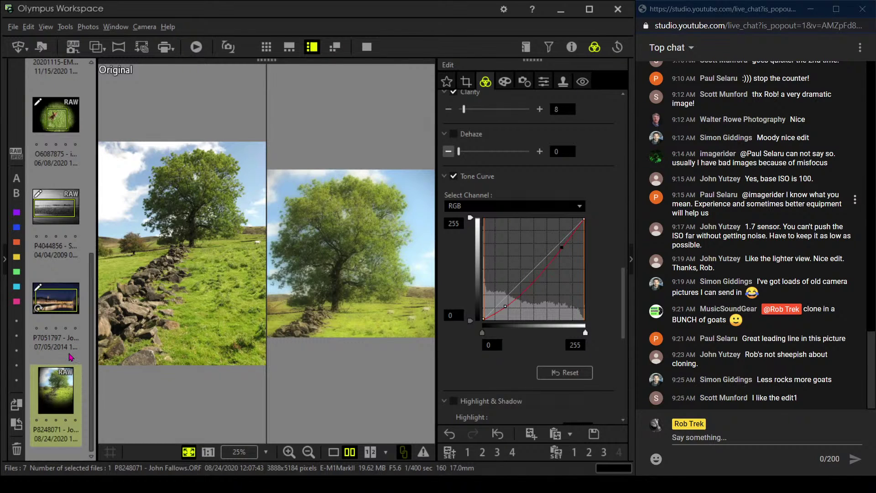
Switch to Lightroom Classic and synchronize the 4 Live Photo Edits folder, importing its new photos and scanning for metadata updates
{"action": "mouse_move", "coordinate": [63, 397]}
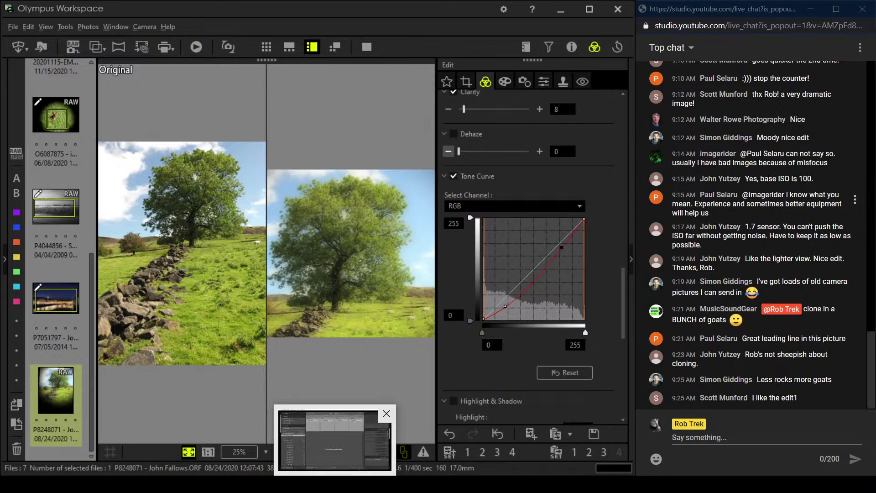
{"action": "left_click", "coordinate": [336, 438]}
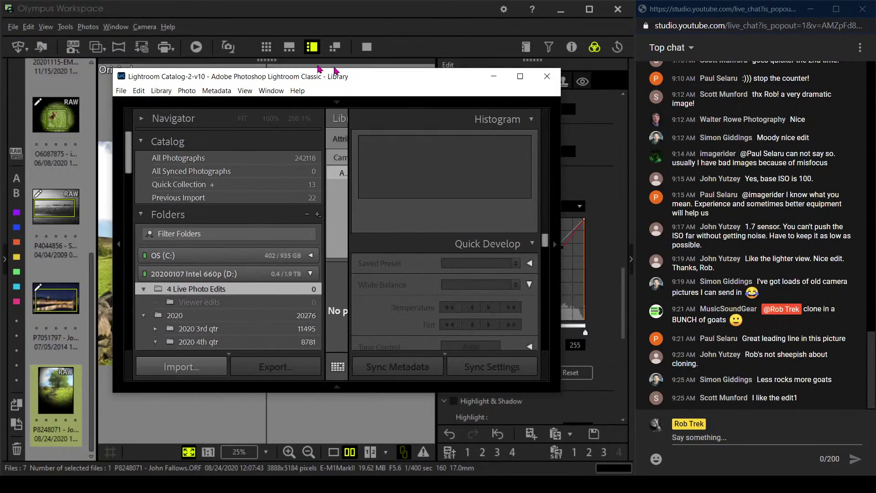
{"action": "left_click_drag", "start_coordinate": [384, 73], "coordinate": [1, 6]}
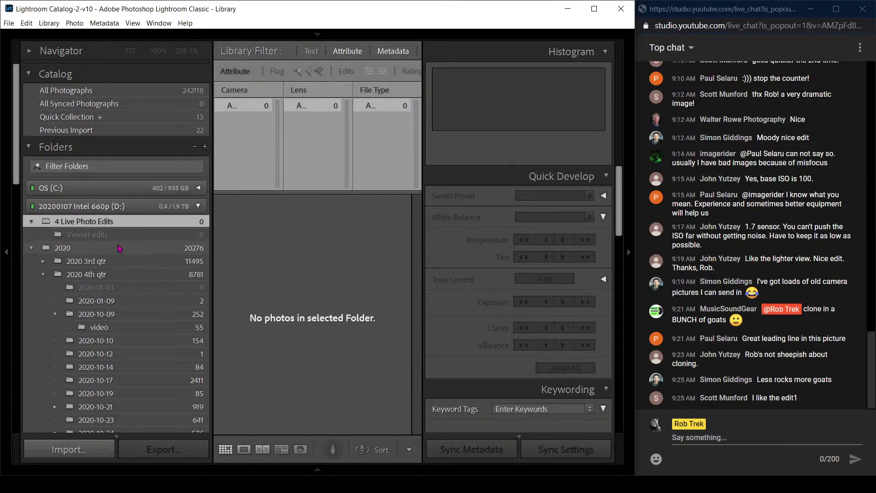
{"action": "right_click", "coordinate": [116, 225]}
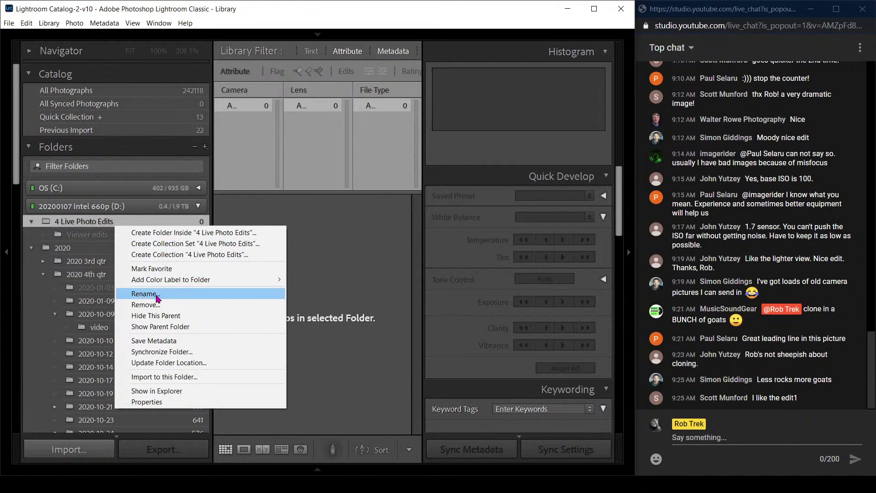
{"action": "left_click", "coordinate": [167, 353]}
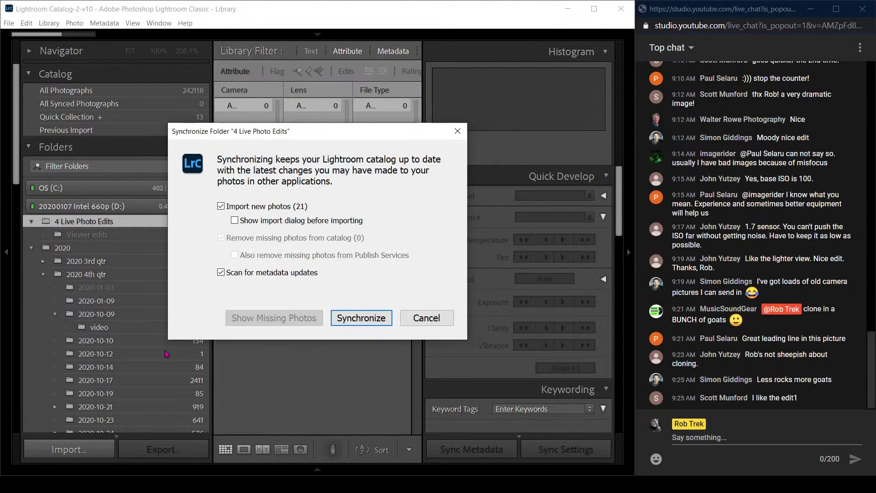
{"action": "left_click", "coordinate": [361, 319]}
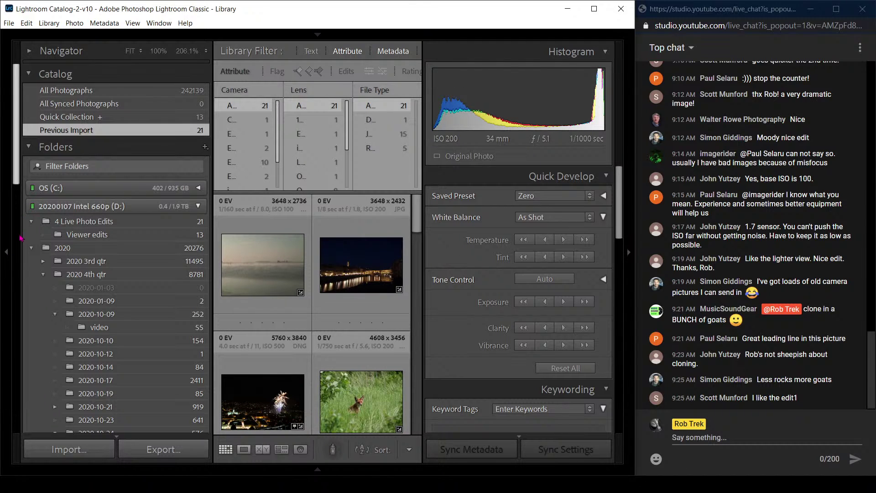
Filter the imported photos to the Canon camera and rate the fireworks photo one star
{"action": "left_click", "coordinate": [9, 252]}
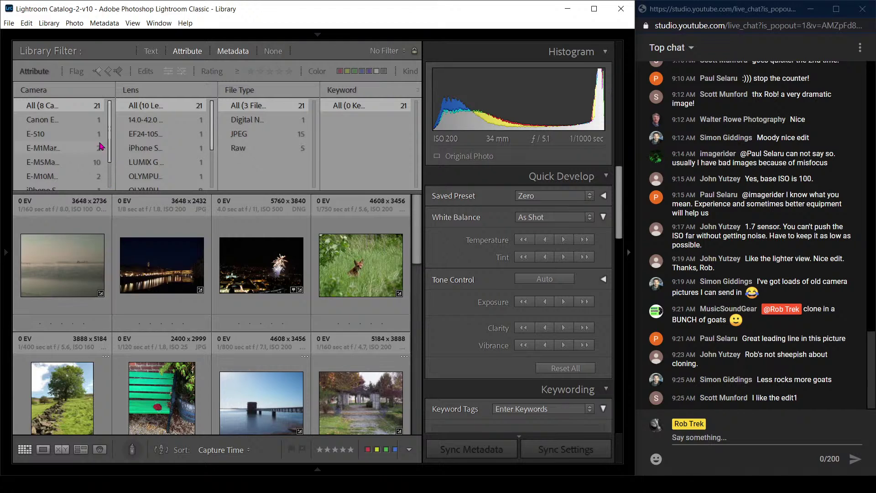
{"action": "left_click", "coordinate": [84, 120]}
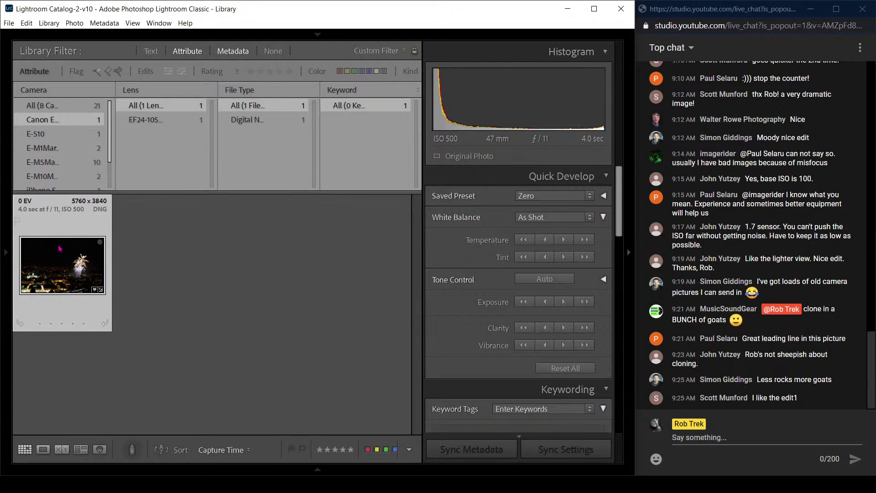
{"action": "left_click", "coordinate": [40, 323]}
Review the imported photos camera by camera, including the E-510, E-M1, E-M5, E-M10, iPhone and unknown cameras
{"action": "left_click", "coordinate": [68, 137]}
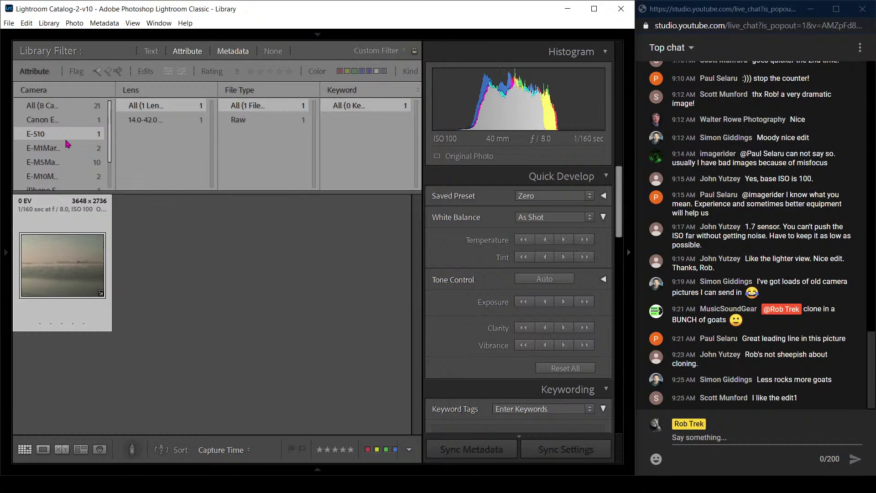
{"action": "scroll", "coordinate": [68, 152], "scroll_direction": "down", "scroll_amount": 1}
{"action": "left_click", "coordinate": [68, 182]}
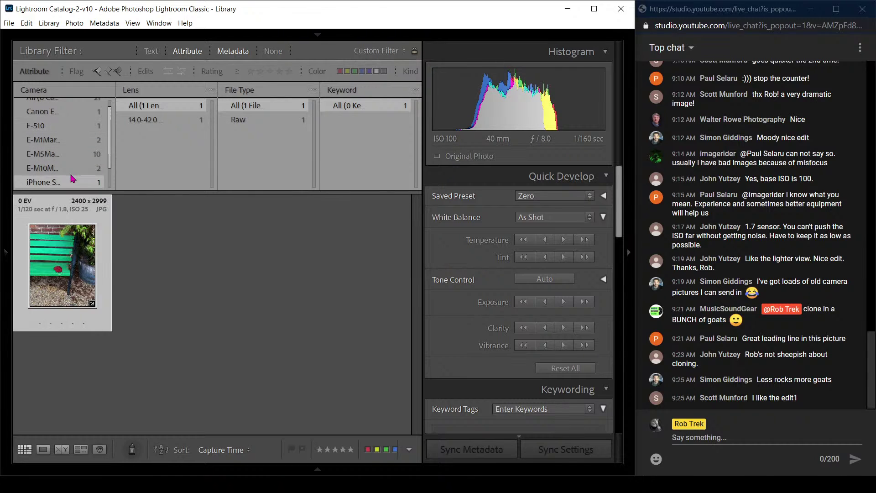
{"action": "left_click", "coordinate": [72, 172]}
{"action": "left_click", "coordinate": [73, 155]}
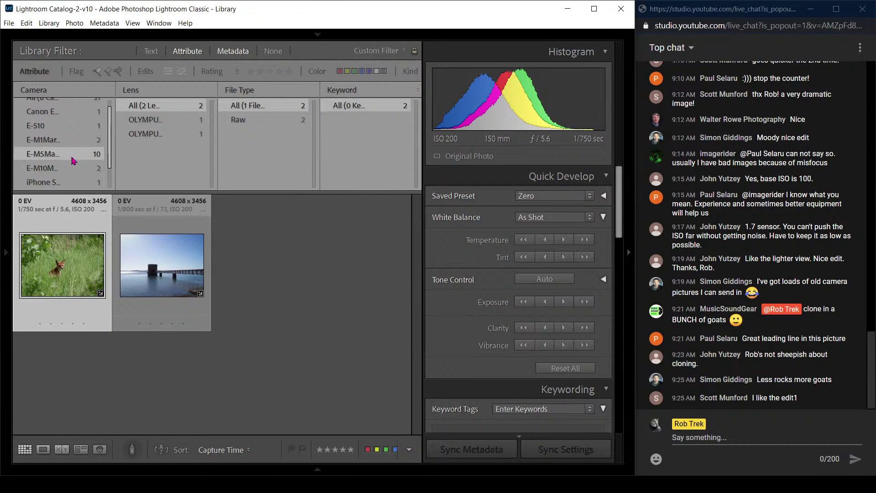
{"action": "left_click", "coordinate": [73, 140]}
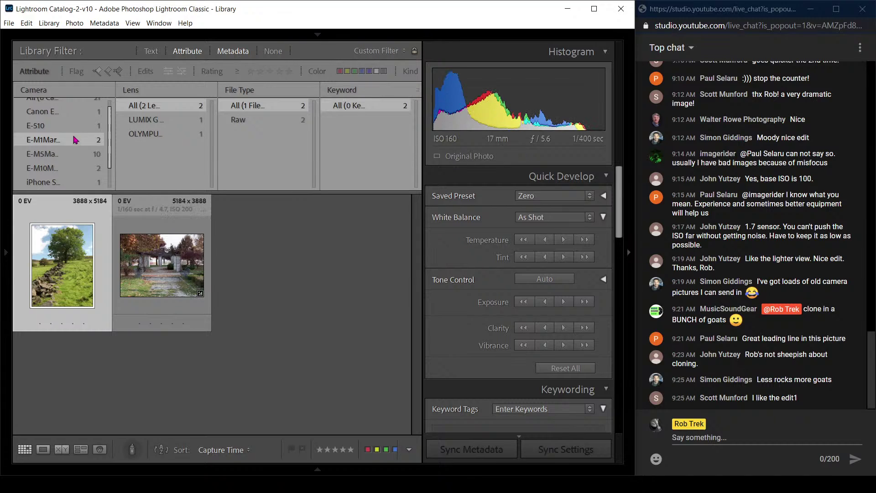
{"action": "left_click", "coordinate": [71, 114]}
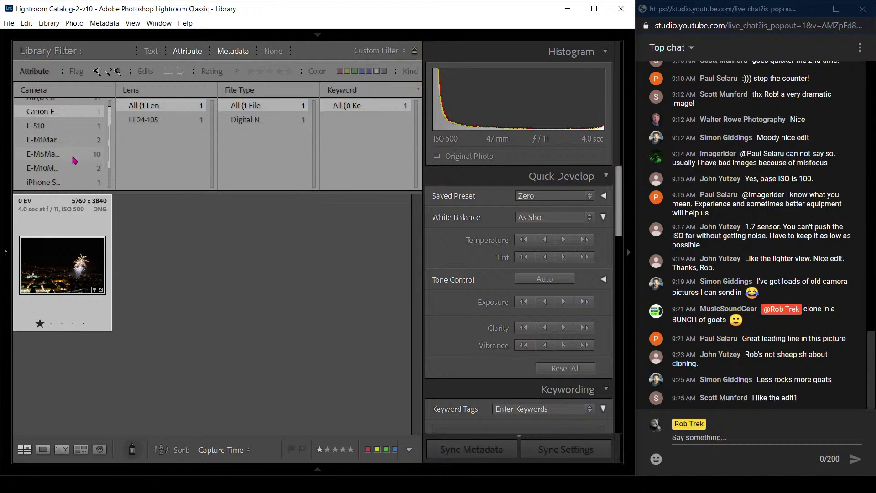
{"action": "left_click", "coordinate": [75, 156]}
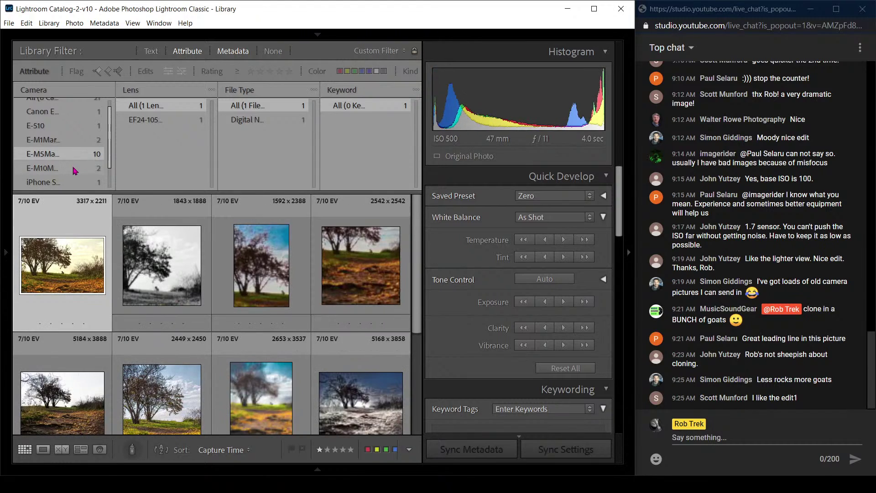
{"action": "left_click", "coordinate": [75, 169]}
{"action": "scroll", "coordinate": [75, 171], "scroll_direction": "down", "scroll_amount": 2}
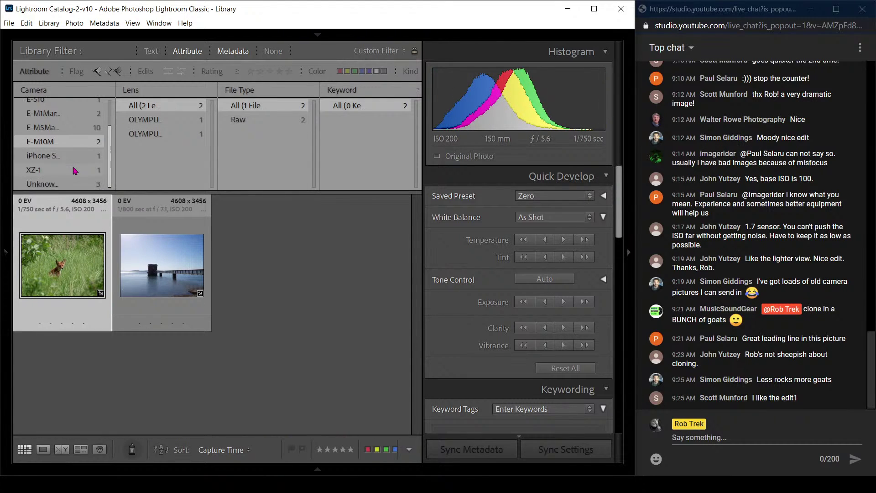
{"action": "left_click", "coordinate": [71, 187]}
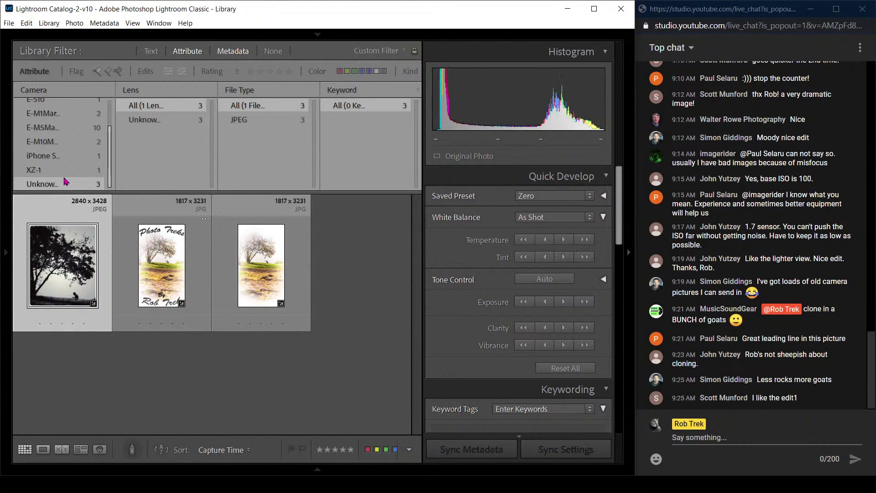
Filter back to the Canon camera and open the fireworks photo for developing with the presets area hidden
{"action": "scroll", "coordinate": [66, 180], "scroll_direction": "up", "scroll_amount": 2}
{"action": "left_click", "coordinate": [59, 123]}
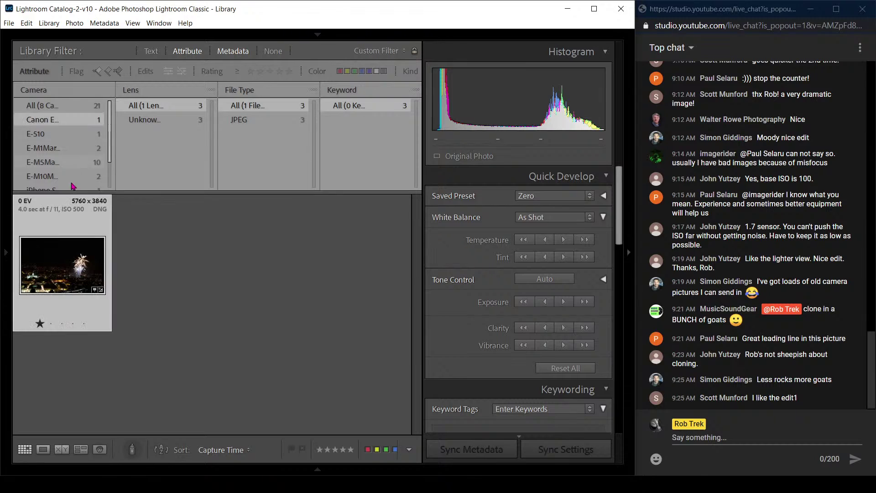
{"action": "double_click", "coordinate": [88, 262]}
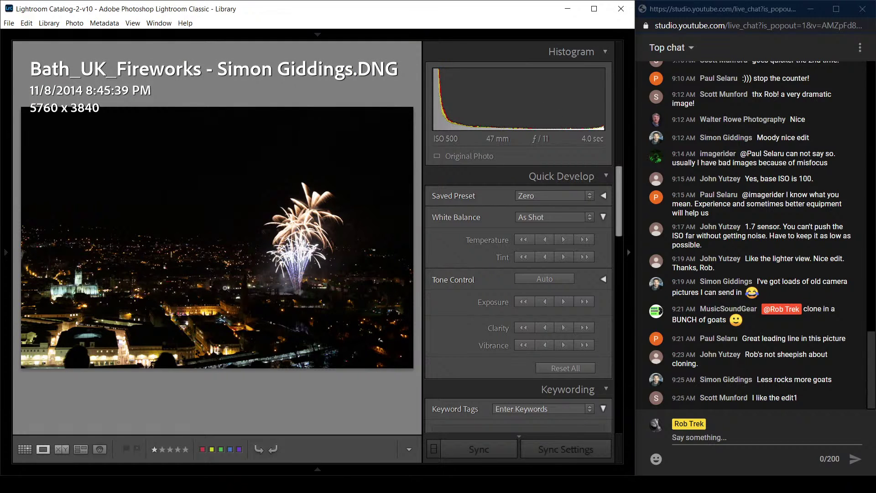
{"action": "key", "text": "d"}
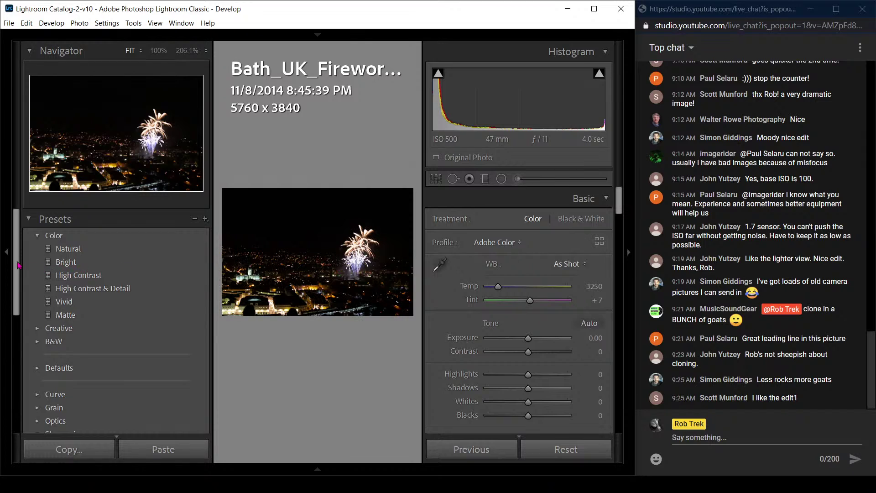
{"action": "left_click", "coordinate": [13, 255]}
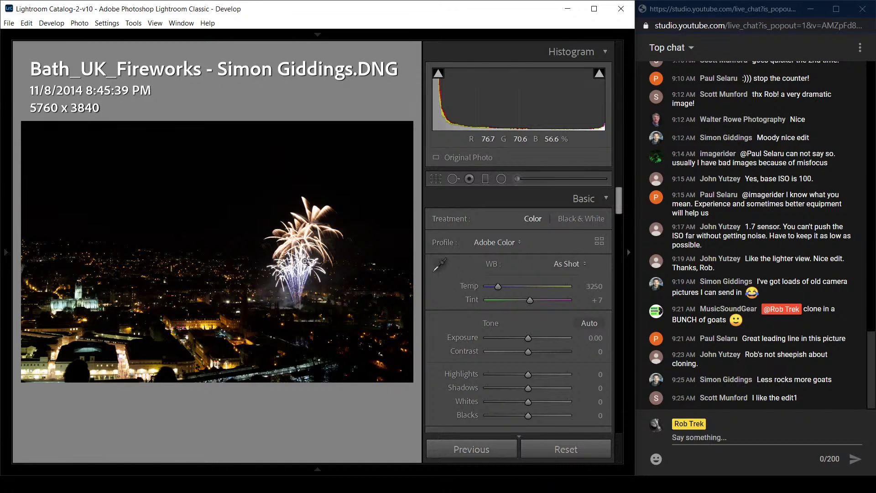
Inspect the fireworks photo and switch its info overlay to show the exposure settings, camera and lens
{"action": "left_click", "coordinate": [305, 266]}
{"action": "left_click", "coordinate": [305, 266]}
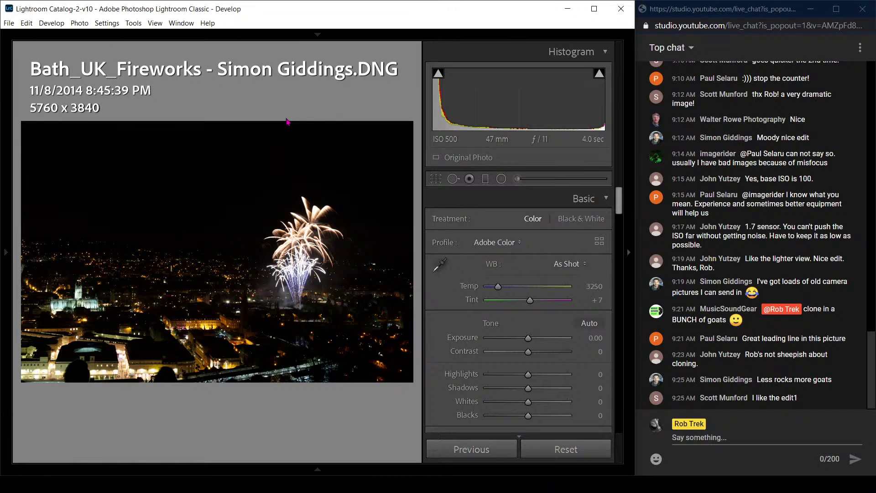
{"action": "key", "text": "i"}
{"action": "key", "text": "i"}
{"action": "key", "text": "i"}
{"action": "key", "text": "i"}
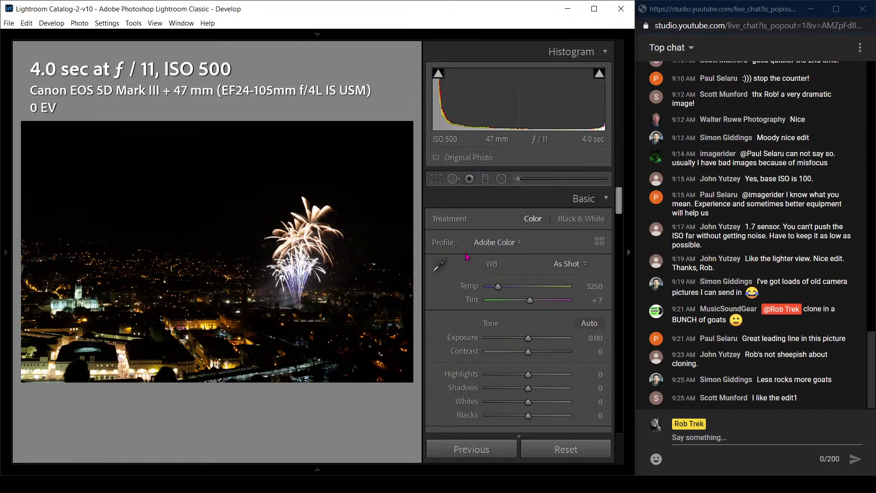
Apply automatic tone to the fireworks photo and cool its white balance temperature to 2914
{"action": "left_click", "coordinate": [589, 322]}
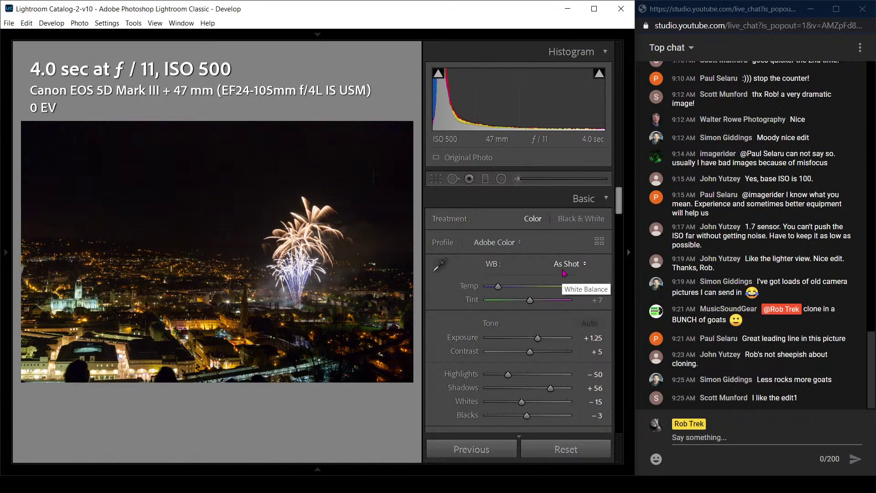
{"action": "left_click_drag", "start_coordinate": [499, 290], "coordinate": [494, 289]}
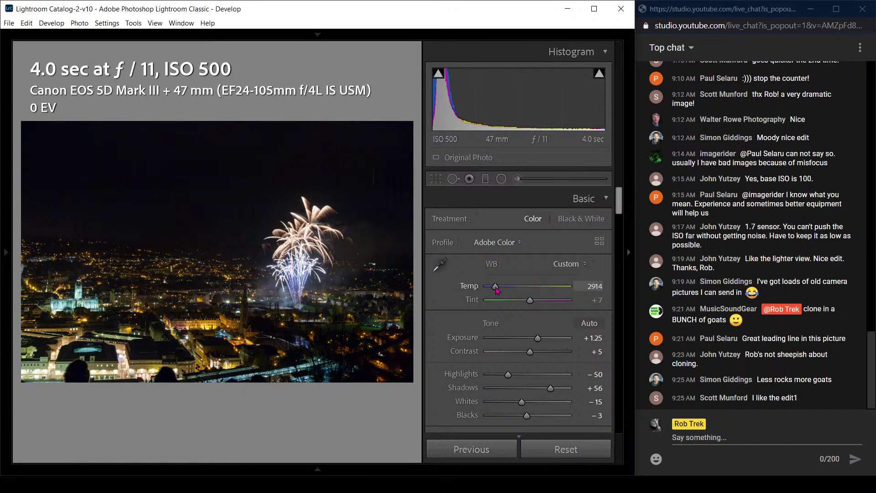
Set the fireworks photo's vibrance to -43 and its saturation to +42
{"action": "scroll", "coordinate": [618, 230], "scroll_direction": "down", "scroll_amount": 5}
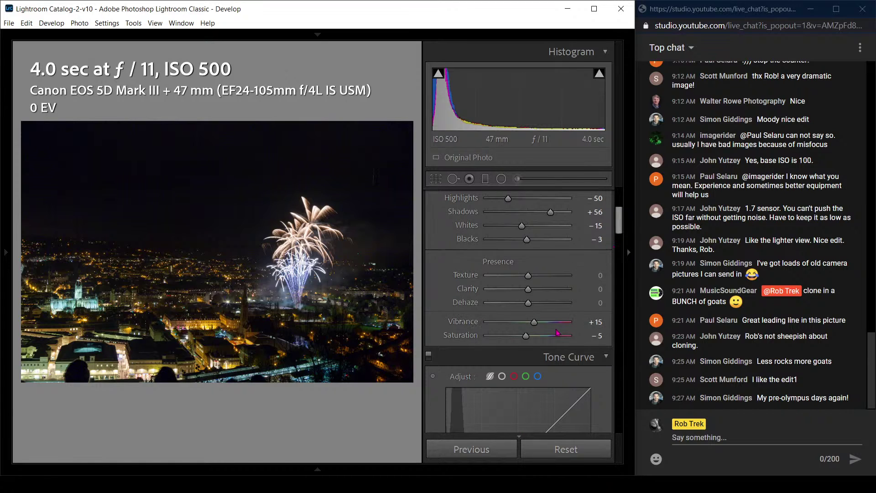
{"action": "left_click_drag", "start_coordinate": [534, 327], "coordinate": [513, 325]}
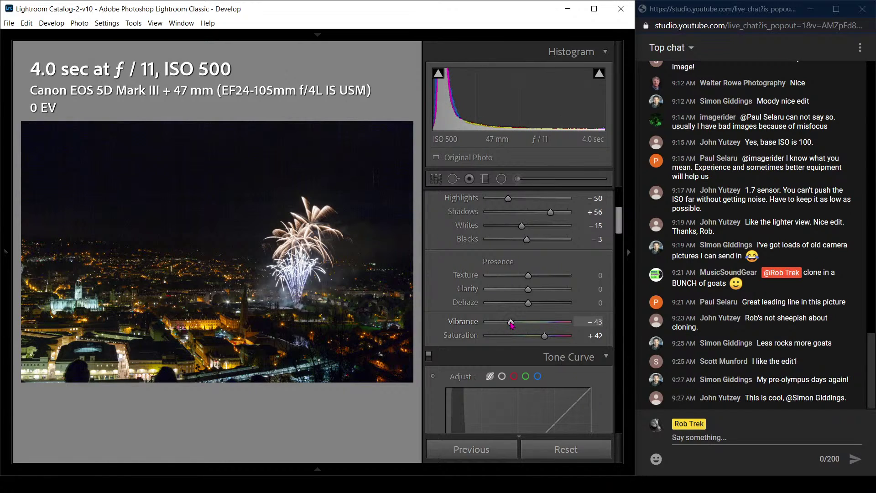
Try opposing vibrance and saturation mixes on the fireworks photo, settling on vibrance -28 and saturation +38
{"action": "double_click", "coordinate": [511, 322]}
{"action": "mouse_move", "coordinate": [544, 336]}
{"action": "left_mouse_down"}
{"action": "mouse_move", "coordinate": [516, 336]}
{"action": "mouse_move", "coordinate": [539, 326]}
{"action": "left_mouse_up"}
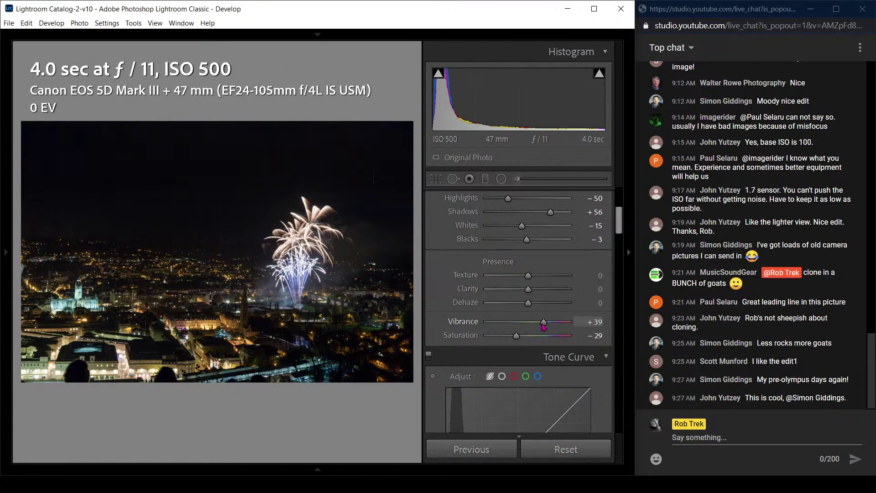
{"action": "left_click_drag", "start_coordinate": [543, 327], "coordinate": [552, 342]}
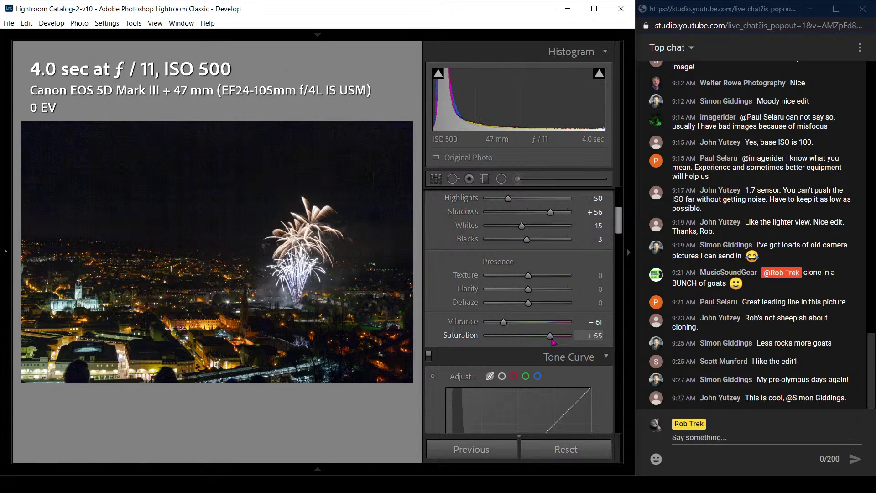
{"action": "left_click_drag", "start_coordinate": [504, 323], "coordinate": [545, 339]}
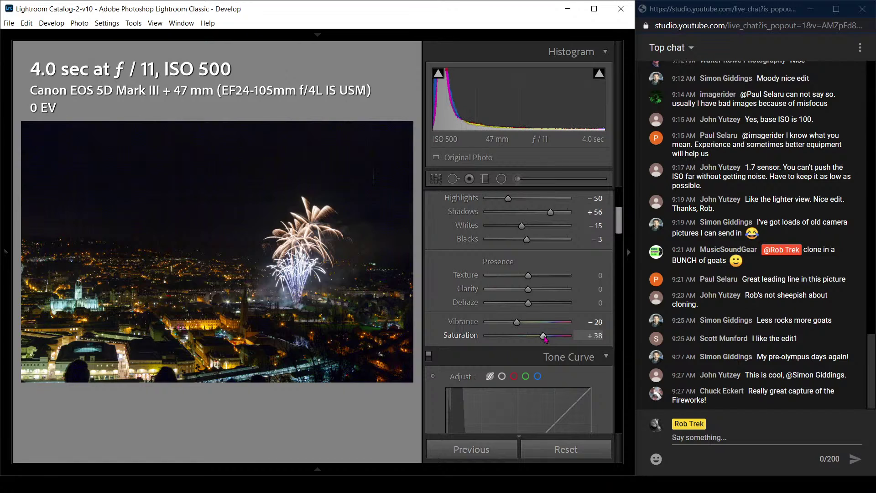
Start a tighter crop of the fireworks photo at its original aspect ratio, trimming the dark sky and the area right of the fireworks
{"action": "left_click", "coordinate": [437, 181]}
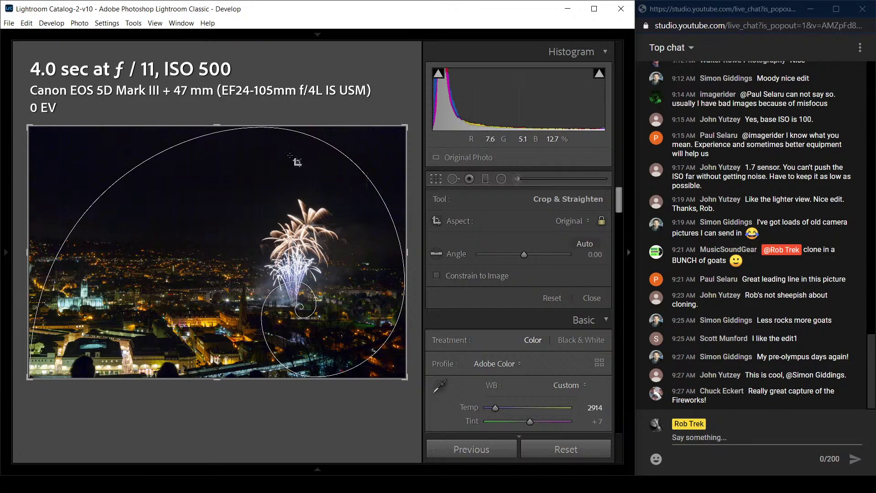
{"action": "left_click_drag", "start_coordinate": [232, 123], "coordinate": [136, 273]}
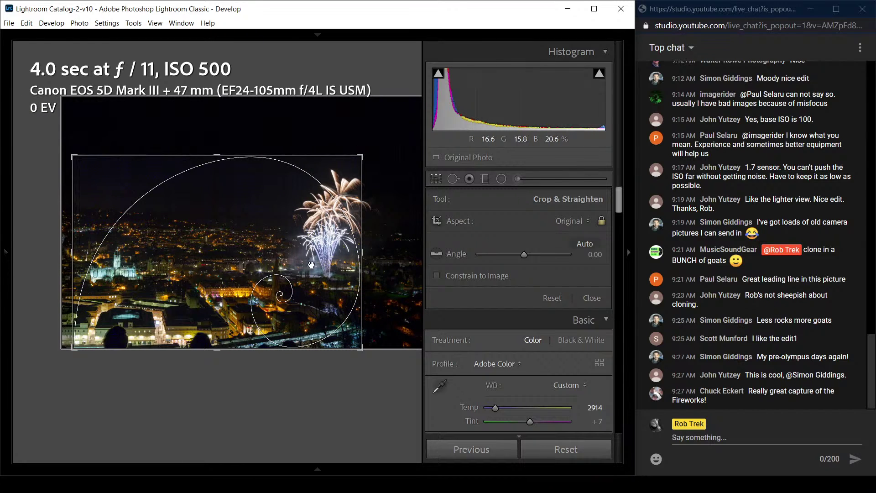
{"action": "left_click_drag", "start_coordinate": [368, 184], "coordinate": [379, 154]}
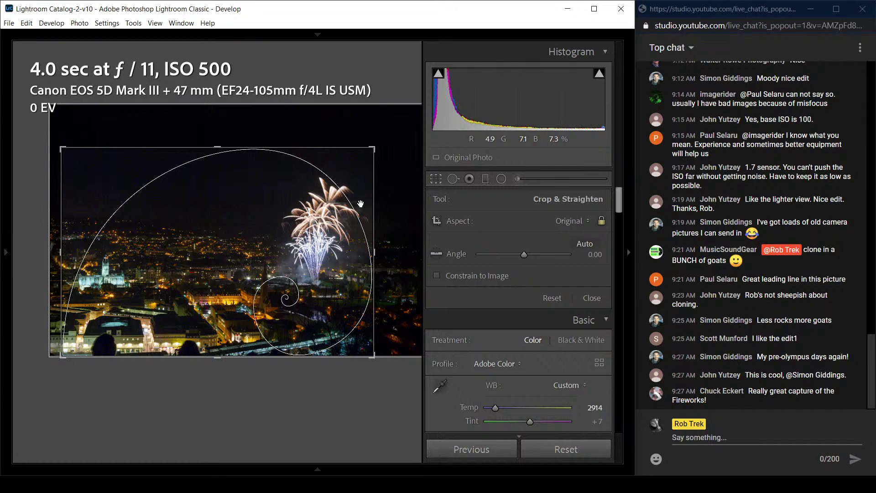
Switch the crop overlay to the thirds grid, refine the crop to exclude the silhouetted heads with the fireworks near the right-hand third, and apply it
{"action": "key", "text": "o"}
{"action": "key", "text": "o"}
{"action": "key", "text": "o"}
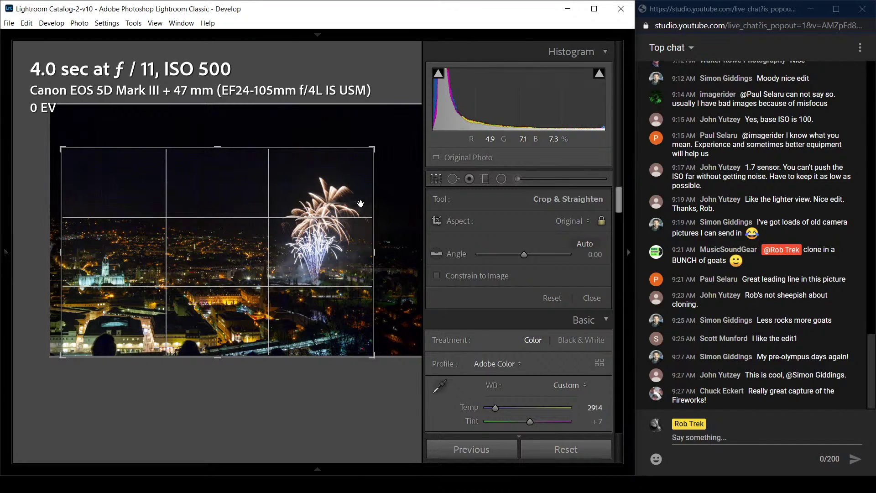
{"action": "left_click_drag", "start_coordinate": [352, 208], "coordinate": [321, 237]}
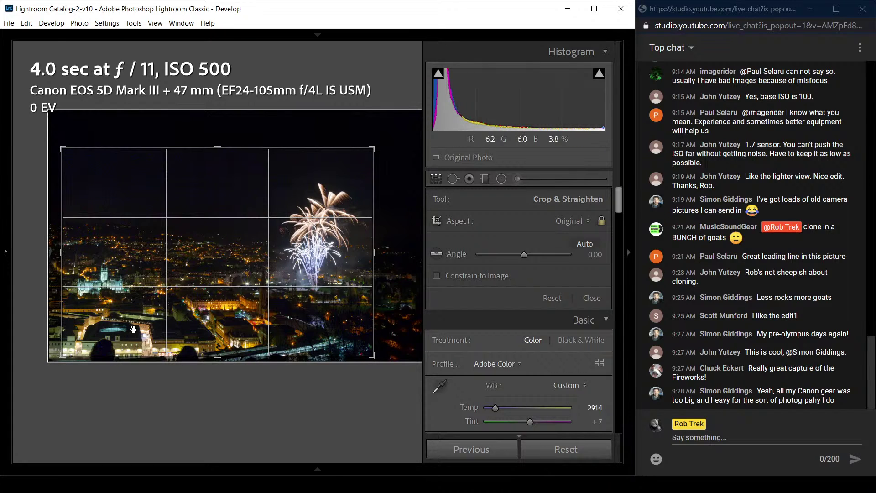
{"action": "left_click_drag", "start_coordinate": [192, 354], "coordinate": [218, 331]}
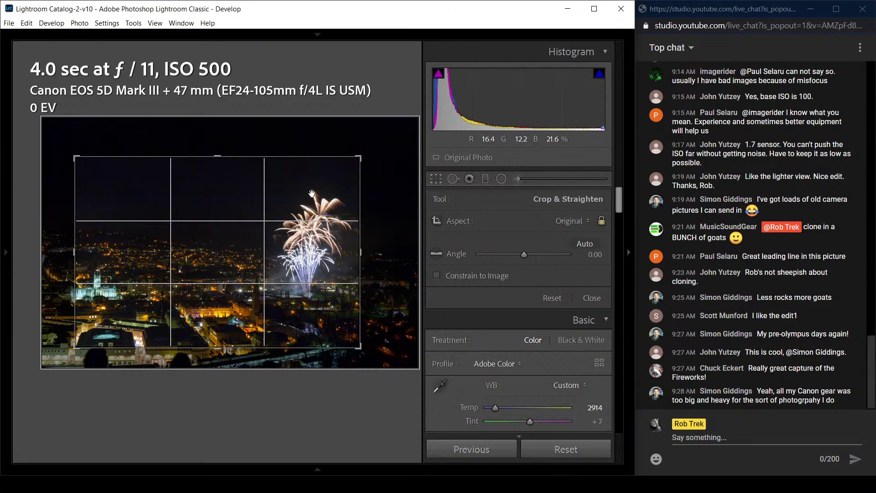
{"action": "mouse_move", "coordinate": [360, 157]}
{"action": "left_mouse_down"}
{"action": "mouse_move", "coordinate": [378, 148]}
{"action": "mouse_move", "coordinate": [370, 152]}
{"action": "left_mouse_up"}
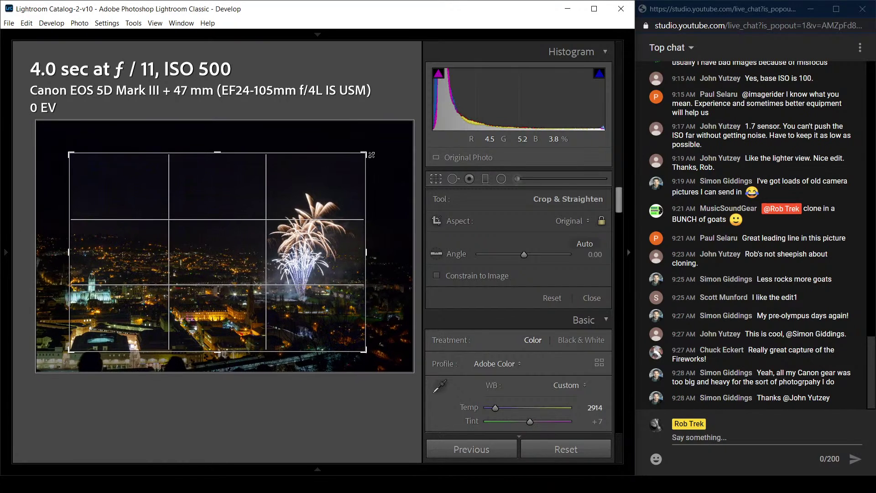
{"action": "left_click_drag", "start_coordinate": [325, 214], "coordinate": [341, 216]}
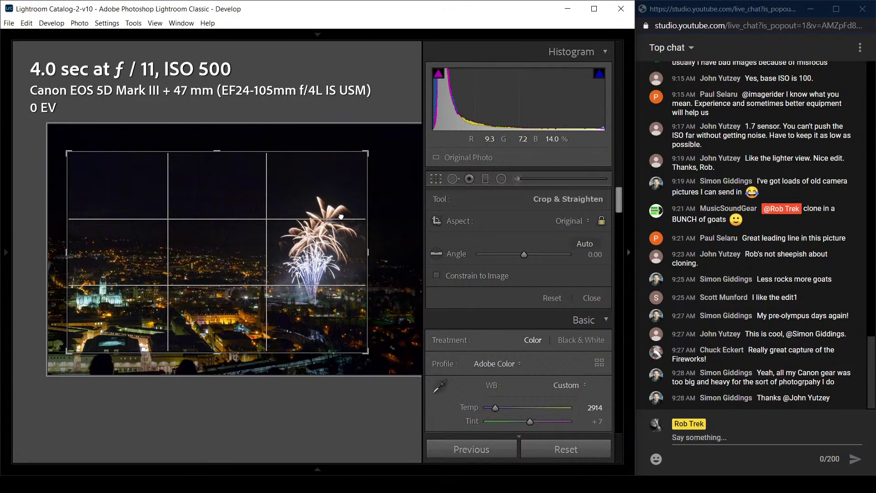
{"action": "key", "text": "Return"}
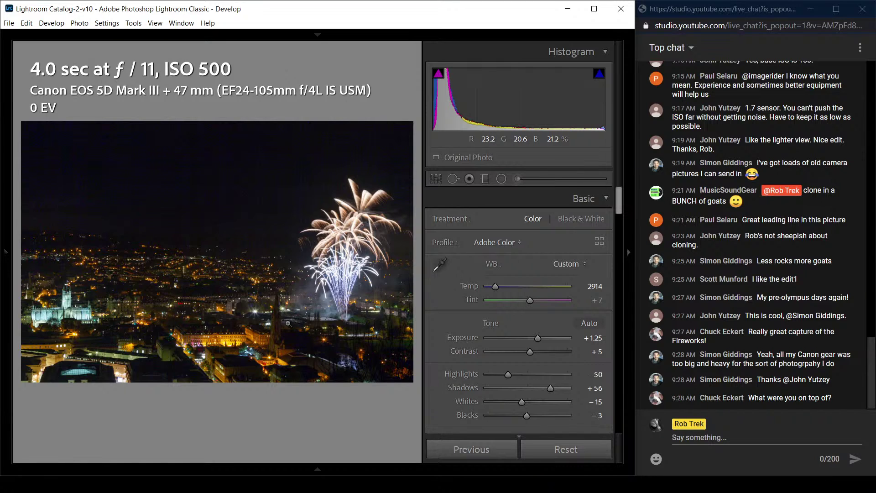
{"action": "key", "text": "r"}
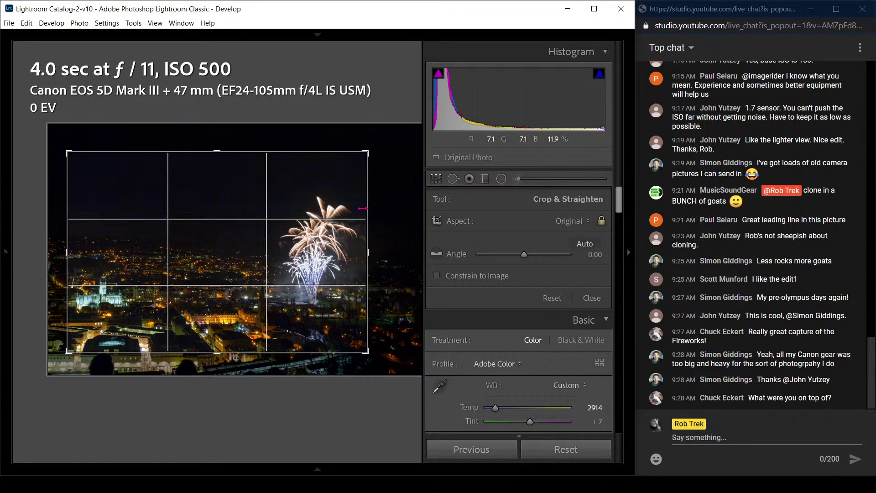
{"action": "key", "text": "r"}
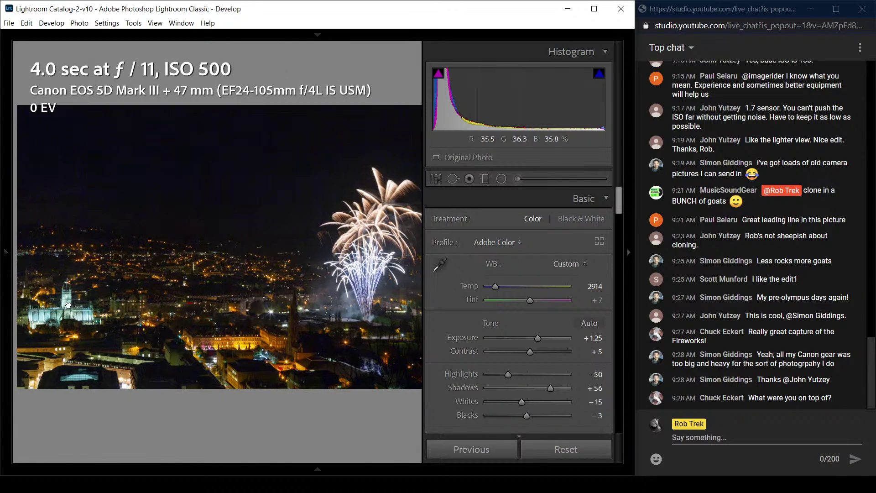
Zoom in on the lit abbey and set the colour noise reduction to 25 and luminance noise reduction to 9
{"action": "left_click", "coordinate": [68, 304]}
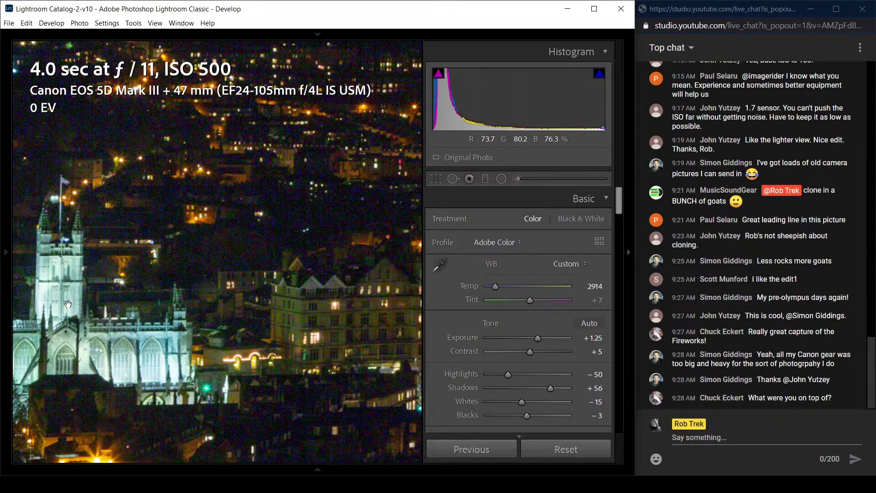
{"action": "left_click_drag", "start_coordinate": [68, 304], "coordinate": [160, 303]}
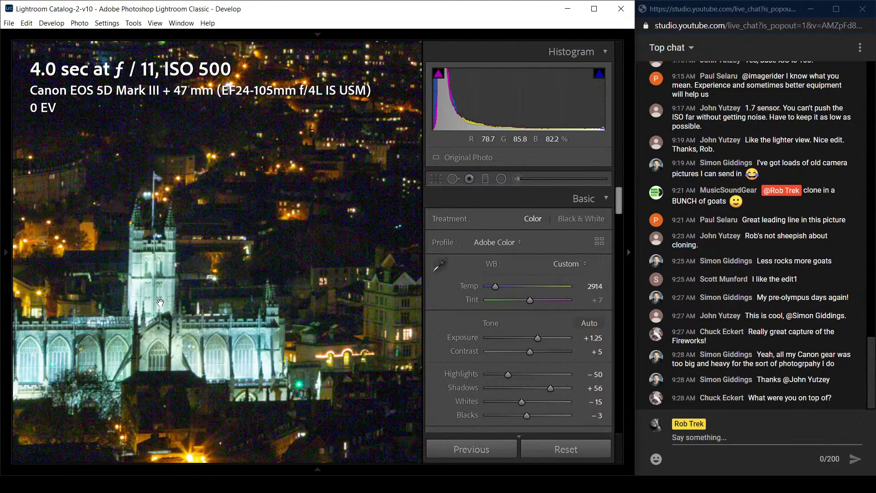
{"action": "scroll", "coordinate": [453, 395], "scroll_direction": "down", "scroll_amount": 10}
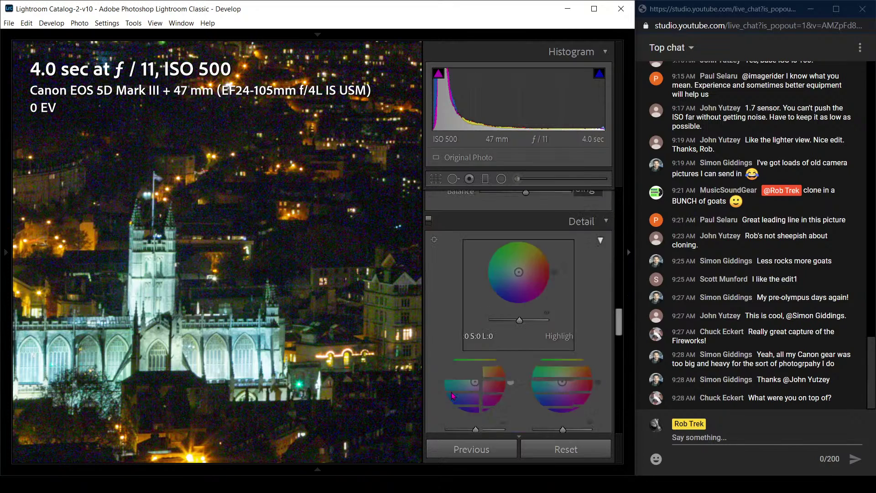
{"action": "scroll", "coordinate": [453, 395], "scroll_direction": "down", "scroll_amount": 5}
{"action": "scroll", "coordinate": [453, 395], "scroll_direction": "up", "scroll_amount": 4}
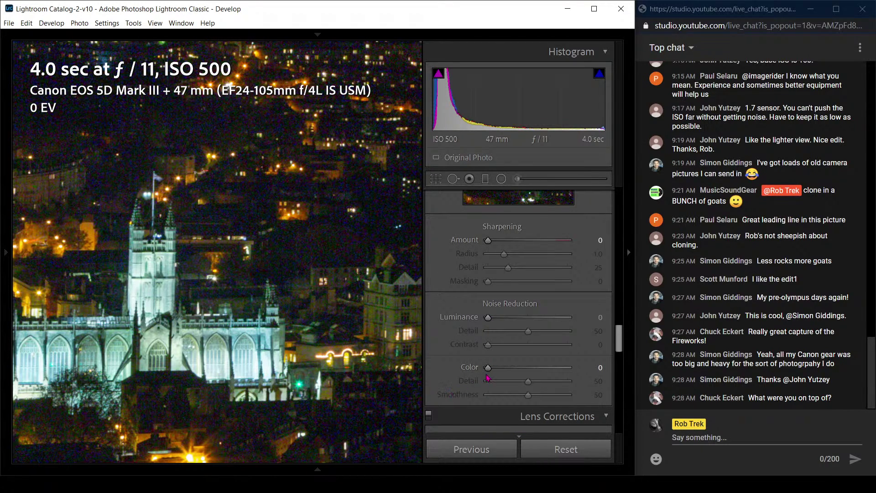
{"action": "left_click_drag", "start_coordinate": [488, 368], "coordinate": [501, 371]}
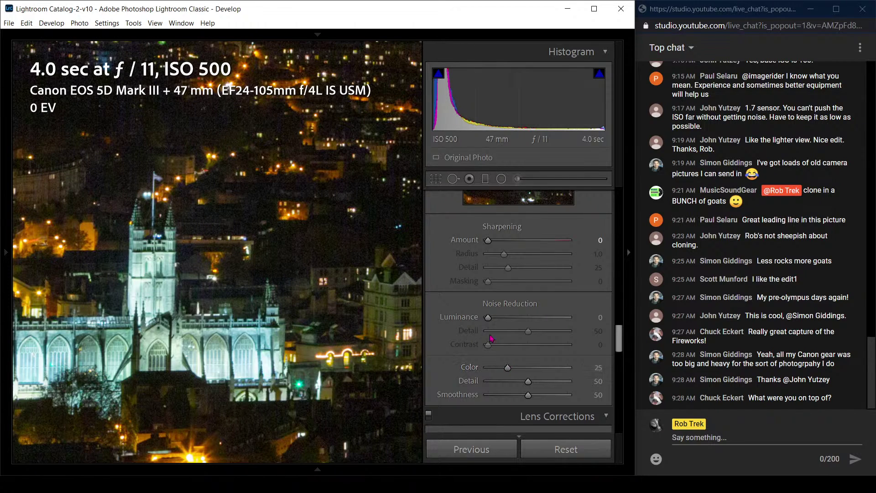
{"action": "left_click_drag", "start_coordinate": [487, 318], "coordinate": [491, 318]}
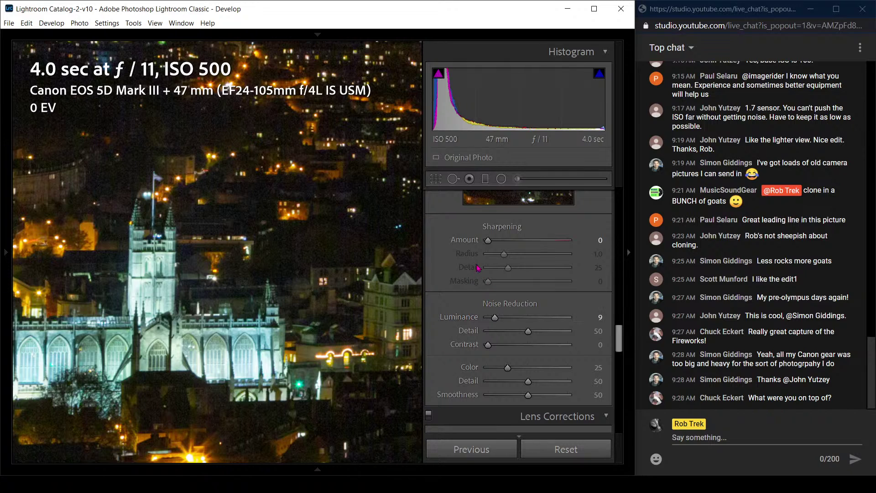
Sharpen the fireworks photo with amount 81, radius 1.3, detail 19 and masking 85, and return to the full view
{"action": "left_click_drag", "start_coordinate": [487, 241], "coordinate": [516, 241]}
{"action": "left_click_drag", "start_coordinate": [489, 283], "coordinate": [553, 284]}
{"action": "left_click_drag", "start_coordinate": [518, 245], "coordinate": [532, 246]}
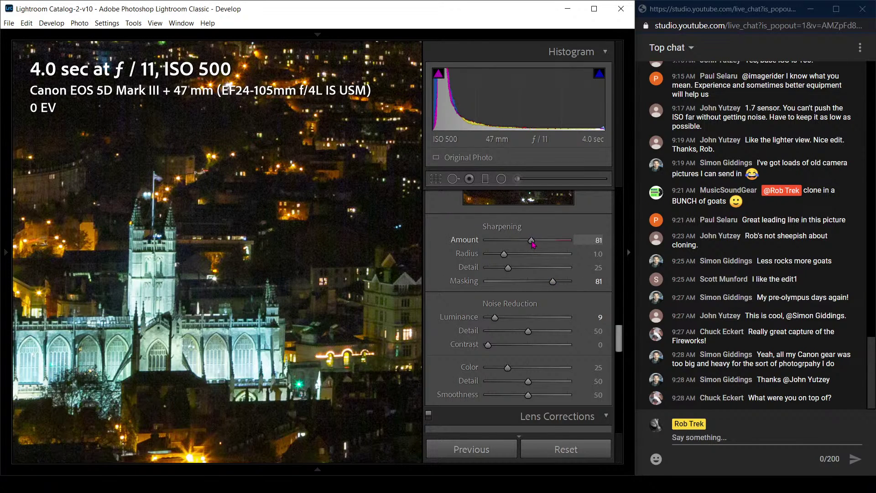
{"action": "left_click_drag", "start_coordinate": [553, 285], "coordinate": [559, 286]}
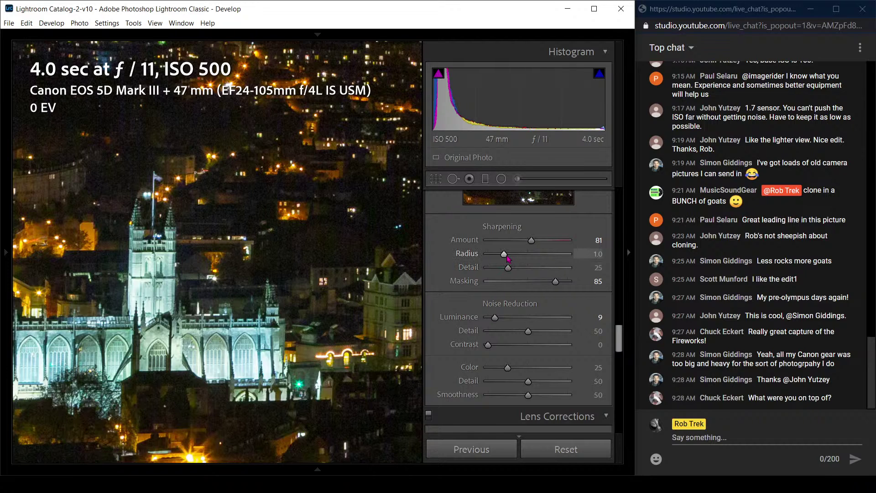
{"action": "mouse_move", "coordinate": [508, 258]}
{"action": "left_mouse_down"}
{"action": "mouse_move", "coordinate": [515, 254]}
{"action": "mouse_move", "coordinate": [502, 273]}
{"action": "left_mouse_up"}
{"action": "left_click", "coordinate": [267, 290]}
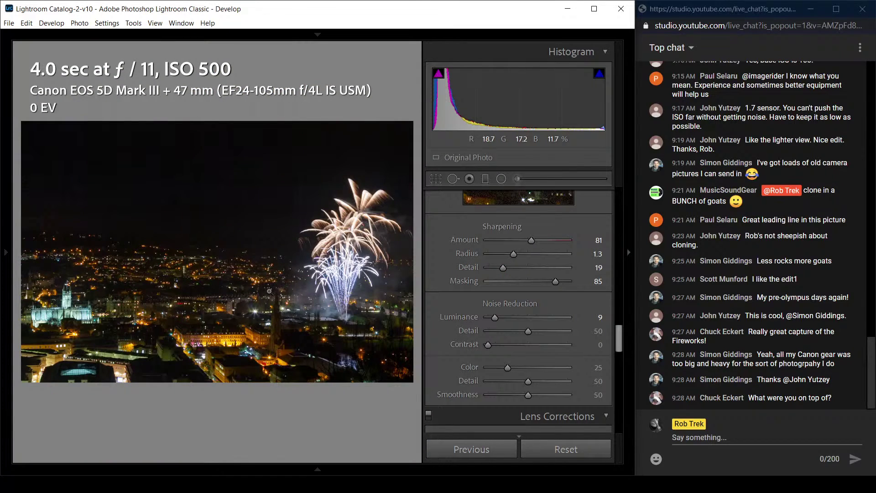
Brush a local adjustment with temp 19, tint 15 and saturation 31 over the upper orange fireworks, using brush size 10
{"action": "left_click", "coordinate": [522, 180]}
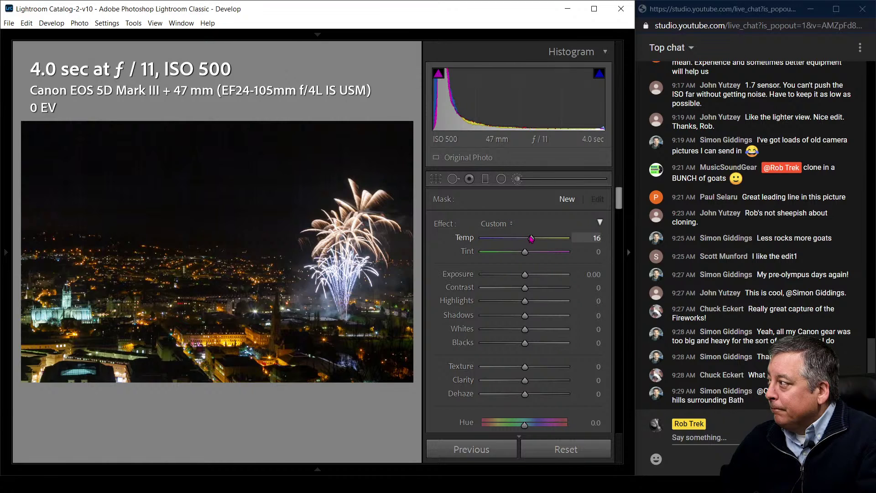
{"action": "left_click_drag", "start_coordinate": [531, 238], "coordinate": [528, 252]}
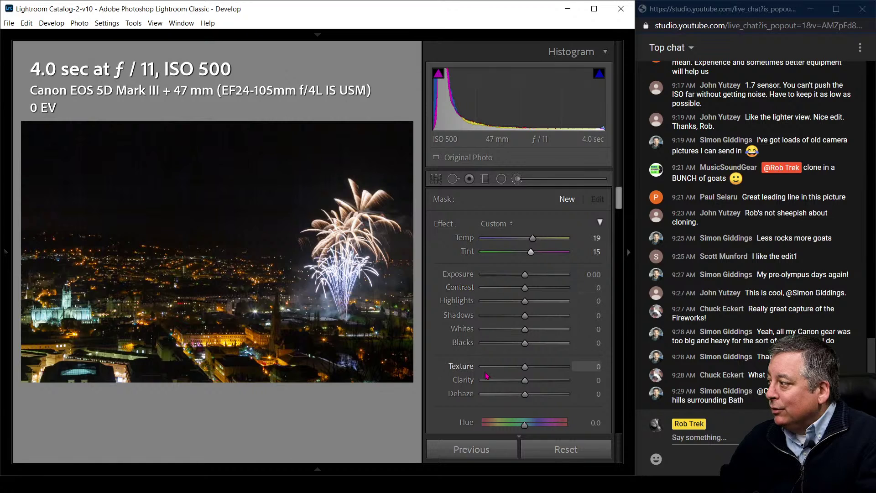
{"action": "scroll", "coordinate": [529, 370], "scroll_direction": "down", "scroll_amount": 3}
{"action": "left_click_drag", "start_coordinate": [530, 386], "coordinate": [543, 386]}
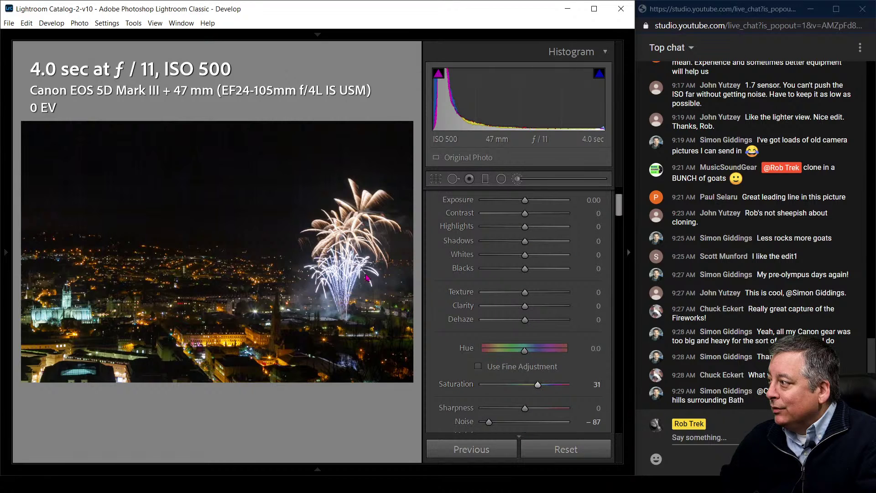
{"action": "scroll", "coordinate": [452, 354], "scroll_direction": "down", "scroll_amount": 9}
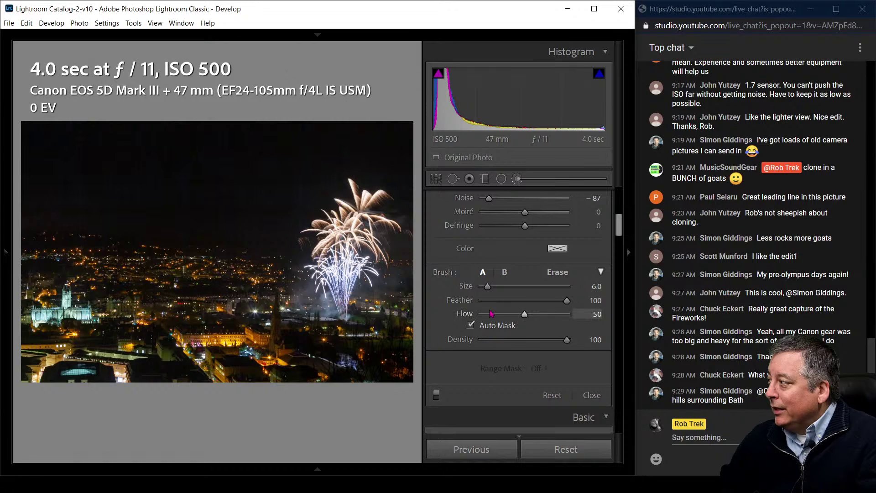
{"action": "scroll", "coordinate": [367, 235], "scroll_direction": "up", "scroll_amount": 4}
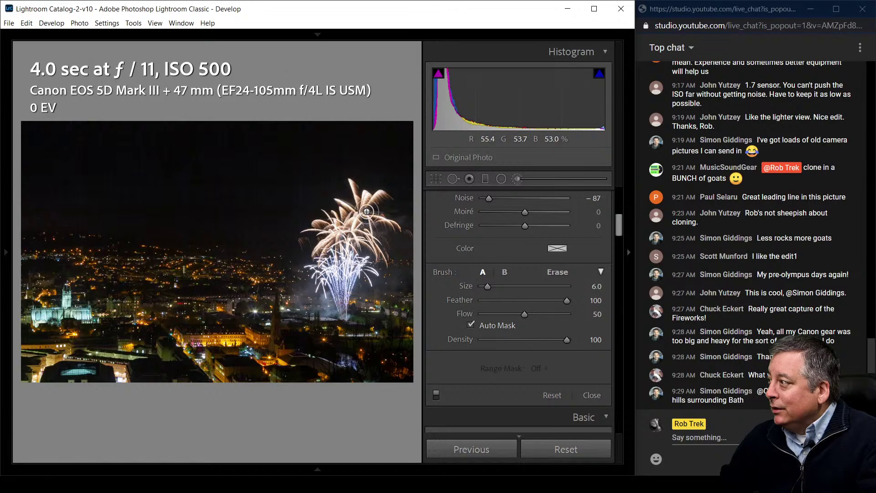
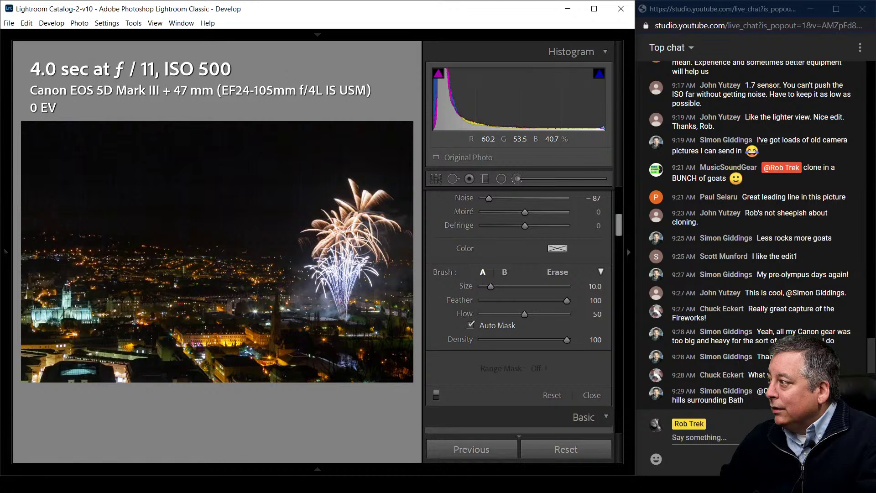
Strengthen the brushed fireworks' colour with temp 45, tint 57, hue 15.7 and saturation 50
{"action": "scroll", "coordinate": [487, 252], "scroll_direction": "up", "scroll_amount": 5}
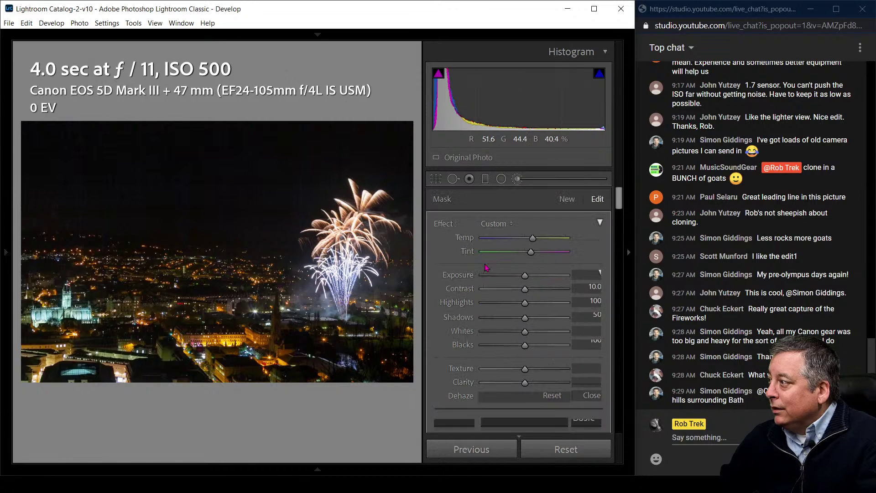
{"action": "left_click_drag", "start_coordinate": [532, 255], "coordinate": [549, 243]}
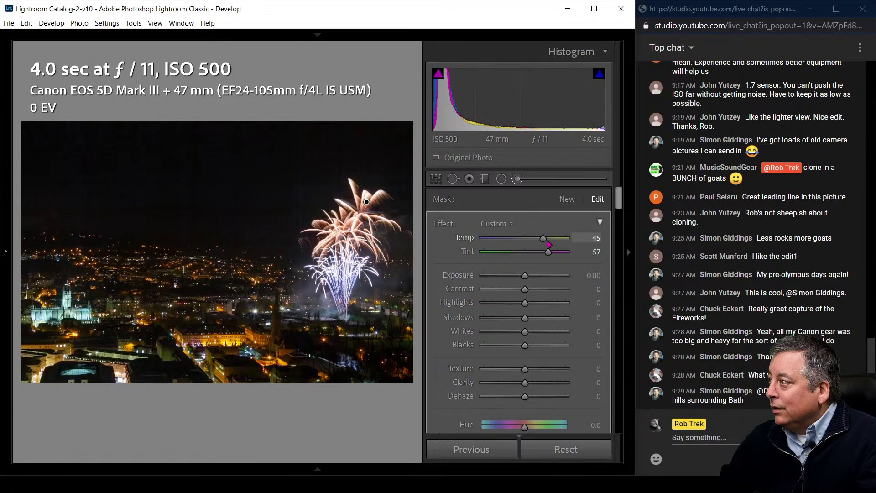
{"action": "left_click_drag", "start_coordinate": [618, 199], "coordinate": [621, 210]}
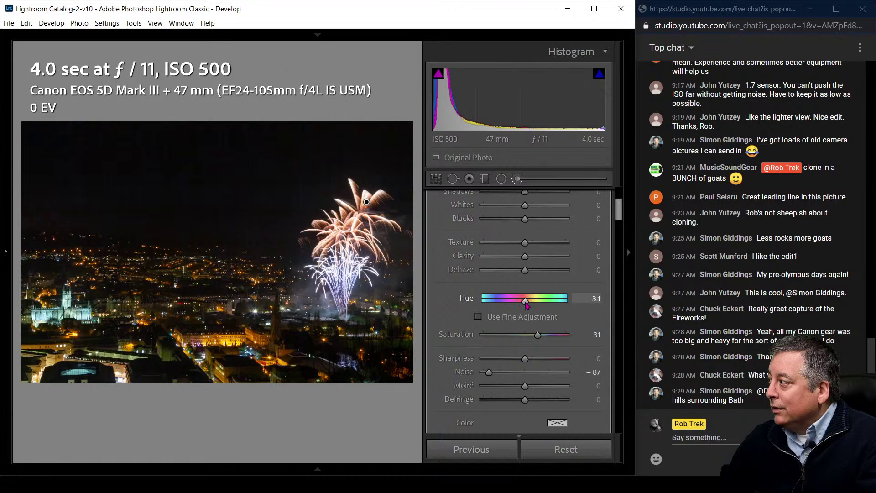
{"action": "mouse_move", "coordinate": [525, 302]}
{"action": "left_mouse_down"}
{"action": "mouse_move", "coordinate": [509, 307]}
{"action": "mouse_move", "coordinate": [530, 306]}
{"action": "left_mouse_up"}
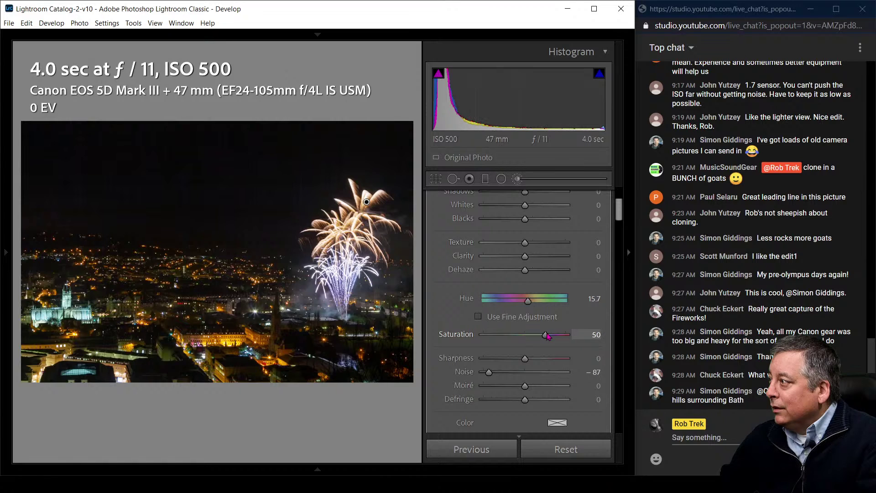
Set the brushed orange fireworks' highlights to -28, whites to 9, blacks to -31 and exposure to 0.38
{"action": "scroll", "coordinate": [514, 303], "scroll_direction": "up", "scroll_amount": 3}
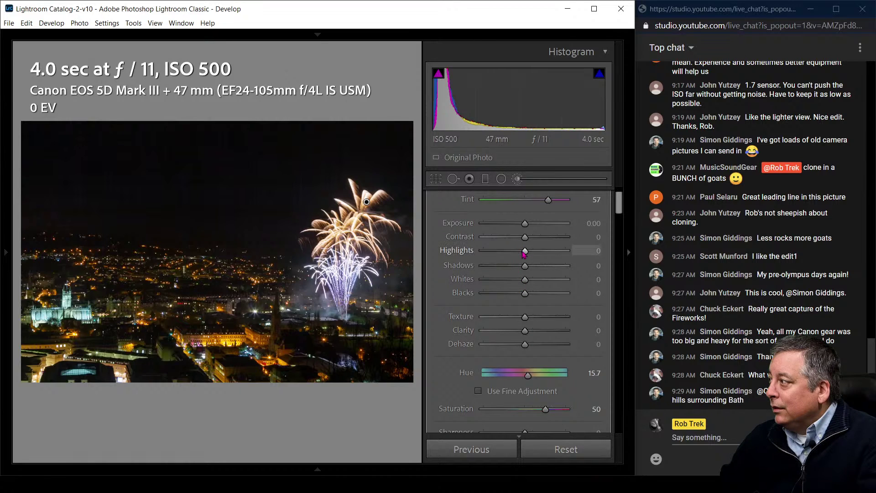
{"action": "left_click_drag", "start_coordinate": [507, 254], "coordinate": [511, 254]}
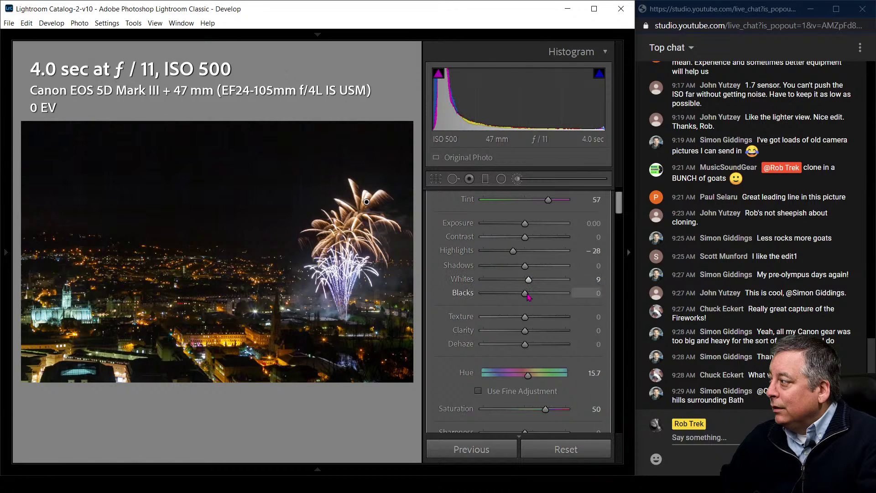
{"action": "left_click_drag", "start_coordinate": [525, 293], "coordinate": [511, 295]}
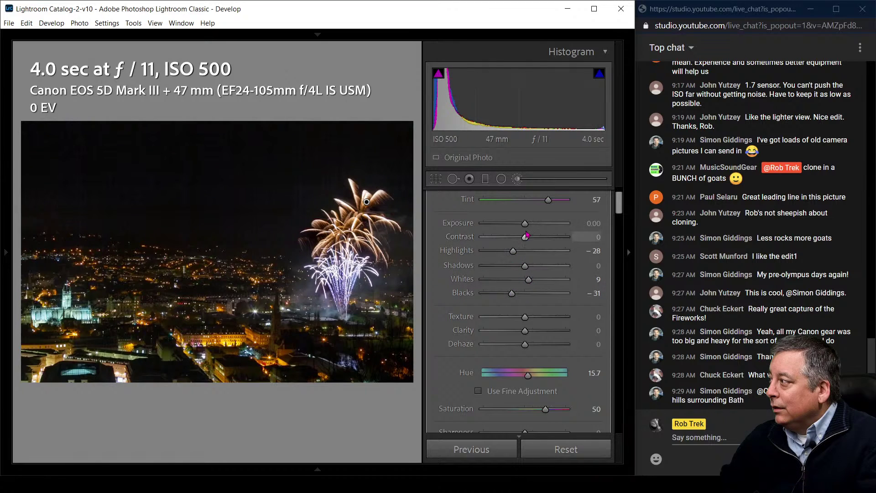
{"action": "left_click_drag", "start_coordinate": [525, 223], "coordinate": [529, 226]}
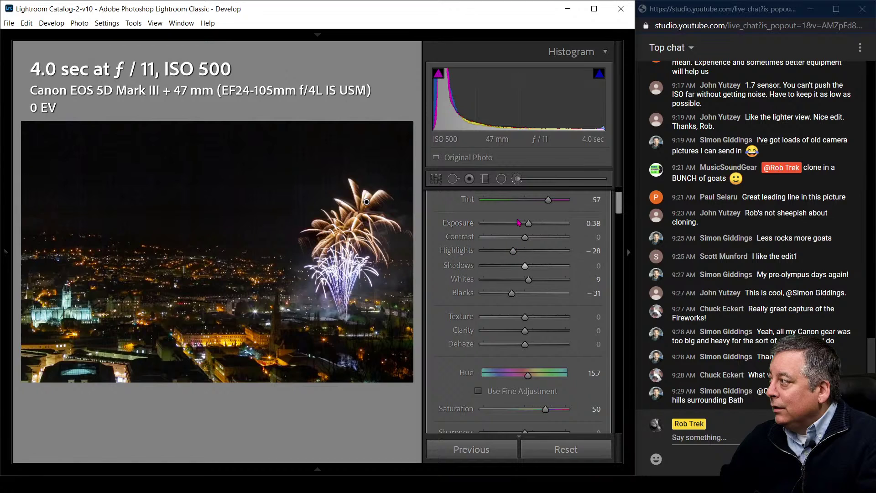
Warm the brushed orange fireworks further with temp 96 and tint 94
{"action": "scroll", "coordinate": [516, 221], "scroll_direction": "up", "scroll_amount": 2}
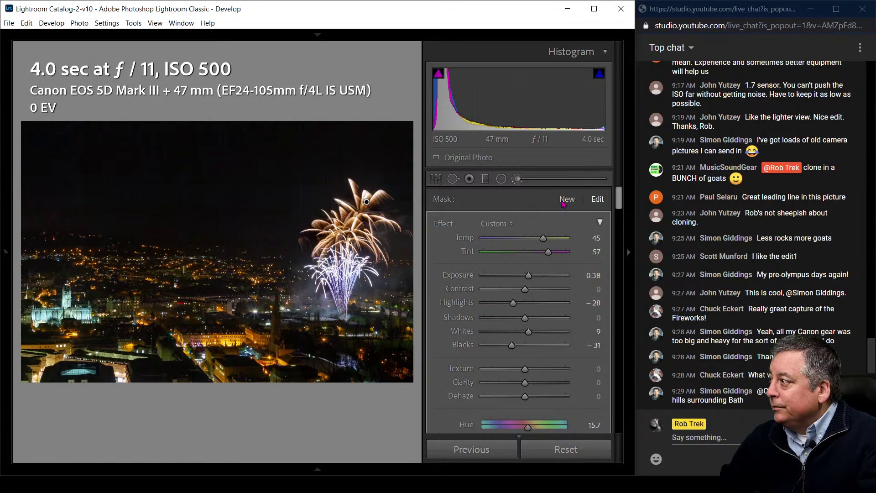
{"action": "left_click_drag", "start_coordinate": [543, 237], "coordinate": [561, 238]}
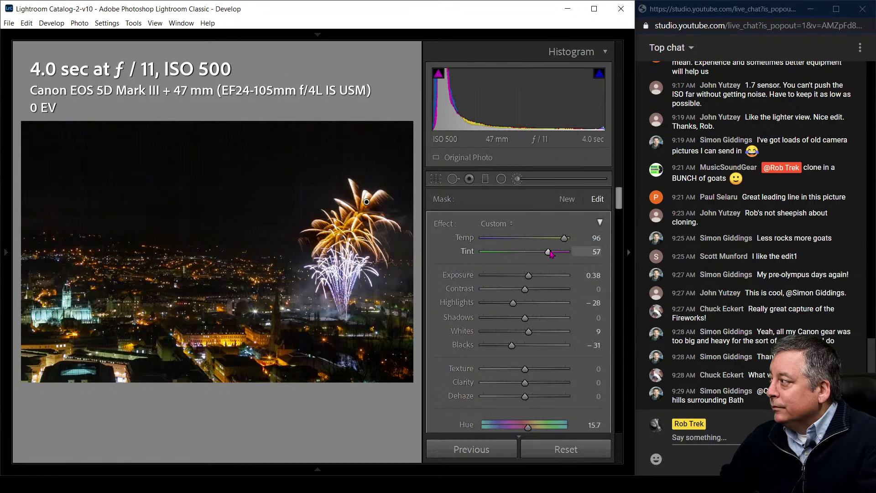
{"action": "left_click_drag", "start_coordinate": [548, 251], "coordinate": [565, 254]}
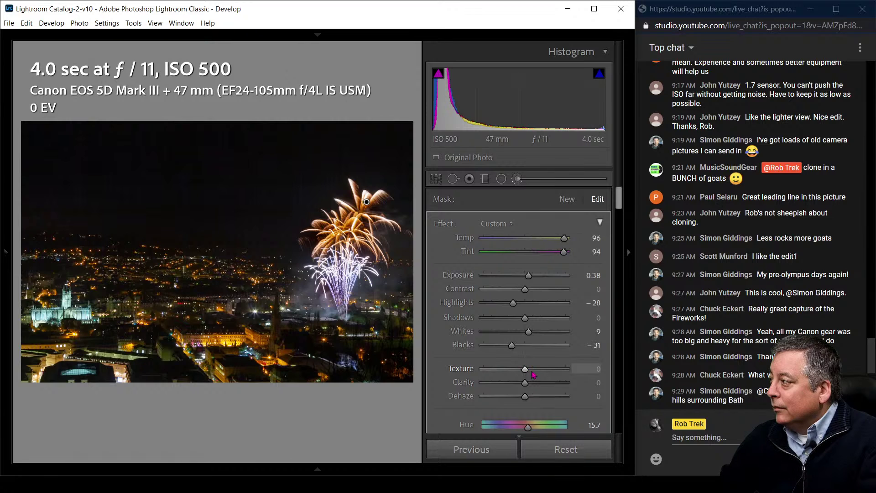
{"action": "key", "text": "shift+m"}
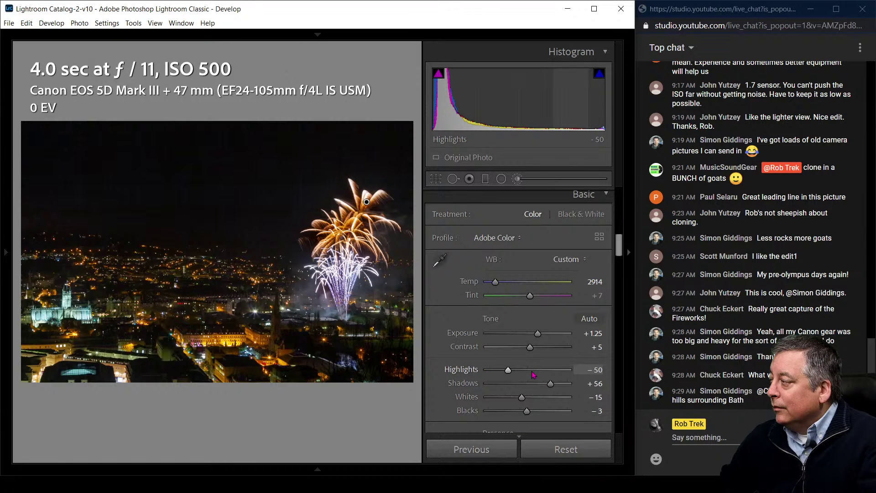
{"action": "key", "text": "shift+m"}
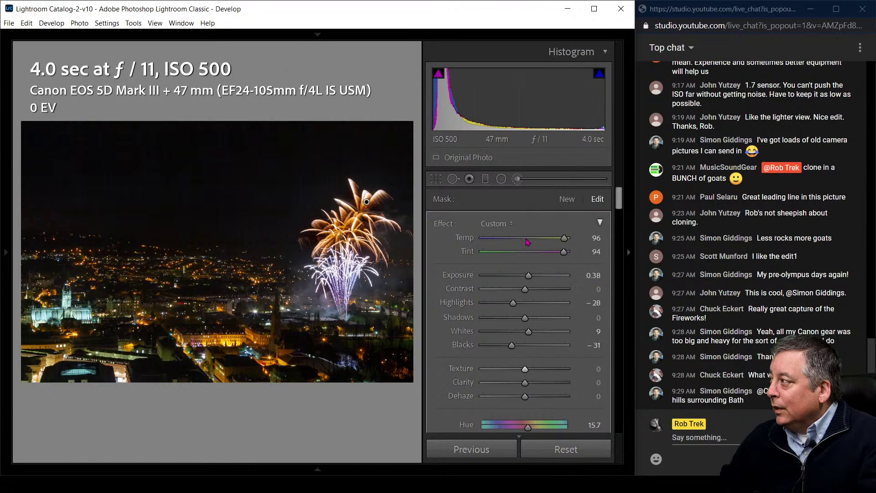
Brush a new local adjustment with temp -100 and tint 15 over the lower white-blue fireworks, and set its highlights to -94
{"action": "left_click", "coordinate": [566, 199]}
{"action": "left_click_drag", "start_coordinate": [525, 237], "coordinate": [492, 240]}
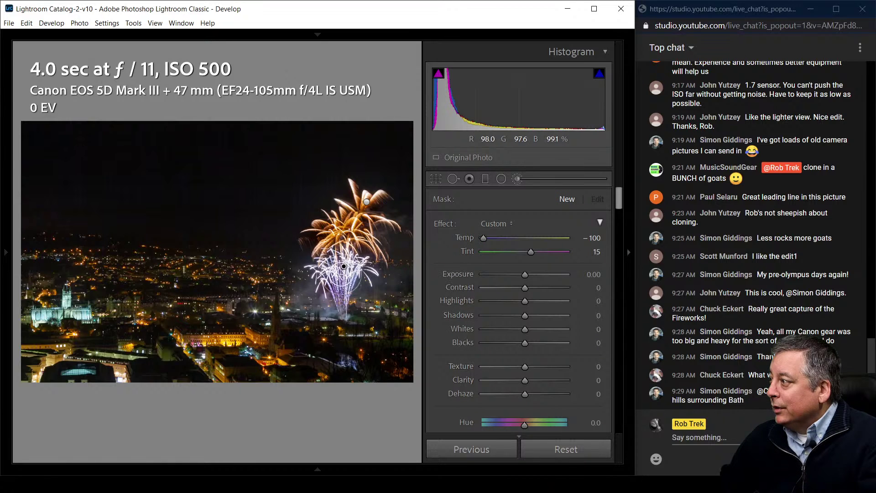
{"action": "mouse_move", "coordinate": [339, 272]}
{"action": "left_mouse_down"}
{"action": "mouse_move", "coordinate": [331, 275]}
{"action": "mouse_move", "coordinate": [364, 270]}
{"action": "left_mouse_up"}
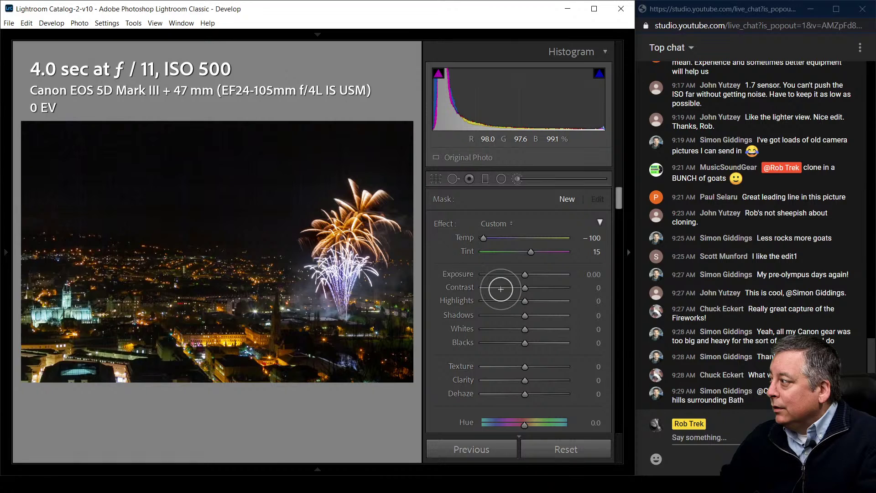
{"action": "left_click_drag", "start_coordinate": [524, 302], "coordinate": [485, 303]}
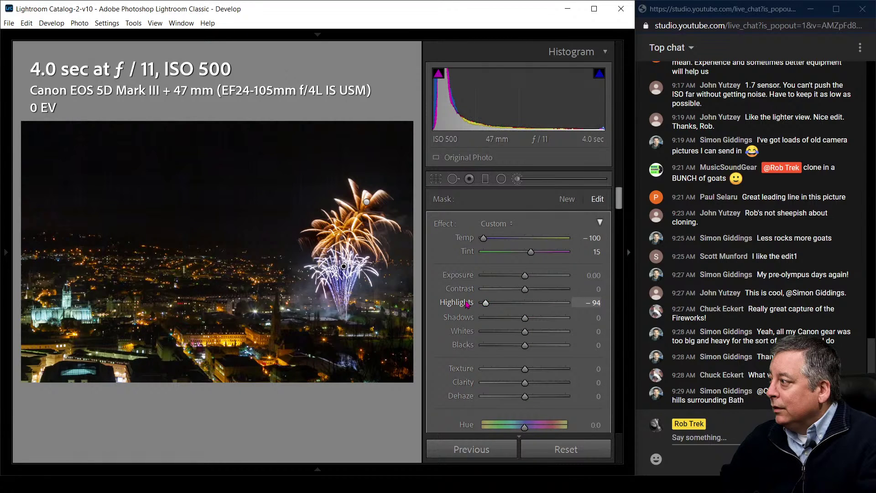
Set the lower fireworks brush to exposure -1.13, saturation 100 and tint -100, and finish the brush adjustment
{"action": "left_click_drag", "start_coordinate": [524, 275], "coordinate": [522, 276]}
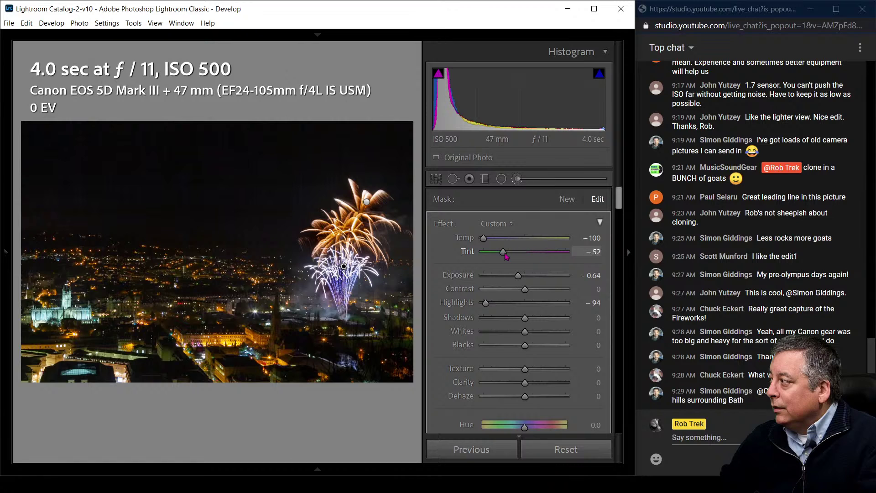
{"action": "left_click_drag", "start_coordinate": [503, 253], "coordinate": [498, 252]}
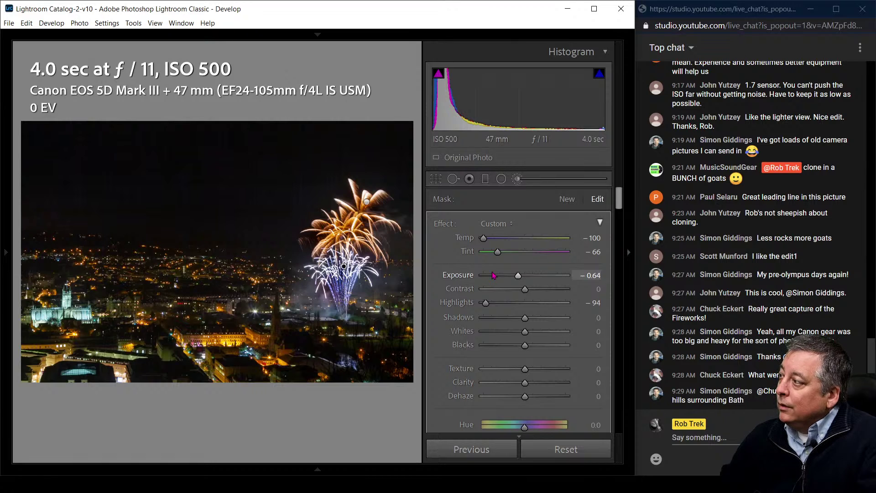
{"action": "left_click_drag", "start_coordinate": [521, 279], "coordinate": [517, 278]}
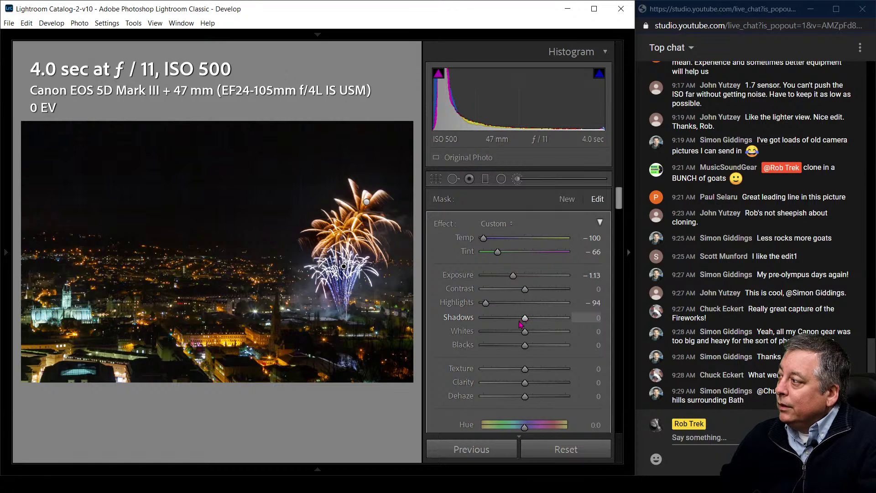
{"action": "scroll", "coordinate": [529, 383], "scroll_direction": "down", "scroll_amount": 4}
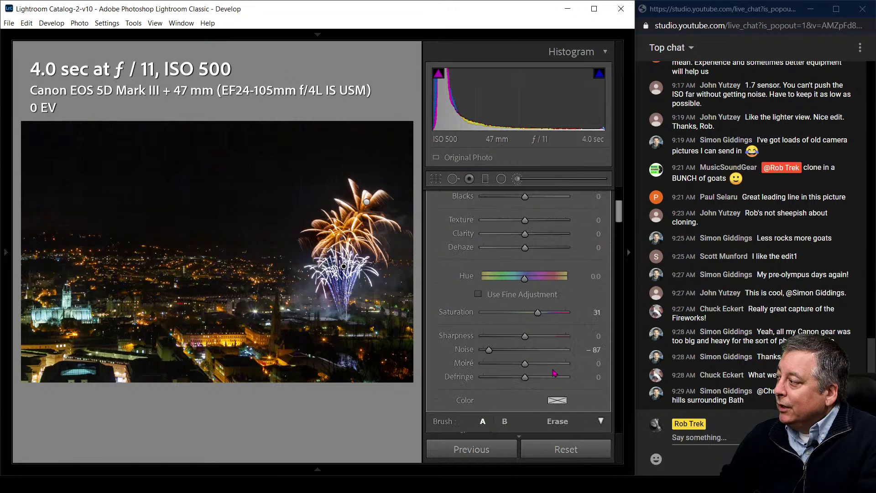
{"action": "left_click_drag", "start_coordinate": [533, 317], "coordinate": [601, 318]}
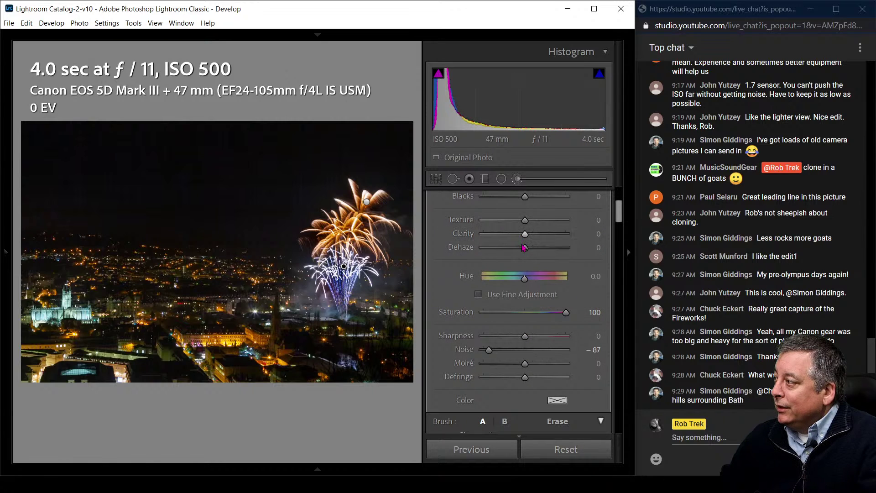
{"action": "scroll", "coordinate": [497, 221], "scroll_direction": "up", "scroll_amount": 4}
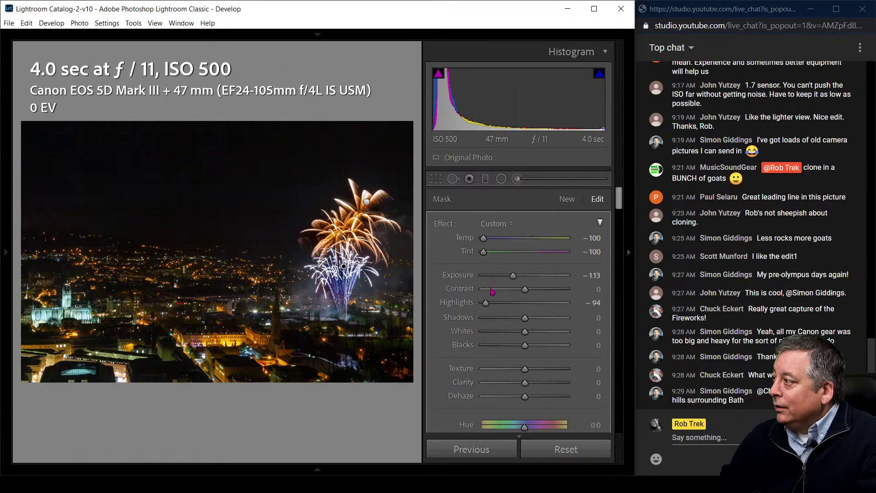
{"action": "key", "text": "k"}
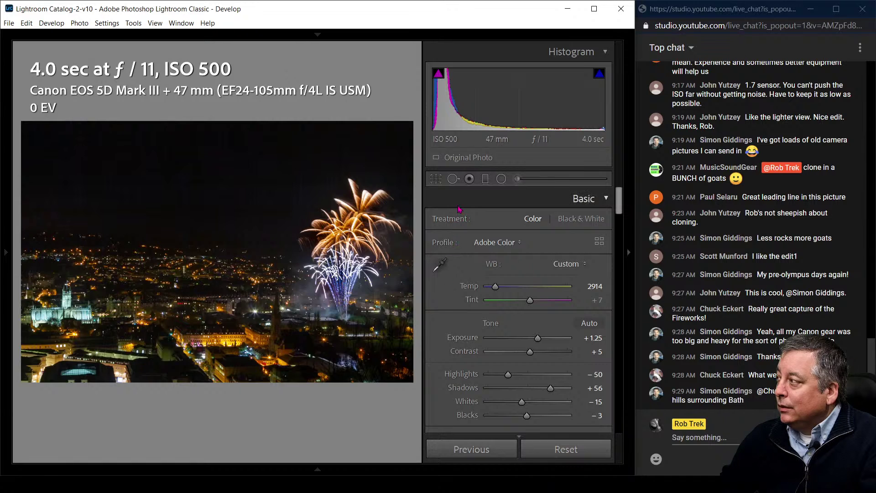
Switch the crop to portrait orientation and frame it around the fireworks, keeping the original aspect ratio
{"action": "left_click", "coordinate": [438, 183]}
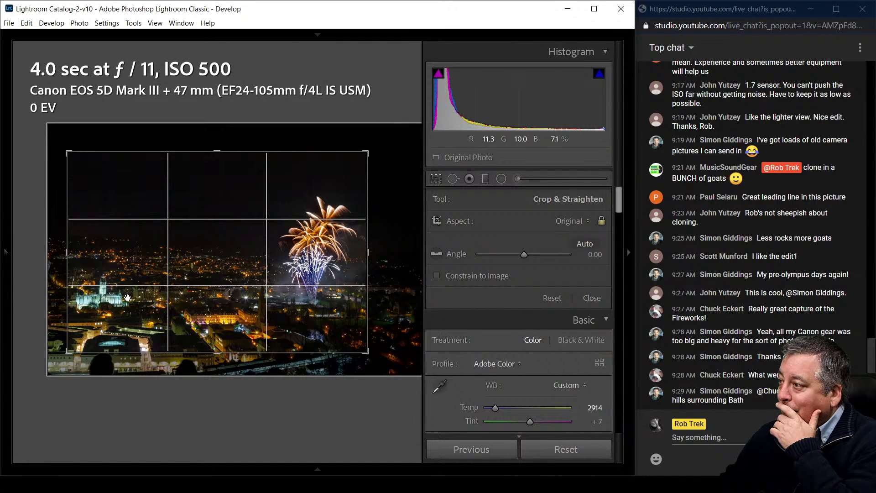
{"action": "left_click", "coordinate": [436, 179]}
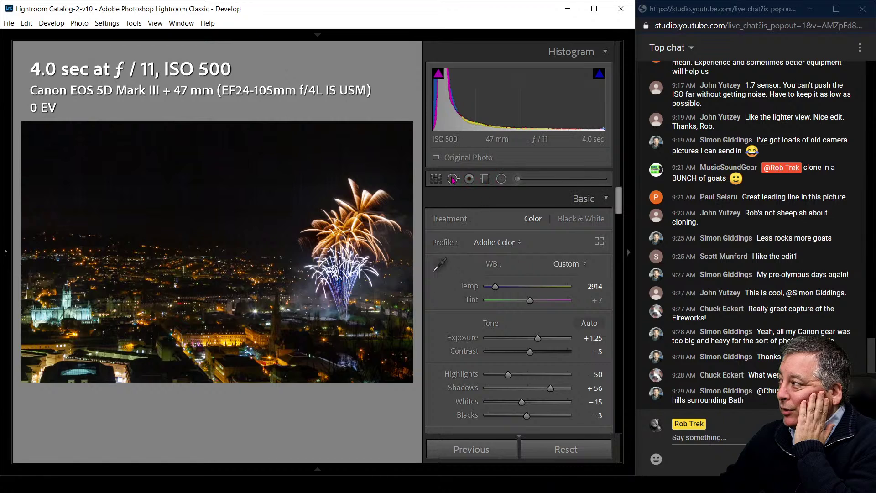
{"action": "left_click", "coordinate": [434, 179]}
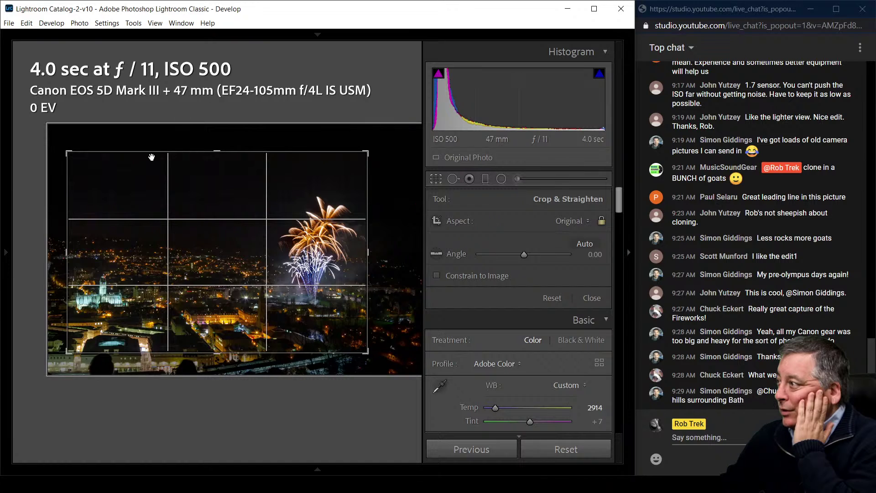
{"action": "key", "text": "x"}
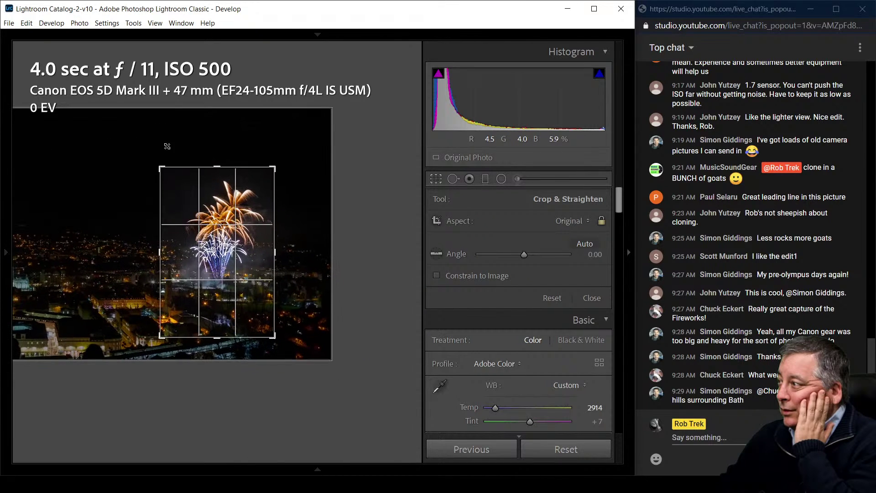
{"action": "left_click_drag", "start_coordinate": [167, 146], "coordinate": [248, 203]}
{"action": "left_click", "coordinate": [437, 182]}
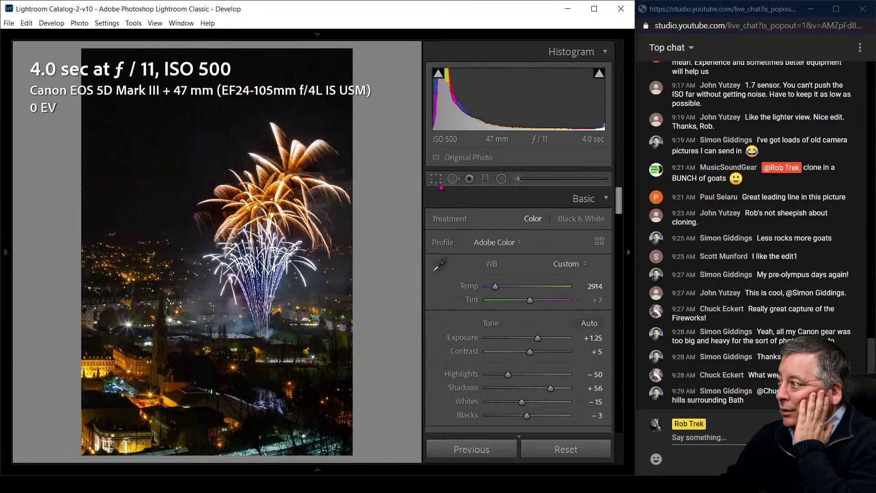
Reposition and slightly enlarge the portrait crop so the fireworks sit closer to the middle of the frame
{"action": "left_click", "coordinate": [436, 178]}
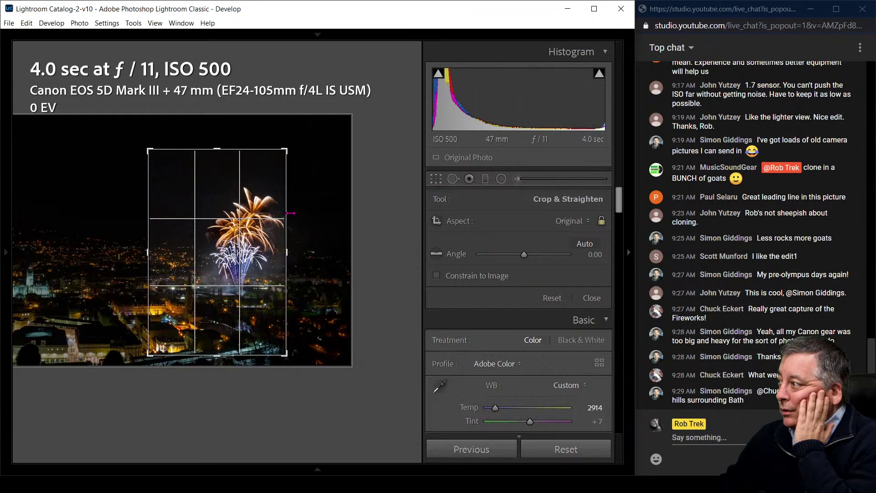
{"action": "left_click_drag", "start_coordinate": [238, 222], "coordinate": [242, 226]}
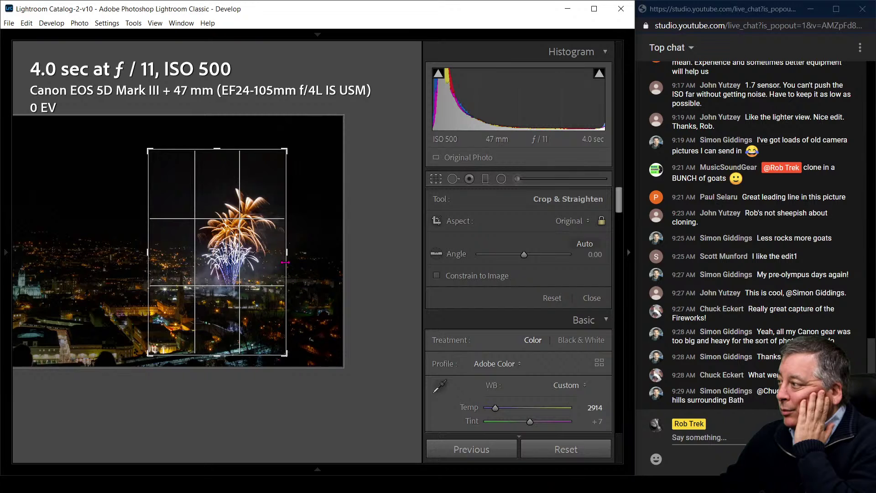
{"action": "left_click_drag", "start_coordinate": [287, 251], "coordinate": [292, 255]}
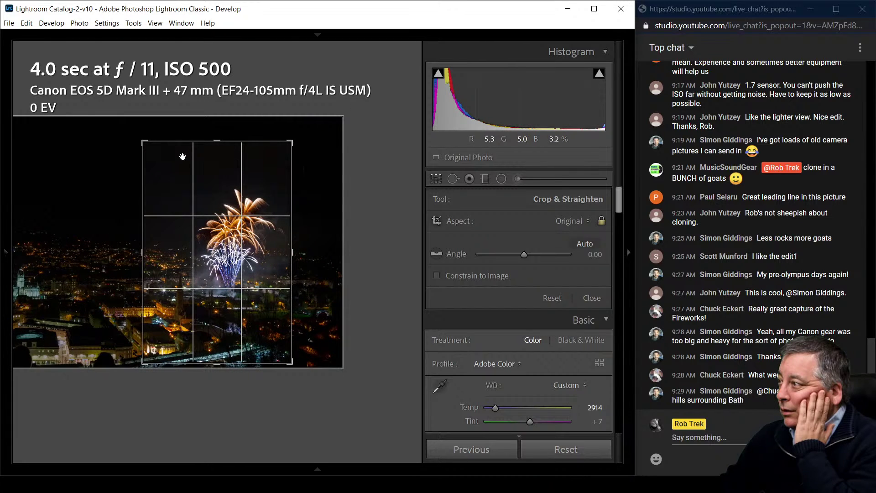
{"action": "left_click_drag", "start_coordinate": [142, 141], "coordinate": [148, 145]}
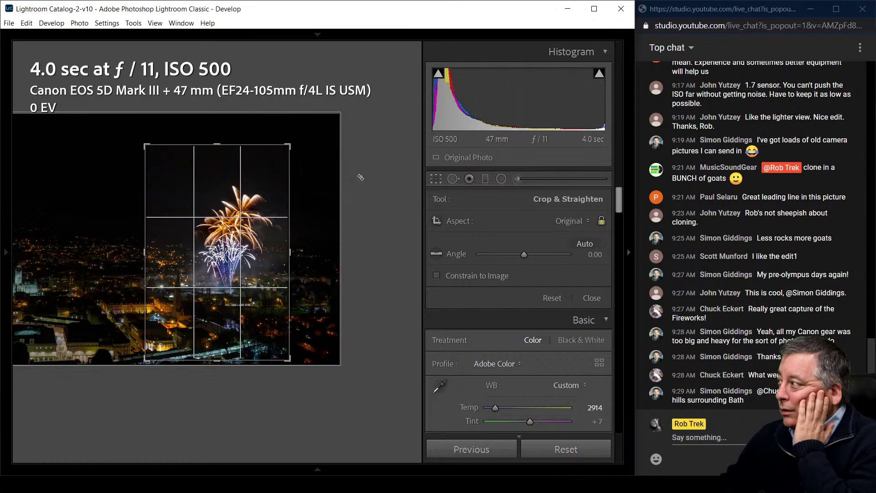
{"action": "left_click", "coordinate": [436, 179]}
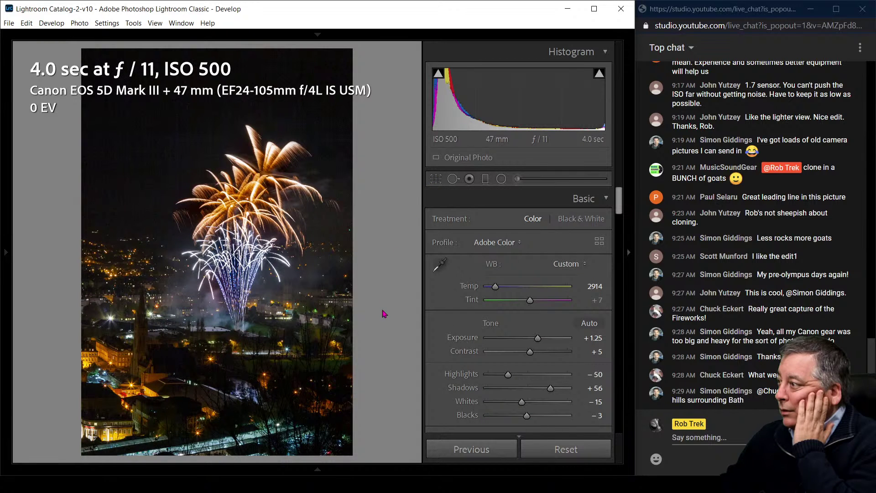
Tighten the portrait crop slightly from its upper edge and apply it
{"action": "left_click", "coordinate": [435, 179]}
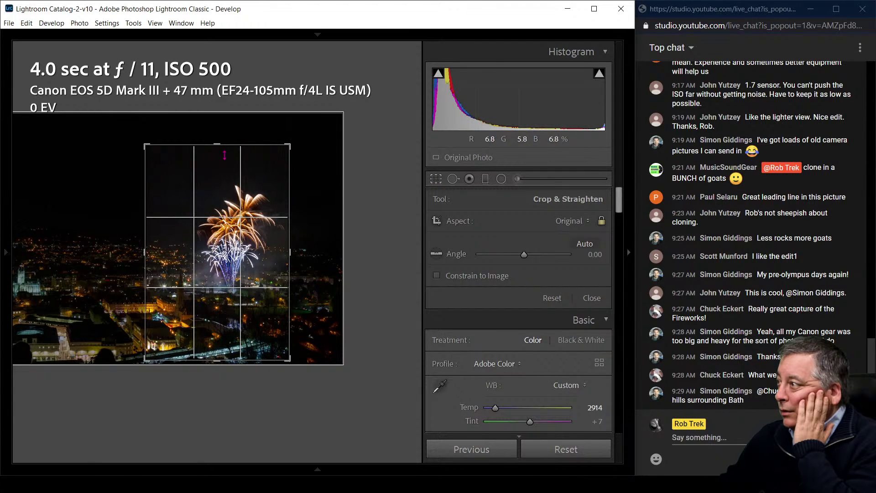
{"action": "left_click_drag", "start_coordinate": [217, 146], "coordinate": [222, 150]}
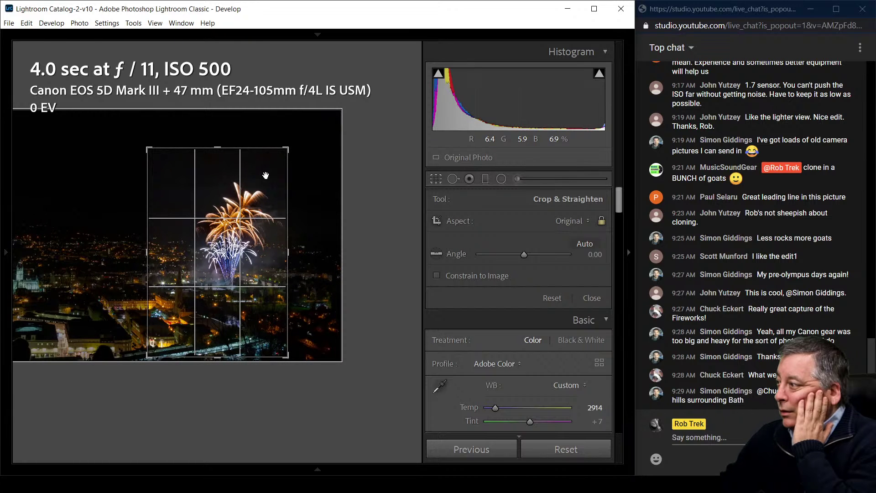
{"action": "key", "text": "Return"}
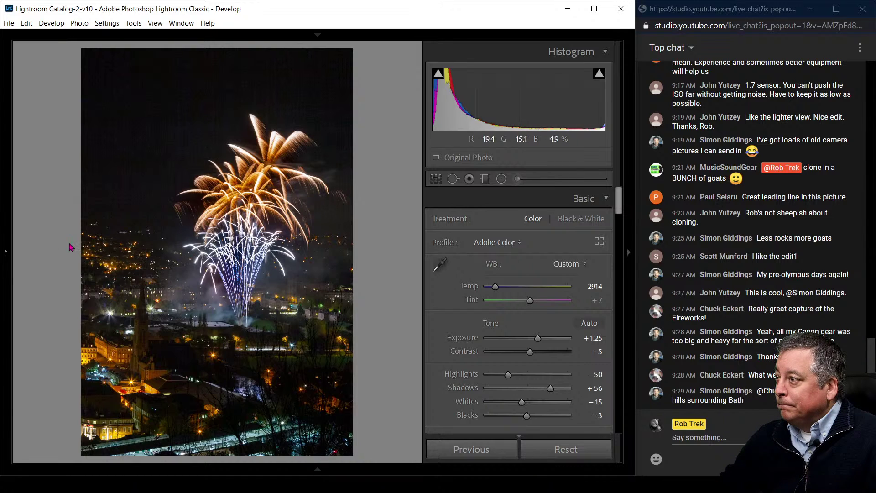
Save the current state of the cropped fireworks photo as a new snapshot under the suggested date-and-time name
{"action": "mouse_move", "coordinate": [6, 251]}
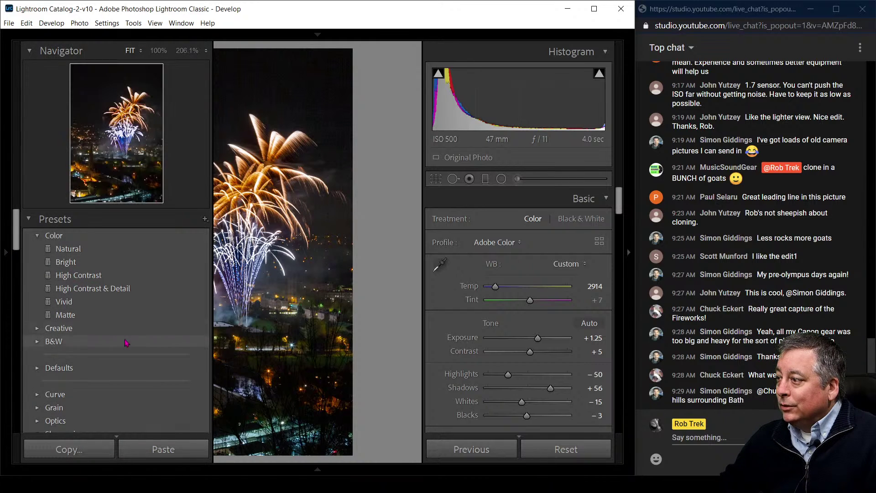
{"action": "scroll", "coordinate": [126, 342], "scroll_direction": "down", "scroll_amount": 10}
{"action": "scroll", "coordinate": [192, 319], "scroll_direction": "up", "scroll_amount": 5}
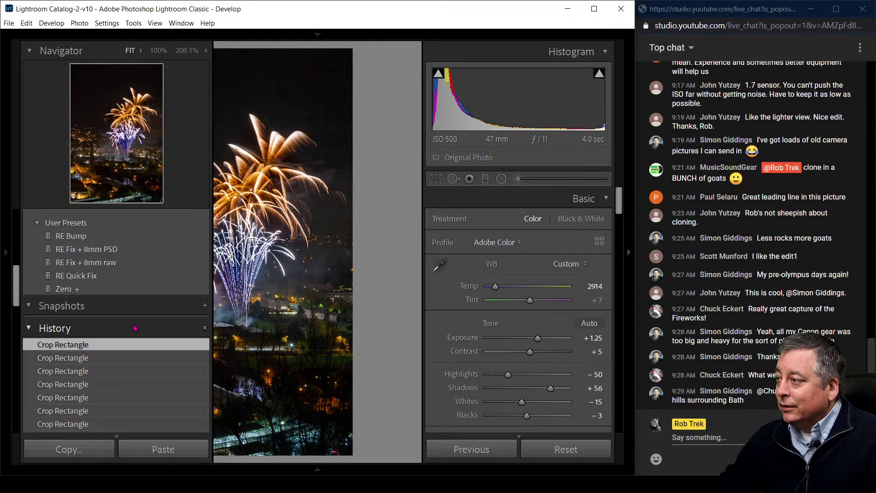
{"action": "left_click", "coordinate": [205, 305]}
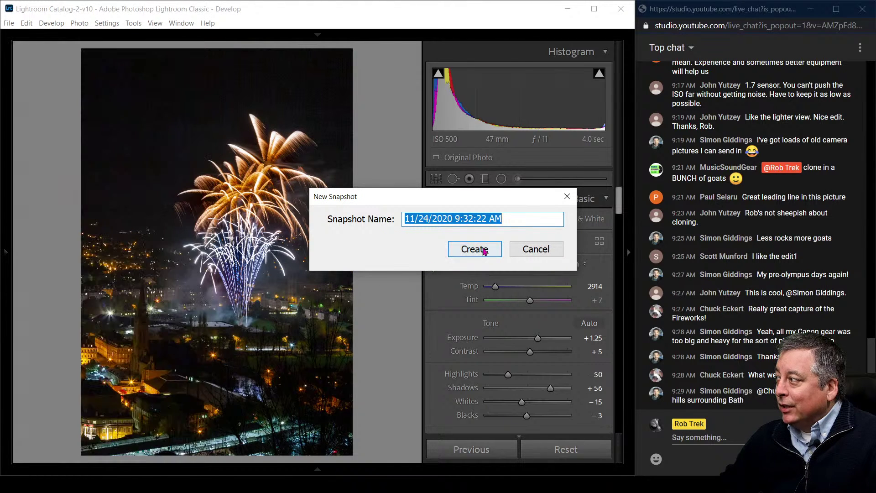
{"action": "left_click", "coordinate": [484, 251]}
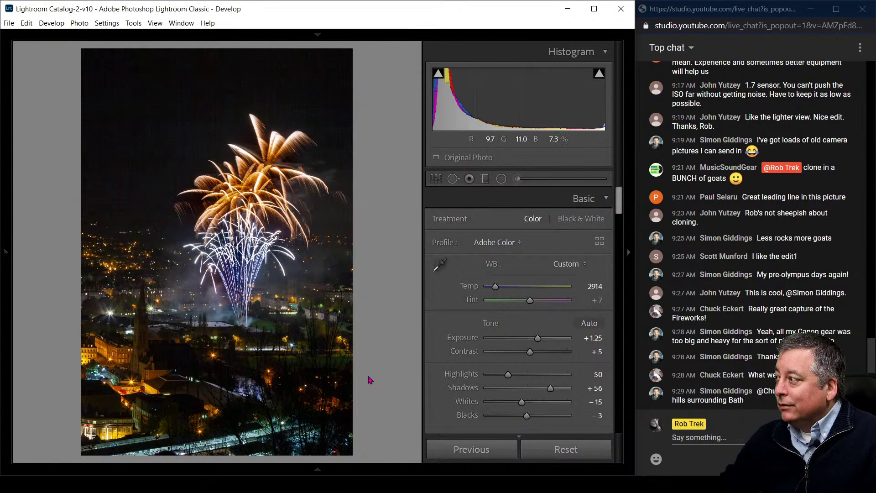
{"action": "mouse_move", "coordinate": [6, 279]}
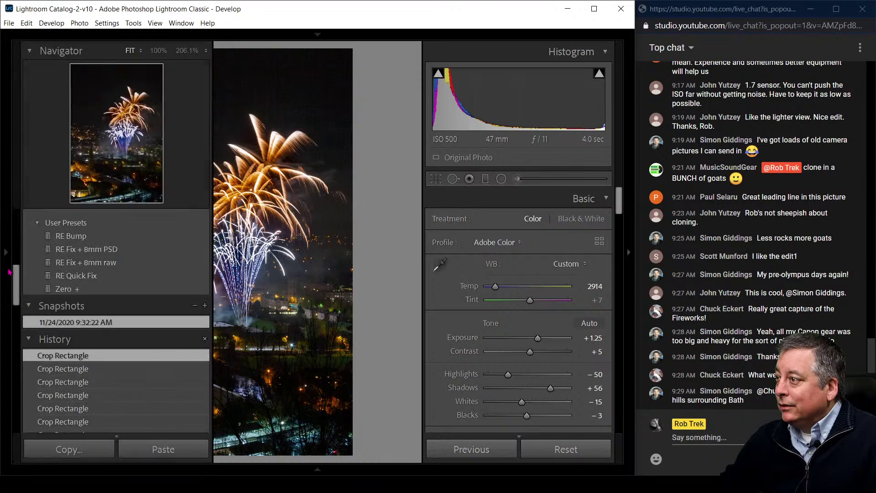
{"action": "right_click", "coordinate": [76, 320]}
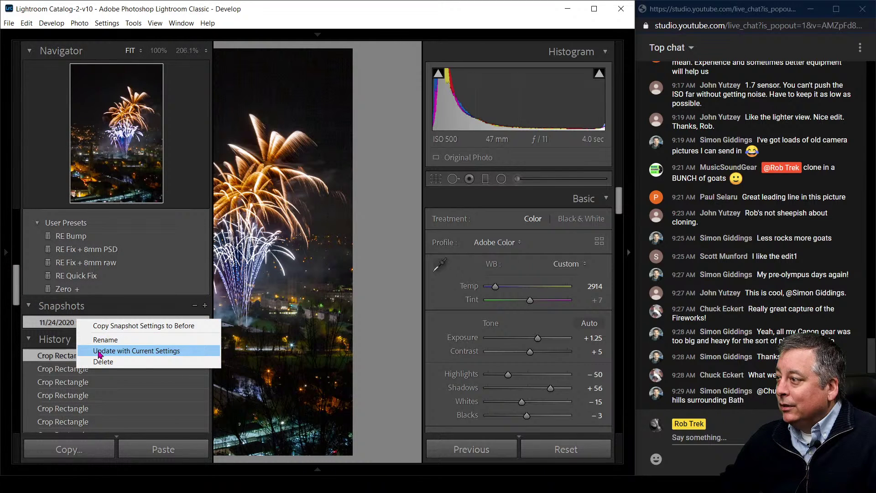
Create a virtual copy of the edited fireworks photo and reset all of the copy's develop settings
{"action": "right_click", "coordinate": [310, 178]}
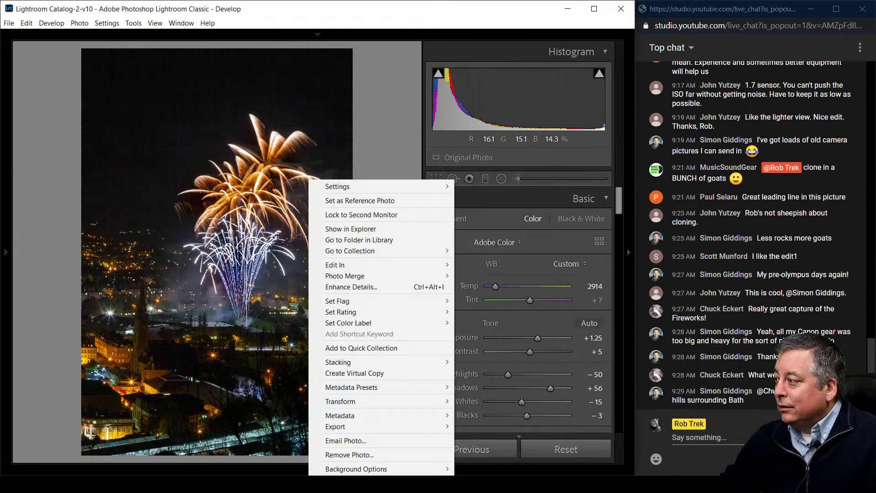
{"action": "mouse_move", "coordinate": [388, 426]}
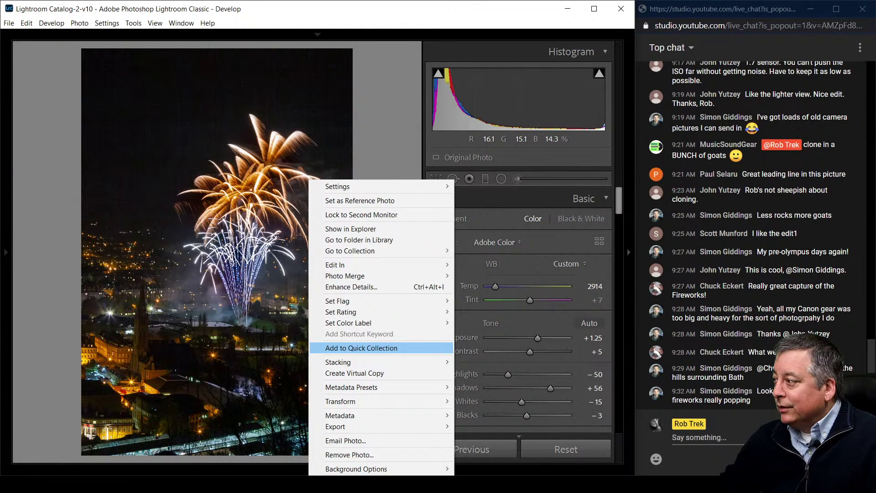
{"action": "left_click", "coordinate": [354, 373]}
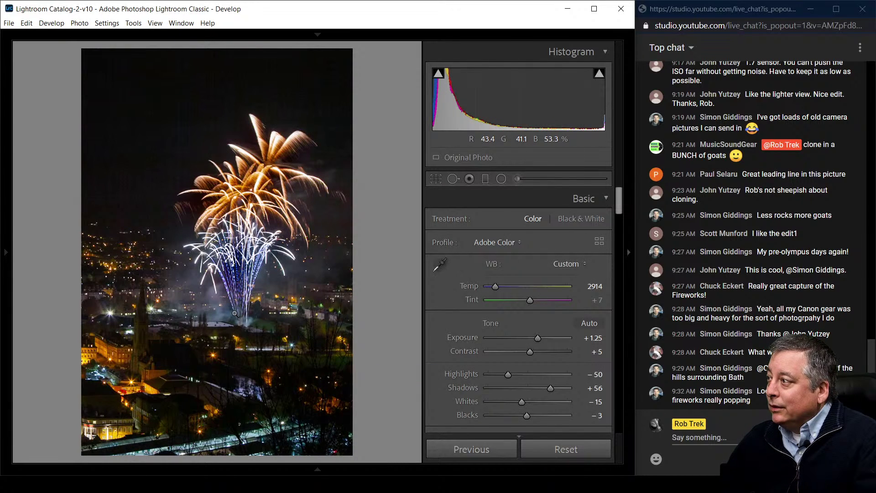
{"action": "key", "text": "g"}
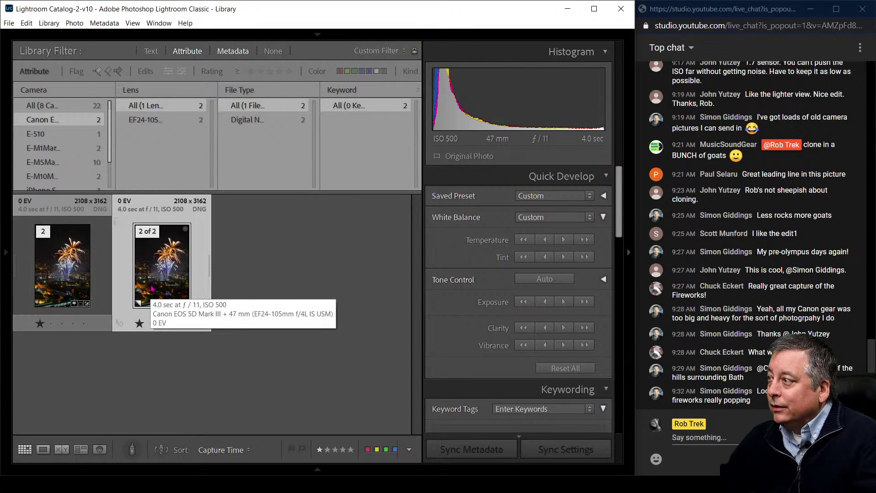
{"action": "double_click", "coordinate": [153, 288]}
{"action": "key", "text": "d"}
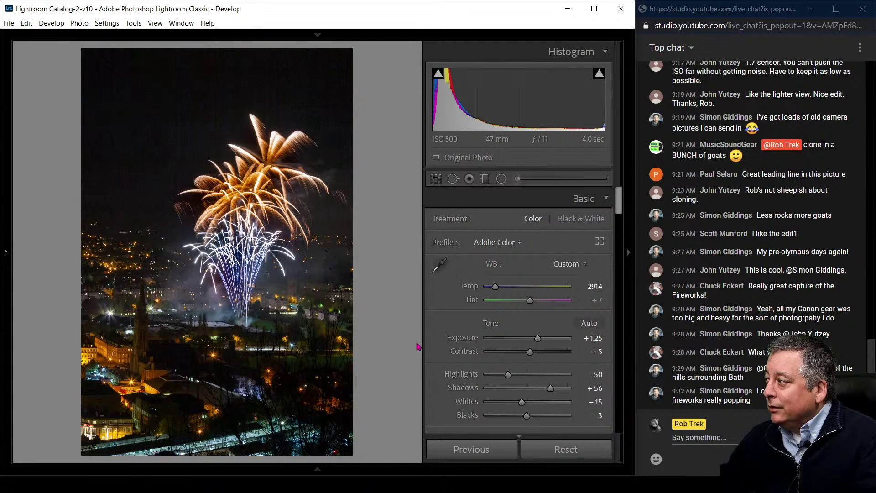
{"action": "left_click", "coordinate": [566, 449]}
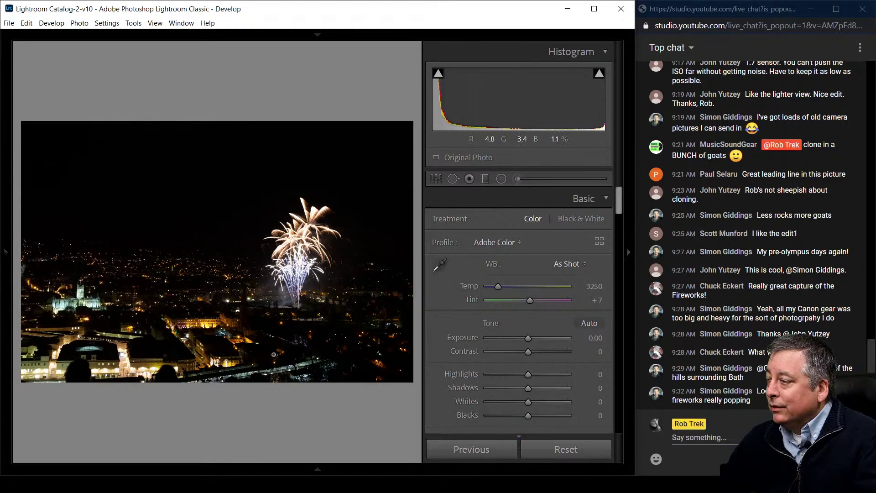
Compare the reset copy with the edited portrait version side by side, hiding the side panels for larger views, and return to the grid
{"action": "key", "text": "g"}
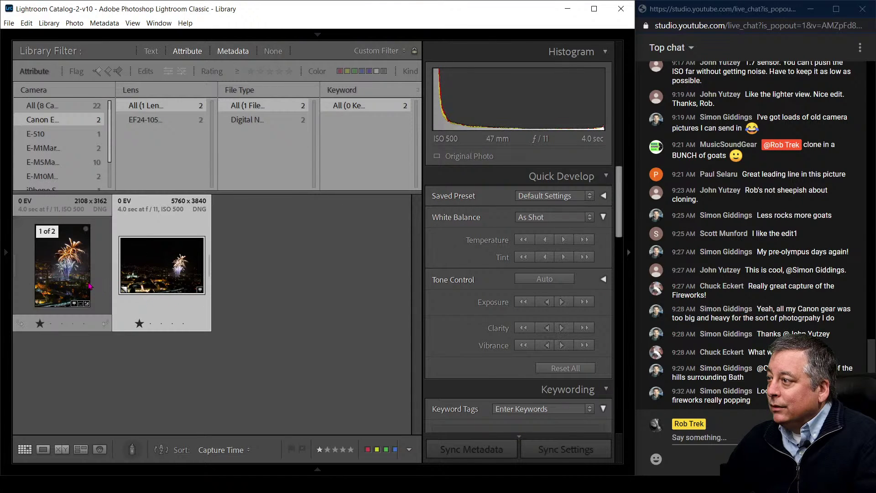
{"action": "key", "text": "c"}
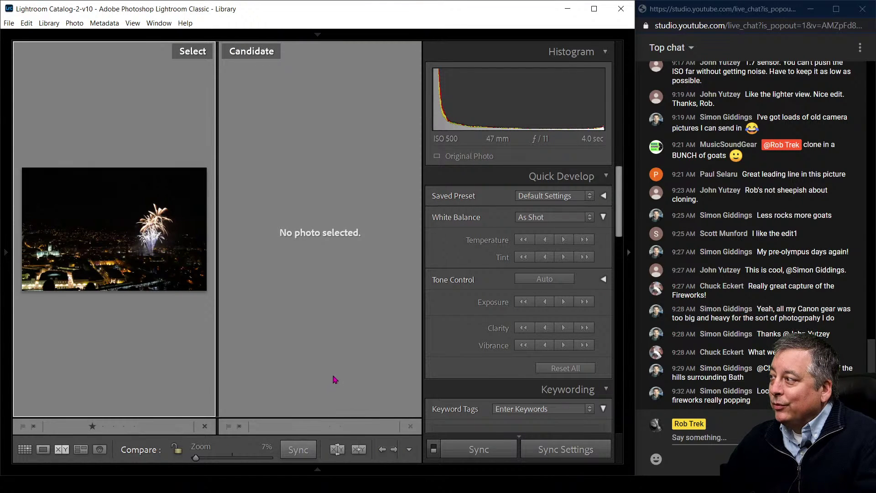
{"action": "key", "text": "F7"}
{"action": "key", "text": "Tab"}
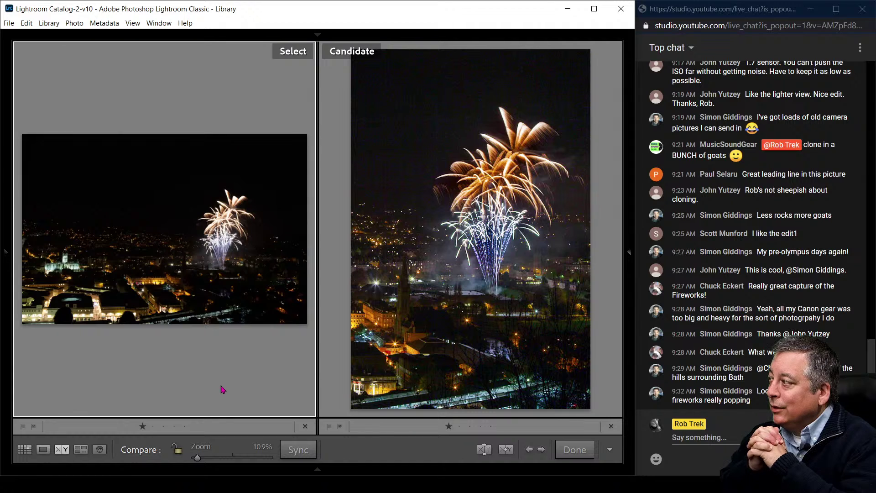
{"action": "key", "text": "g"}
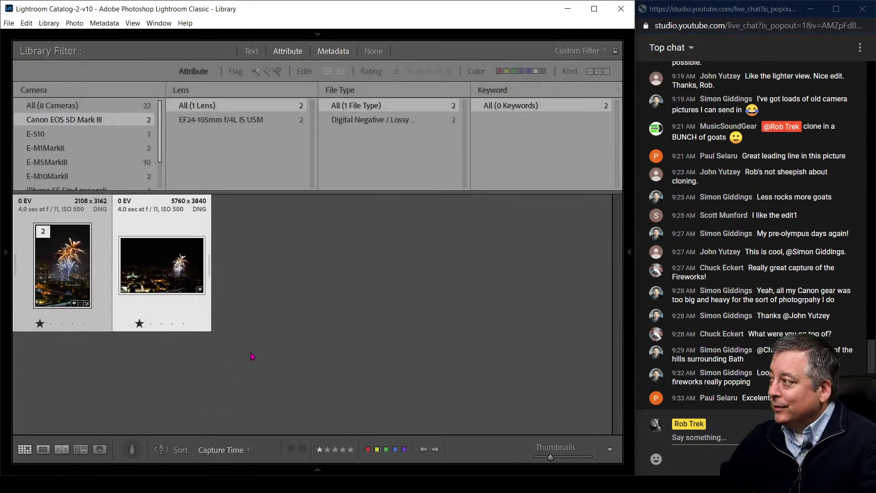
Prepare a new adjustment brush on the edited photo with sliders reset, then clarity 16, dehaze 31, highlights 34 and shadows 12
{"action": "left_click", "coordinate": [101, 239]}
{"action": "key", "text": "d"}
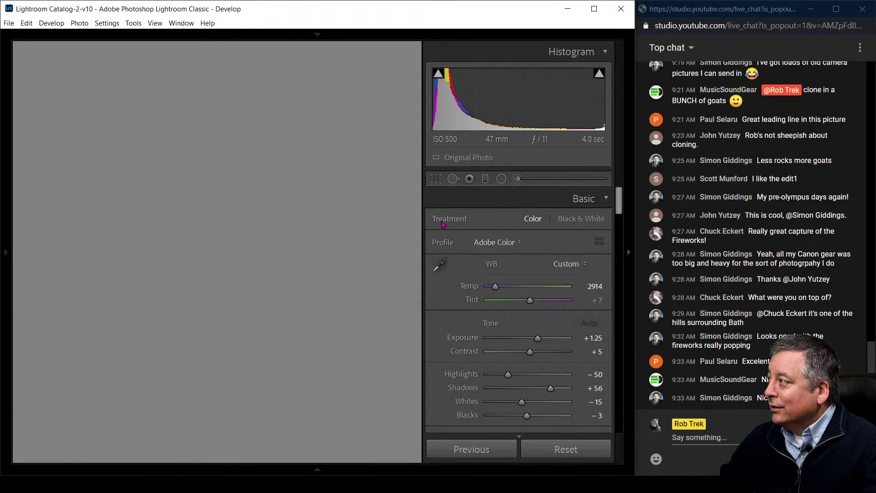
{"action": "left_click", "coordinate": [501, 179]}
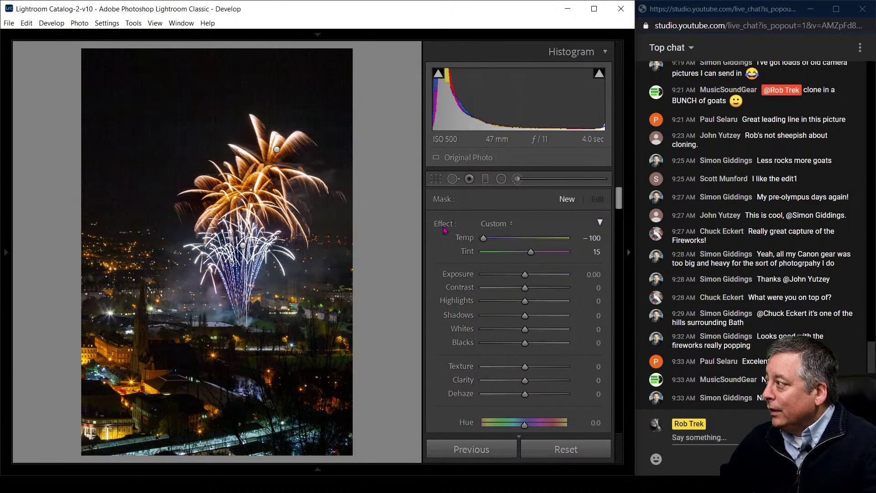
{"action": "double_click", "coordinate": [445, 224]}
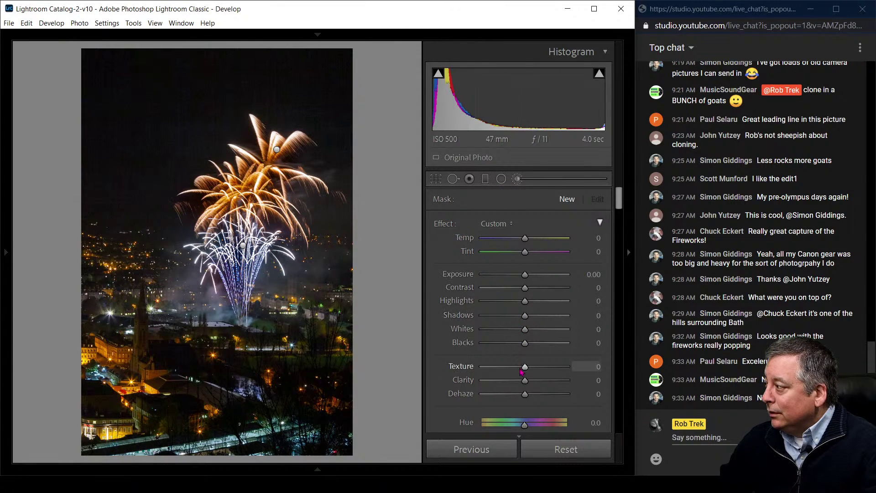
{"action": "left_click_drag", "start_coordinate": [526, 396], "coordinate": [537, 395]}
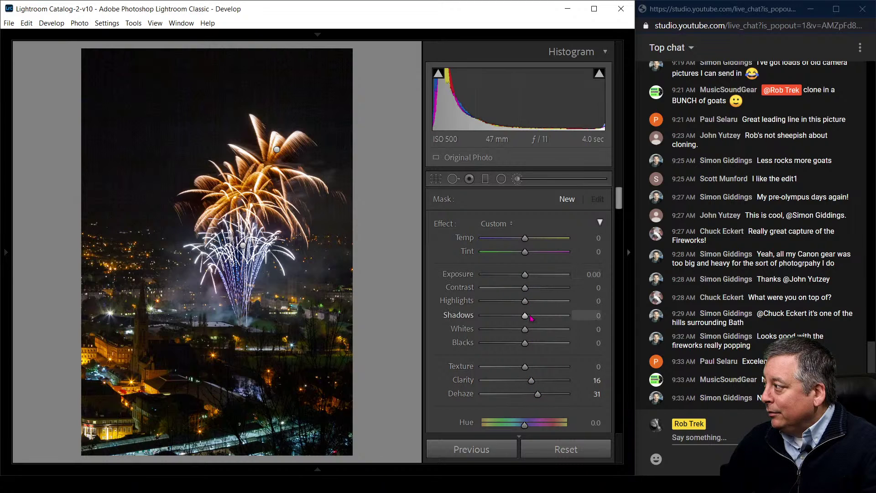
{"action": "left_click_drag", "start_coordinate": [524, 301], "coordinate": [530, 319]}
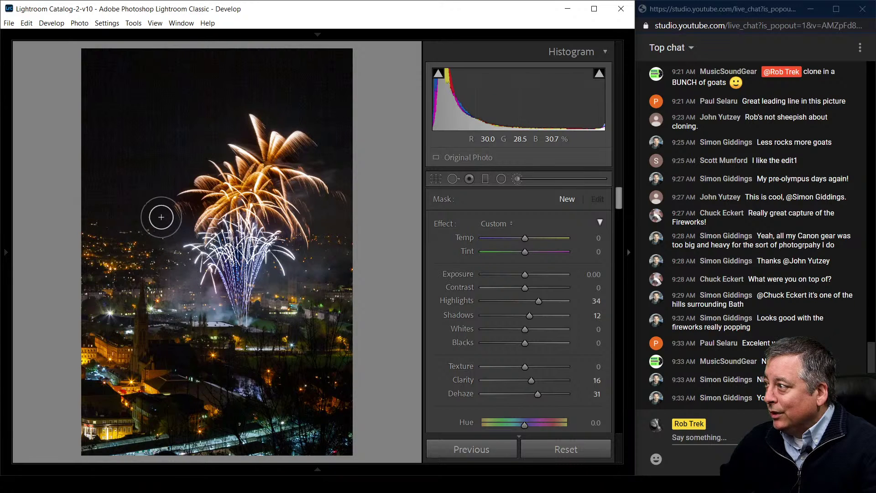
Brush over the smoky town area around the base of the fireworks and set that adjustment's exposure to 0.95
{"action": "left_click", "coordinate": [181, 293]}
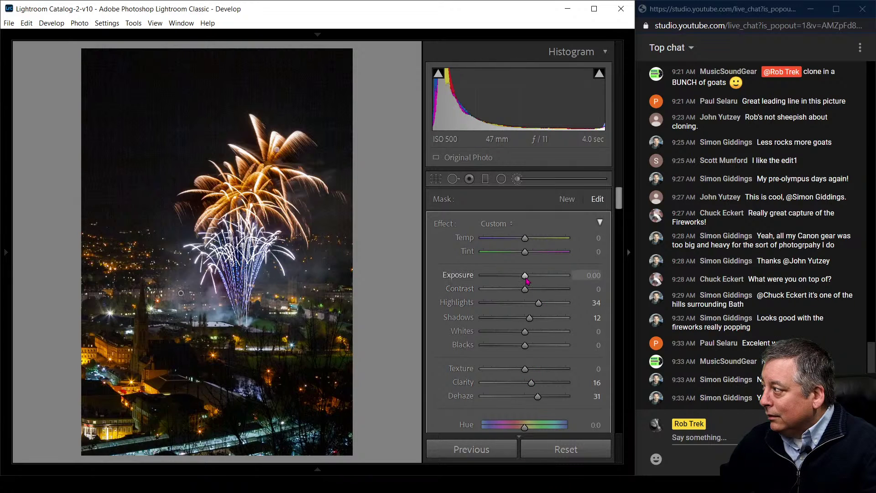
{"action": "left_click_drag", "start_coordinate": [527, 281], "coordinate": [534, 280]}
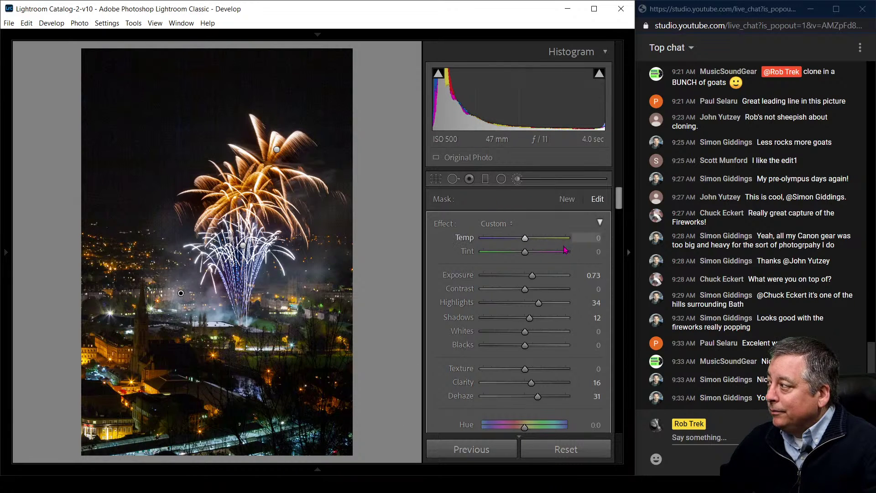
{"action": "left_click_drag", "start_coordinate": [538, 276], "coordinate": [541, 276]}
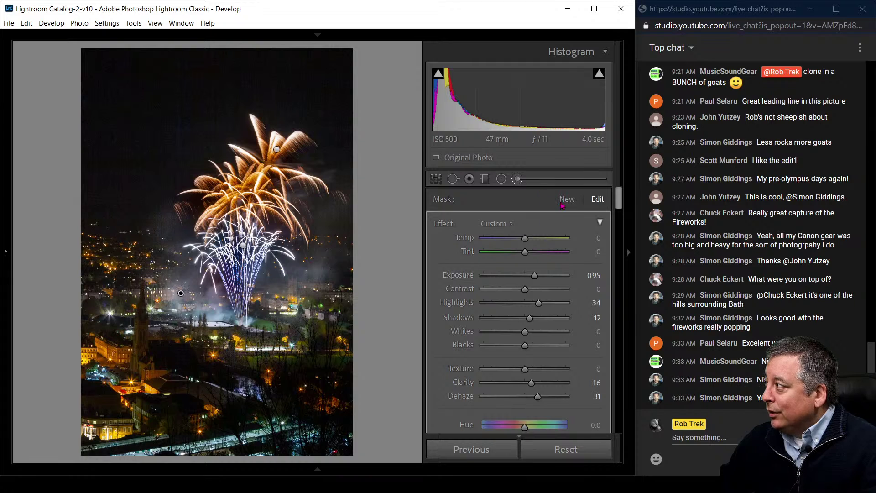
Add another brush adjustment with exposure -0.82 and highlights -100, paint it over the bright lights along the photo's lower edge, and finish brushing
{"action": "left_click", "coordinate": [567, 199]}
{"action": "double_click", "coordinate": [445, 223]}
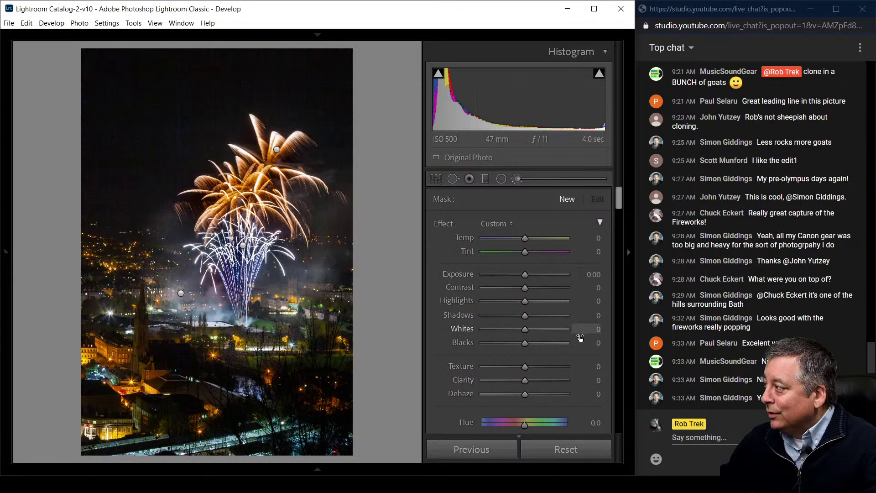
{"action": "left_click_drag", "start_coordinate": [528, 270], "coordinate": [483, 301]}
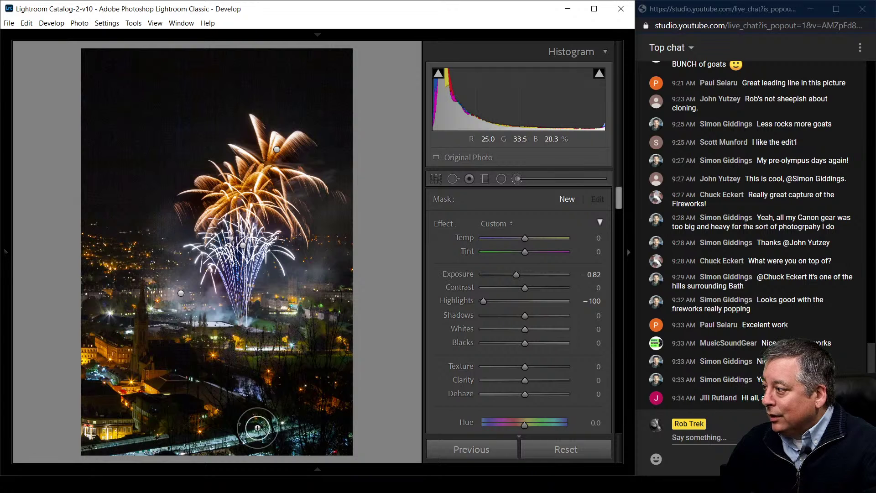
{"action": "scroll", "coordinate": [258, 427], "scroll_direction": "up", "scroll_amount": 3}
{"action": "mouse_move", "coordinate": [139, 444]}
{"action": "left_mouse_down"}
{"action": "mouse_move", "coordinate": [109, 453]}
{"action": "mouse_move", "coordinate": [182, 453]}
{"action": "mouse_move", "coordinate": [96, 431]}
{"action": "mouse_move", "coordinate": [118, 434]}
{"action": "mouse_move", "coordinate": [87, 438]}
{"action": "mouse_move", "coordinate": [316, 453]}
{"action": "mouse_move", "coordinate": [336, 419]}
{"action": "mouse_move", "coordinate": [238, 440]}
{"action": "left_mouse_up"}
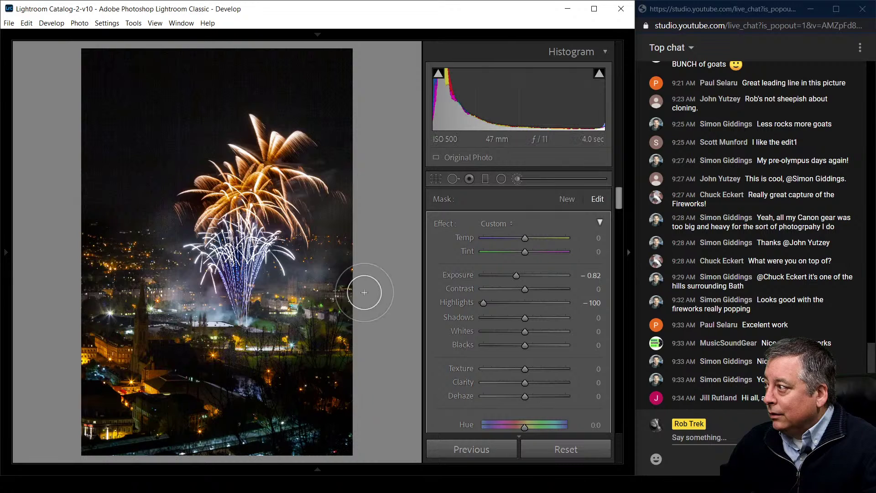
{"action": "mouse_move", "coordinate": [349, 458]}
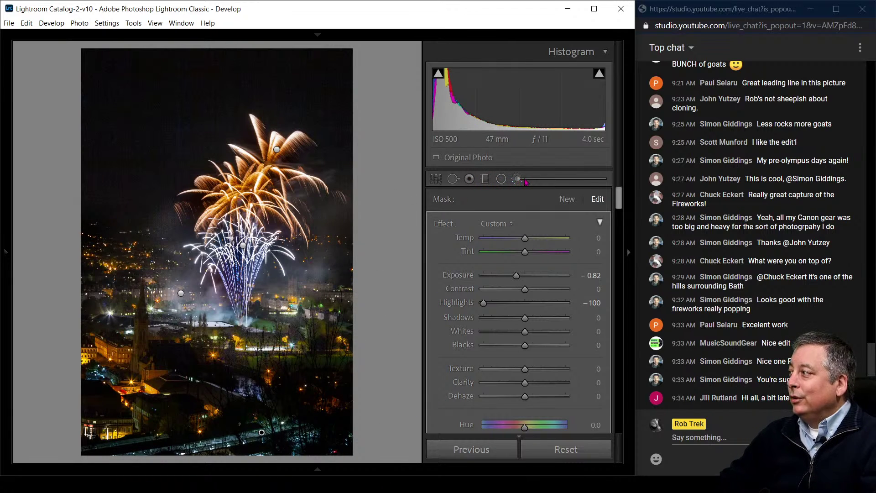
{"action": "left_click", "coordinate": [524, 180]}
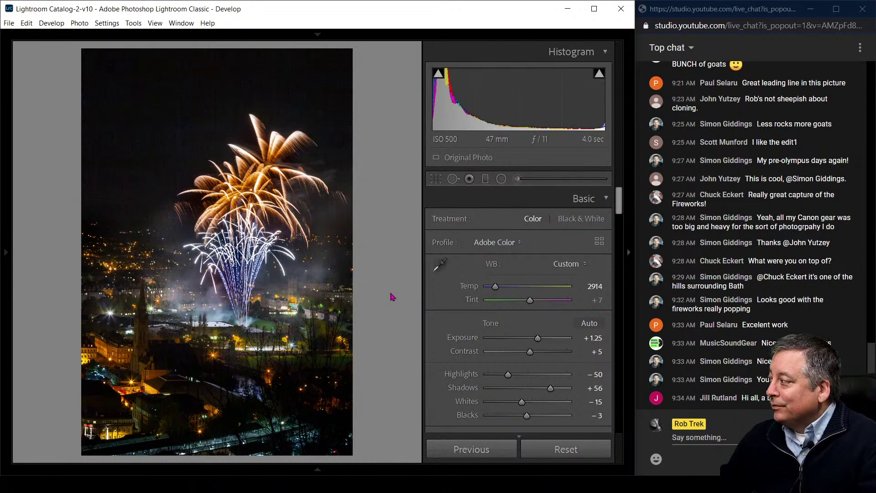
Compare the finished edit with the unedited copy side by side, view the edit full screen, and return to the grid
{"action": "key", "text": "g"}
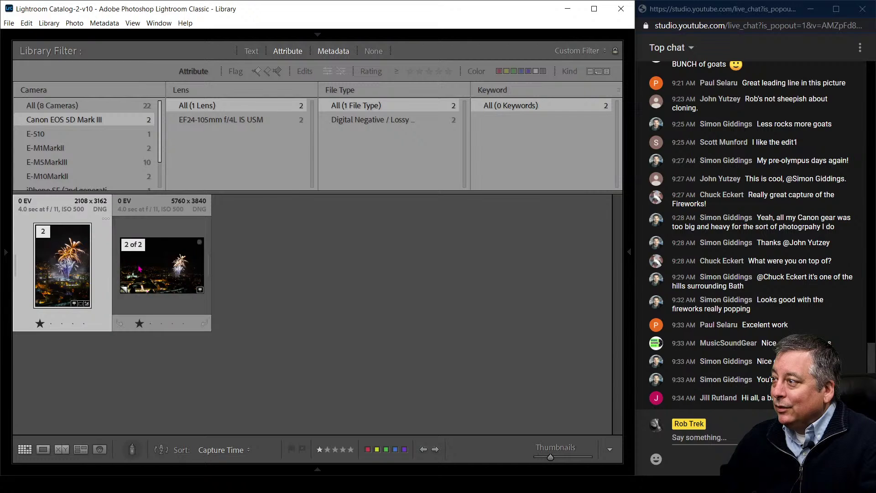
{"action": "key", "text": "ctrl+a"}
{"action": "key", "text": "c"}
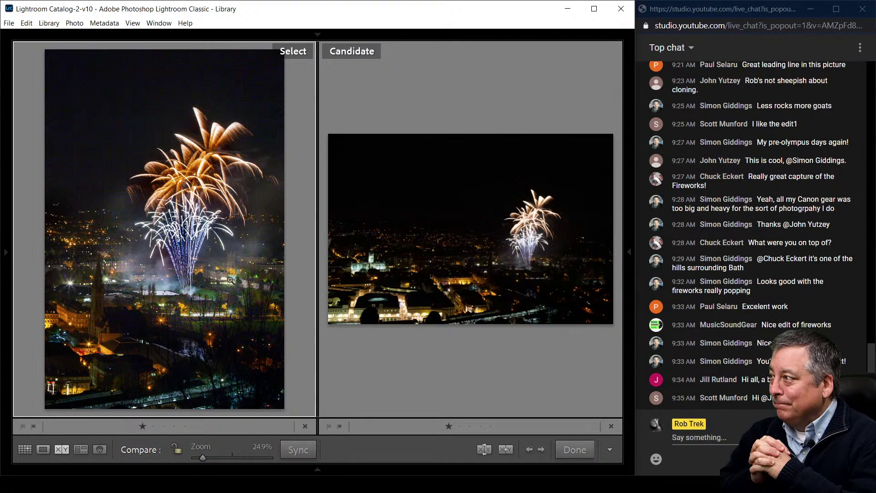
{"action": "key", "text": "f"}
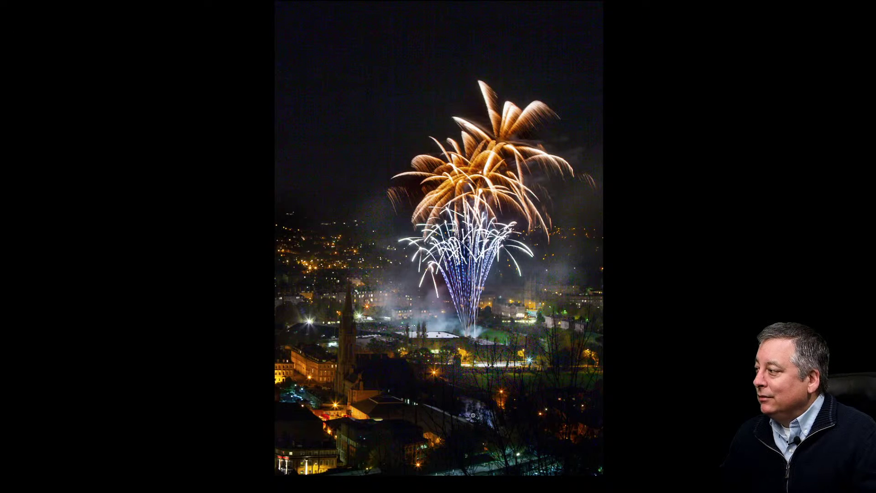
{"action": "key", "text": "g"}
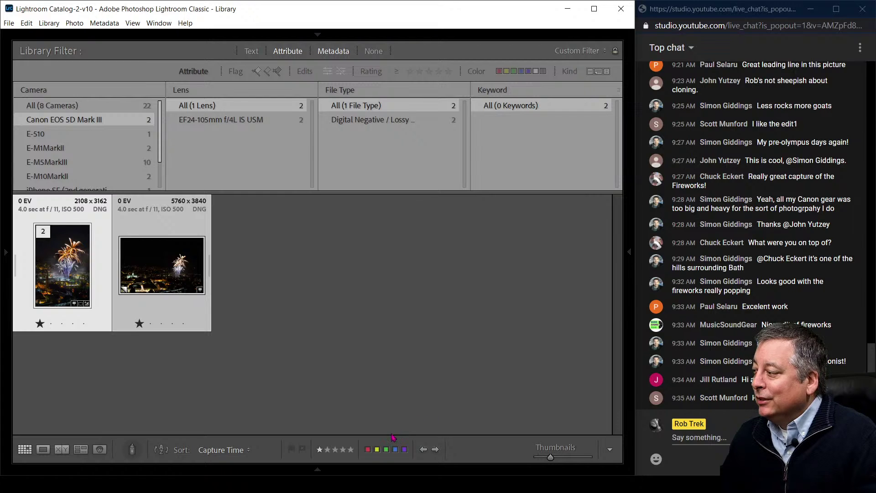
Open the Viewer edits folder inside 4 Live Photo Edits
{"action": "mouse_move", "coordinate": [9, 267]}
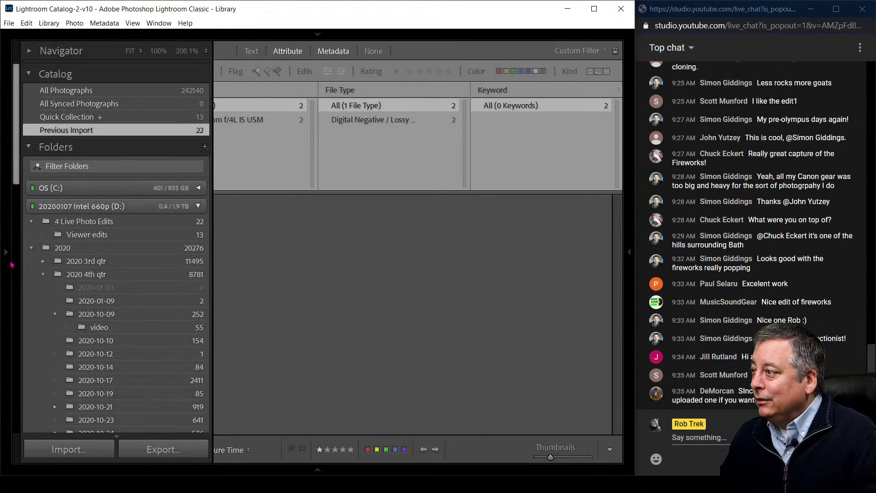
{"action": "left_click", "coordinate": [68, 236]}
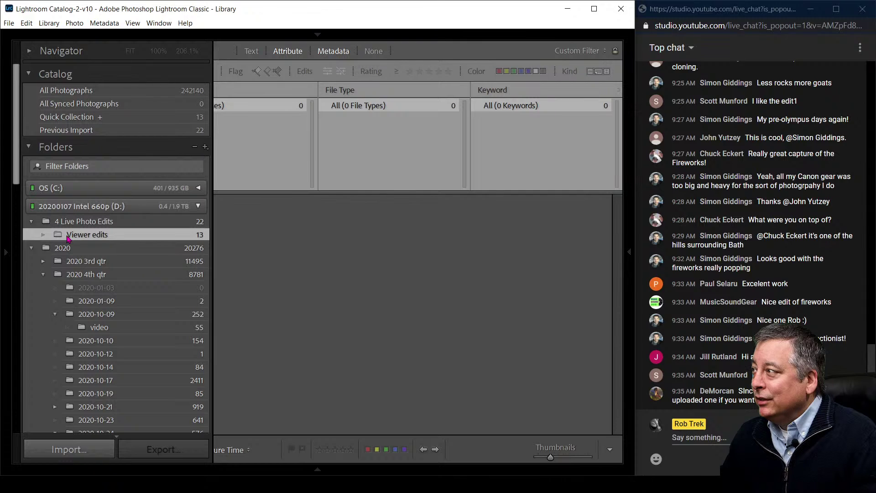
Show photos from all cameras in the Viewer edits folder, open the develop and metadata side panel, and look through the thumbnails
{"action": "left_click", "coordinate": [143, 109]}
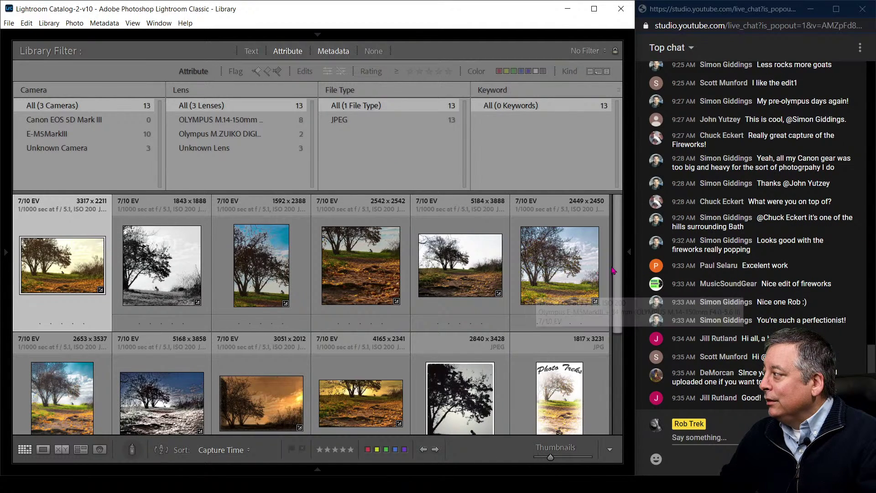
{"action": "left_click", "coordinate": [628, 251]}
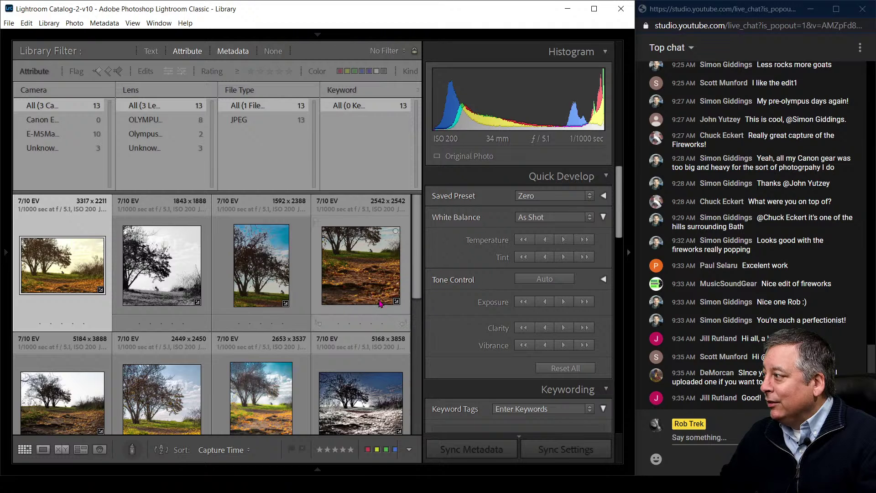
{"action": "scroll", "coordinate": [378, 309], "scroll_direction": "down", "scroll_amount": 1}
{"action": "scroll", "coordinate": [378, 308], "scroll_direction": "down", "scroll_amount": 1}
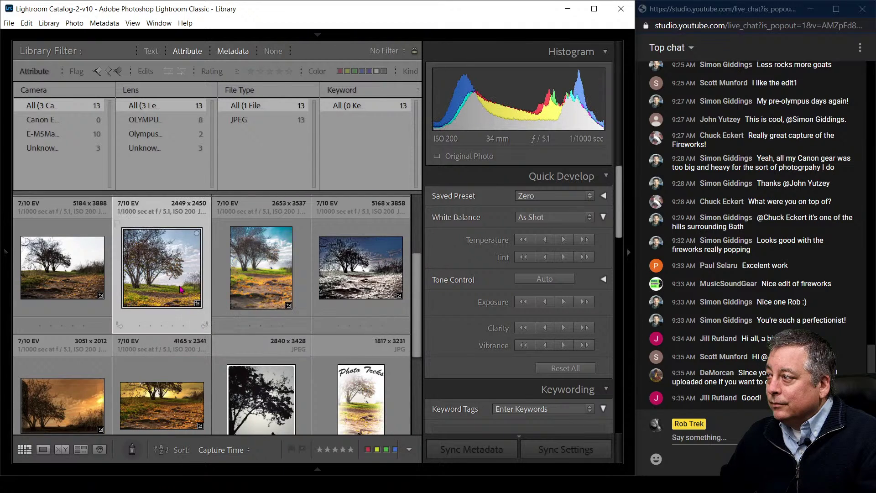
{"action": "scroll", "coordinate": [181, 292], "scroll_direction": "down", "scroll_amount": 1}
{"action": "scroll", "coordinate": [168, 314], "scroll_direction": "down", "scroll_amount": 1}
{"action": "scroll", "coordinate": [167, 314], "scroll_direction": "up", "scroll_amount": 2}
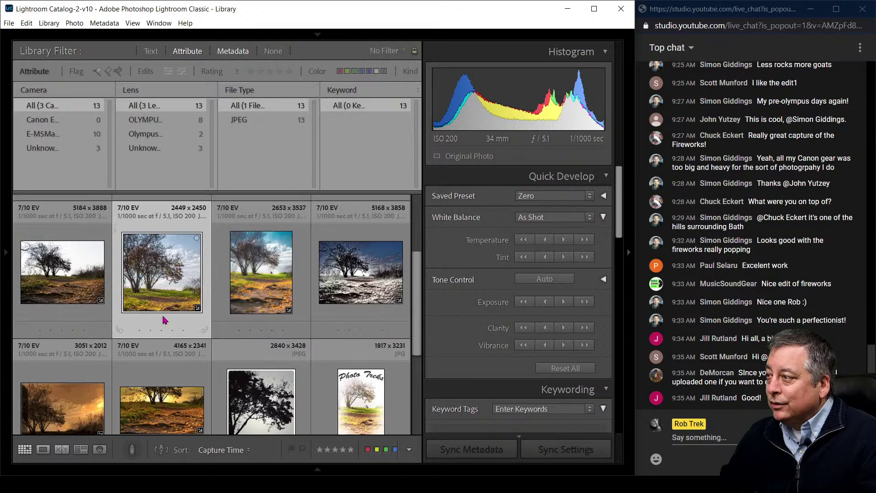
Select the unedited 5184 x 3888 tree photo and check its file name in the metadata
{"action": "left_click", "coordinate": [55, 297]}
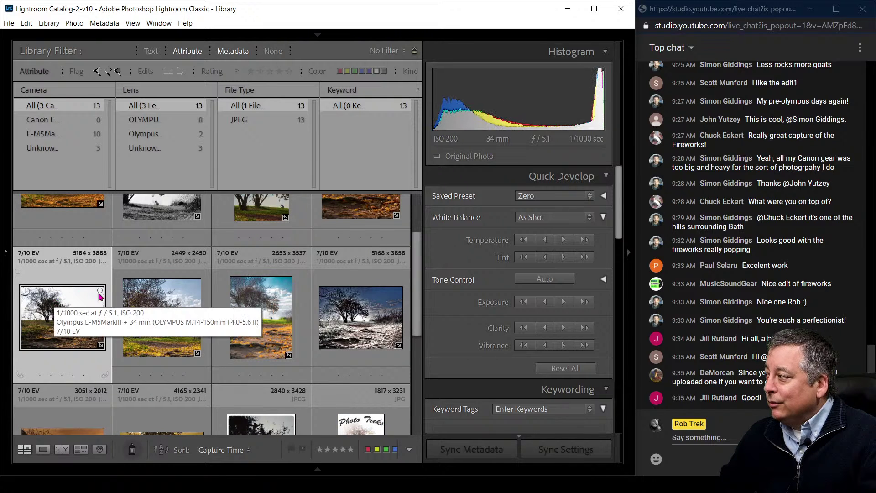
{"action": "scroll", "coordinate": [436, 372], "scroll_direction": "down", "scroll_amount": 2}
{"action": "scroll", "coordinate": [433, 376], "scroll_direction": "down", "scroll_amount": 5}
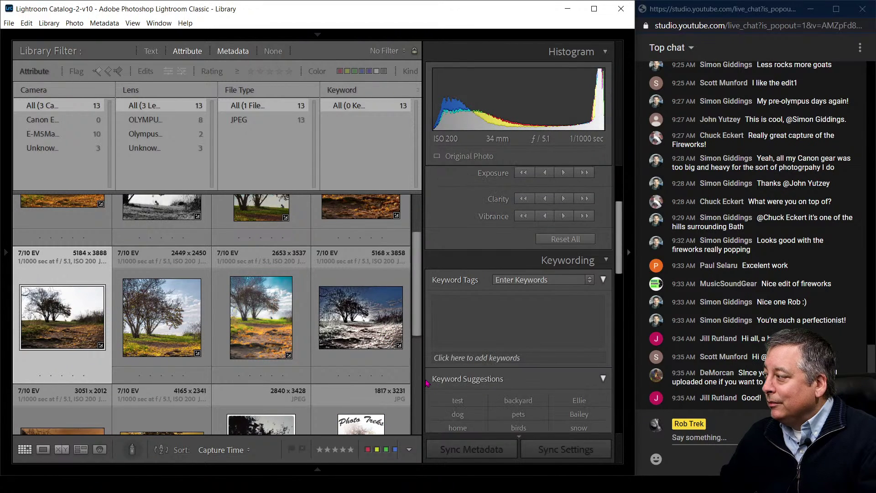
{"action": "scroll", "coordinate": [429, 384], "scroll_direction": "down", "scroll_amount": 1}
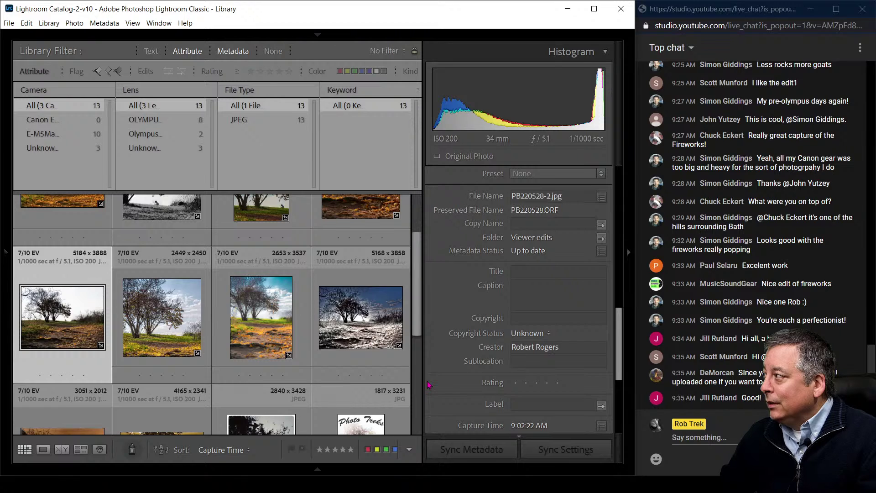
{"action": "scroll", "coordinate": [429, 384], "scroll_direction": "up", "scroll_amount": 1}
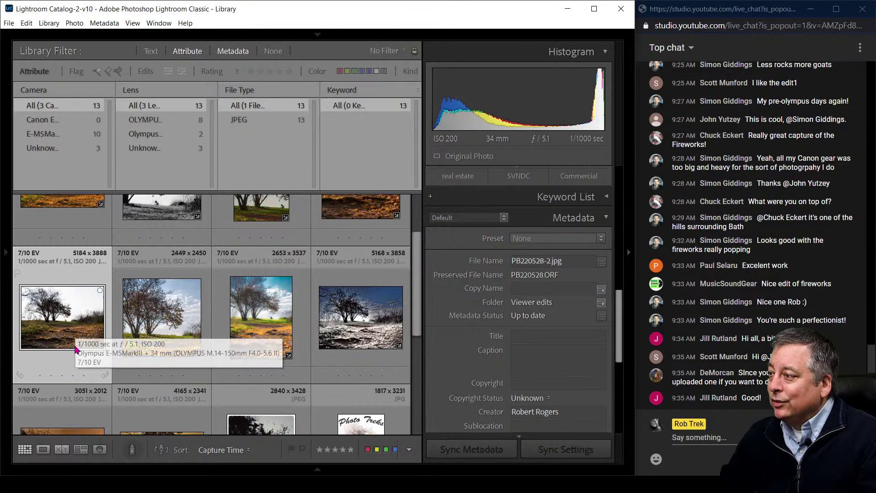
Rate the unedited 5184 x 3888 tree photo one star and view it enlarged without the side panel
{"action": "left_click", "coordinate": [41, 375]}
{"action": "double_click", "coordinate": [58, 335]}
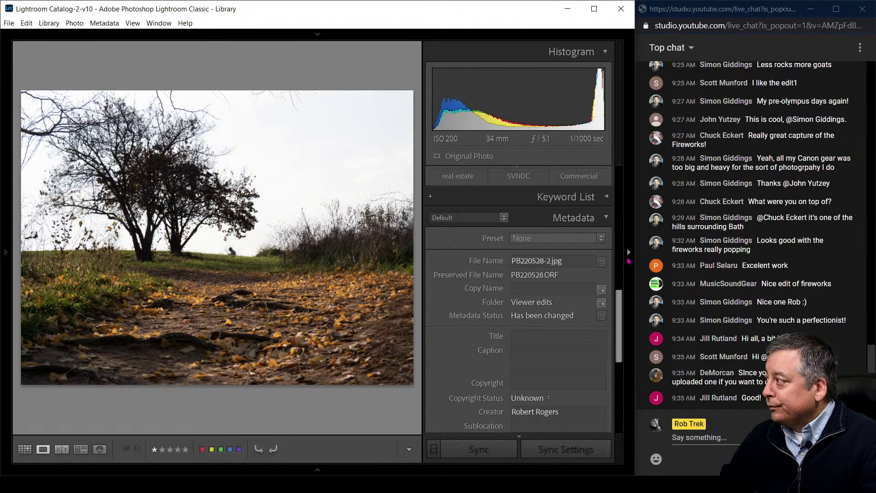
{"action": "left_click", "coordinate": [628, 259]}
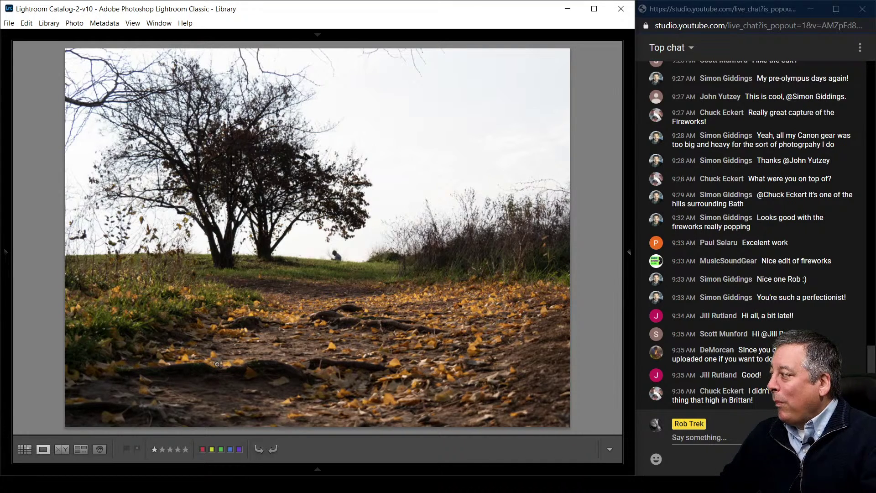
View the warm-toned 3317 x 2211 edit enlarged from the grid, cycling the info overlay through file name and exposure details
{"action": "key", "text": "g"}
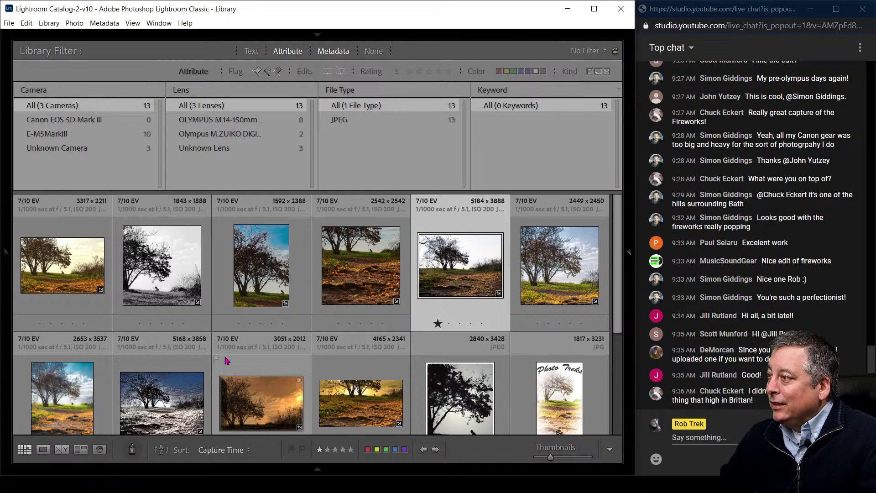
{"action": "left_click", "coordinate": [89, 272]}
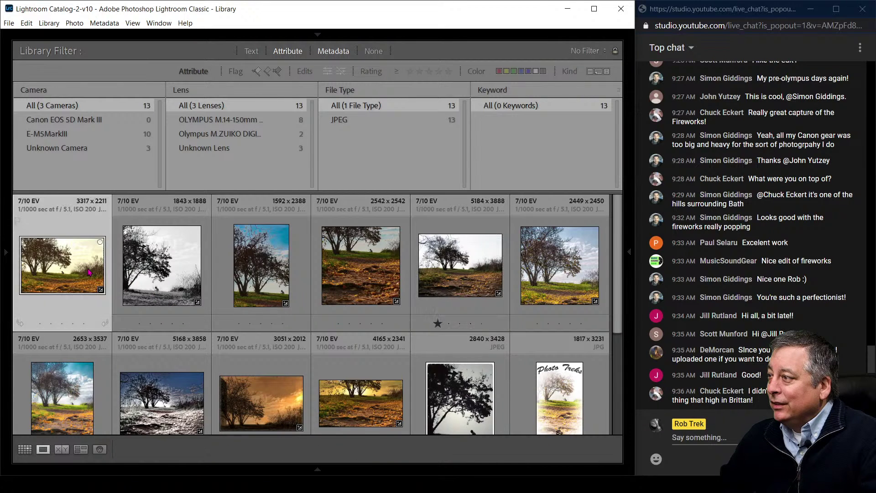
{"action": "double_click", "coordinate": [90, 272]}
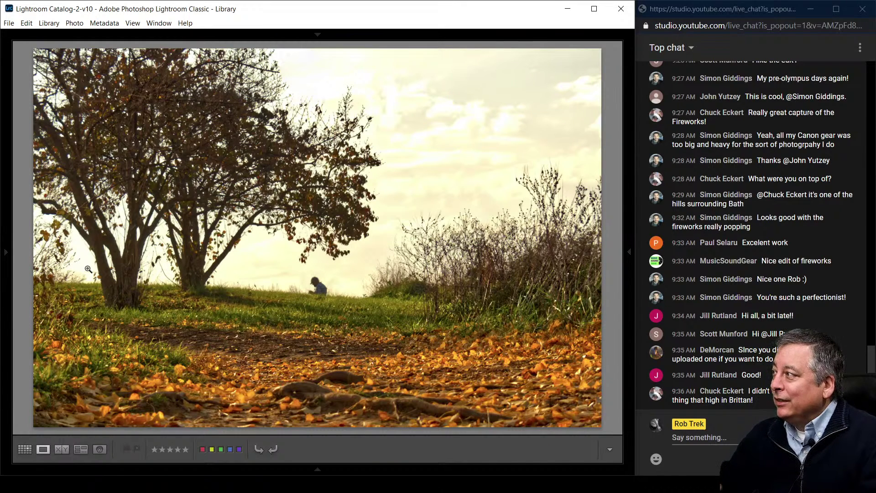
{"action": "key", "text": "i"}
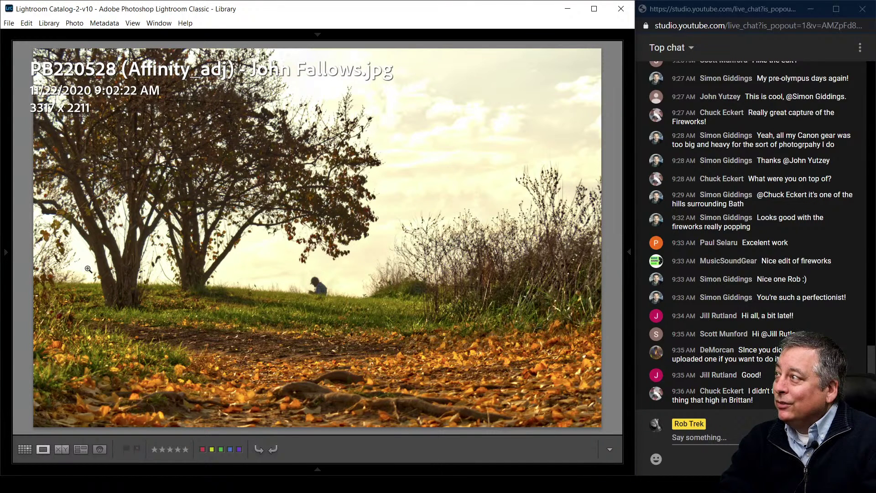
{"action": "key", "text": "i"}
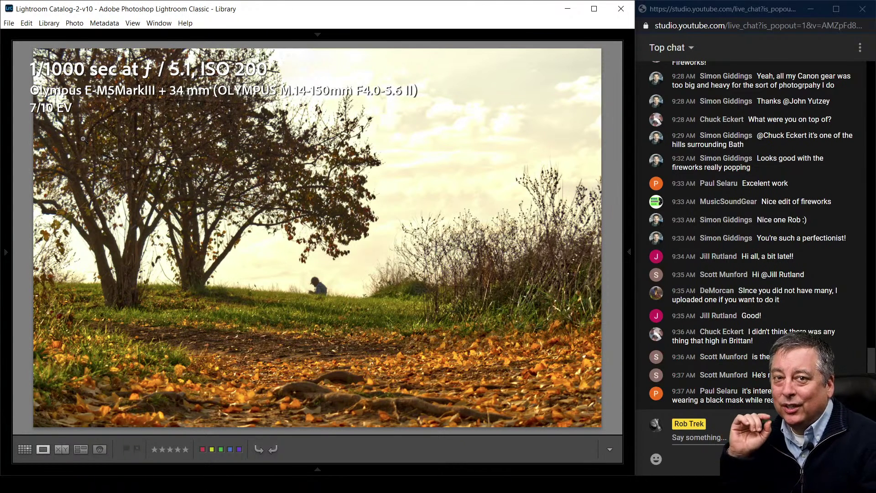
View the black-and-white edit and set the info overlay to file name, capture date and dimensions
{"action": "key", "text": "Right"}
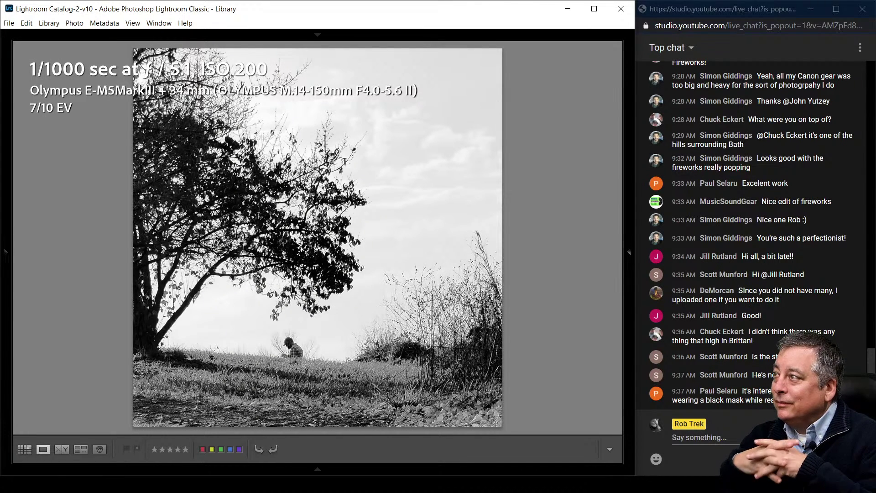
{"action": "key", "text": "i"}
{"action": "key", "text": "i"}
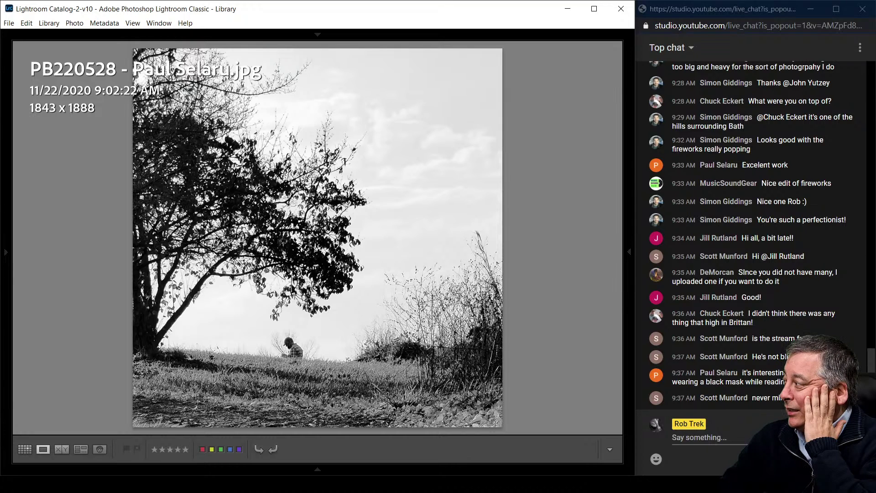
View the 1592 x 2388 portrait edit and zoom in twice on the upper branches against the sky to inspect them
{"action": "key", "text": "Right"}
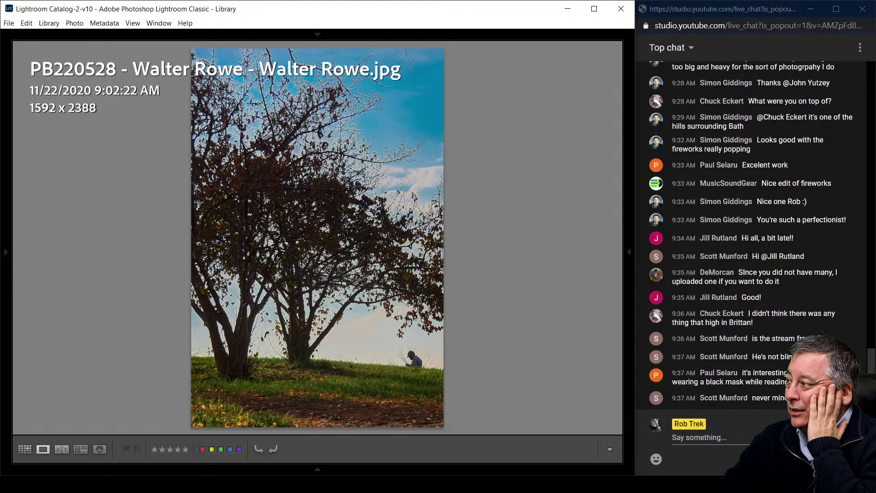
{"action": "left_click", "coordinate": [83, 138]}
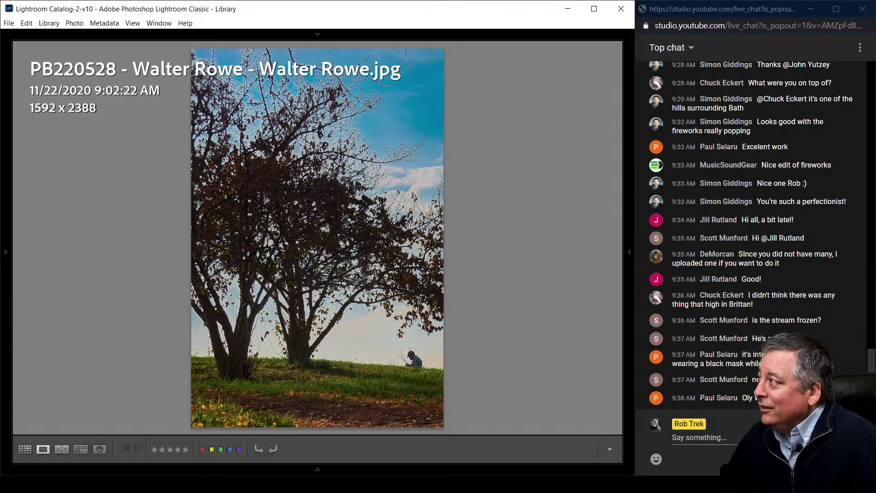
{"action": "left_click", "coordinate": [362, 127]}
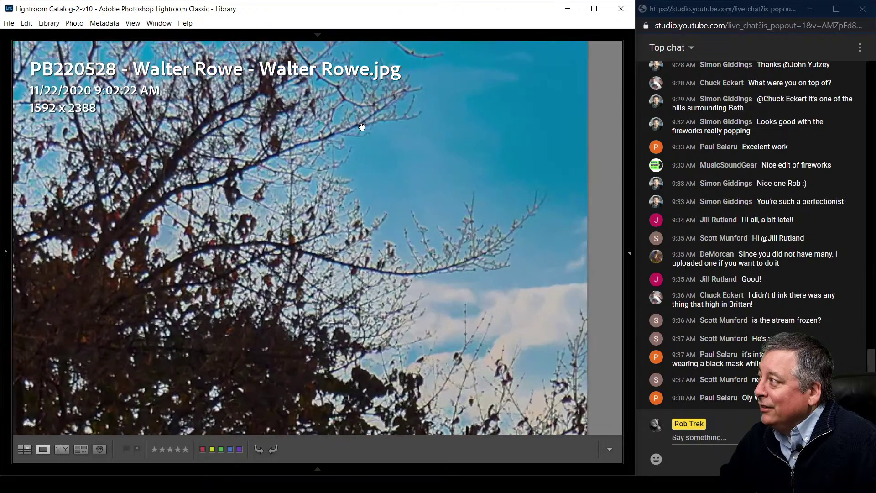
{"action": "left_click", "coordinate": [445, 253]}
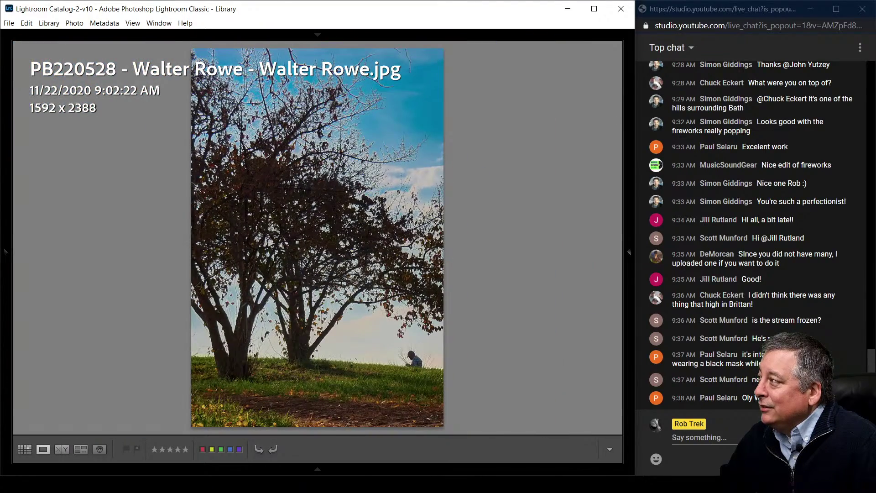
{"action": "left_click", "coordinate": [406, 166]}
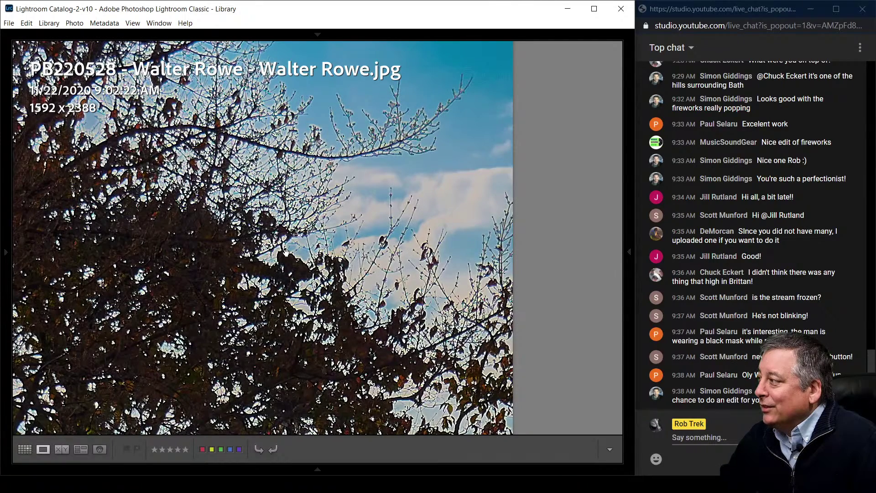
{"action": "left_click", "coordinate": [286, 252]}
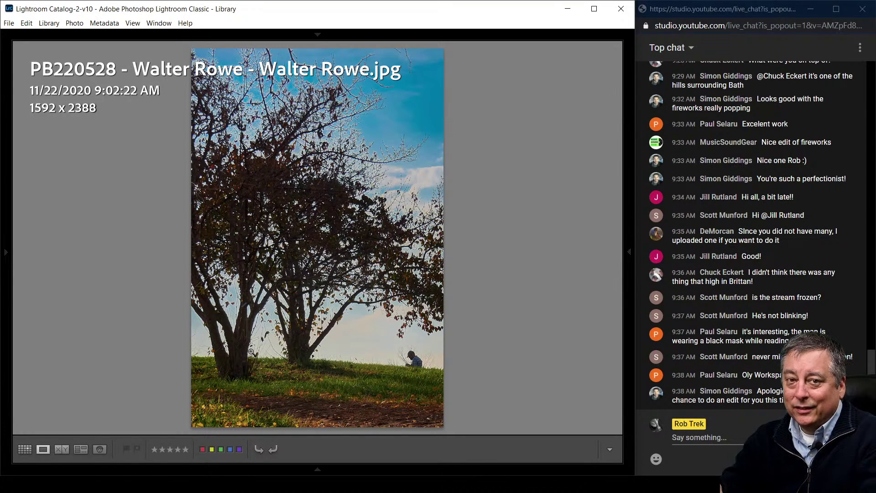
Compare the square No 2 crop with the portrait crop by the same viewer, ending on the square one
{"action": "key", "text": "Right"}
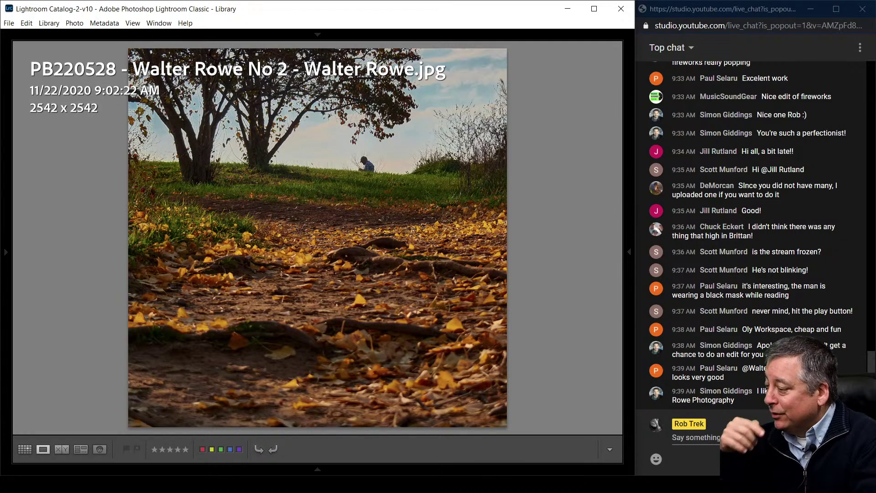
{"action": "key", "text": "Right"}
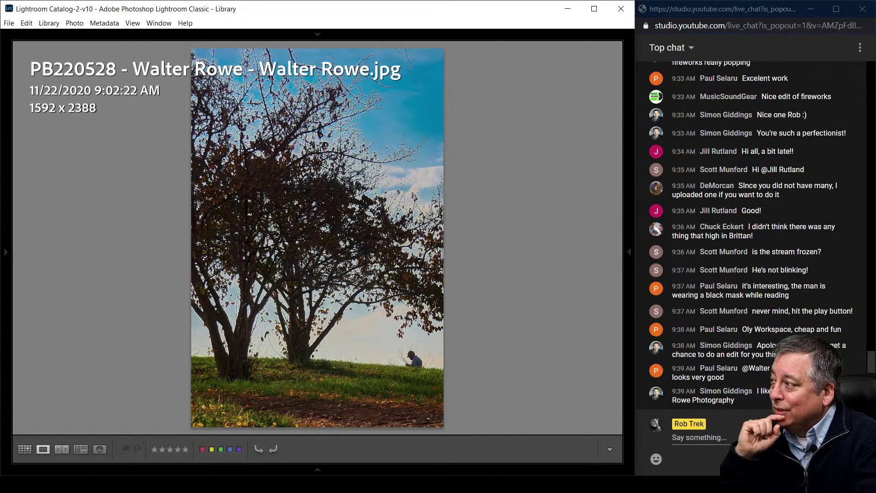
{"action": "key", "text": "Left"}
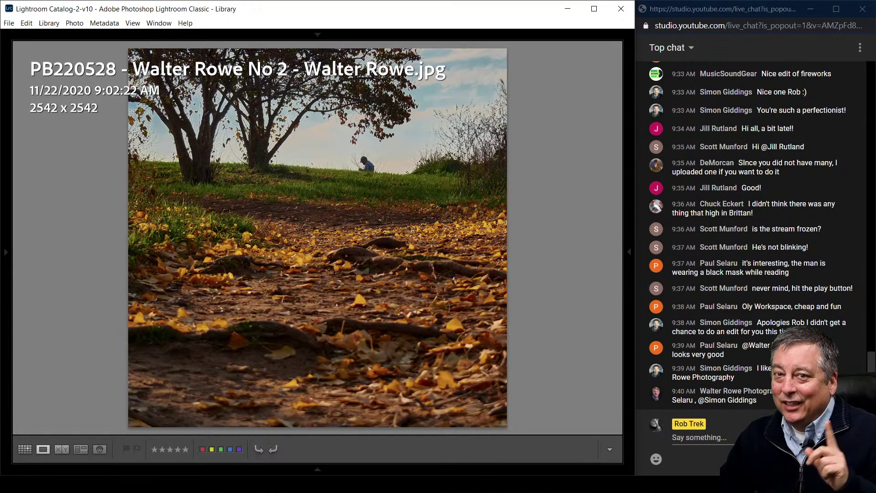
{"action": "key", "text": "Right"}
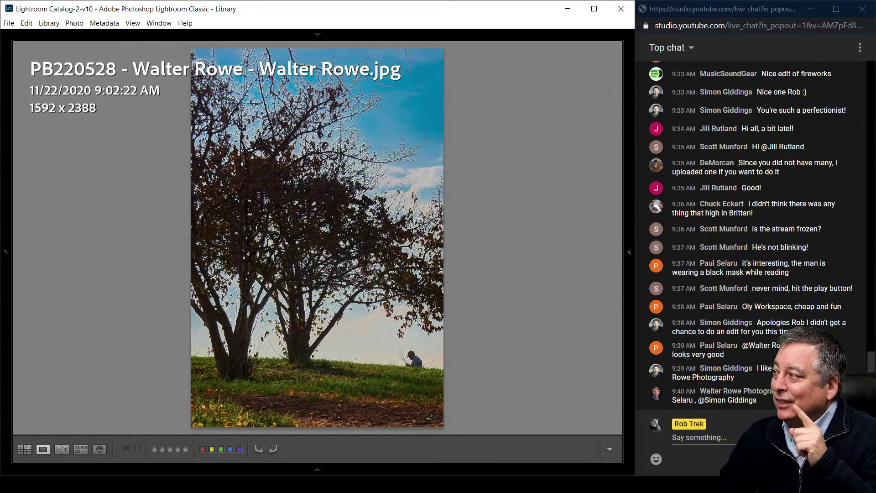
{"action": "key", "text": "Right"}
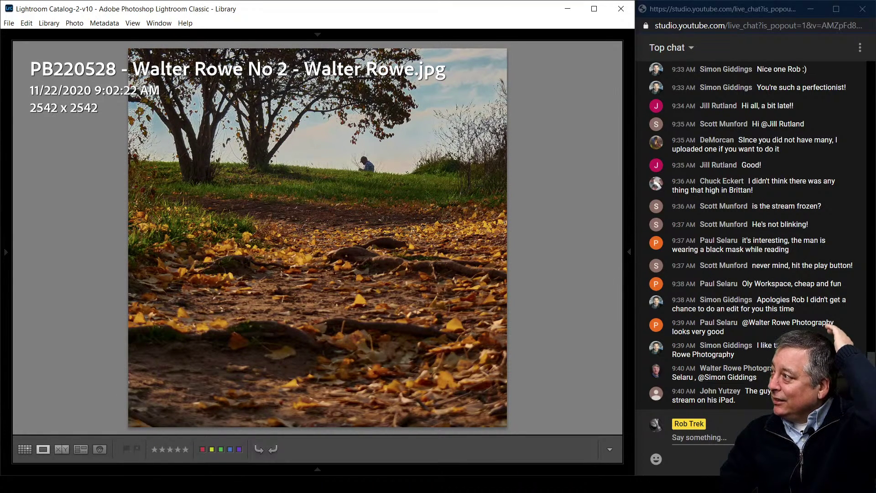
Review the unedited original and the square 2449 x 2450 edit, ending on the portrait edit PB220528.jpg
{"action": "key", "text": "Right"}
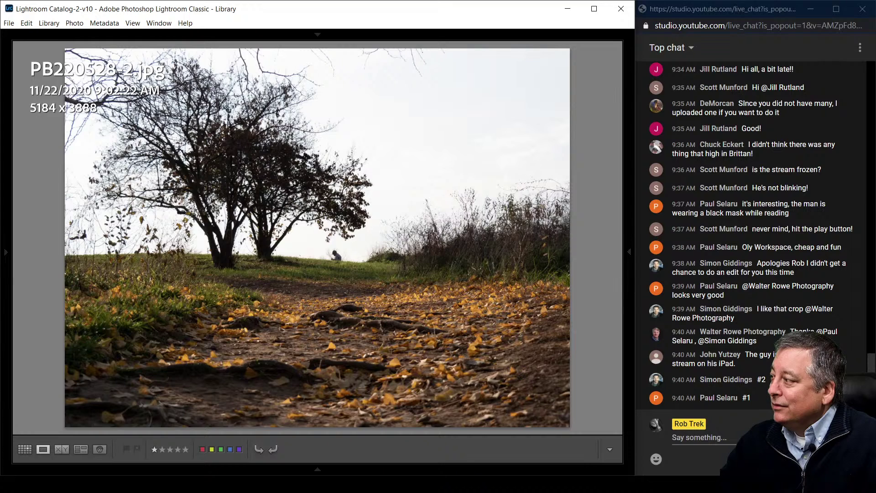
{"action": "key", "text": "Right"}
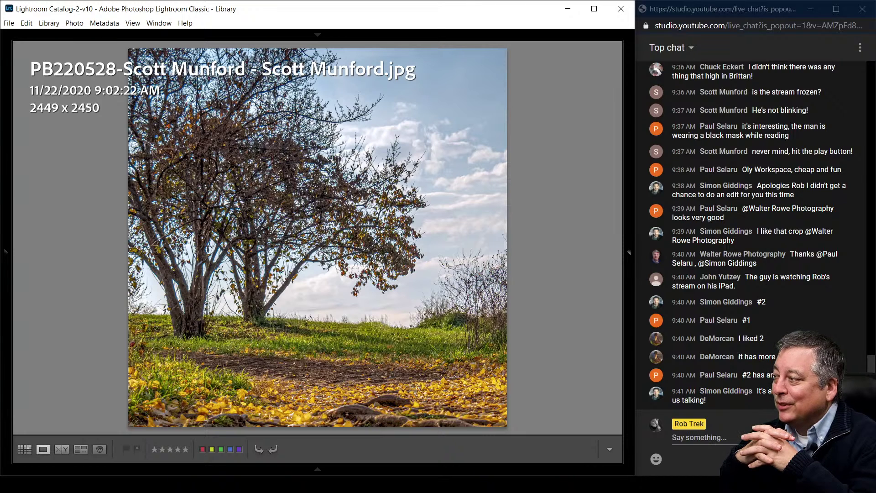
{"action": "key", "text": "Right"}
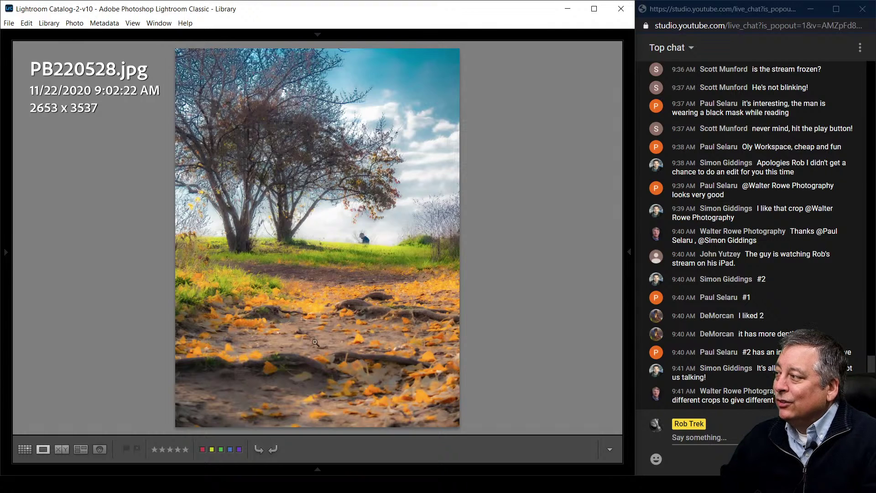
Crop PB220528.jpg tighter from its upper left to 2301 x 3067 at the original aspect ratio, and apply the crop
{"action": "key", "text": "r"}
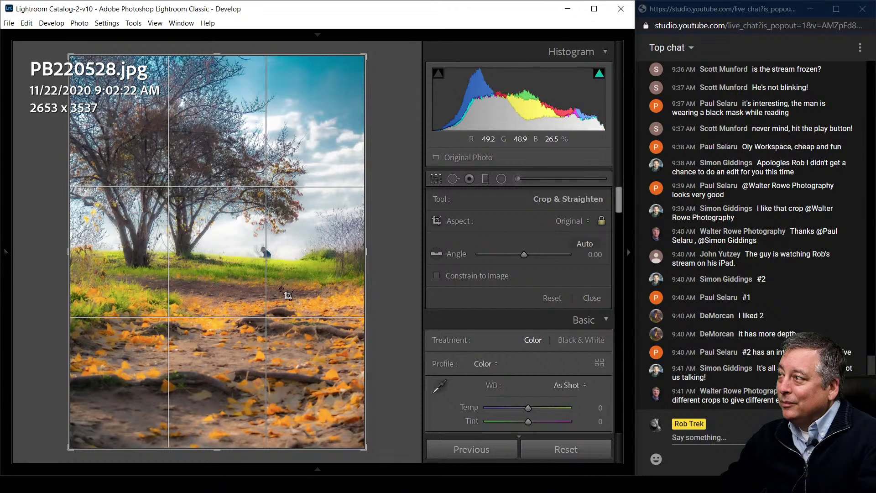
{"action": "left_click_drag", "start_coordinate": [76, 60], "coordinate": [90, 84]}
{"action": "left_click_drag", "start_coordinate": [132, 127], "coordinate": [144, 128]}
{"action": "key", "text": "Return"}
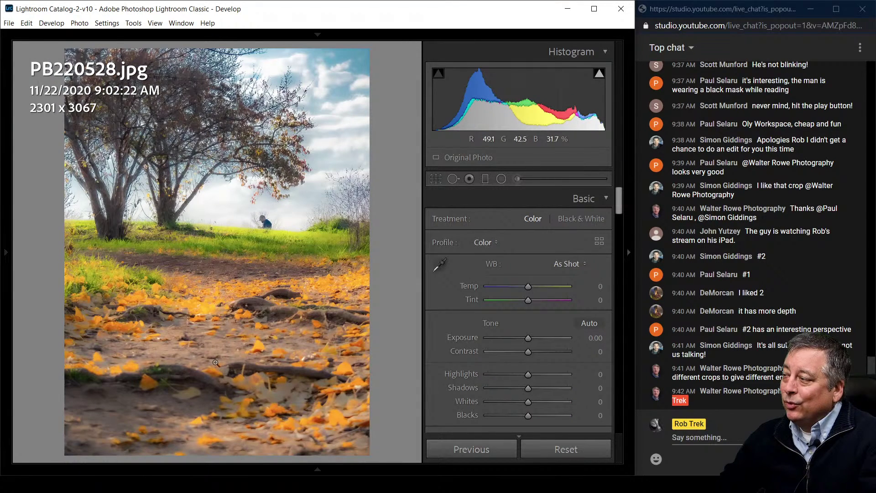
Enlarge the crop of PB220528.jpg toward its upper left to 2550 x 3400 at the original aspect ratio, and apply it
{"action": "key", "text": "r"}
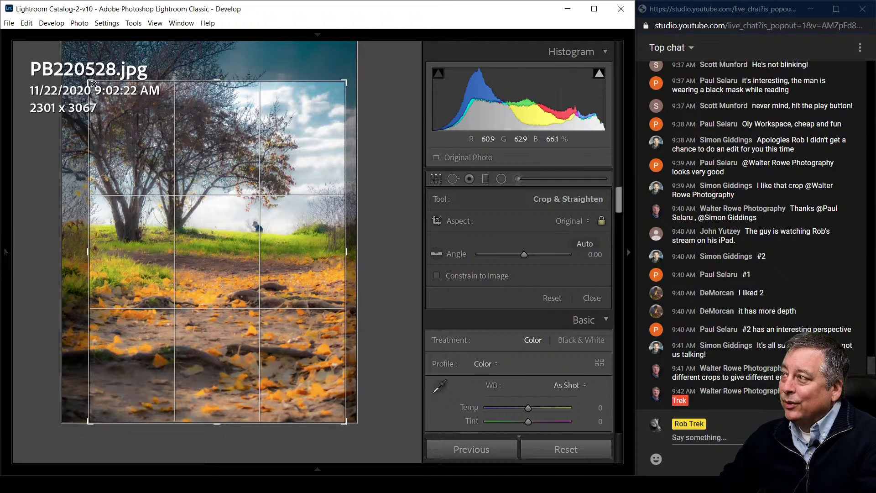
{"action": "left_click_drag", "start_coordinate": [75, 63], "coordinate": [68, 50]}
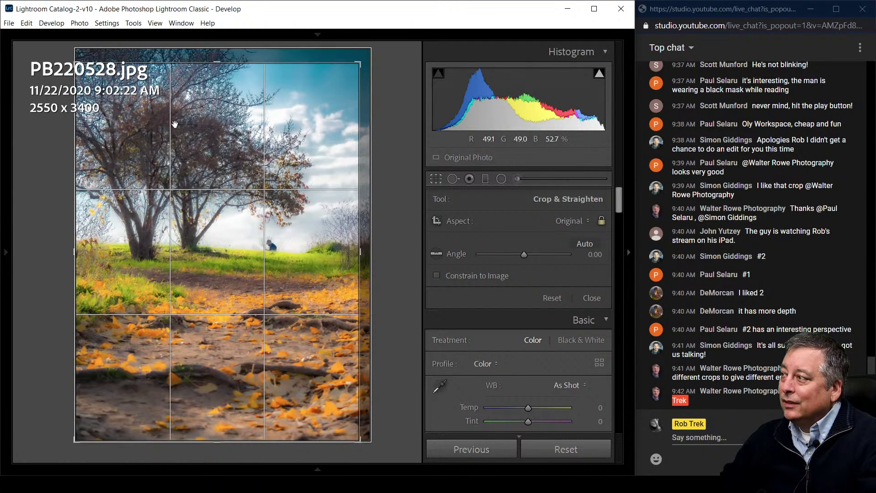
{"action": "left_click_drag", "start_coordinate": [175, 126], "coordinate": [168, 126]}
{"action": "key", "text": "r"}
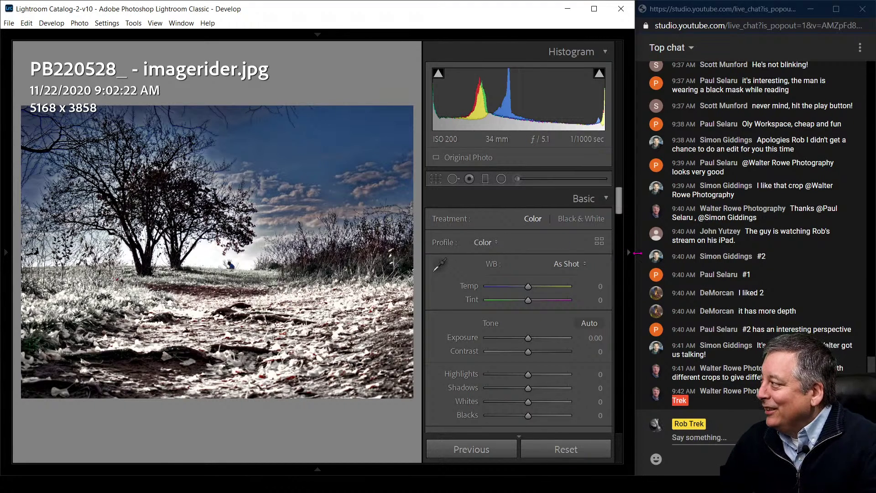
Hide the adjustment panels and review the frosty 5168 x 3858 edit and the orange 3051 x 2012 edit, ending on the golden 4165 x 2341 one
{"action": "left_click", "coordinate": [629, 253]}
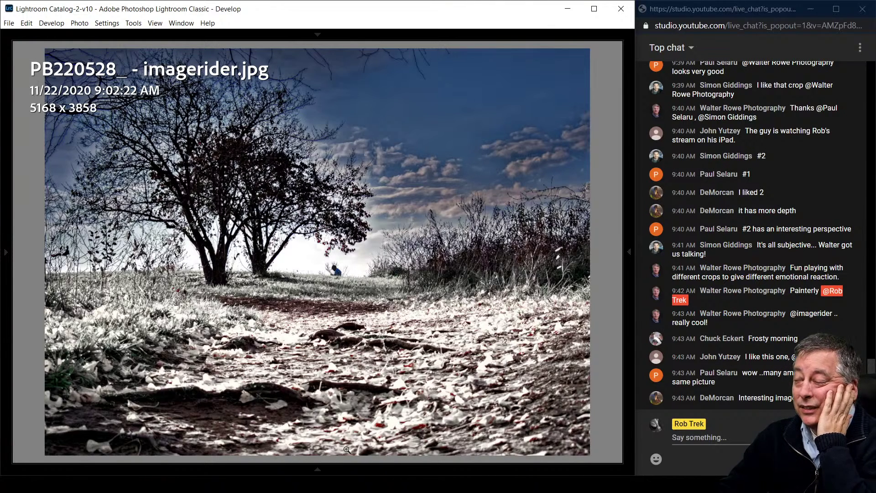
{"action": "key", "text": "Right"}
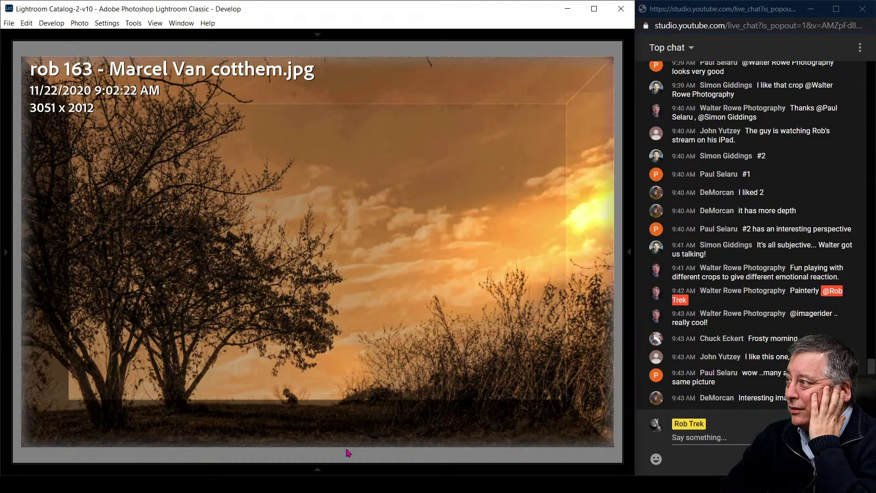
{"action": "key", "text": "f"}
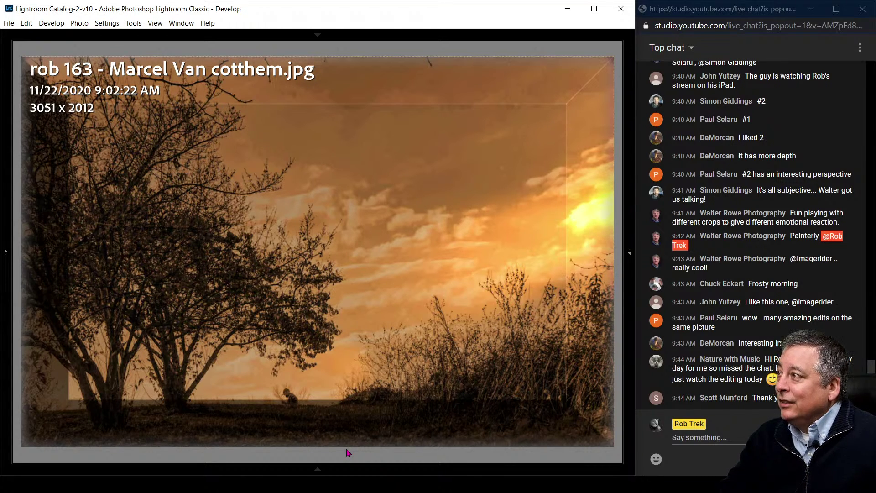
{"action": "key", "text": "Right"}
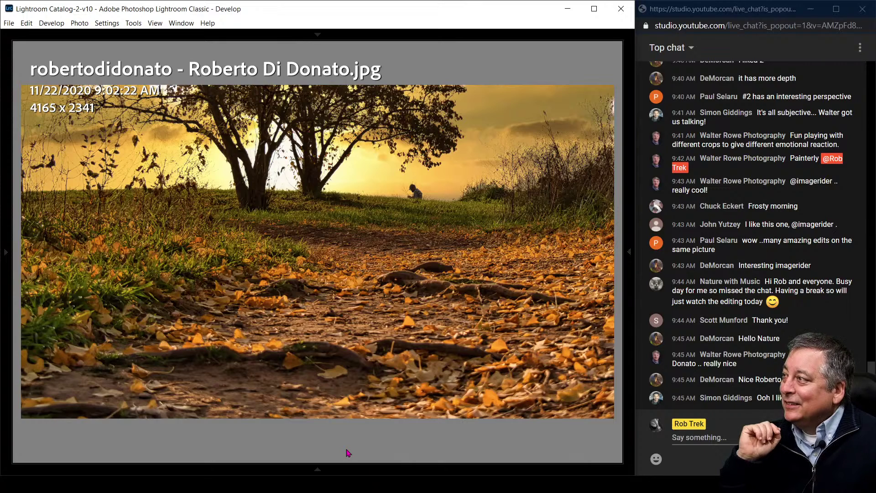
Compare the golden 4165 x 2341 edit with the black-and-white 2840 x 3428 silhouette edit, ending on the silhouette
{"action": "key", "text": "Right"}
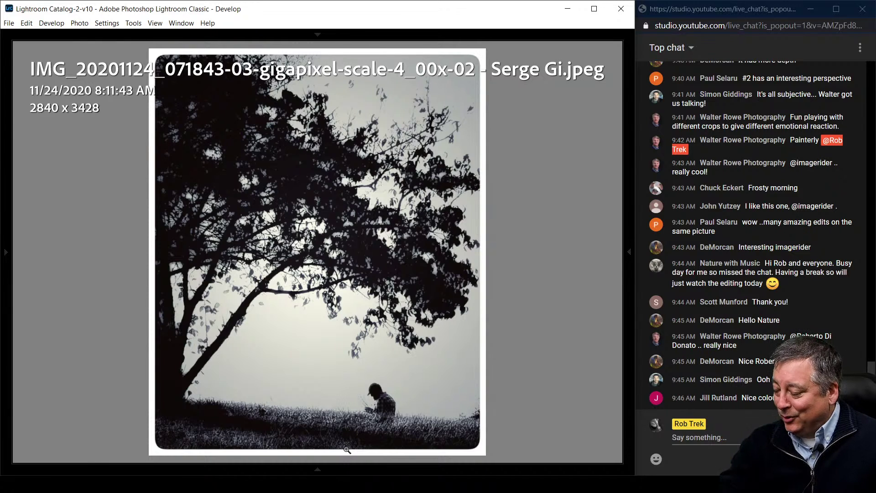
{"action": "key", "text": "Right"}
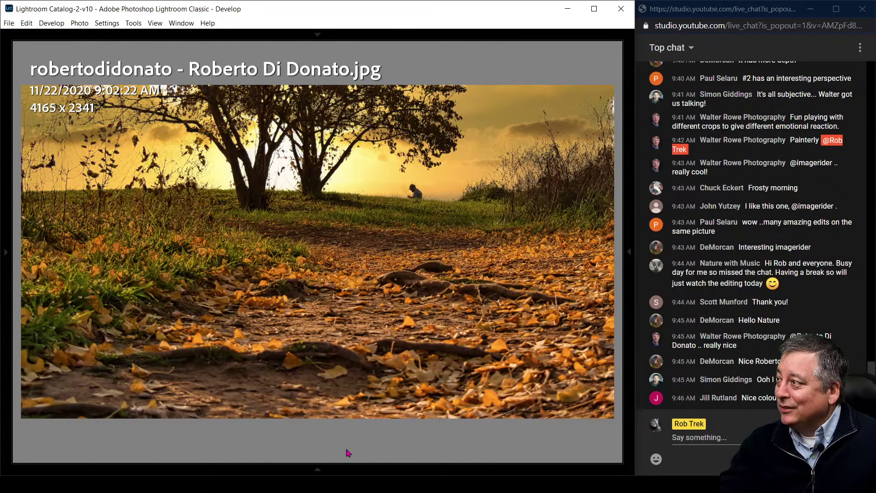
{"action": "key", "text": "Left"}
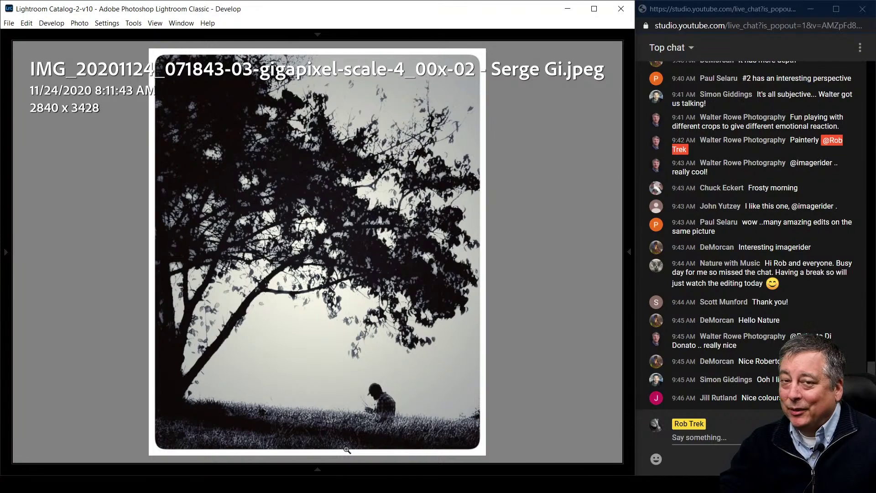
{"action": "key", "text": "Right"}
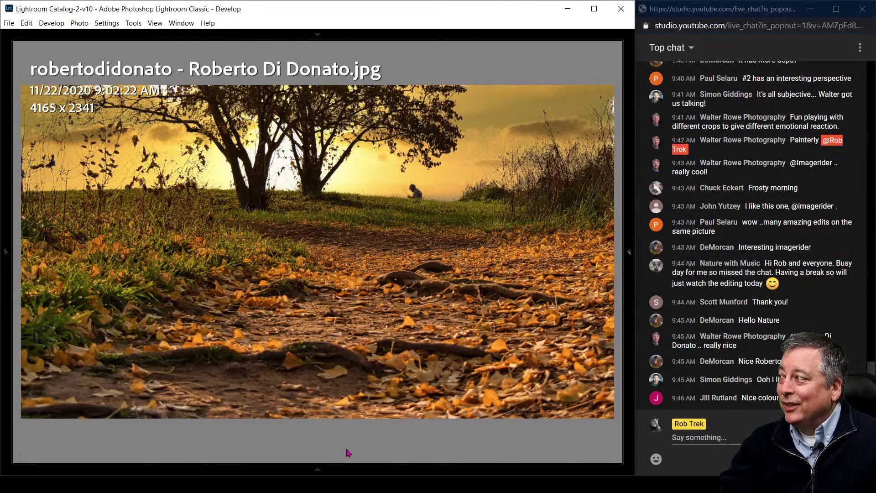
{"action": "key", "text": "Left"}
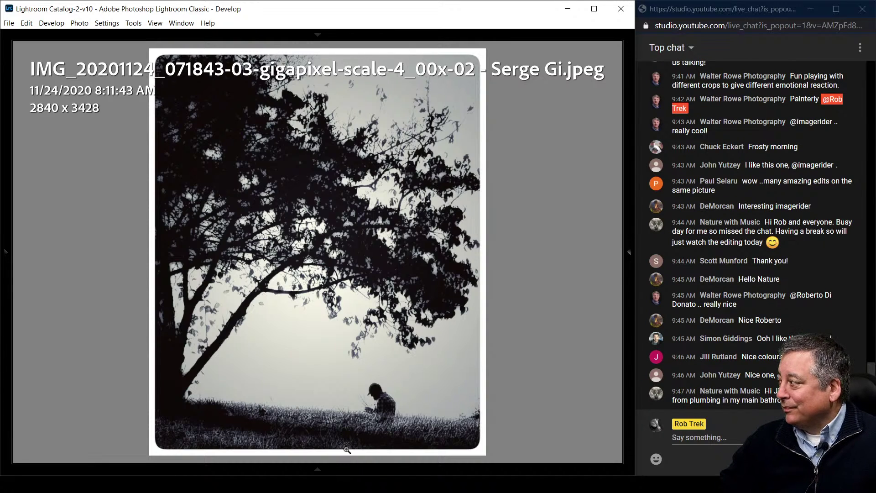
Compare the white-vignetted 1817 x 3231 edit with and without the Photo Treks lettering, ending on the version without lettering
{"action": "key", "text": "Right"}
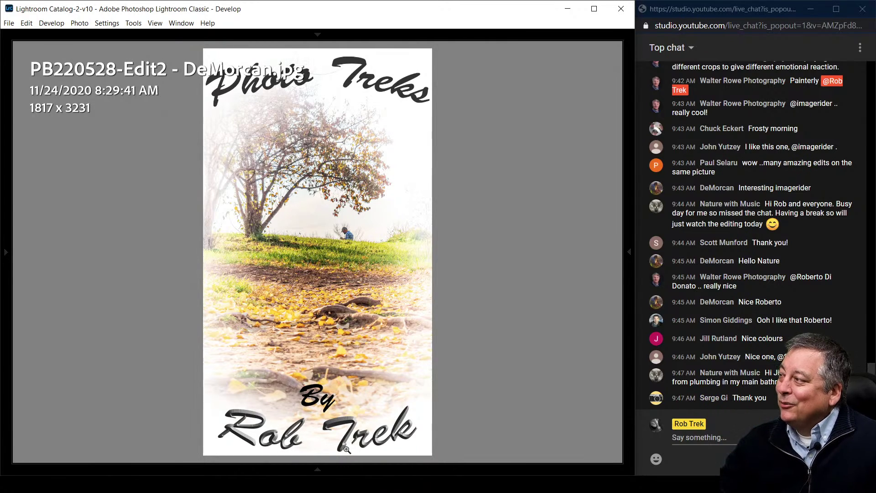
{"action": "key", "text": "Left"}
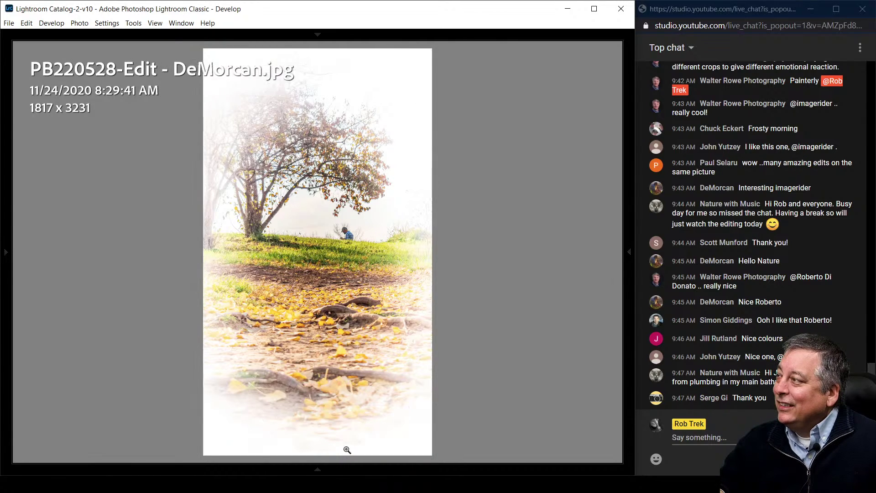
{"action": "key", "text": "Right"}
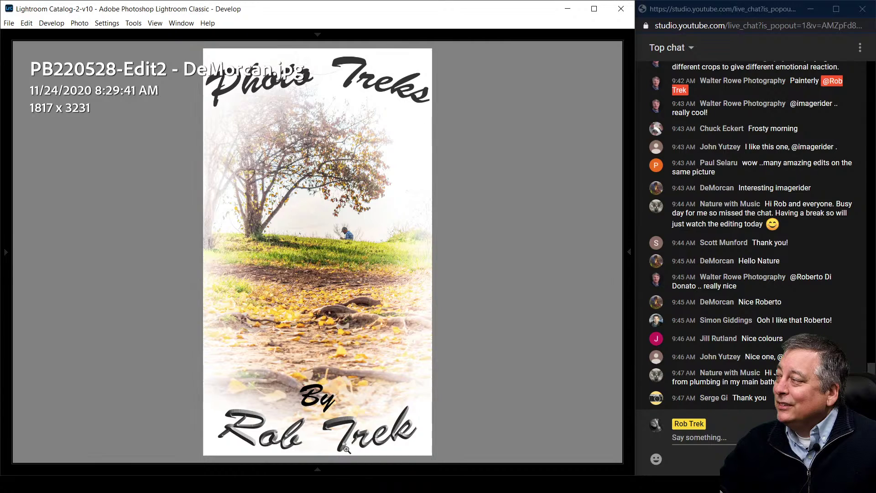
{"action": "key", "text": "Left"}
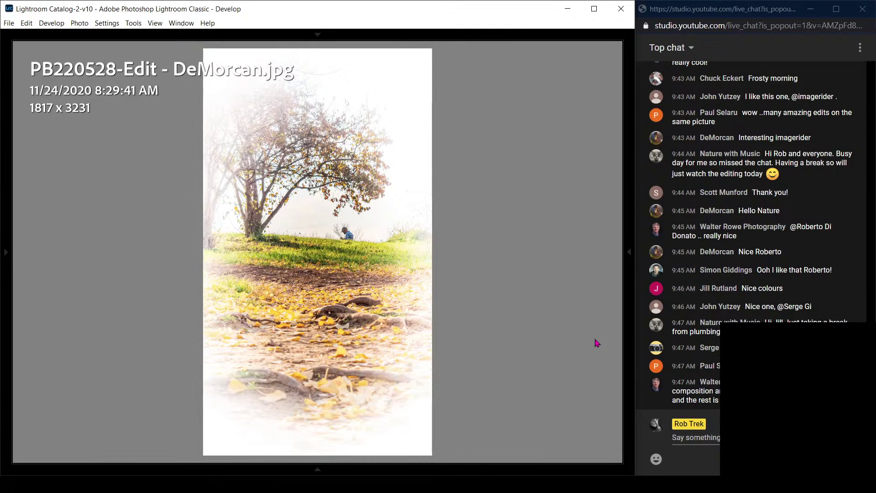
Inspect the seated man and the tree branches up close in the unlettered vignette edit, and compare it again with the lettered version
{"action": "left_click", "coordinate": [327, 241]}
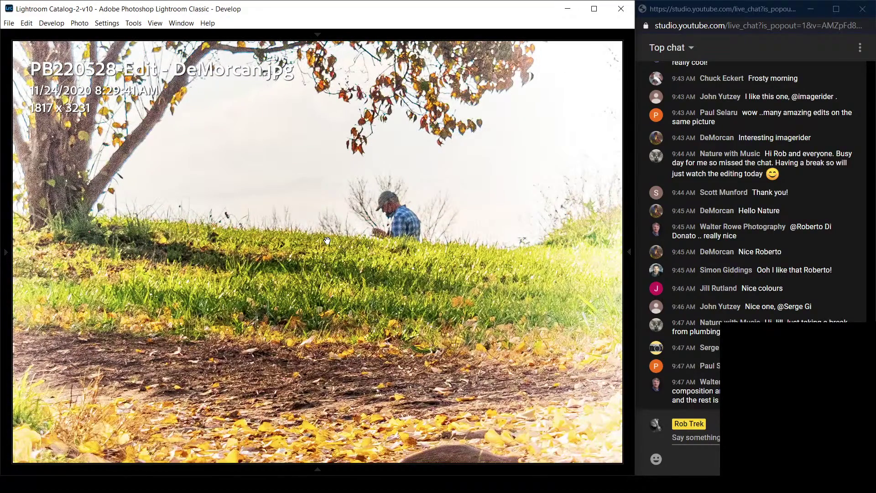
{"action": "left_click", "coordinate": [327, 242]}
{"action": "left_click", "coordinate": [323, 180]}
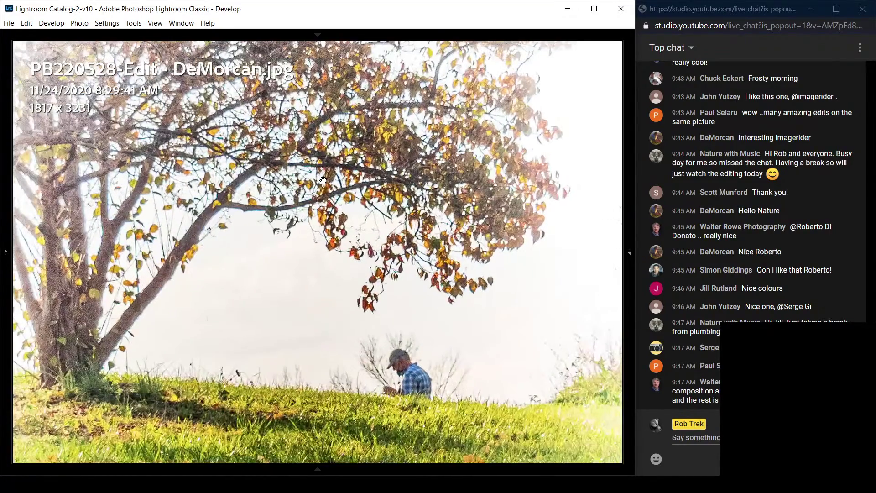
{"action": "left_click", "coordinate": [322, 180]}
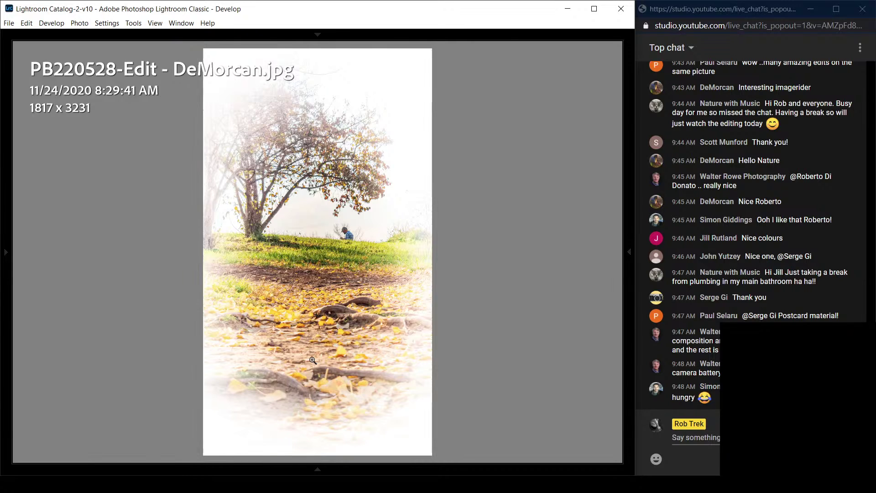
{"action": "key", "text": "Right"}
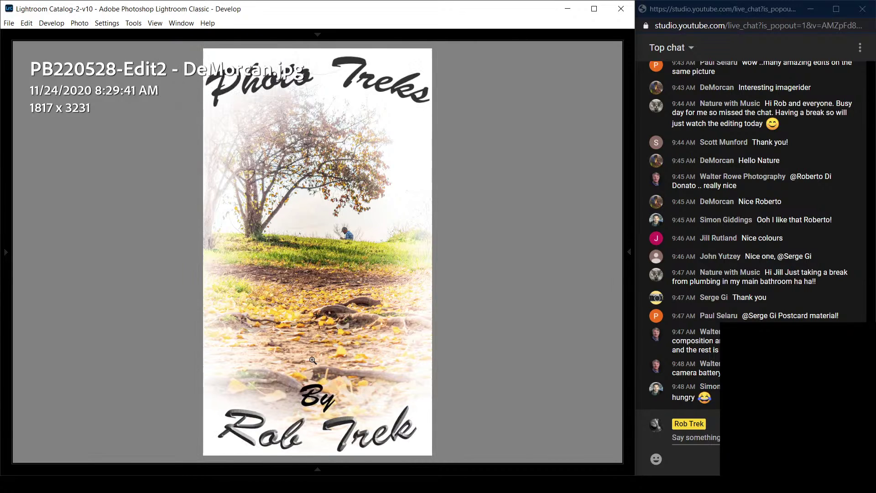
{"action": "key", "text": "Left"}
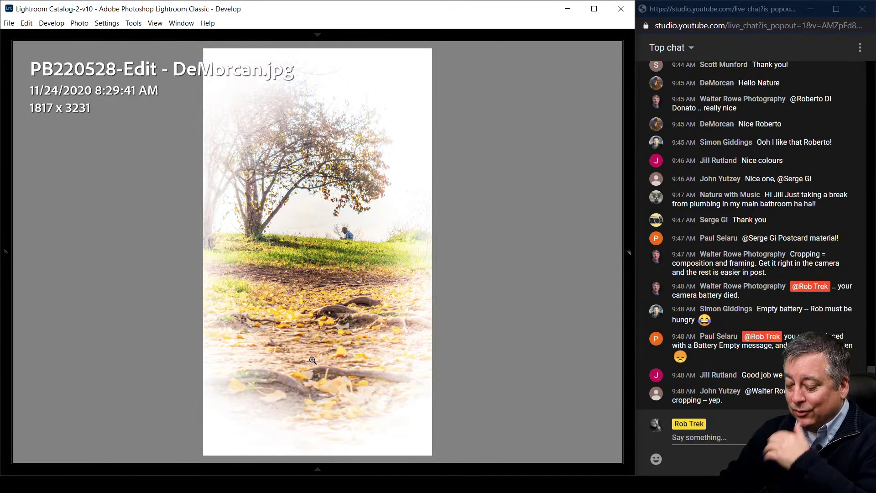
Return to the Library grid and bring the first row of edit thumbnails into view
{"action": "key", "text": "g"}
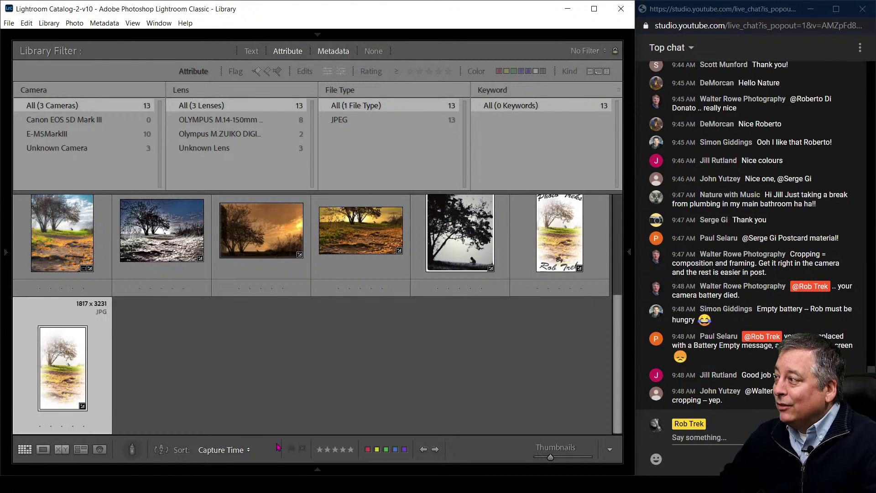
{"action": "scroll", "coordinate": [279, 432], "scroll_direction": "up", "scroll_amount": 2}
{"action": "scroll", "coordinate": [279, 432], "scroll_direction": "up", "scroll_amount": 1}
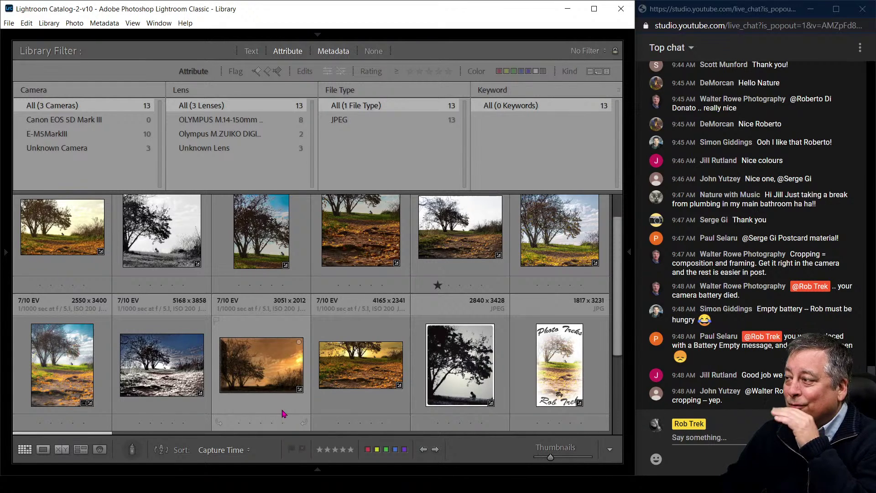
{"action": "scroll", "coordinate": [283, 414], "scroll_direction": "up", "scroll_amount": 1}
{"action": "scroll", "coordinate": [284, 413], "scroll_direction": "up", "scroll_amount": 1}
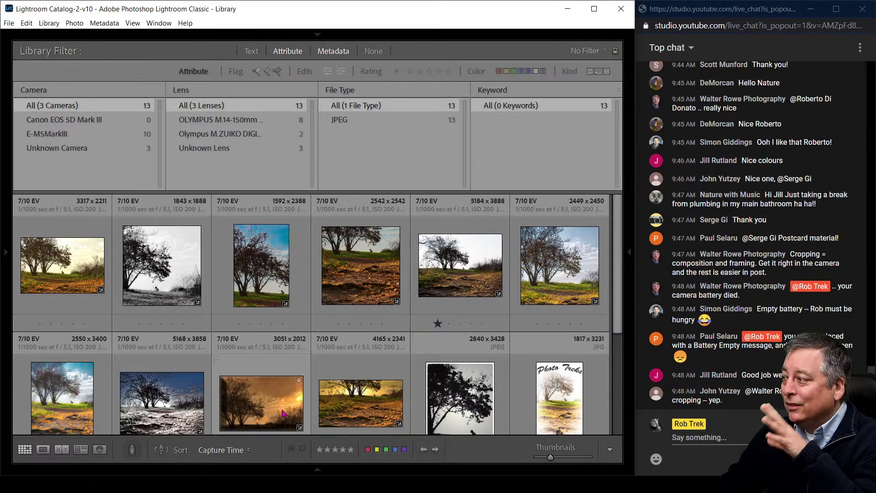
Hide the metadata filter columns above the grid and select the one-star original PB220528-2.jpg
{"action": "left_click", "coordinate": [343, 55]}
{"action": "scroll", "coordinate": [388, 348], "scroll_direction": "up", "scroll_amount": 2}
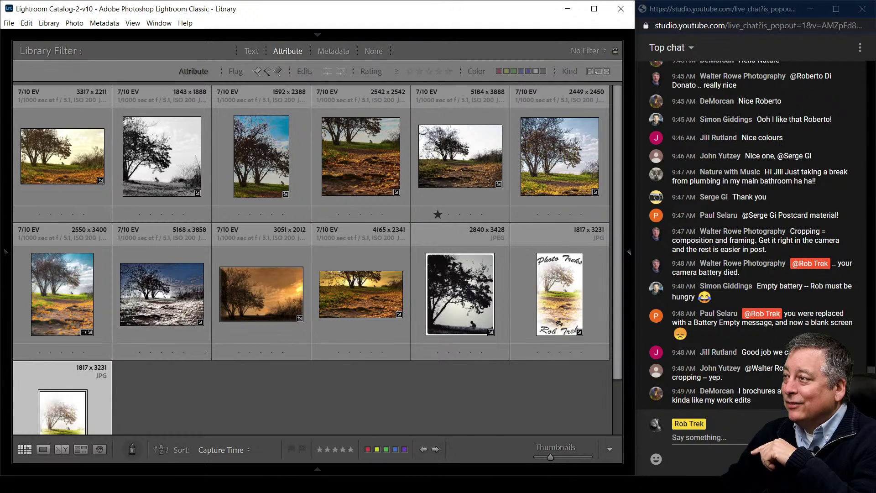
{"action": "mouse_move", "coordinate": [335, 483]}
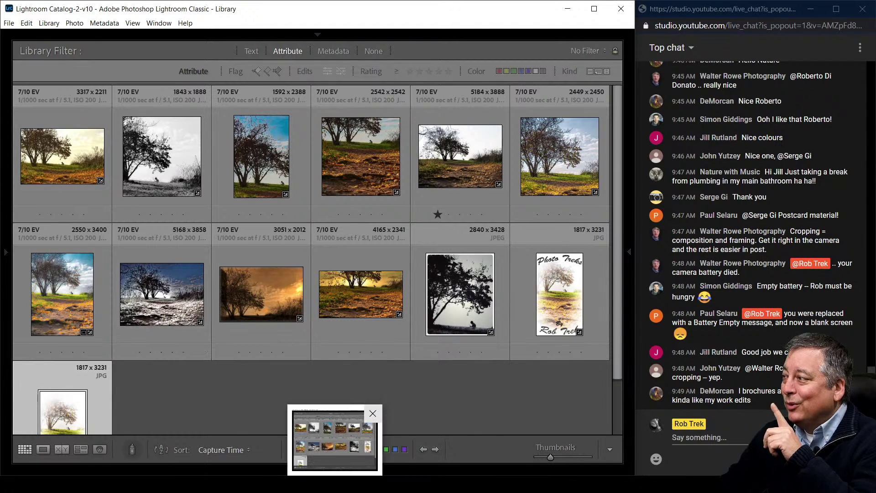
{"action": "left_click", "coordinate": [479, 163]}
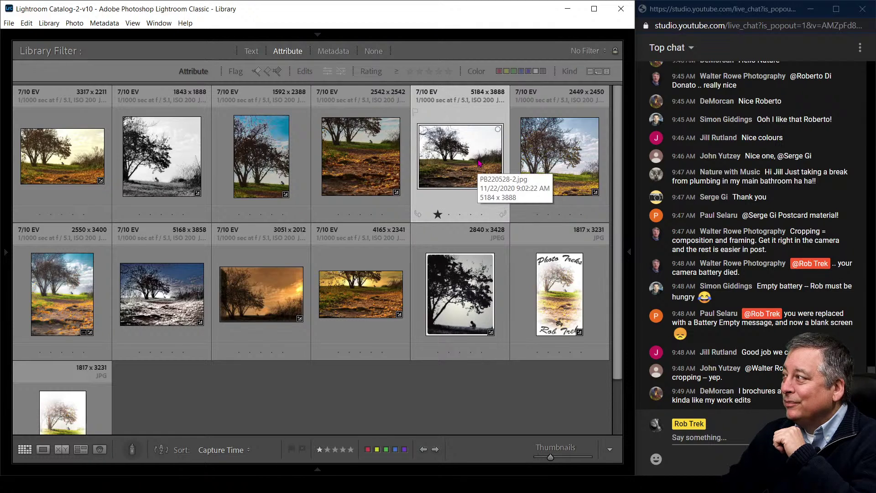